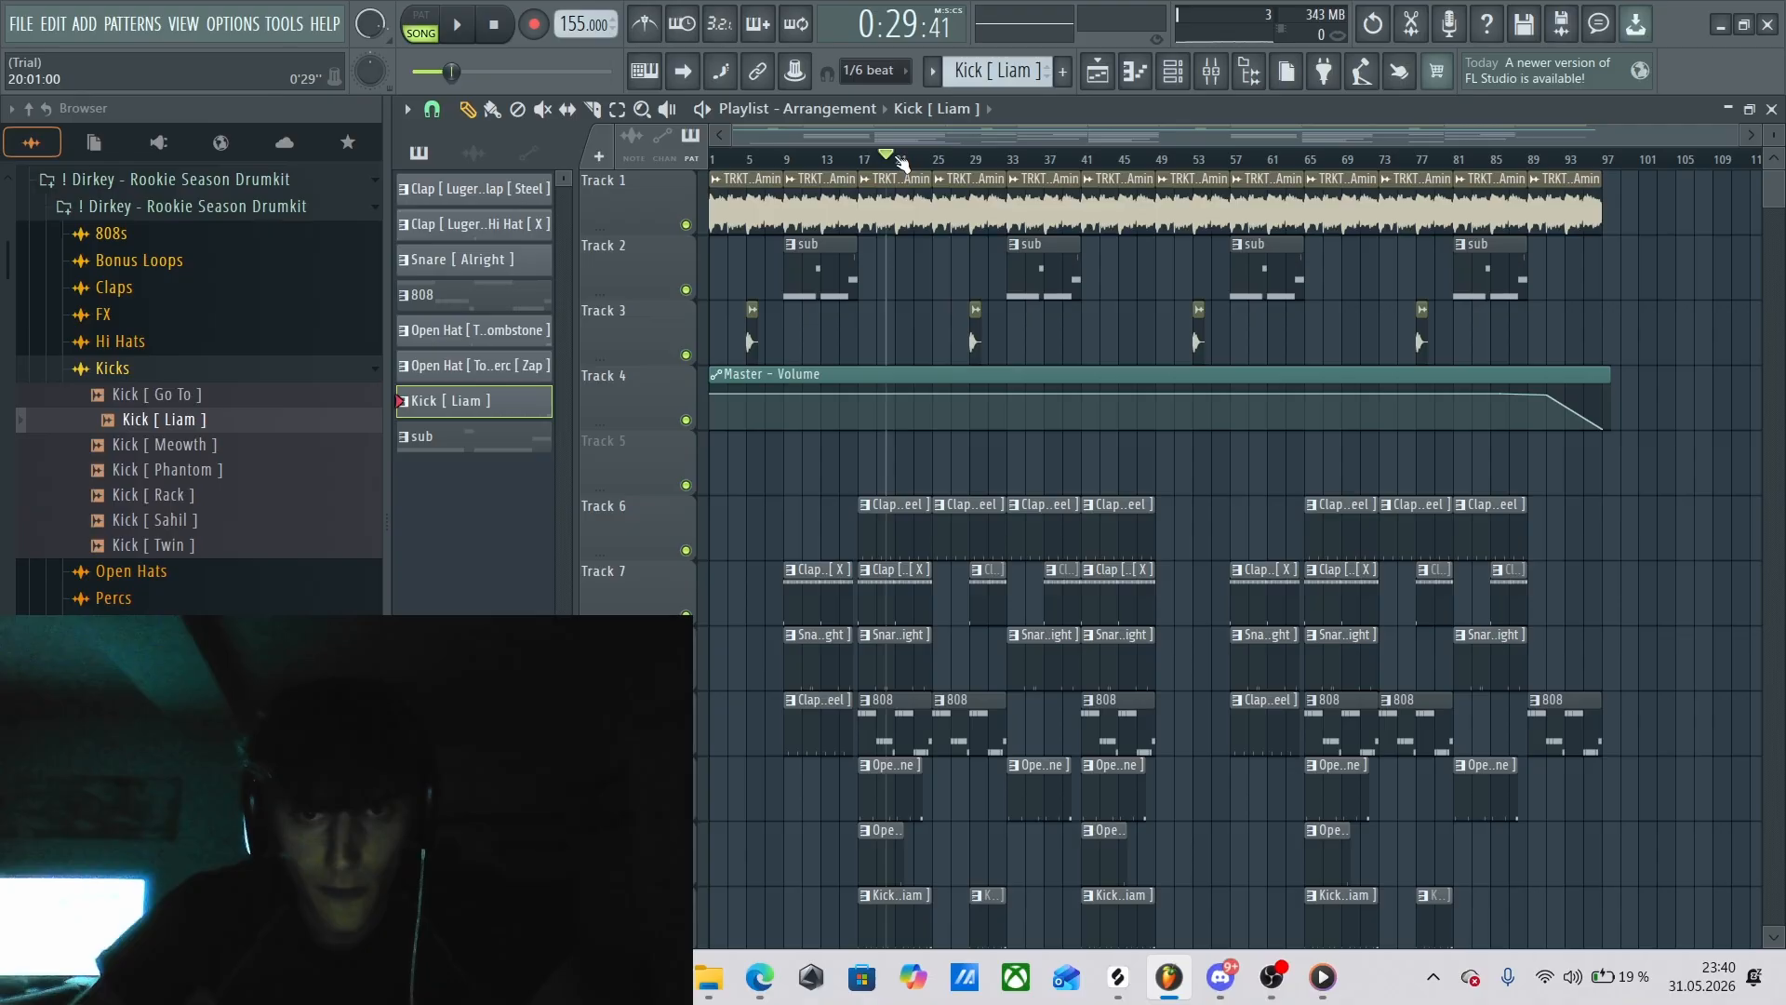
Stop playback and open the channel settings of the TRKTRN Synth_Chord_Idol_Amin sample on Track 1.
{"action": "key", "text": "space"}
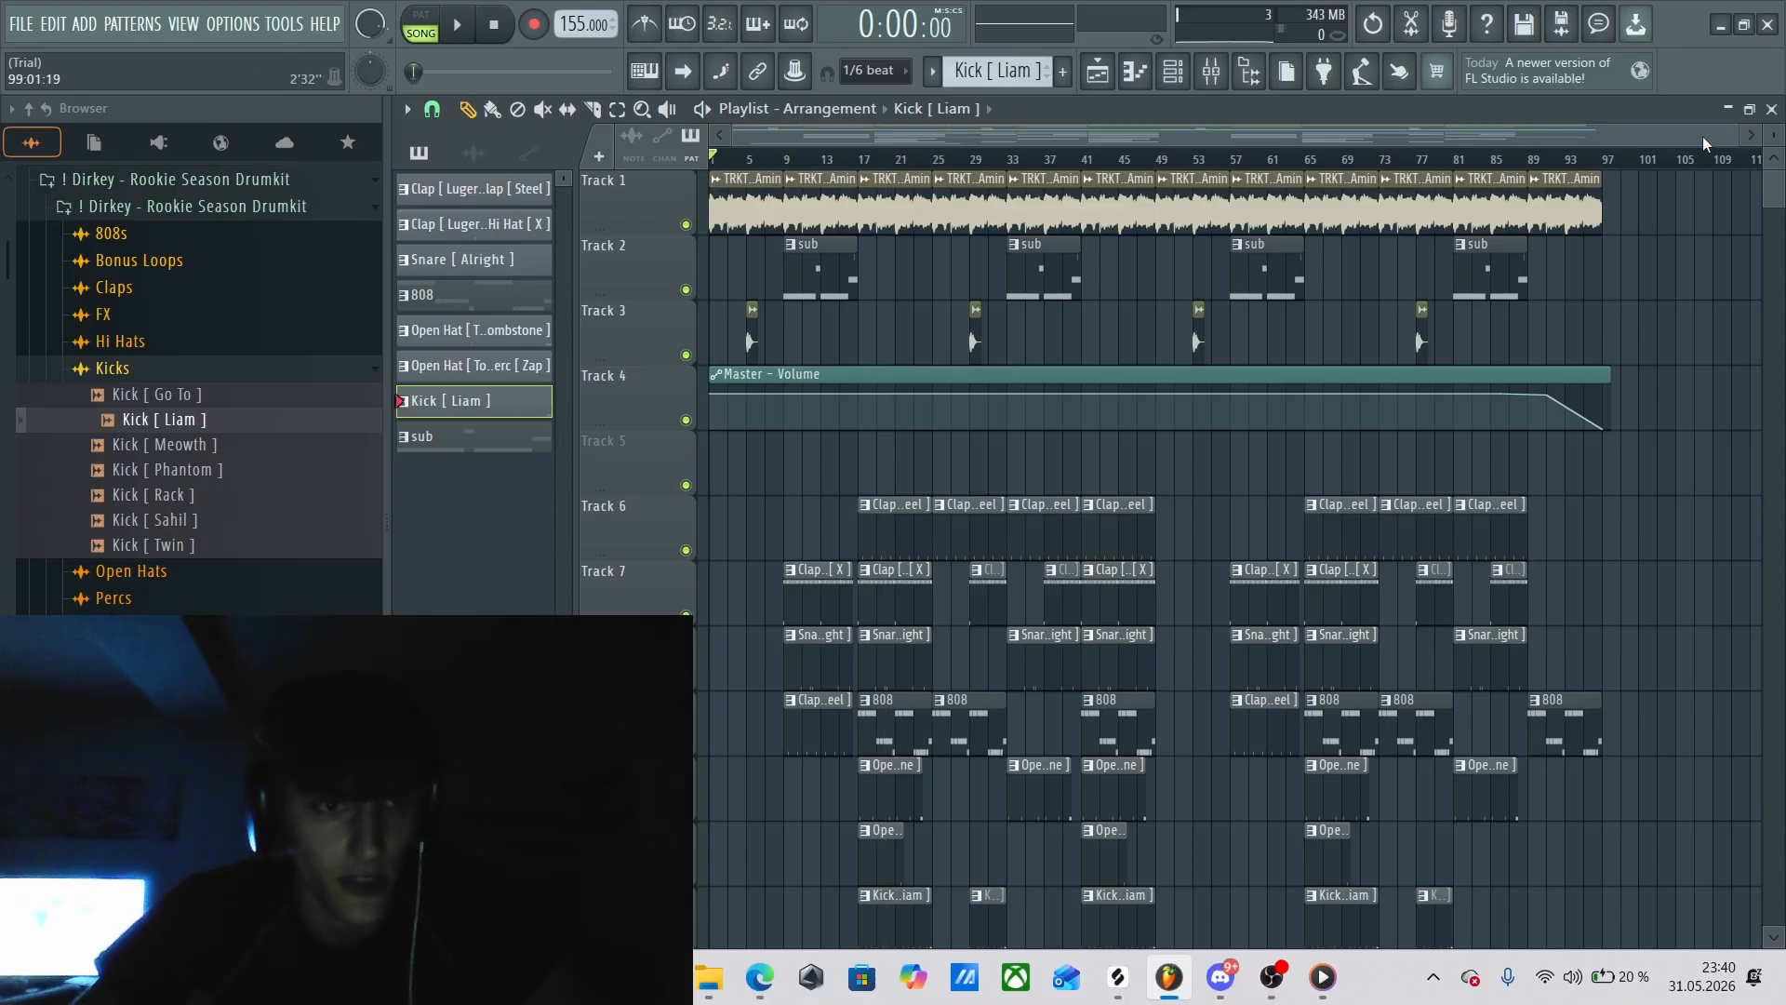
{"action": "left_click_drag", "start_coordinate": [1702, 136], "coordinate": [1777, 173]}
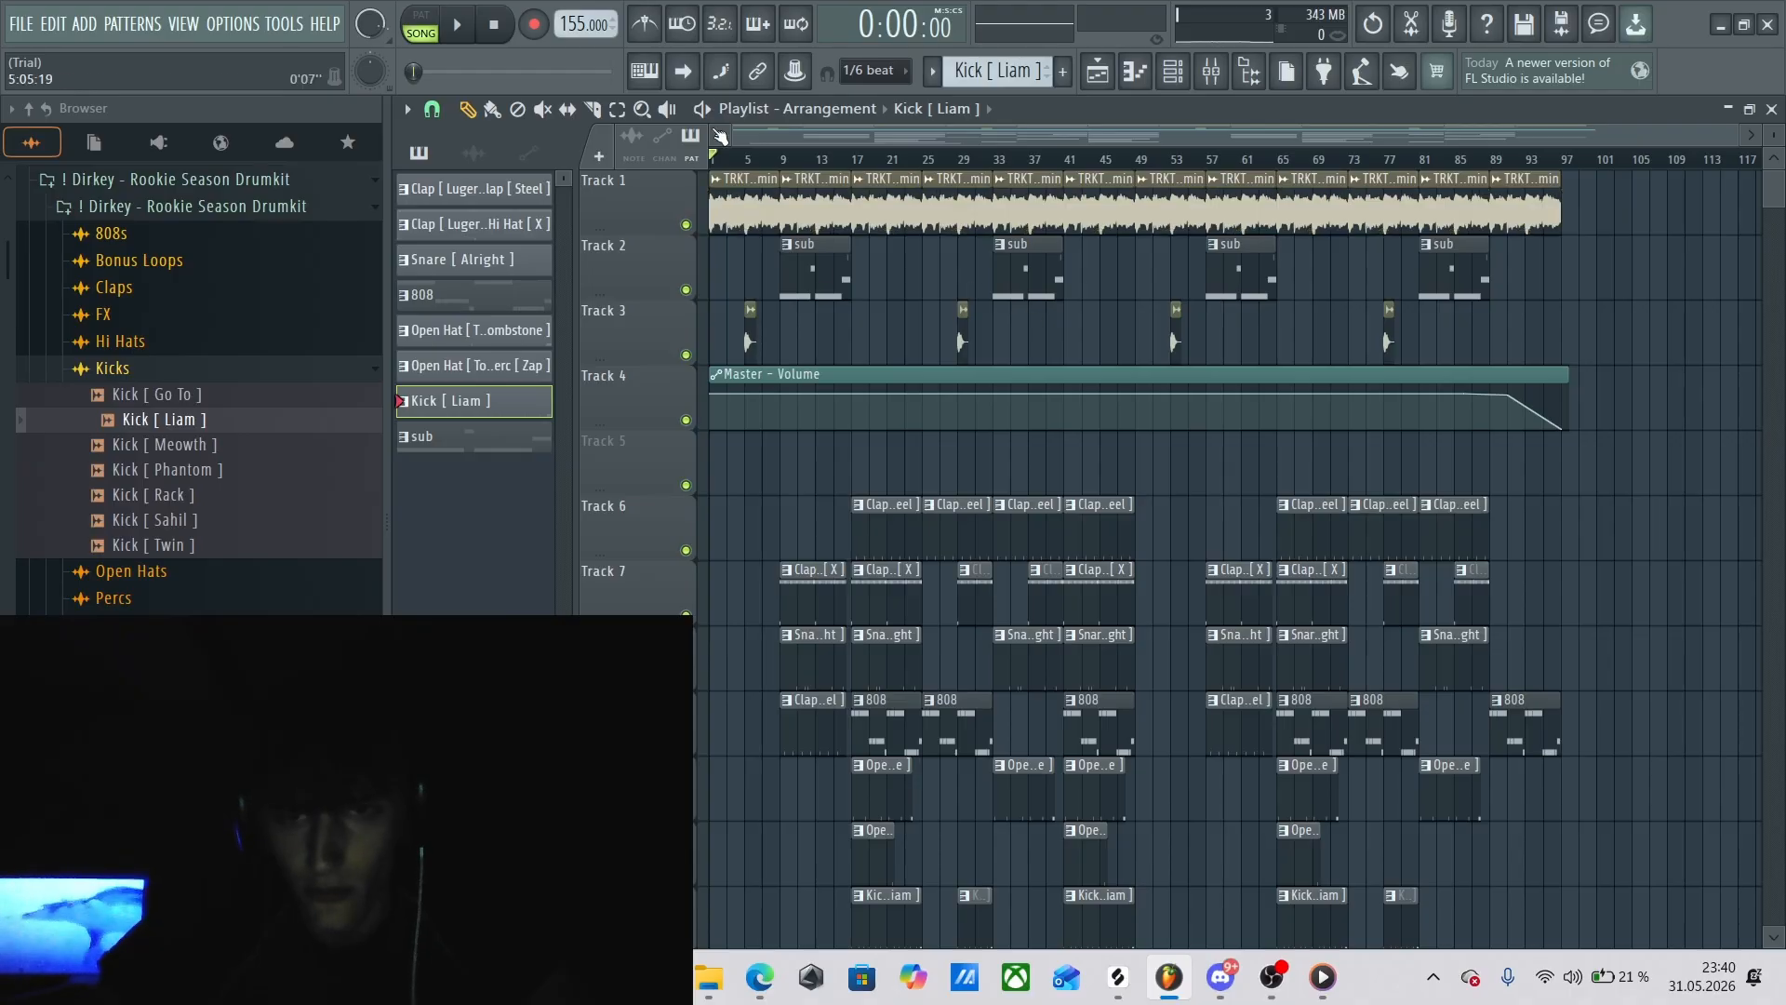
{"action": "double_click", "coordinate": [732, 204]}
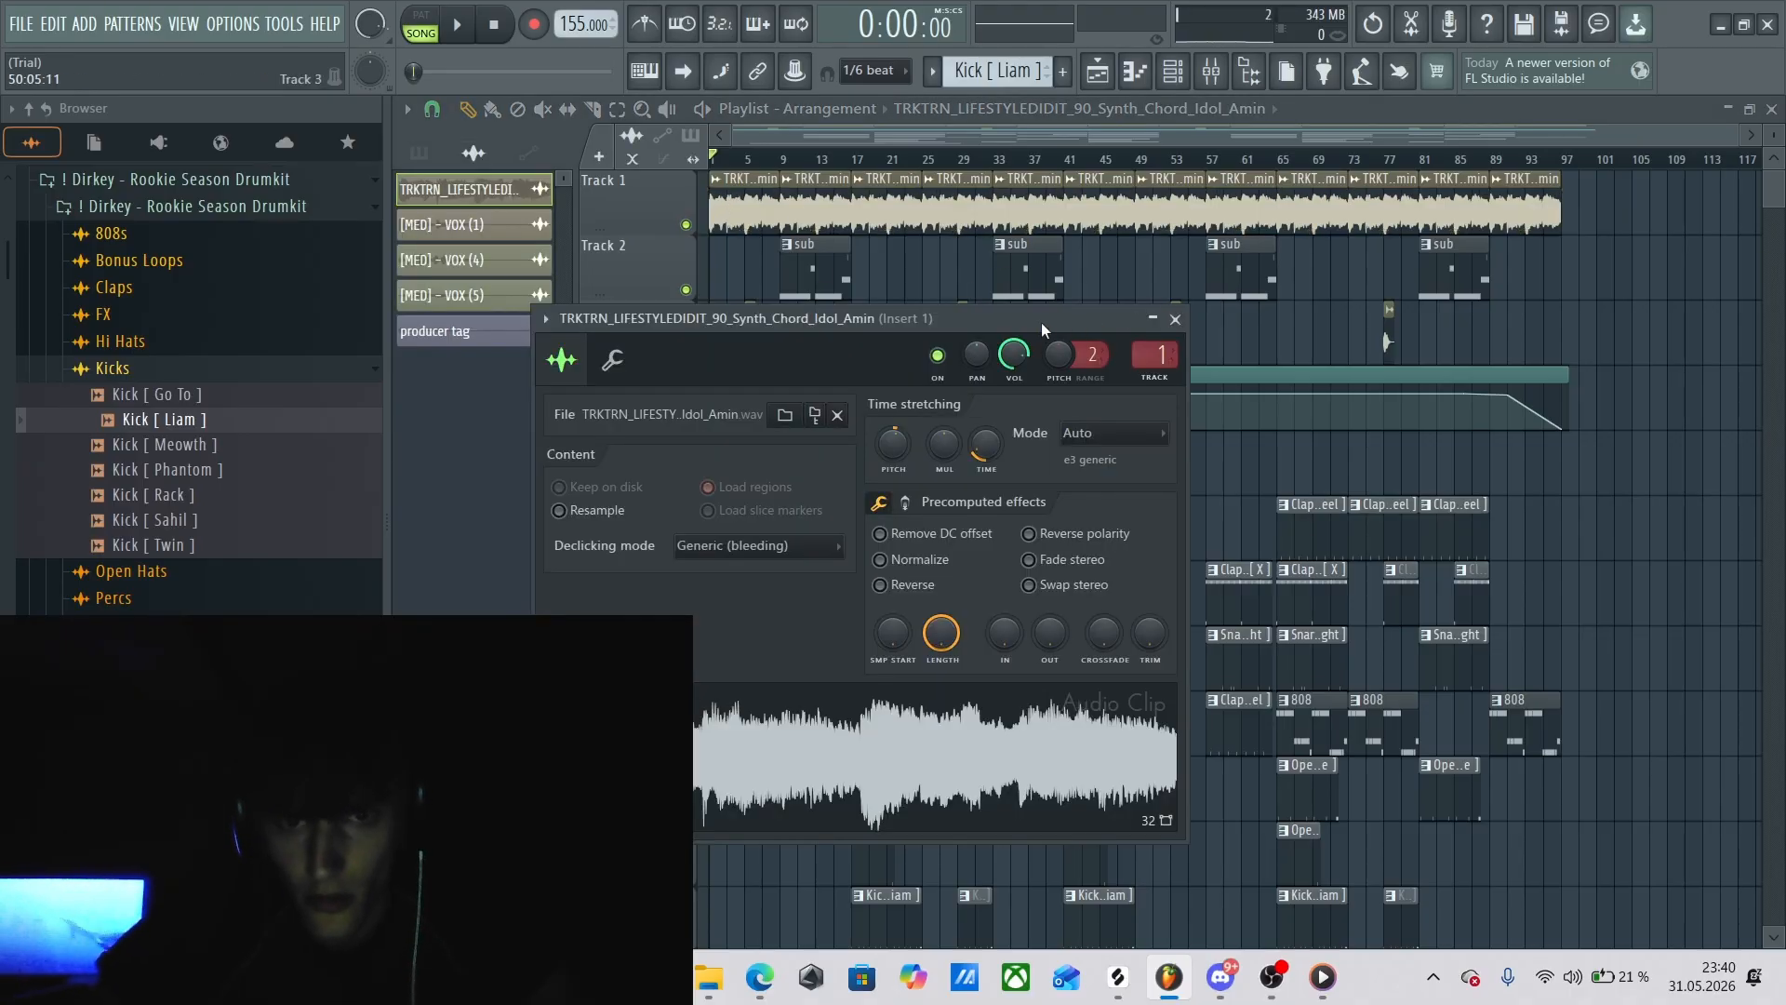
{"action": "left_click_drag", "start_coordinate": [1041, 322], "coordinate": [1218, 259]}
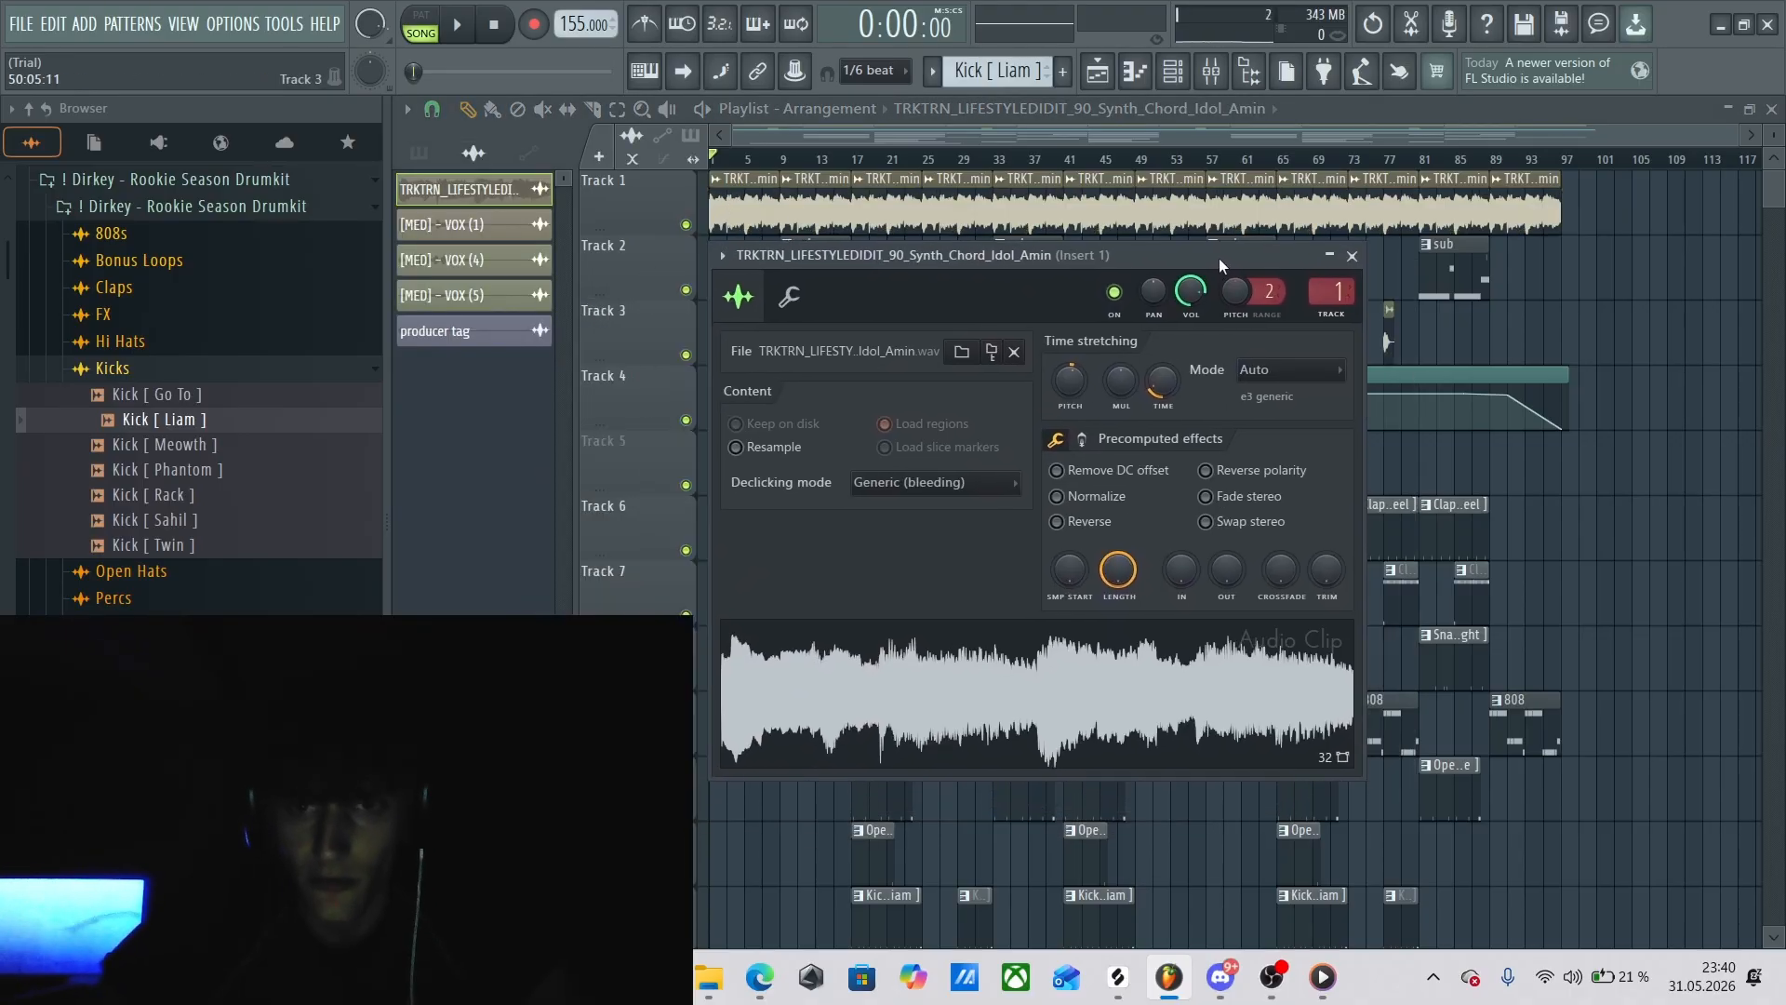
{"action": "mouse_move", "coordinate": [1068, 255]}
{"action": "left_mouse_down"}
{"action": "mouse_move", "coordinate": [1075, 275]}
{"action": "mouse_move", "coordinate": [1053, 251]}
{"action": "left_mouse_up"}
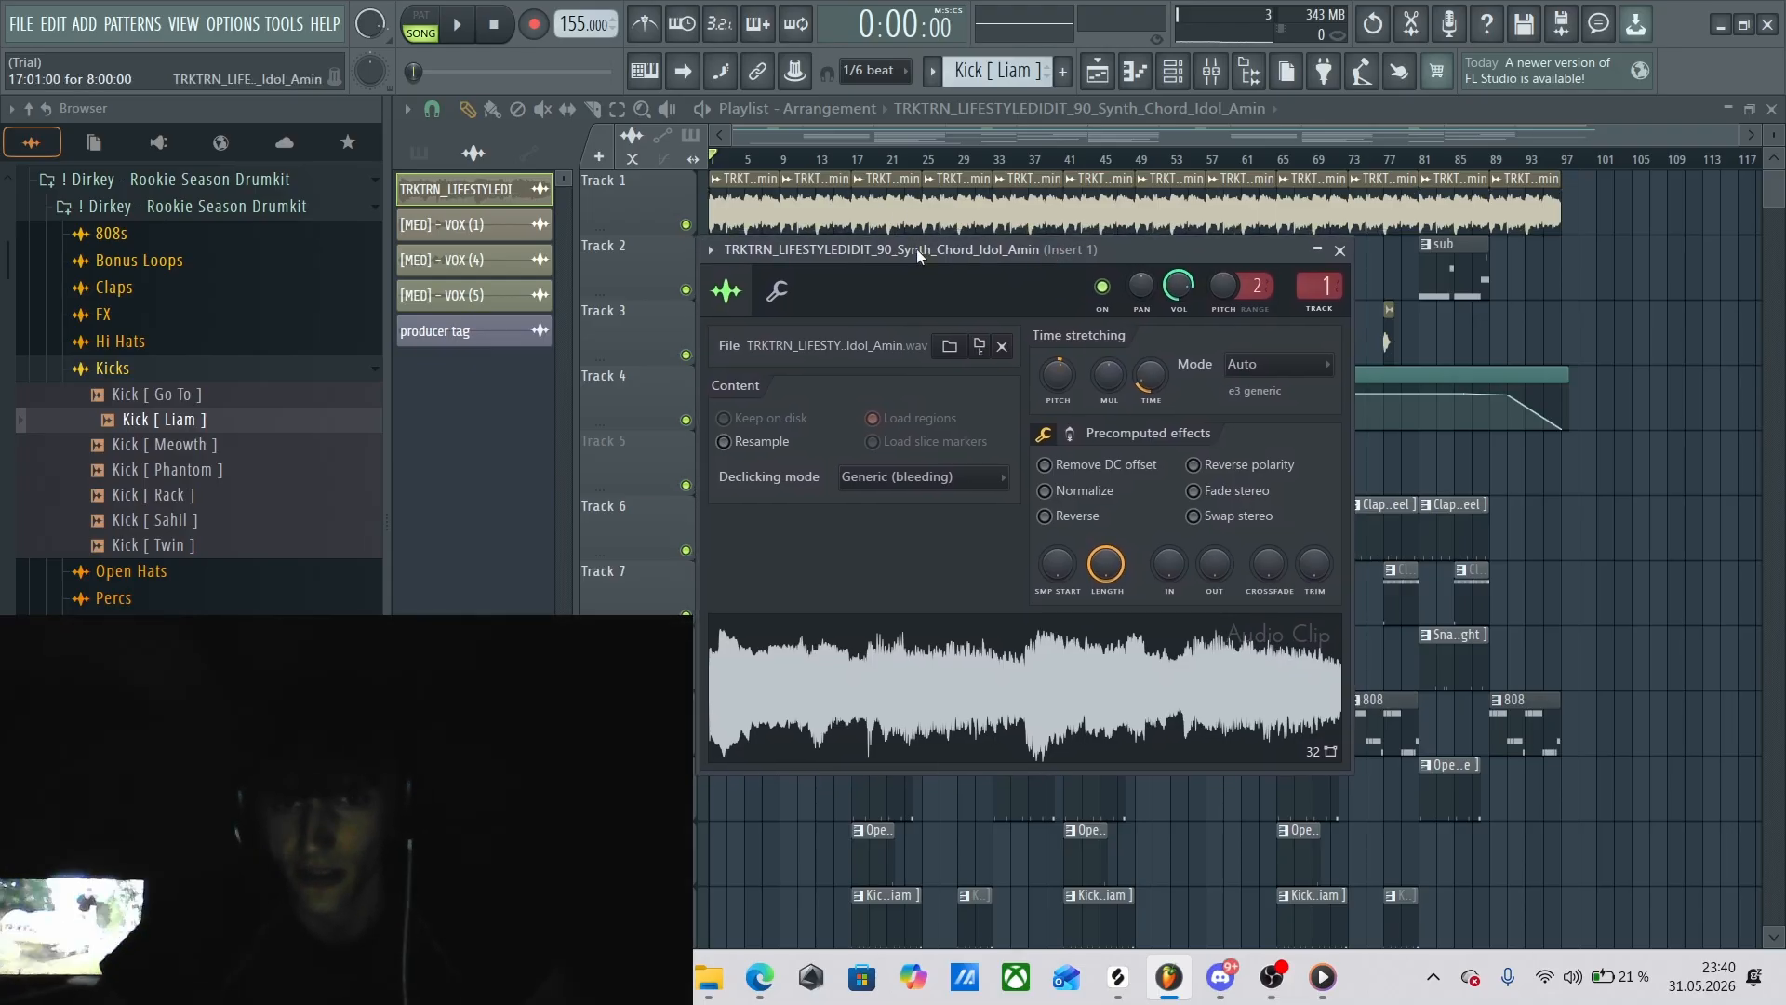
{"action": "mouse_move", "coordinate": [917, 248]}
{"action": "left_mouse_down"}
{"action": "mouse_move", "coordinate": [930, 275]}
{"action": "mouse_move", "coordinate": [895, 283]}
{"action": "mouse_move", "coordinate": [906, 251]}
{"action": "left_mouse_up"}
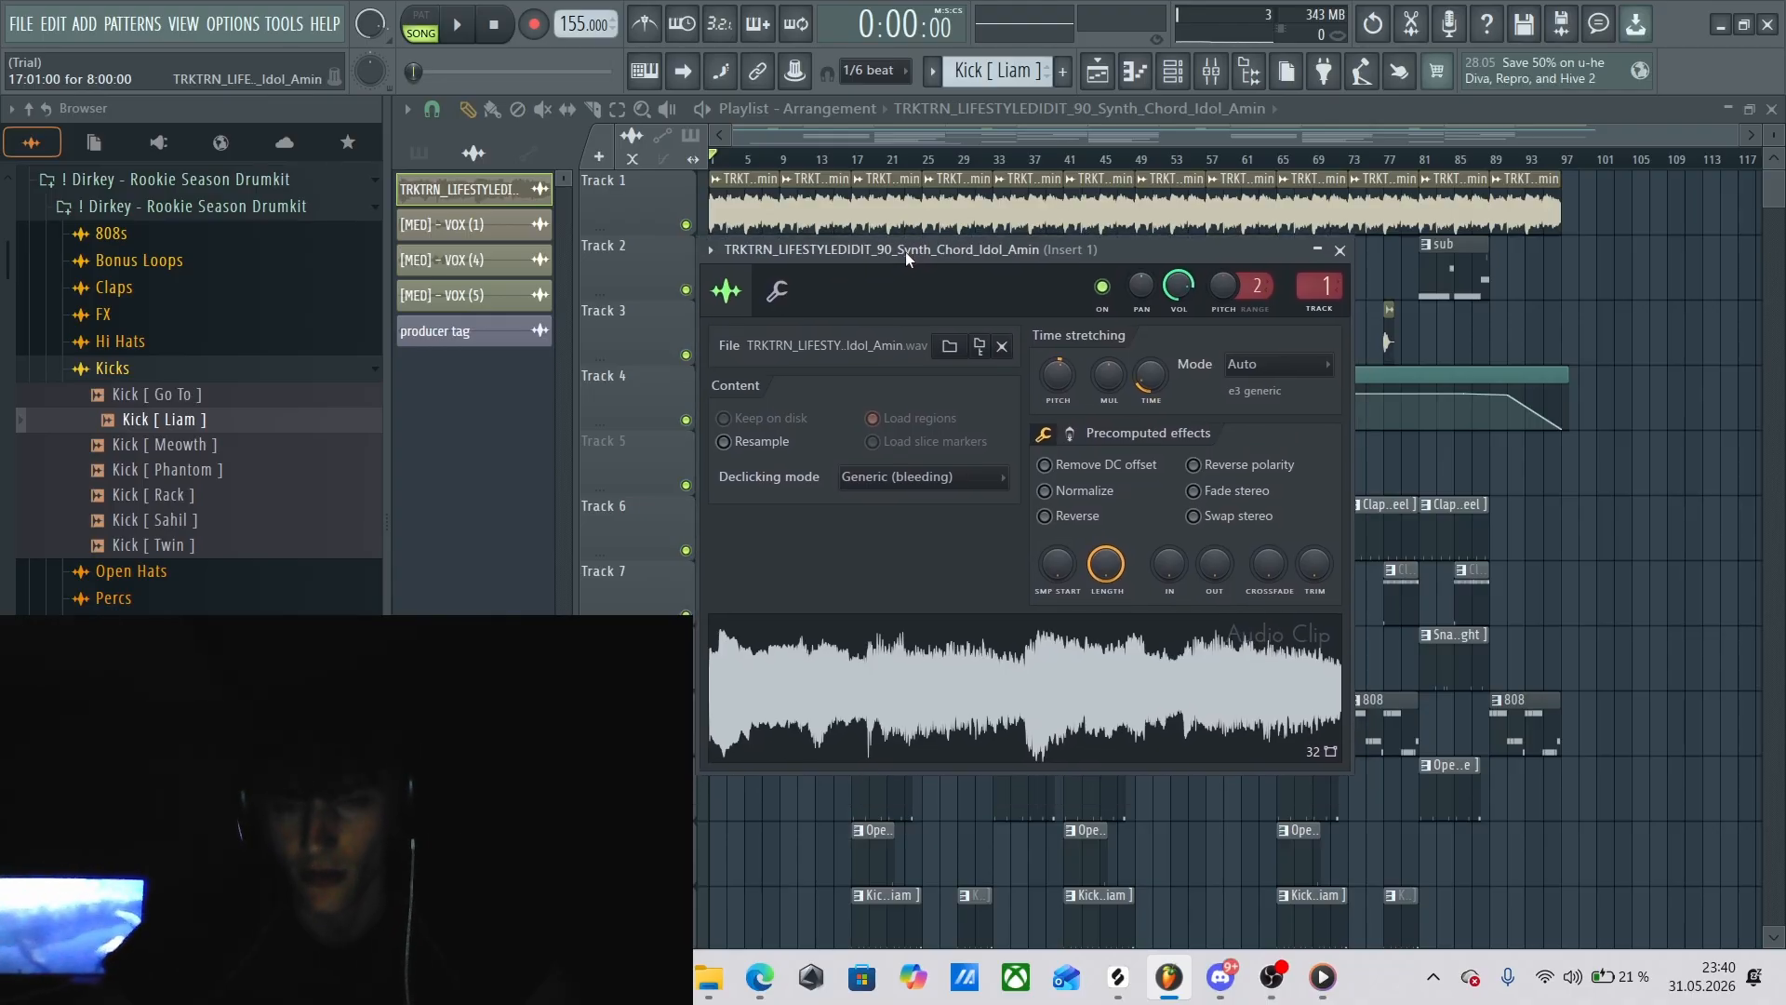
{"action": "left_click_drag", "start_coordinate": [836, 255], "coordinate": [837, 259]}
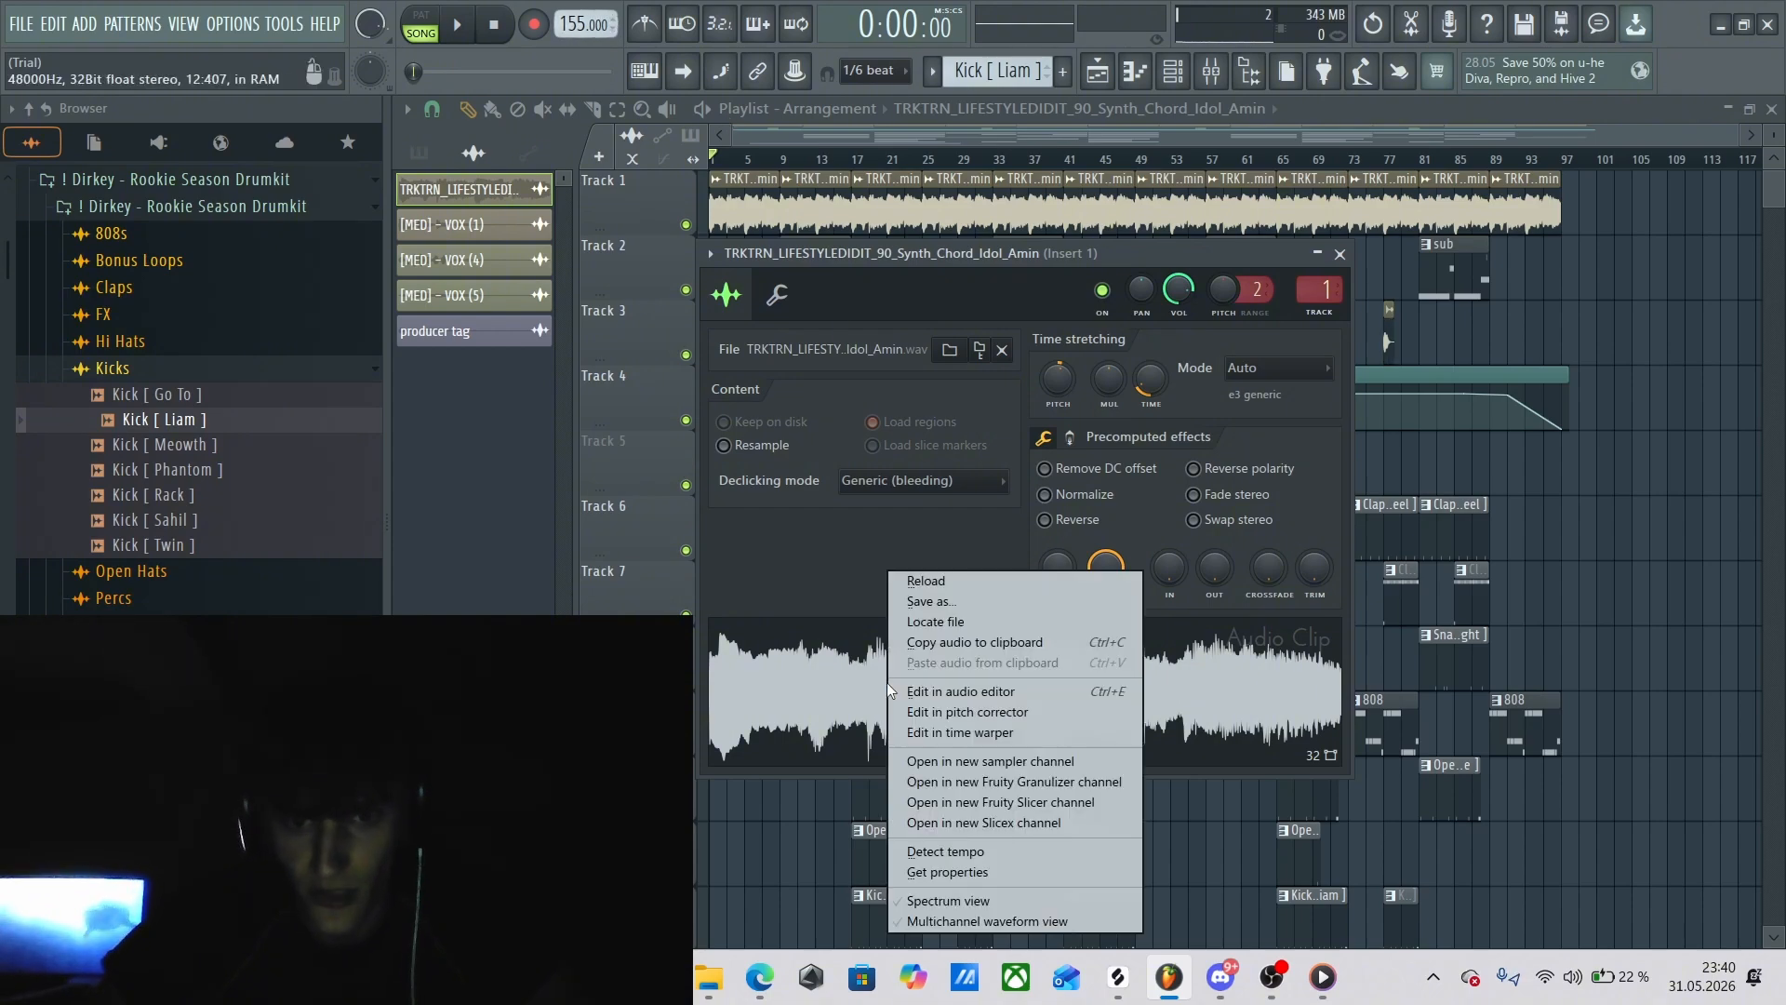
Run tempo detection on the Synth_Chord_Idol_Amin sample, then close the tempo options and channel settings without choosing a tempo.
{"action": "right_click", "coordinate": [885, 683]}
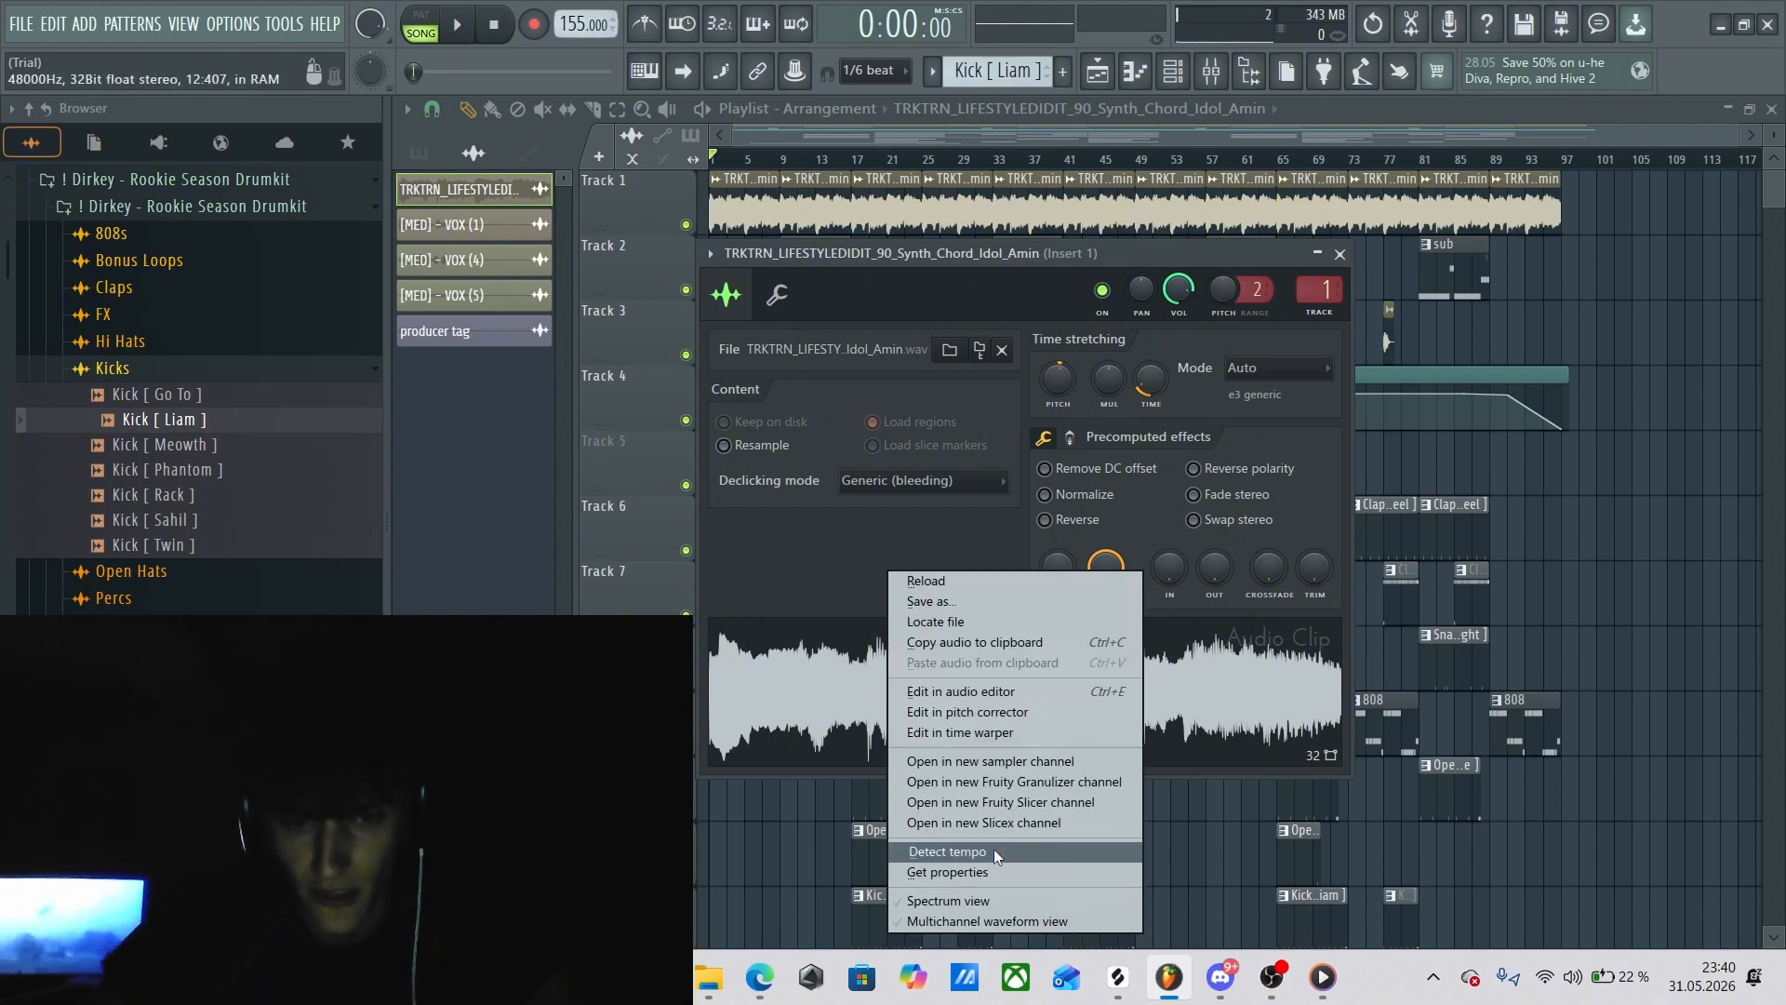
{"action": "left_click", "coordinate": [993, 853]}
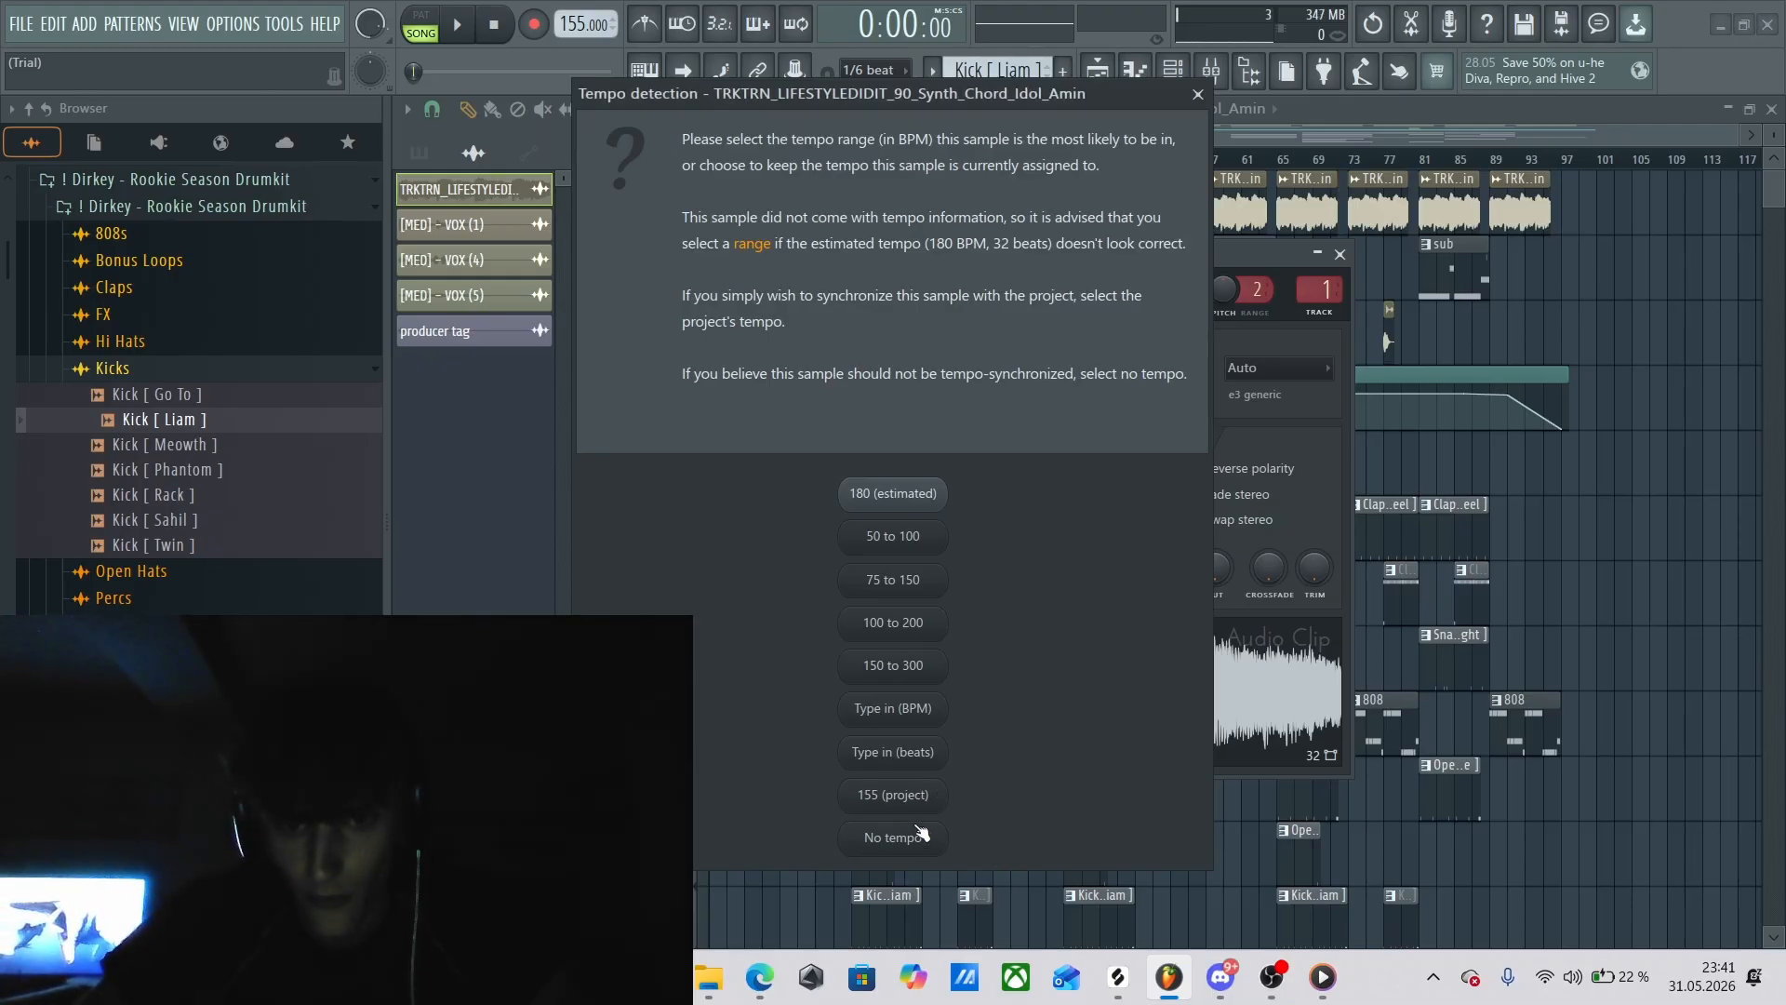
{"action": "left_click", "coordinate": [1195, 98]}
{"action": "left_click", "coordinate": [1340, 254]}
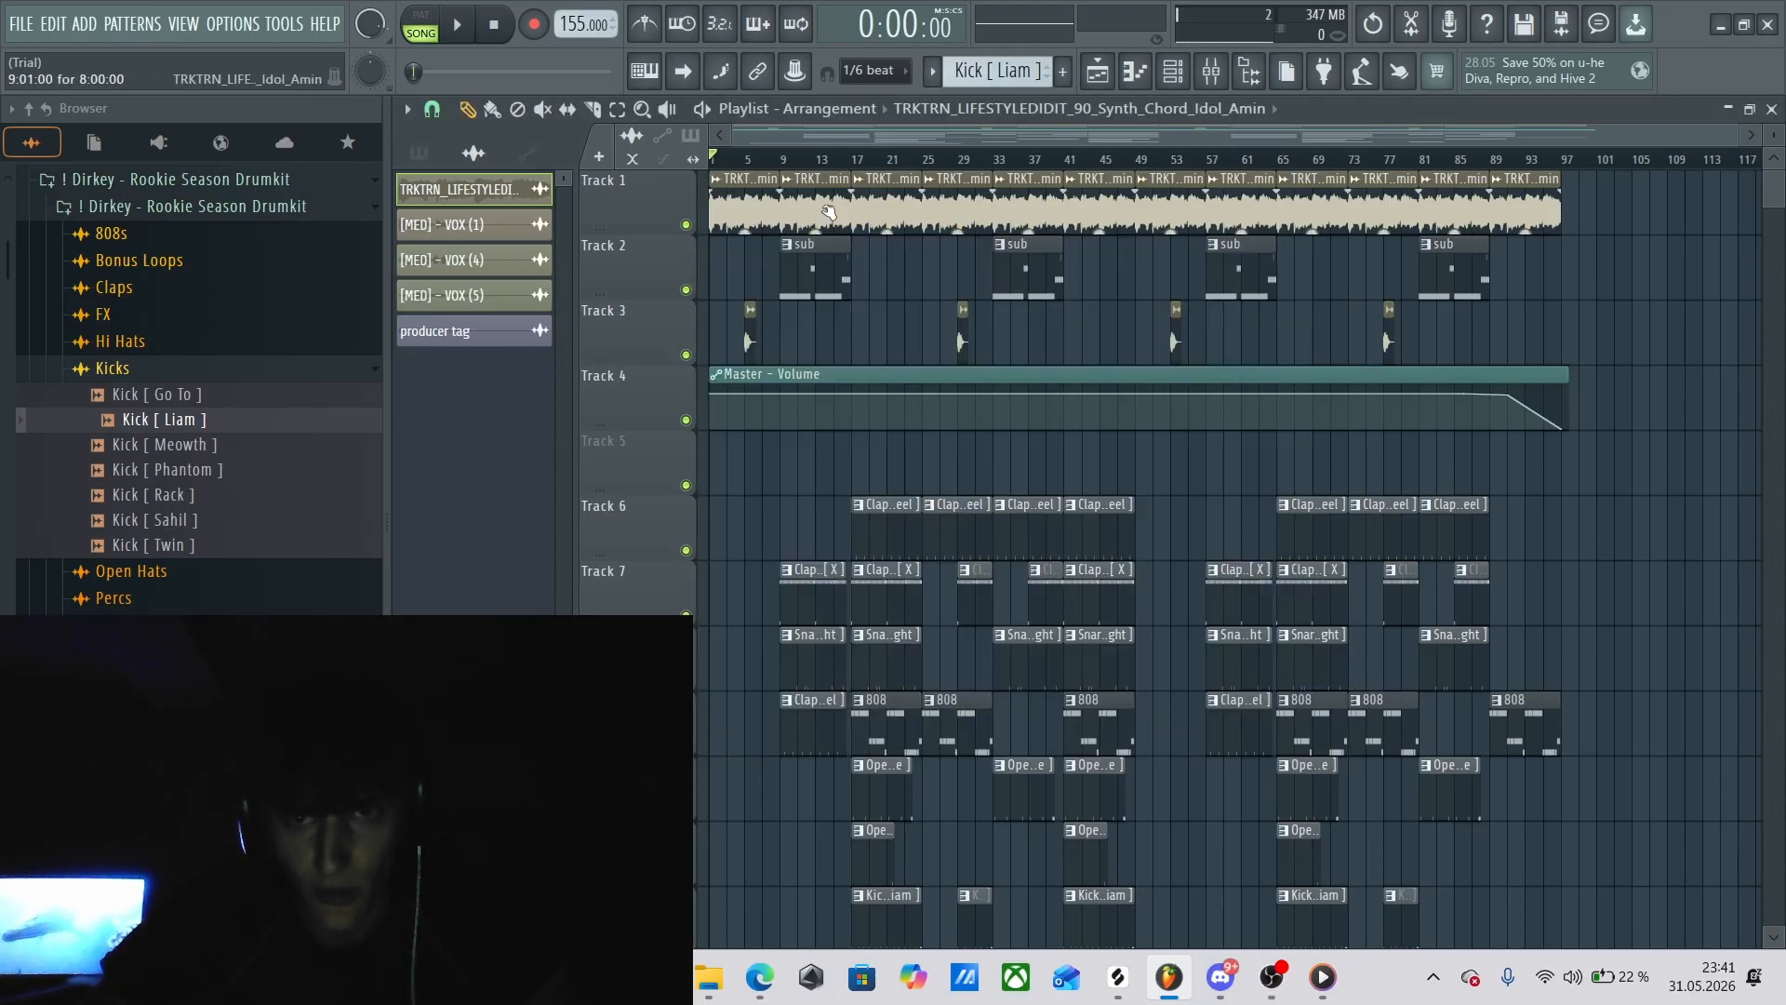
Play the opening melody from the song start, stop it, and select the clips on Tracks 1 to 3.
{"action": "key", "text": "space"}
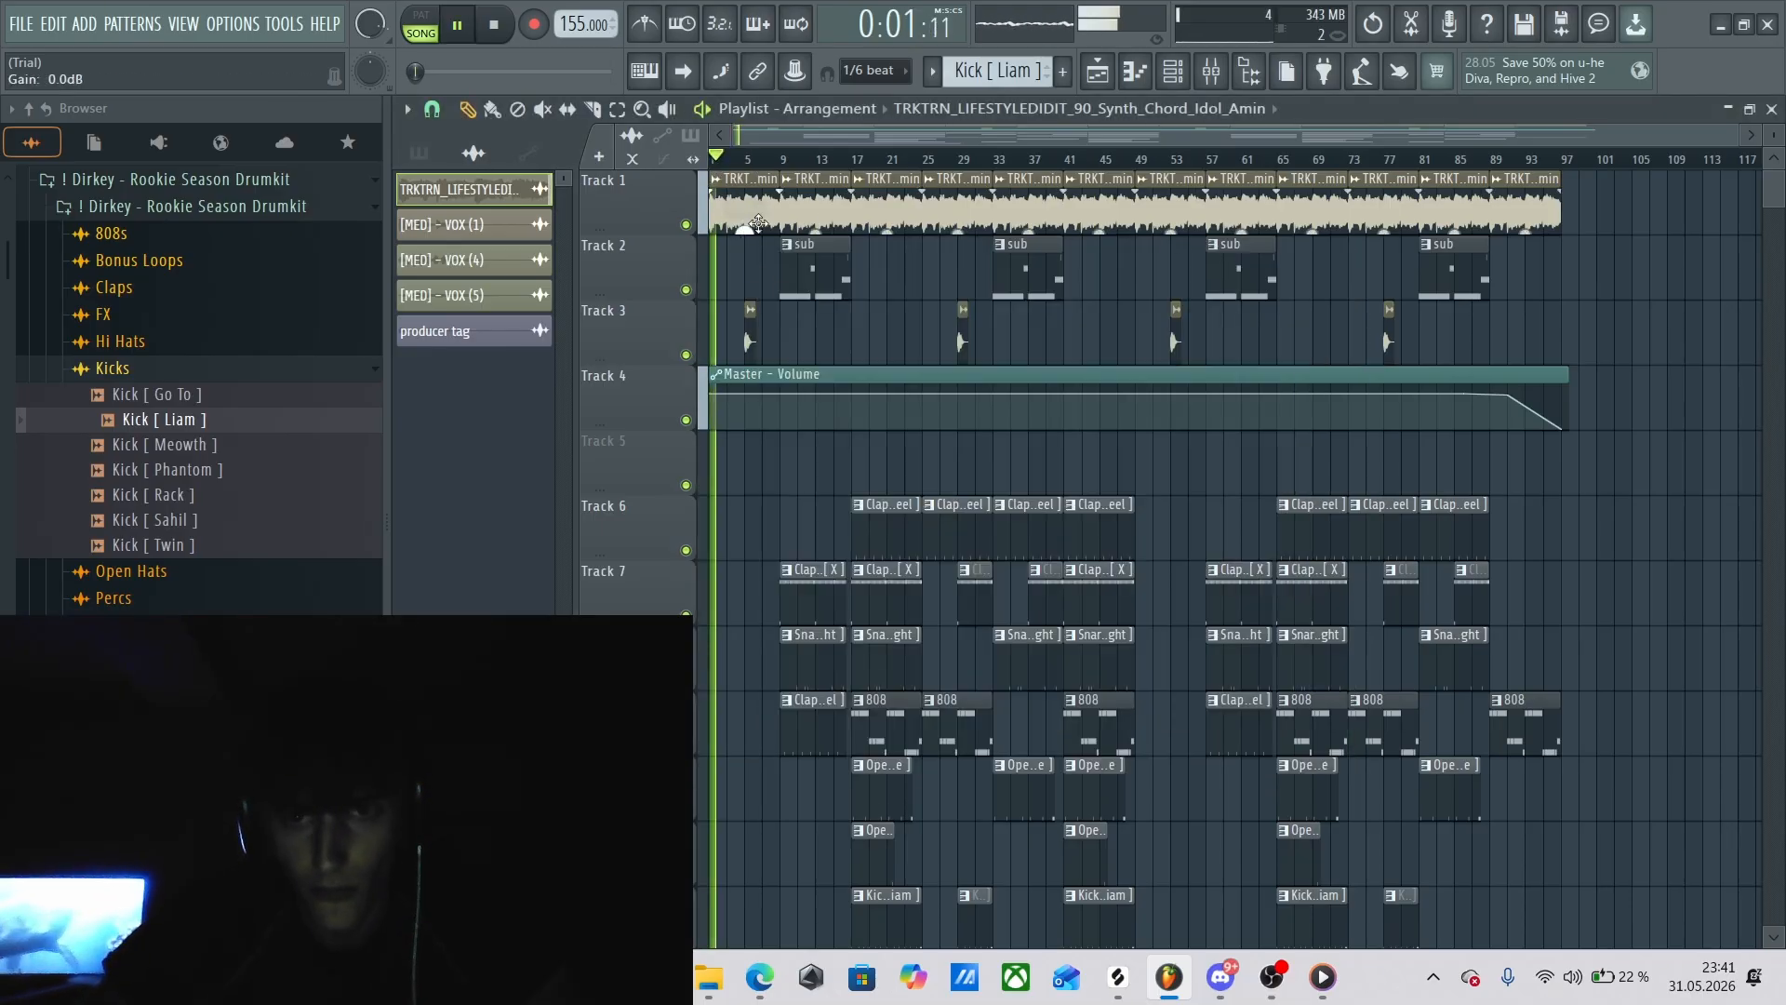
{"action": "key", "text": "space"}
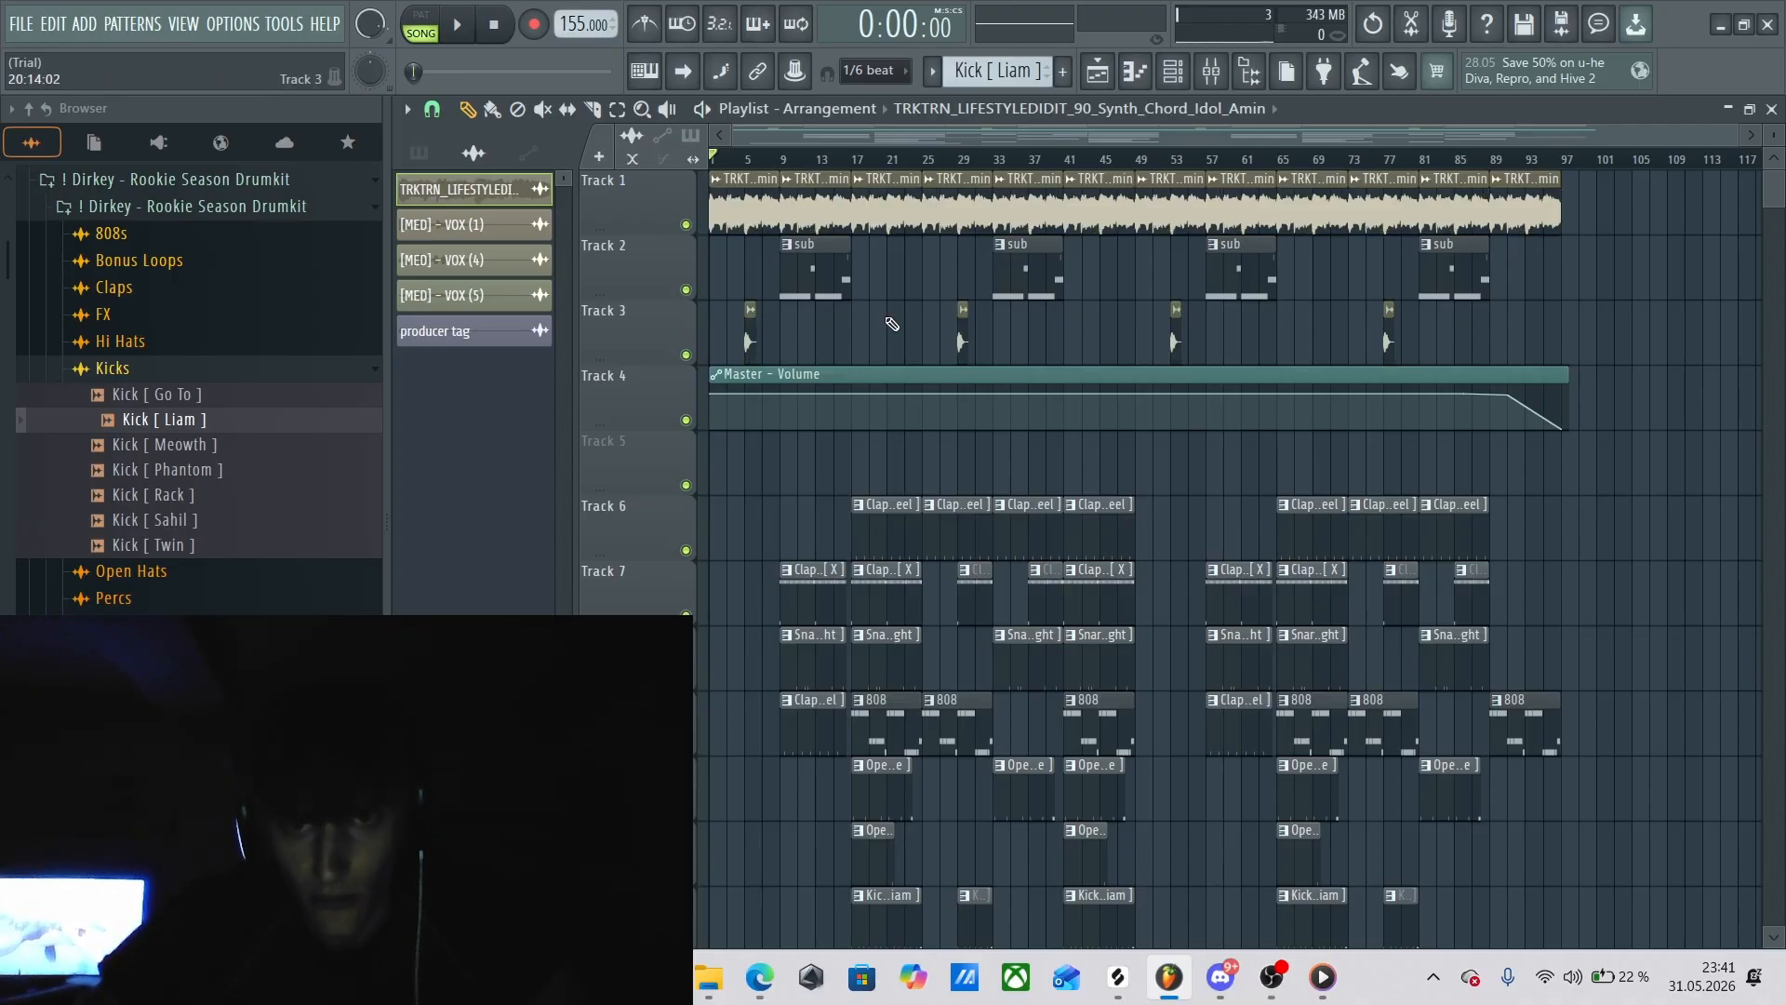
{"action": "left_click", "coordinate": [755, 161]}
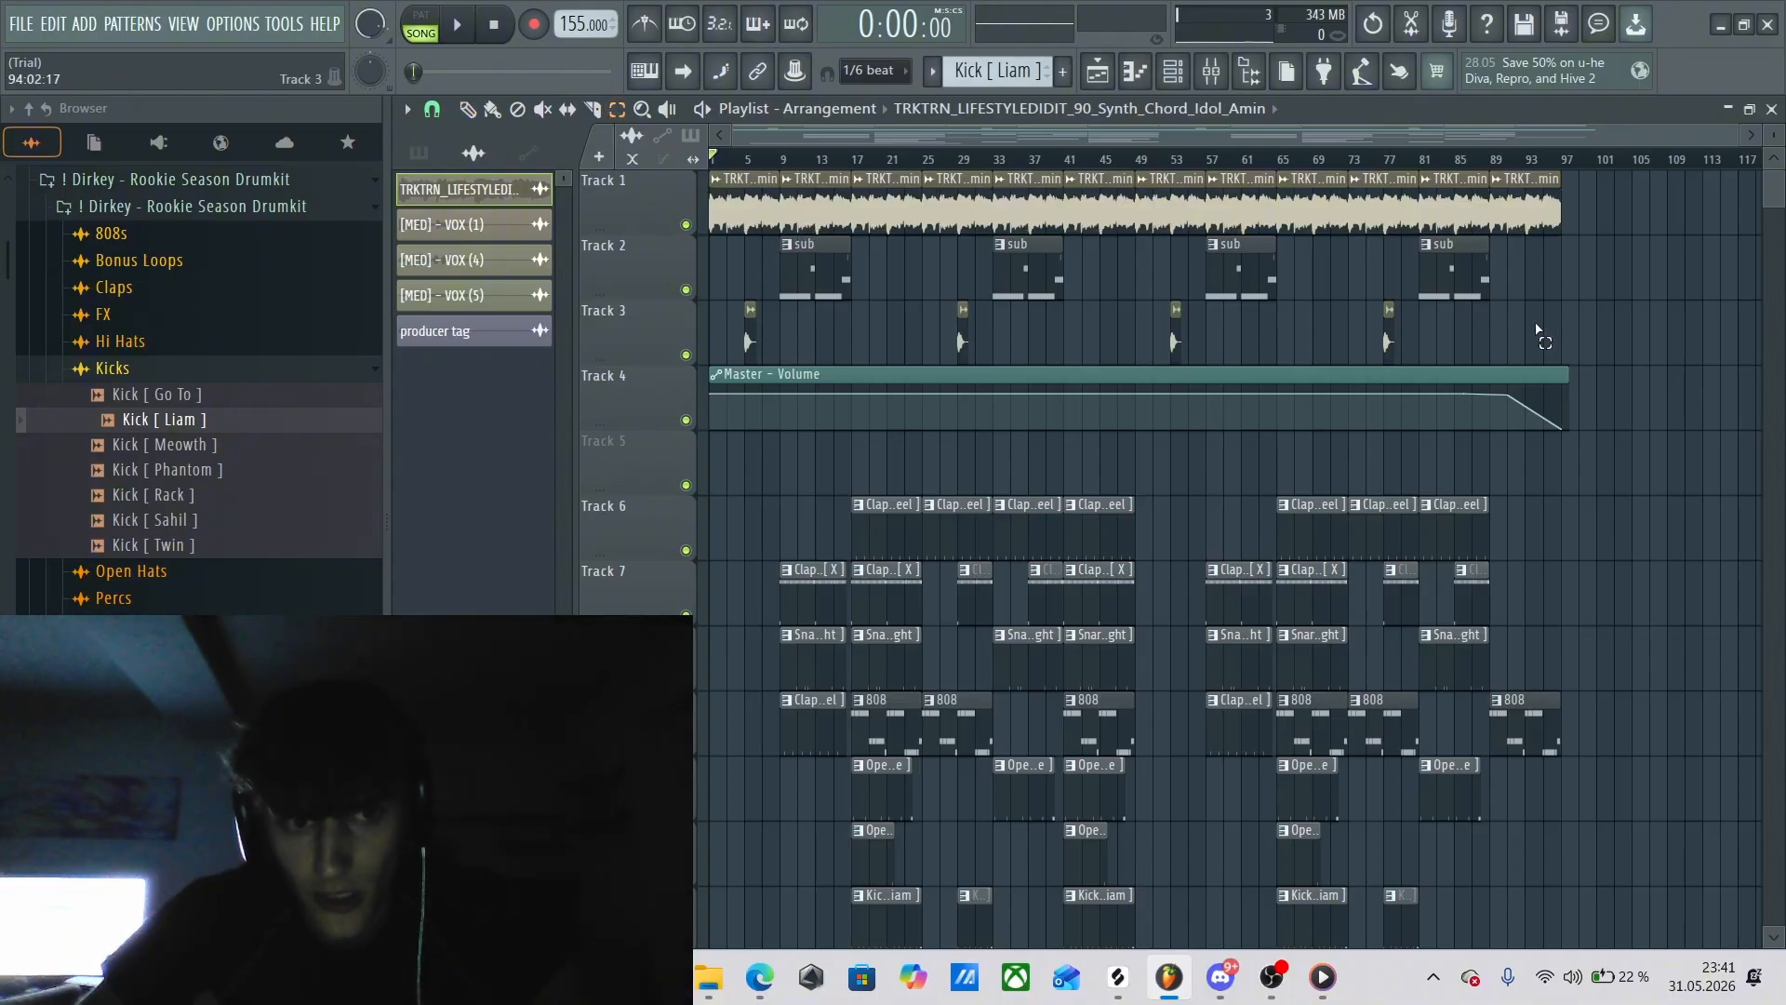
{"action": "left_click_drag", "start_coordinate": [1536, 333], "coordinate": [732, 221]}
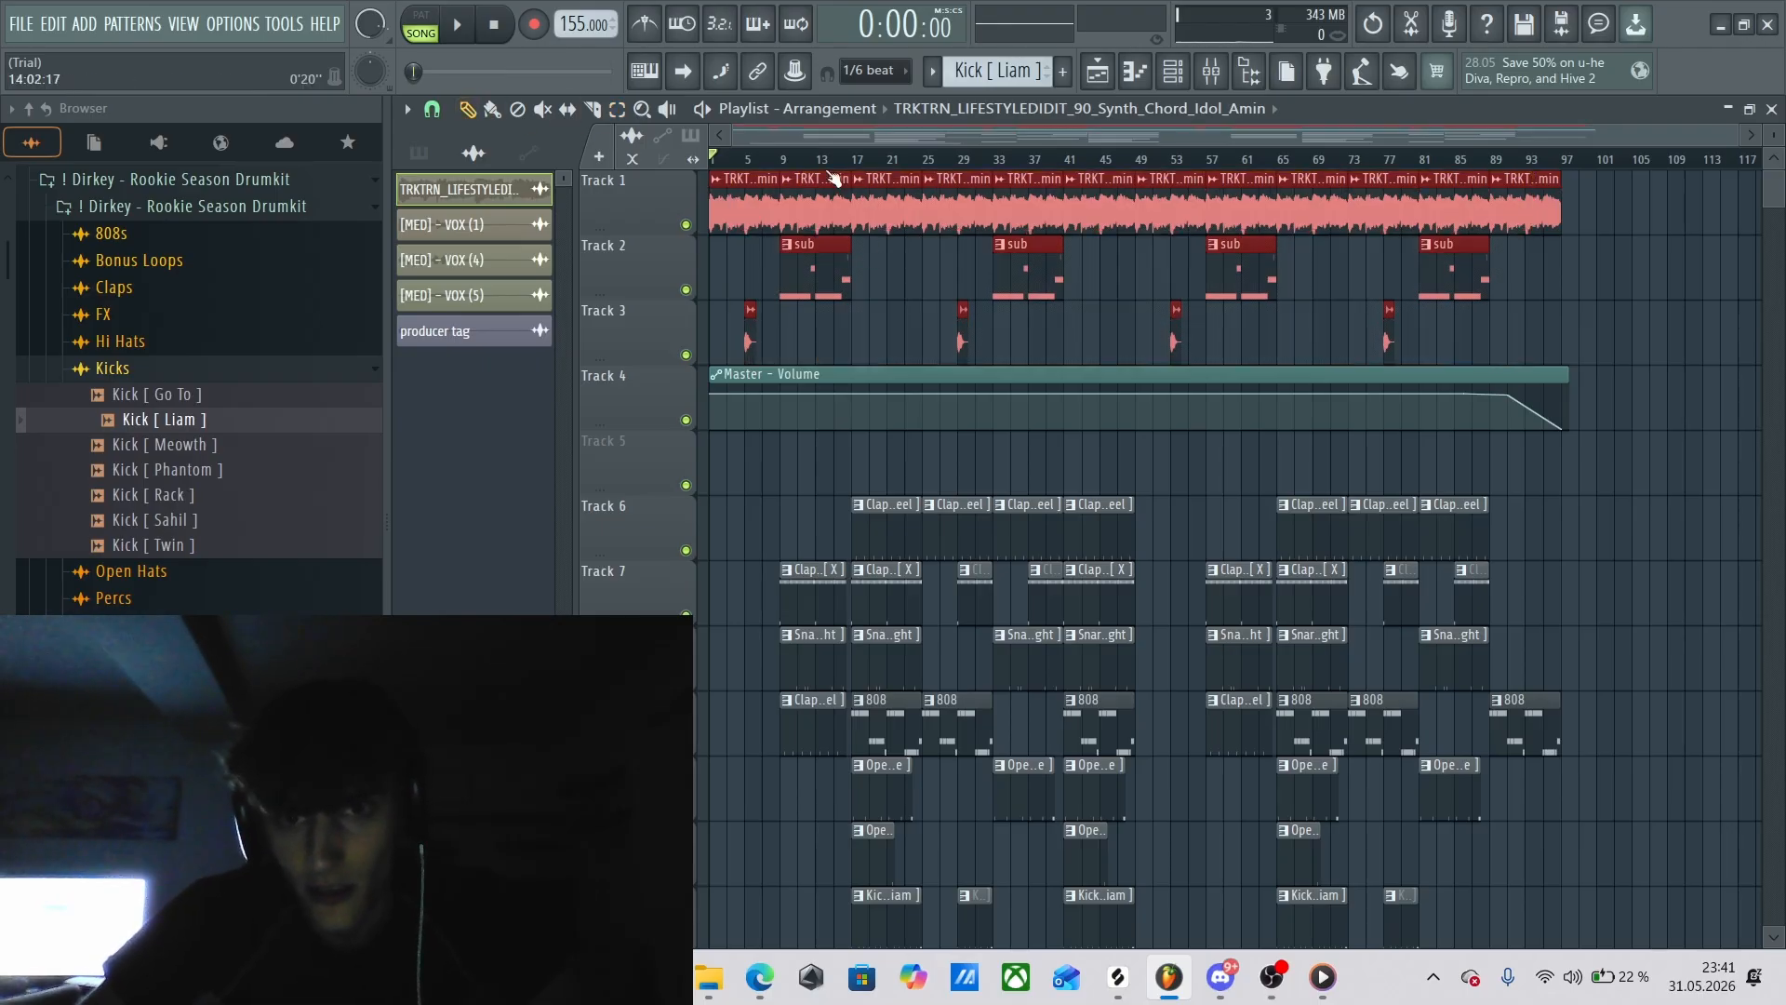
Solo Track 2 and play its first sub clip from bar 9.
{"action": "double_click", "coordinate": [786, 161]}
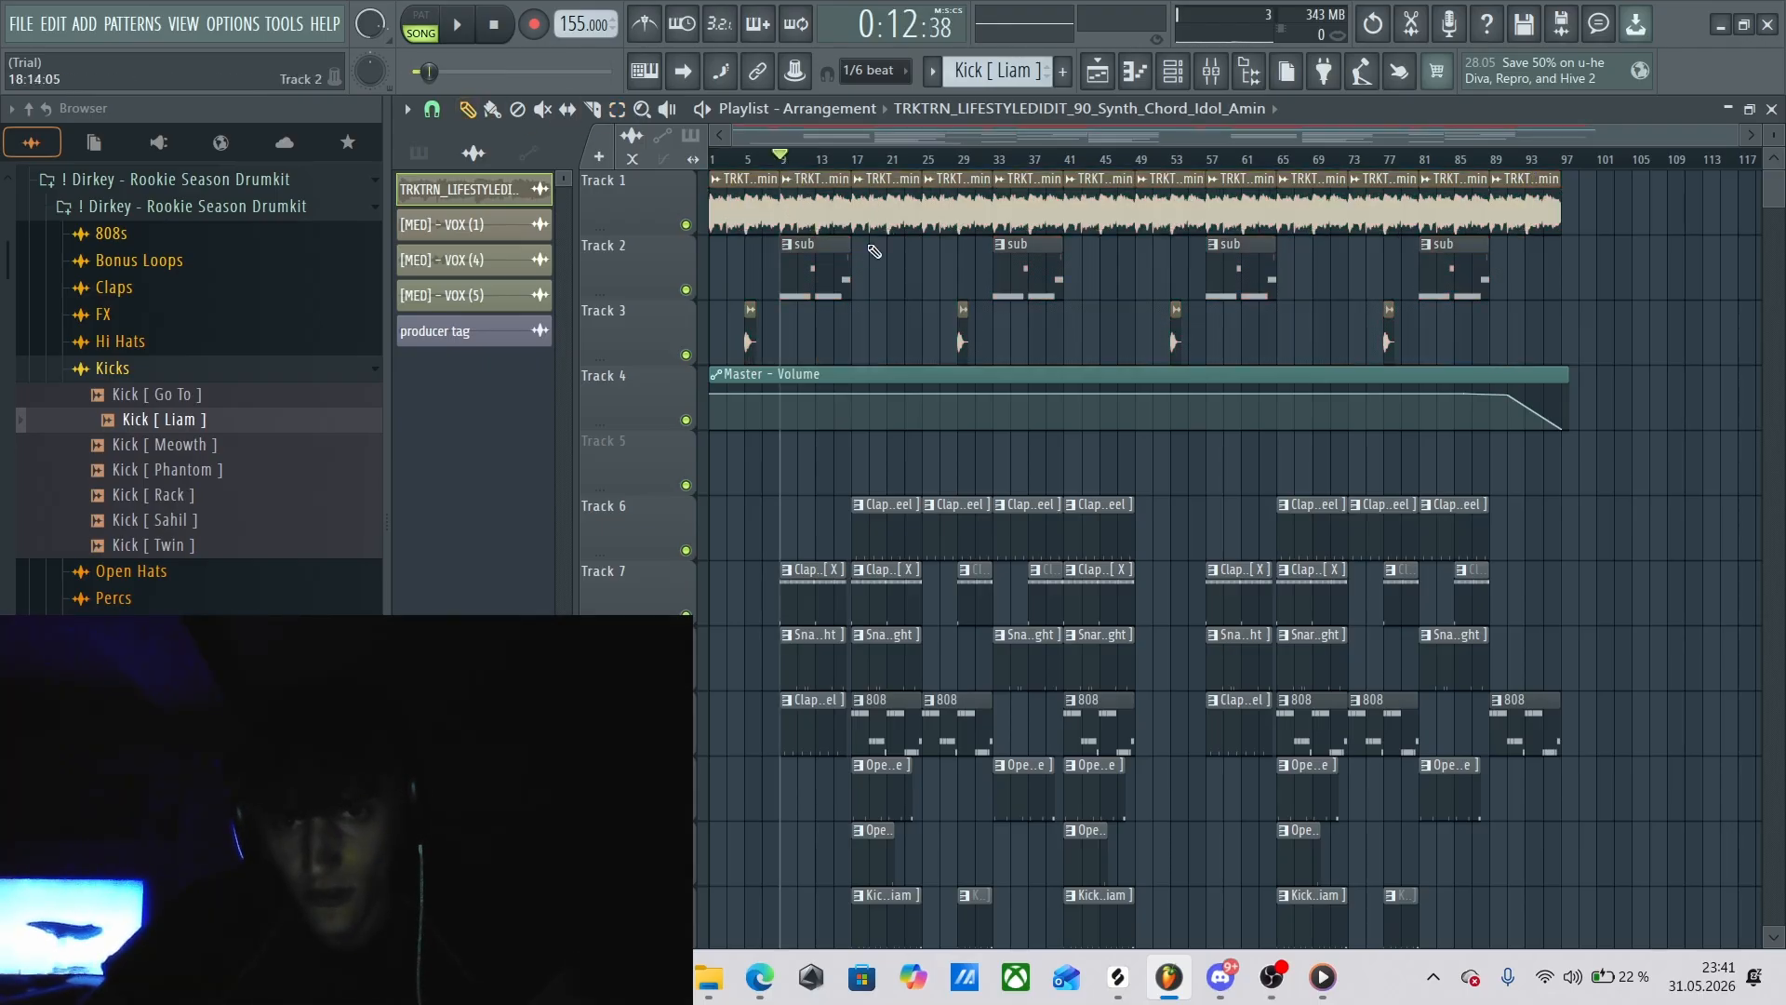
{"action": "left_click", "coordinate": [687, 225]}
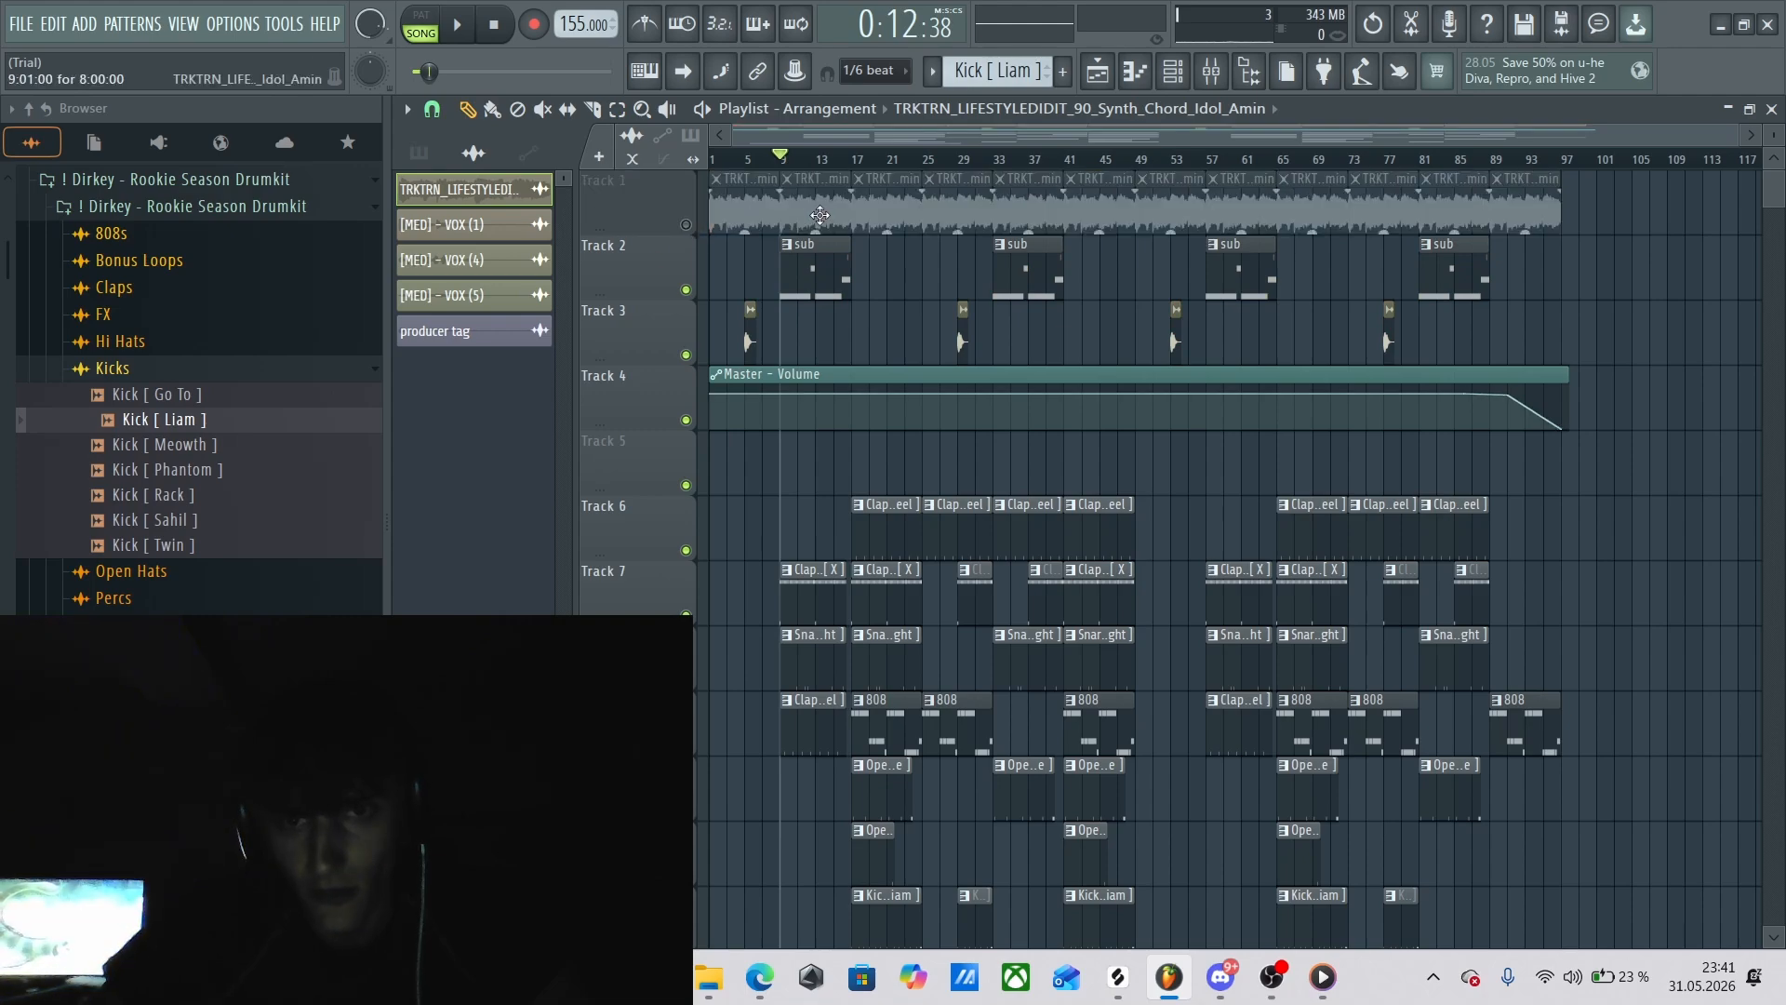
{"action": "left_click", "coordinate": [685, 224]}
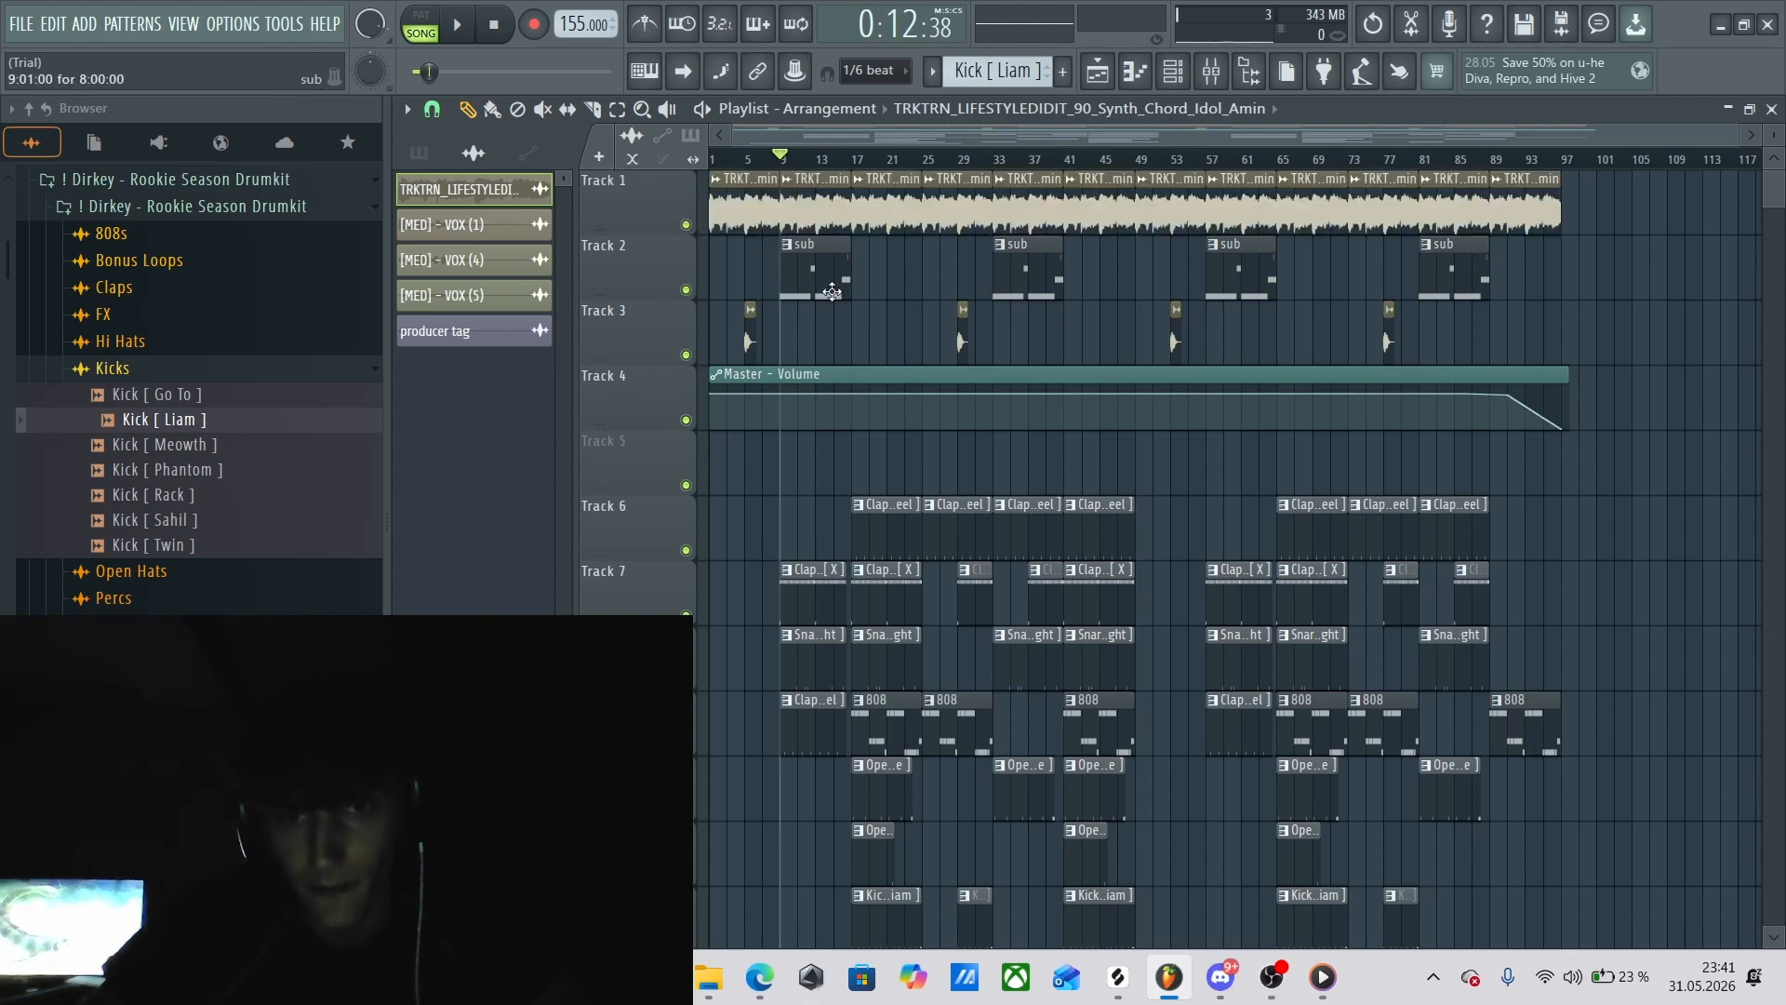
{"action": "right_click", "coordinate": [687, 290]}
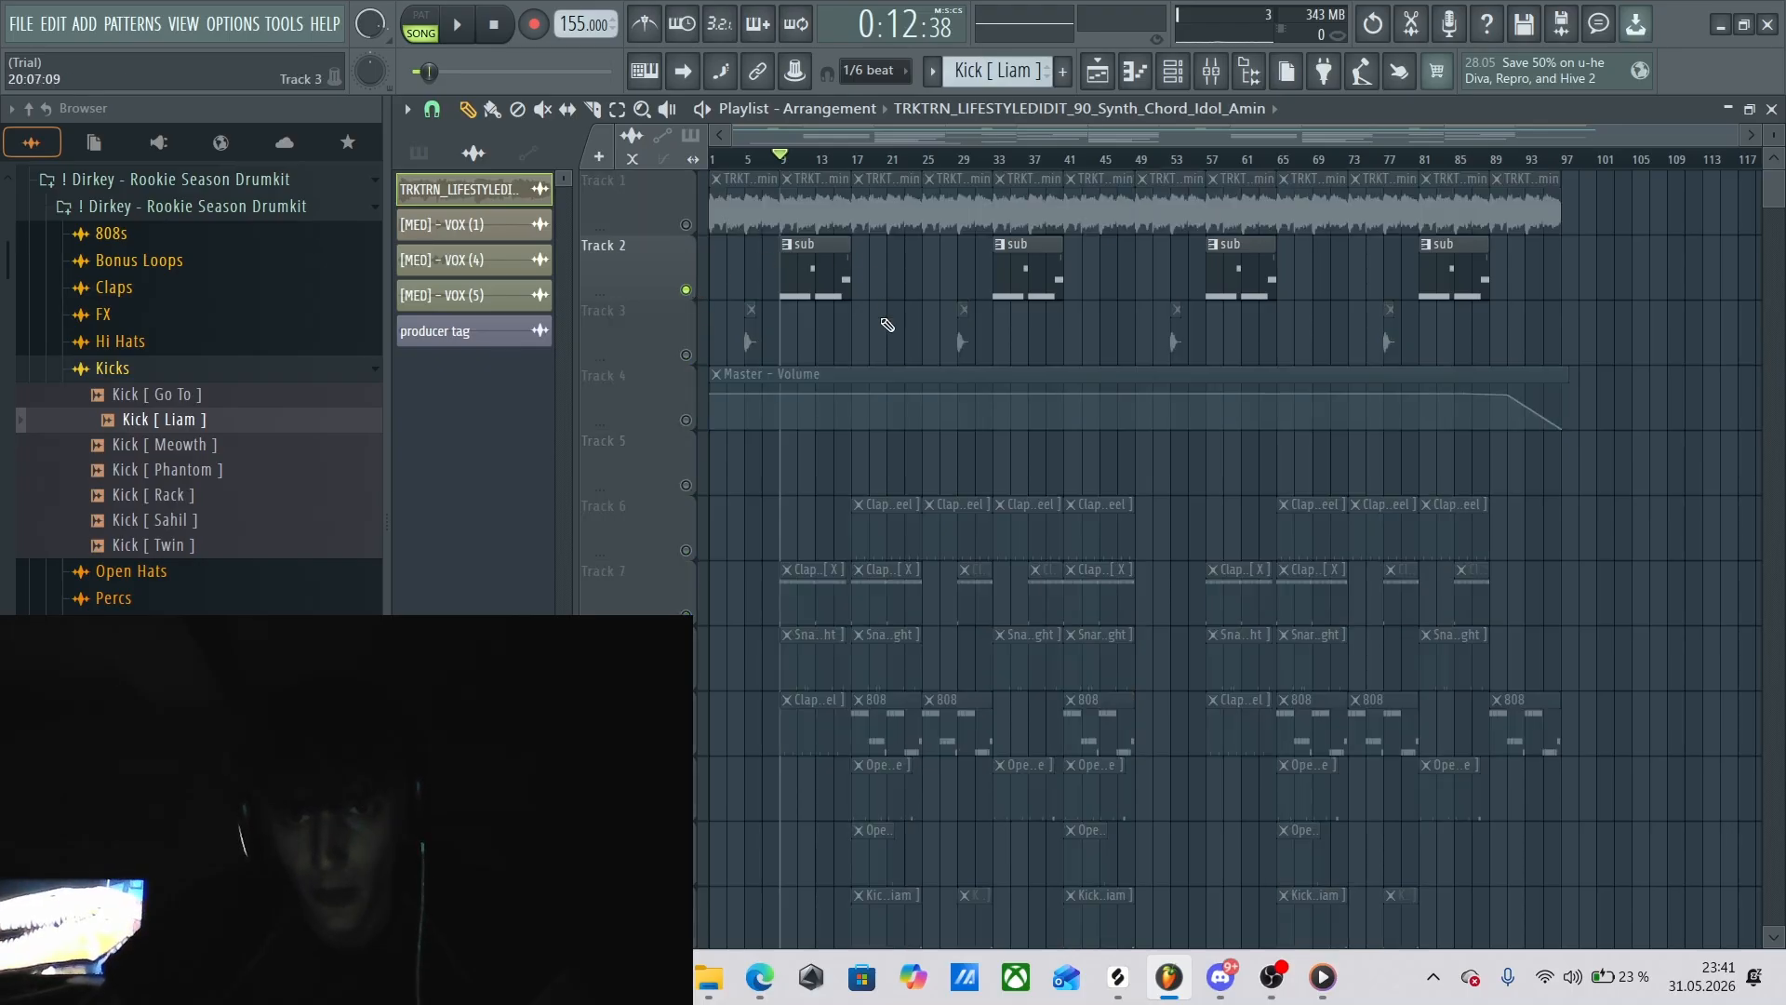
{"action": "left_click", "coordinate": [816, 279]}
{"action": "key", "text": "space"}
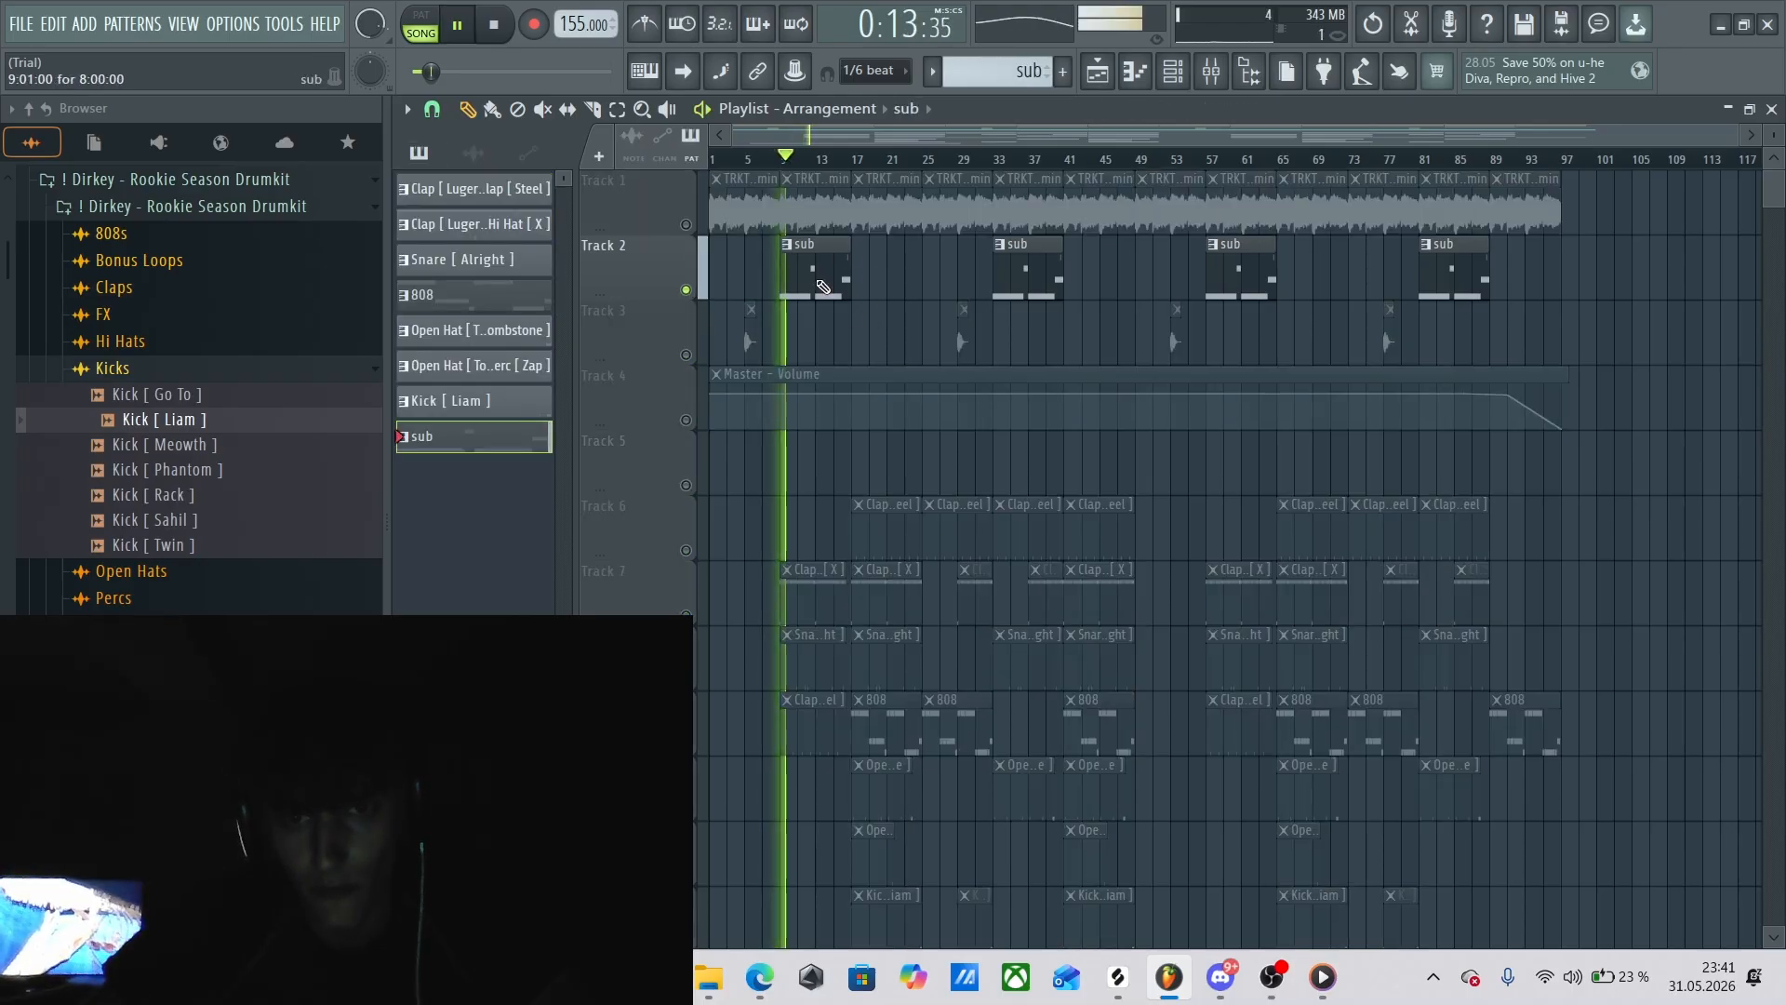
Open the sub pattern in the piano roll, stop playback, and show its full eight bars.
{"action": "double_click", "coordinate": [825, 285]}
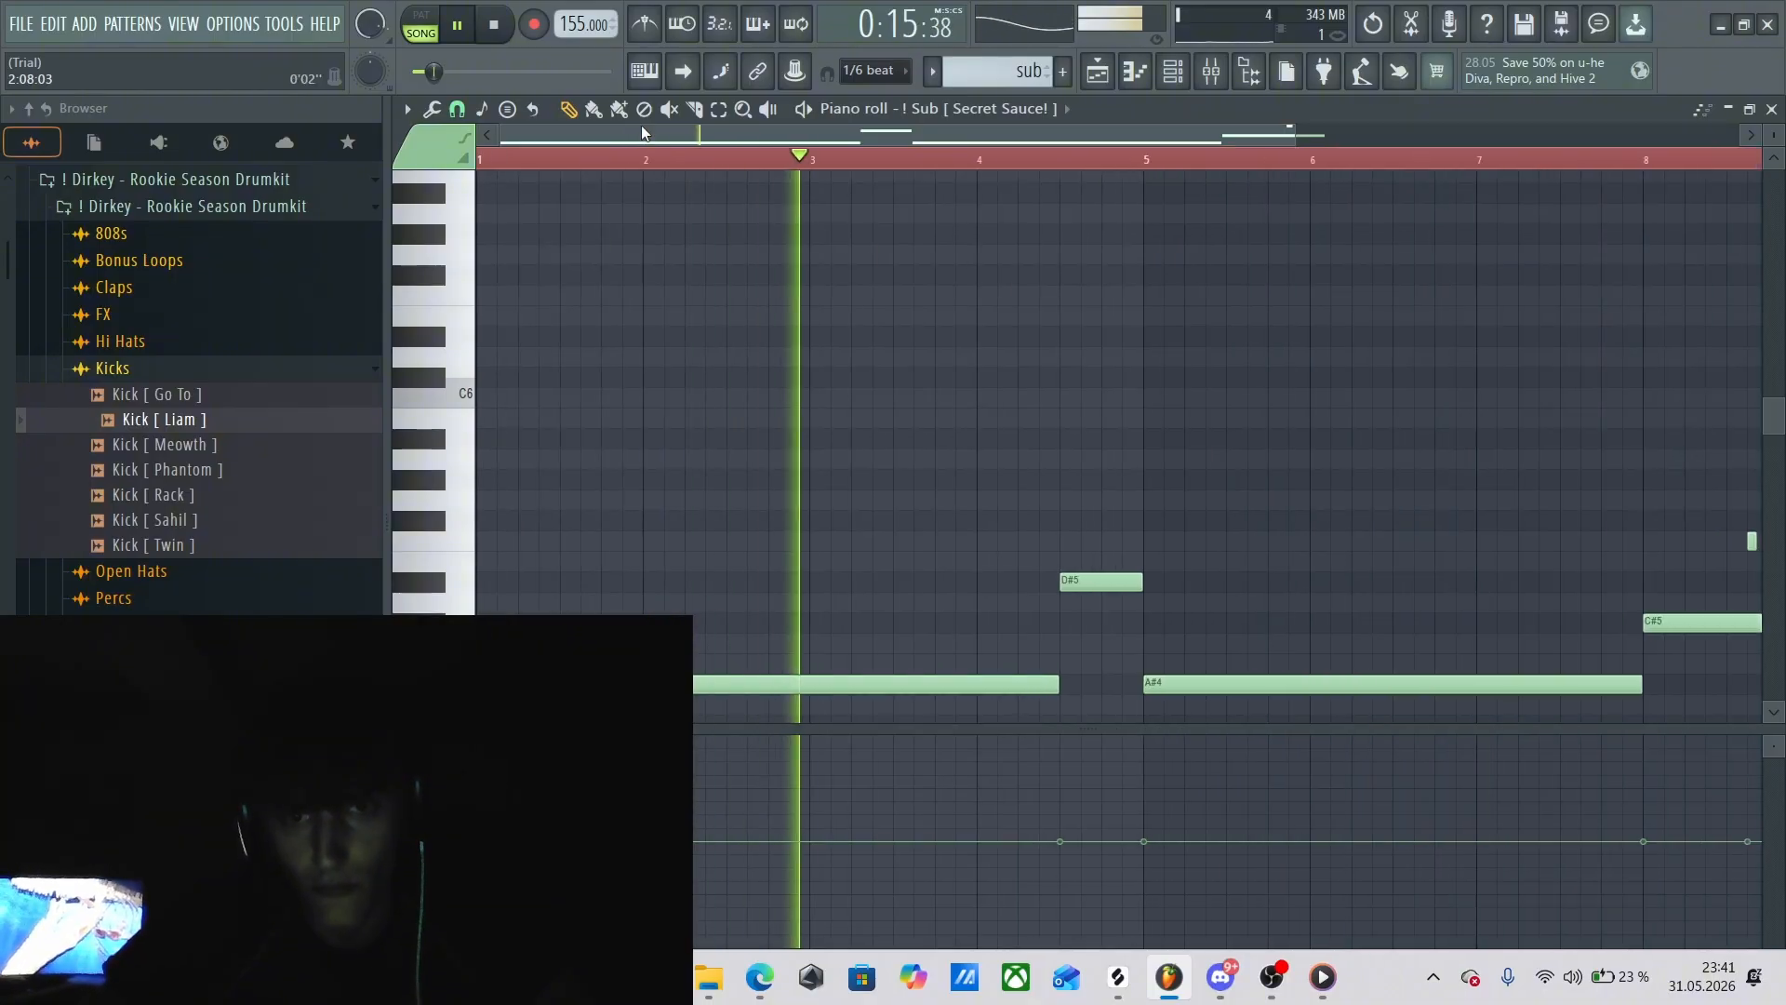
{"action": "left_click_drag", "start_coordinate": [702, 142], "coordinate": [693, 178]}
{"action": "key", "text": "space"}
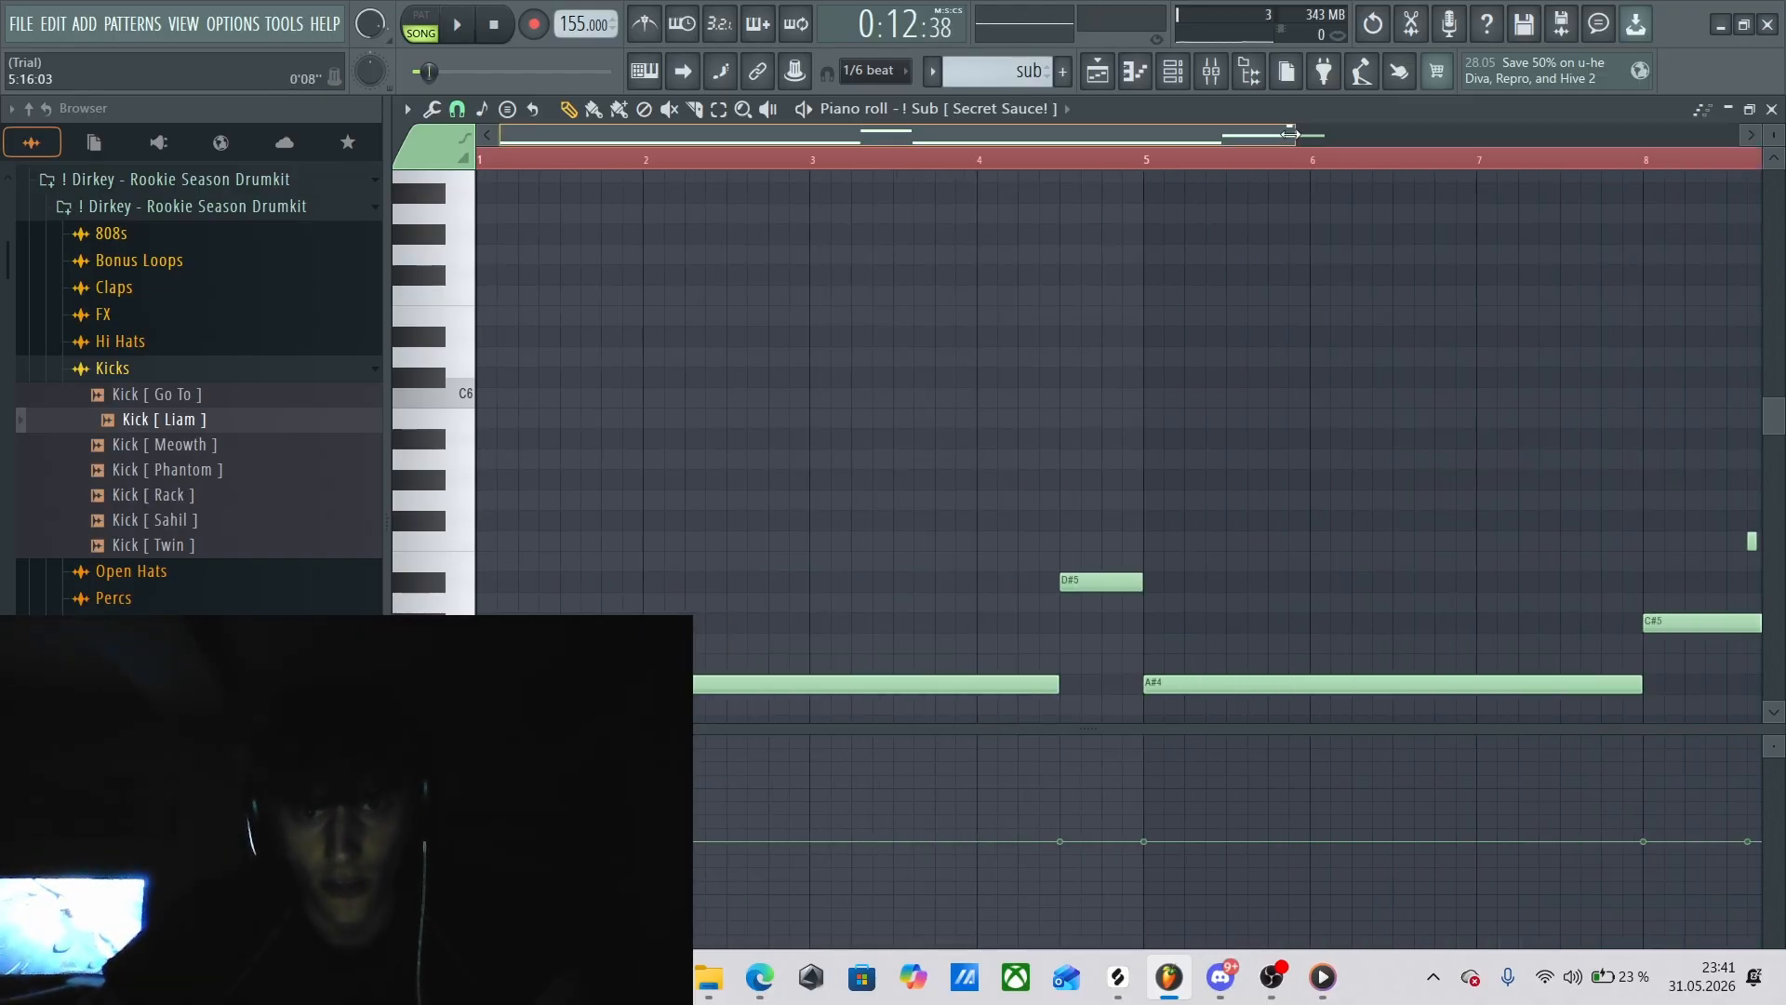
{"action": "left_click_drag", "start_coordinate": [1298, 137], "coordinate": [1665, 191]}
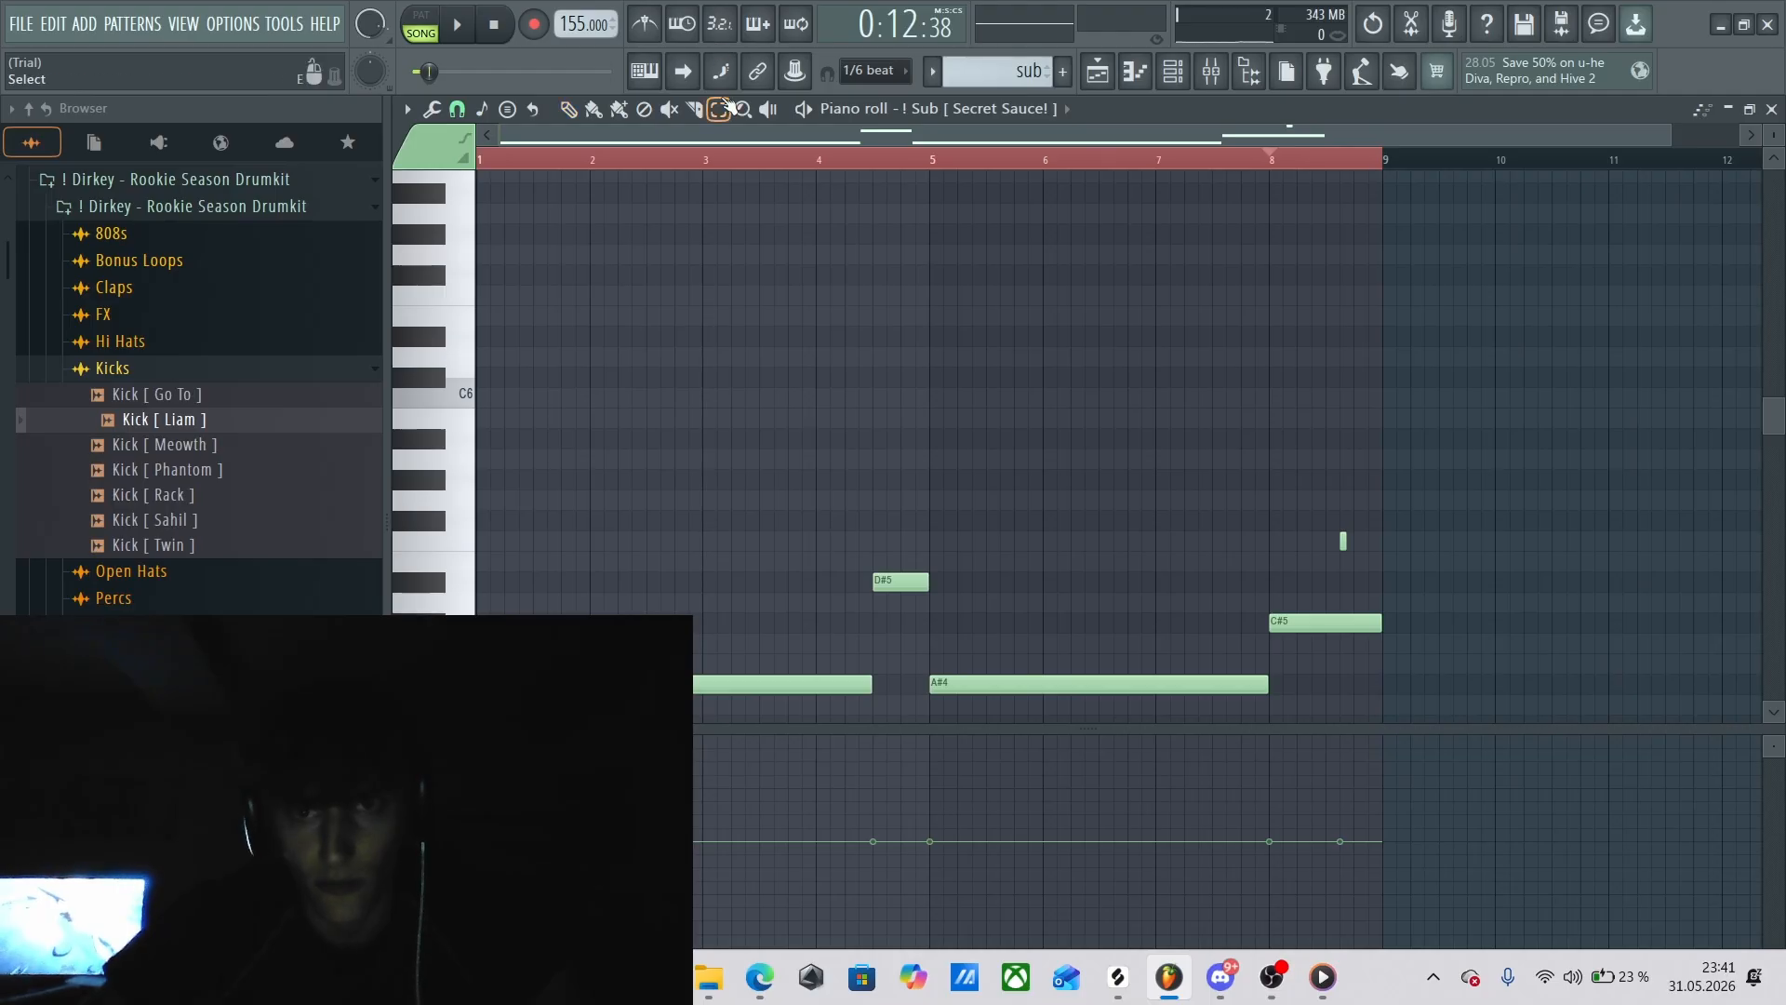
Select the sub pattern's A#4 notes, the D#5 note, and the closing C#5 and slide notes in turn to examine them.
{"action": "left_click_drag", "start_coordinate": [689, 707], "coordinate": [1081, 721]}
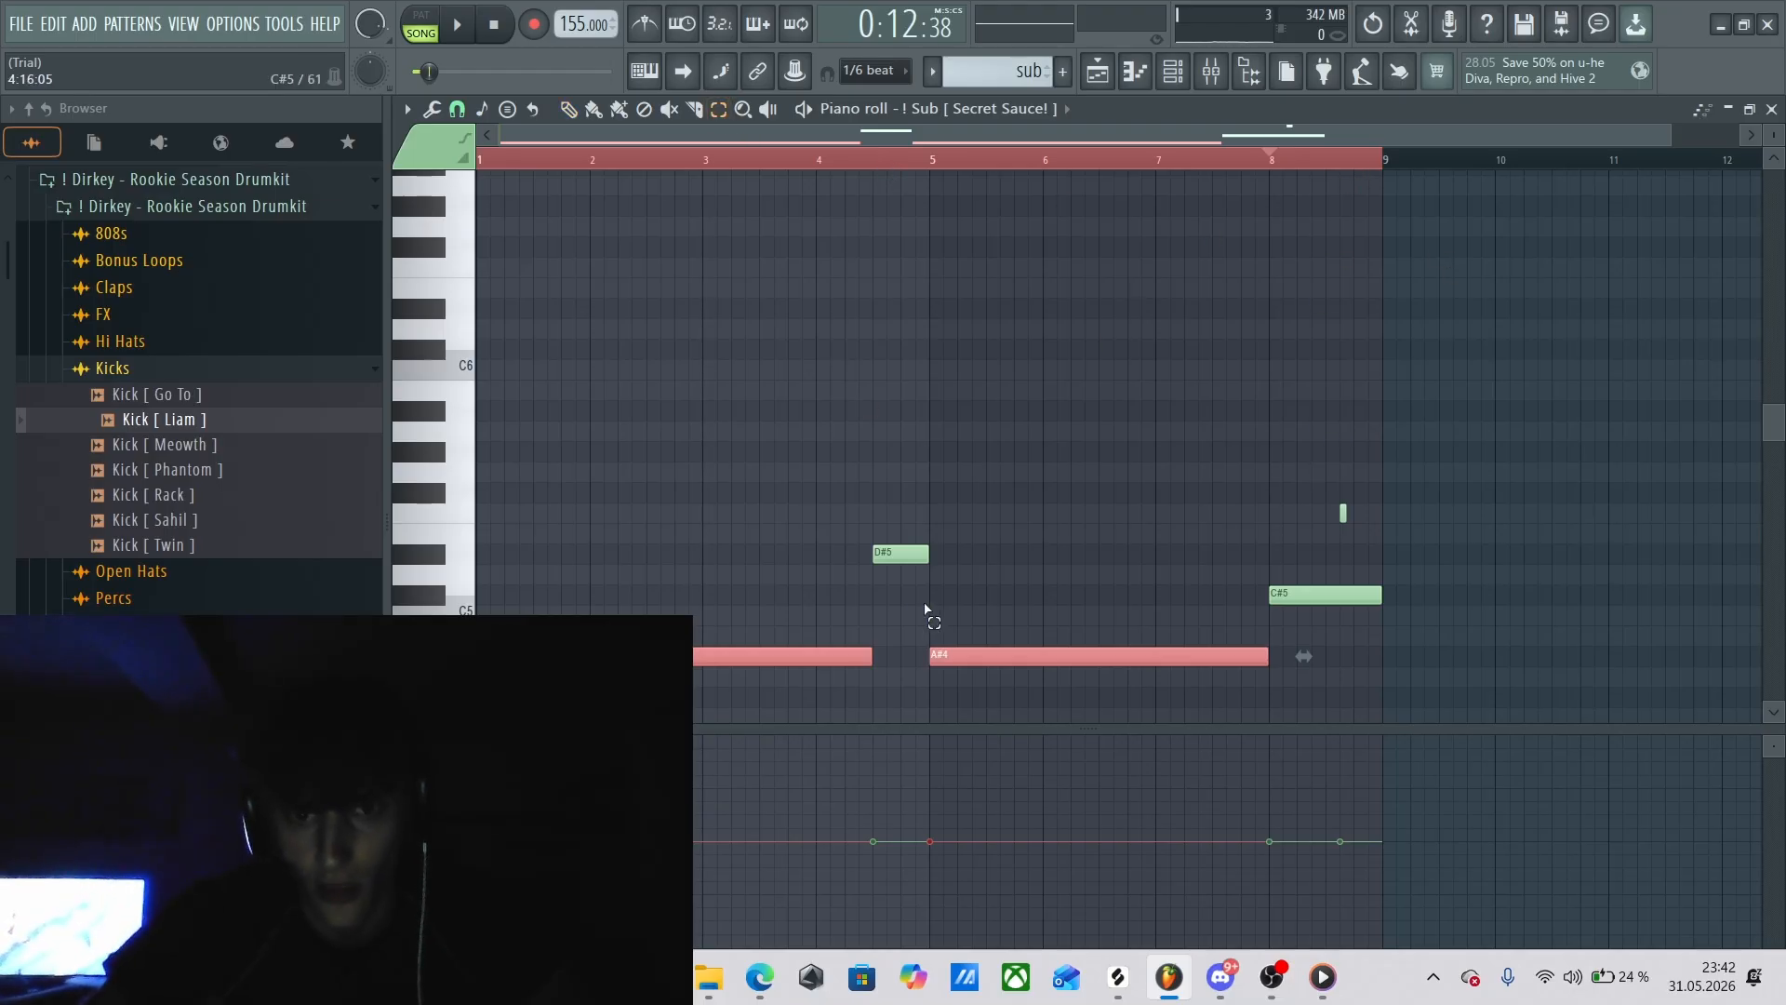
{"action": "left_click_drag", "start_coordinate": [926, 609], "coordinate": [845, 530]}
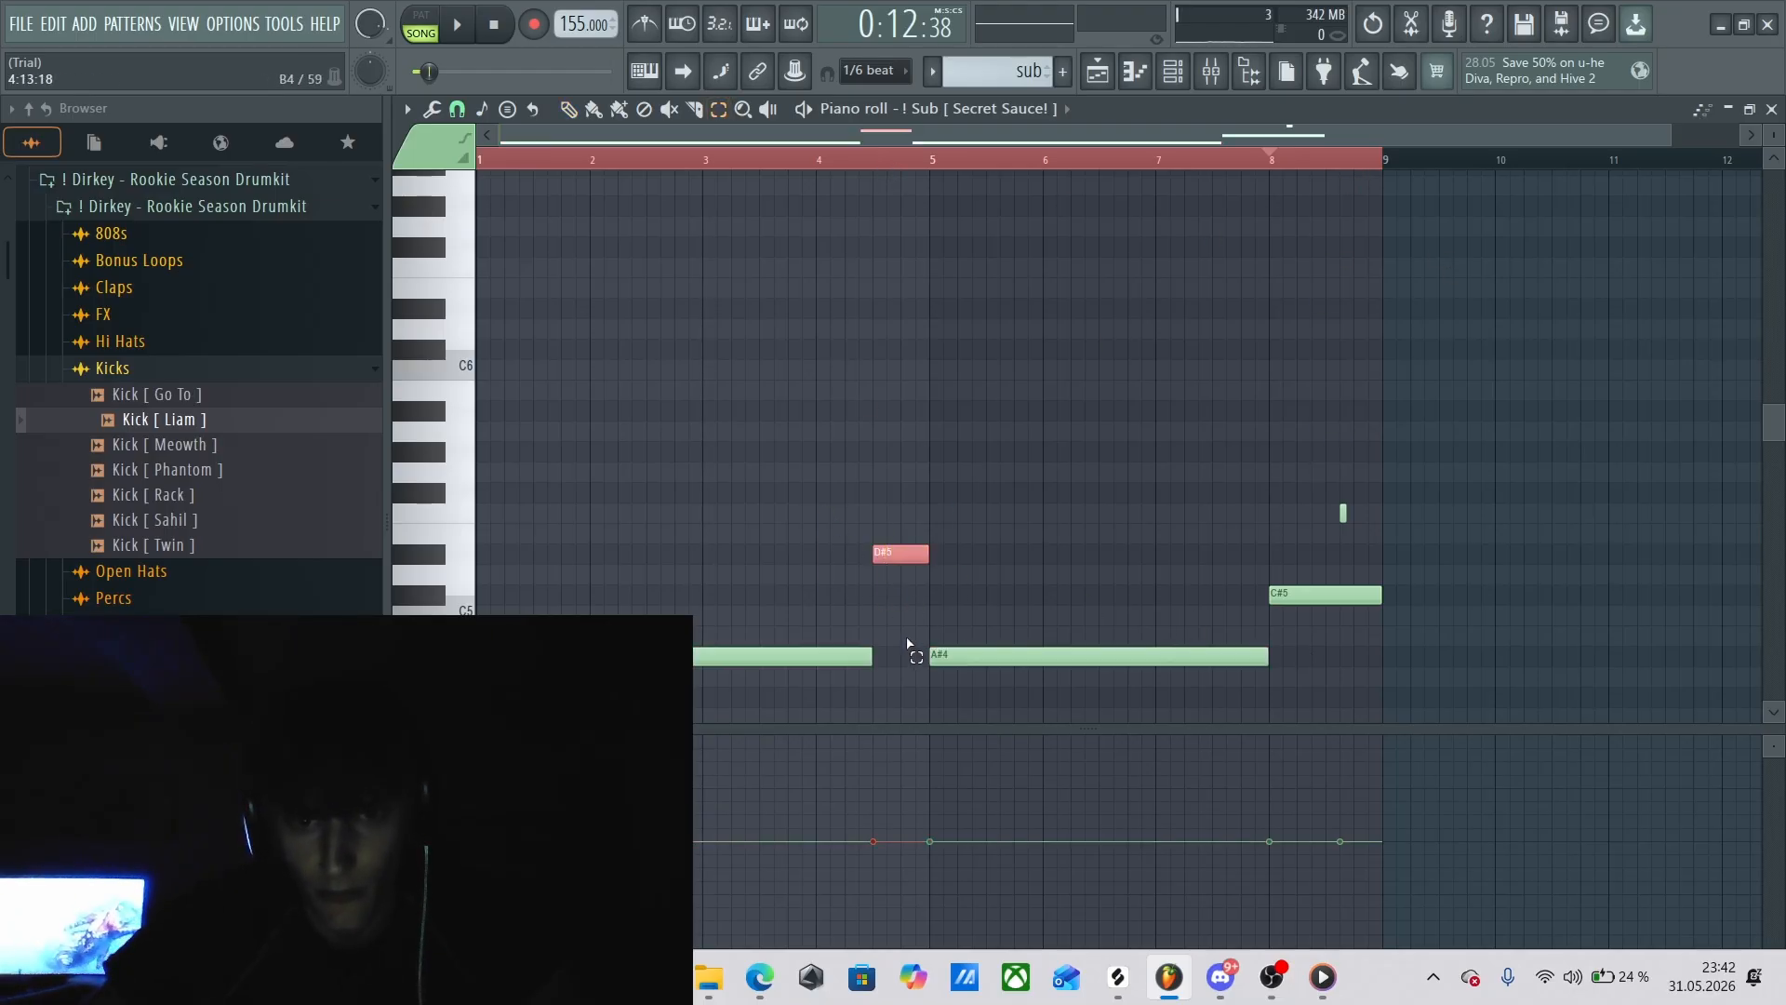
{"action": "left_click_drag", "start_coordinate": [1286, 479], "coordinate": [1419, 626]}
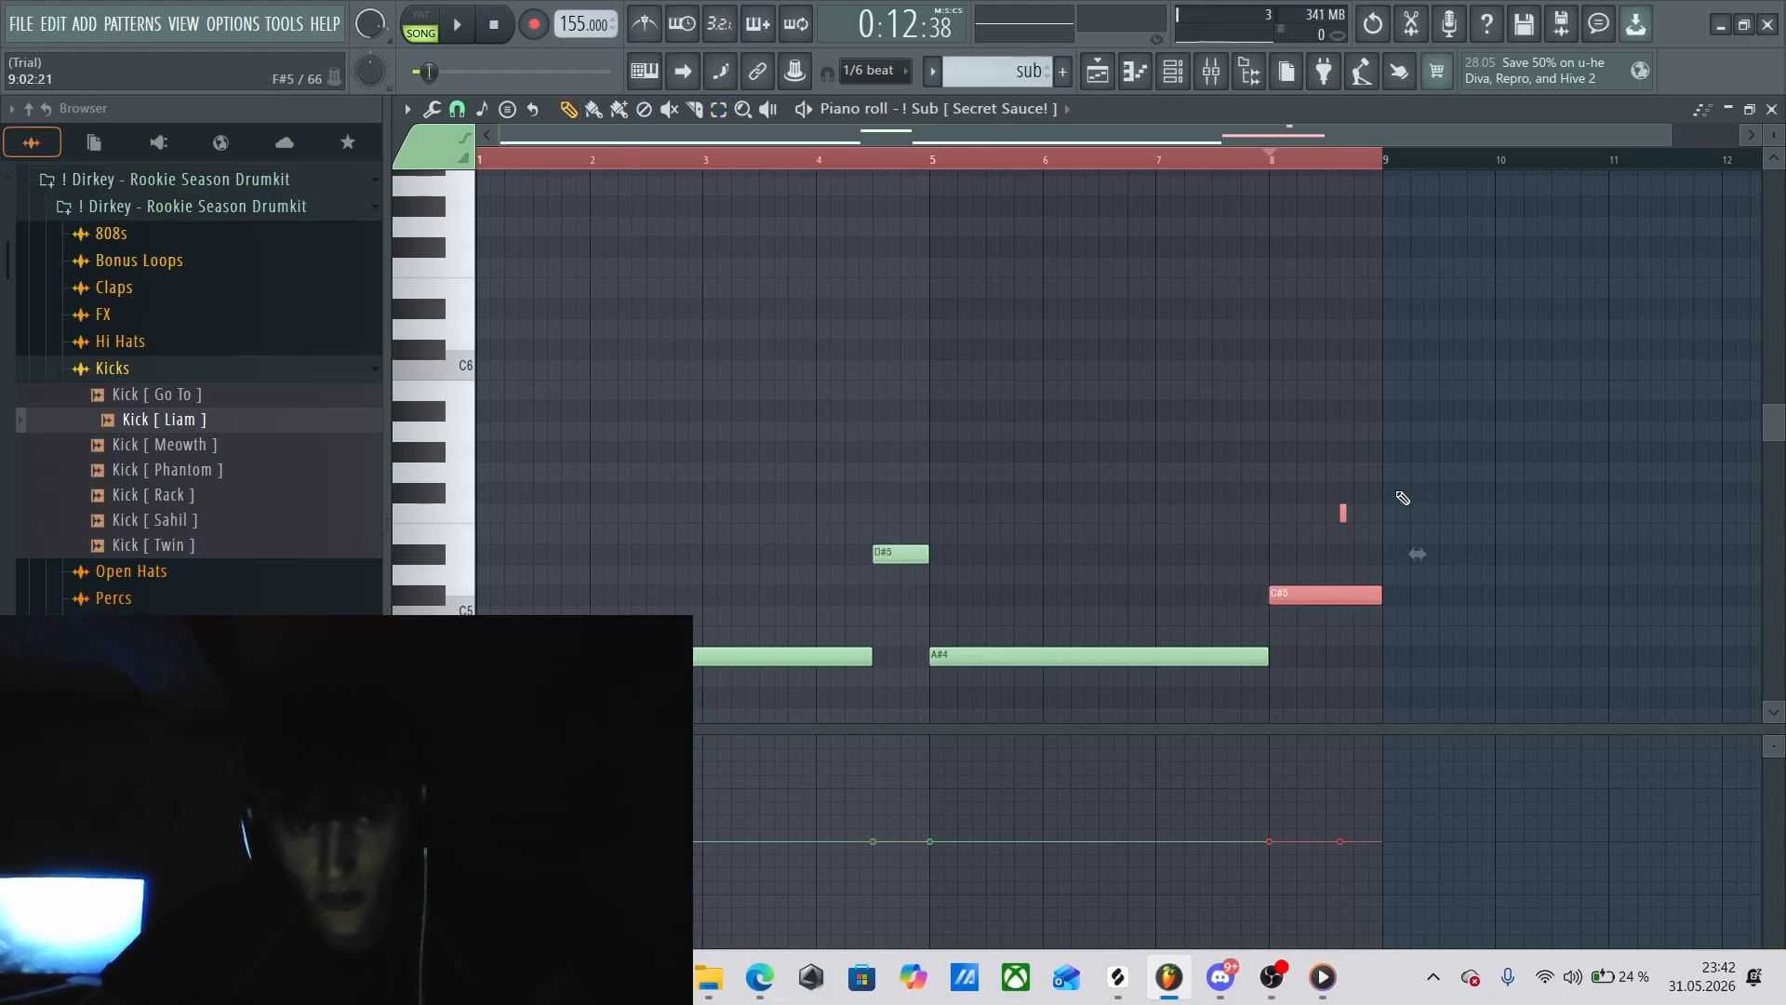
Play the sub pattern from bar 8 to hear the C#5 note slide to F5, then stop.
{"action": "left_click_drag", "start_coordinate": [1671, 137], "coordinate": [1086, 223]}
{"action": "left_click_drag", "start_coordinate": [925, 140], "coordinate": [1369, 172]}
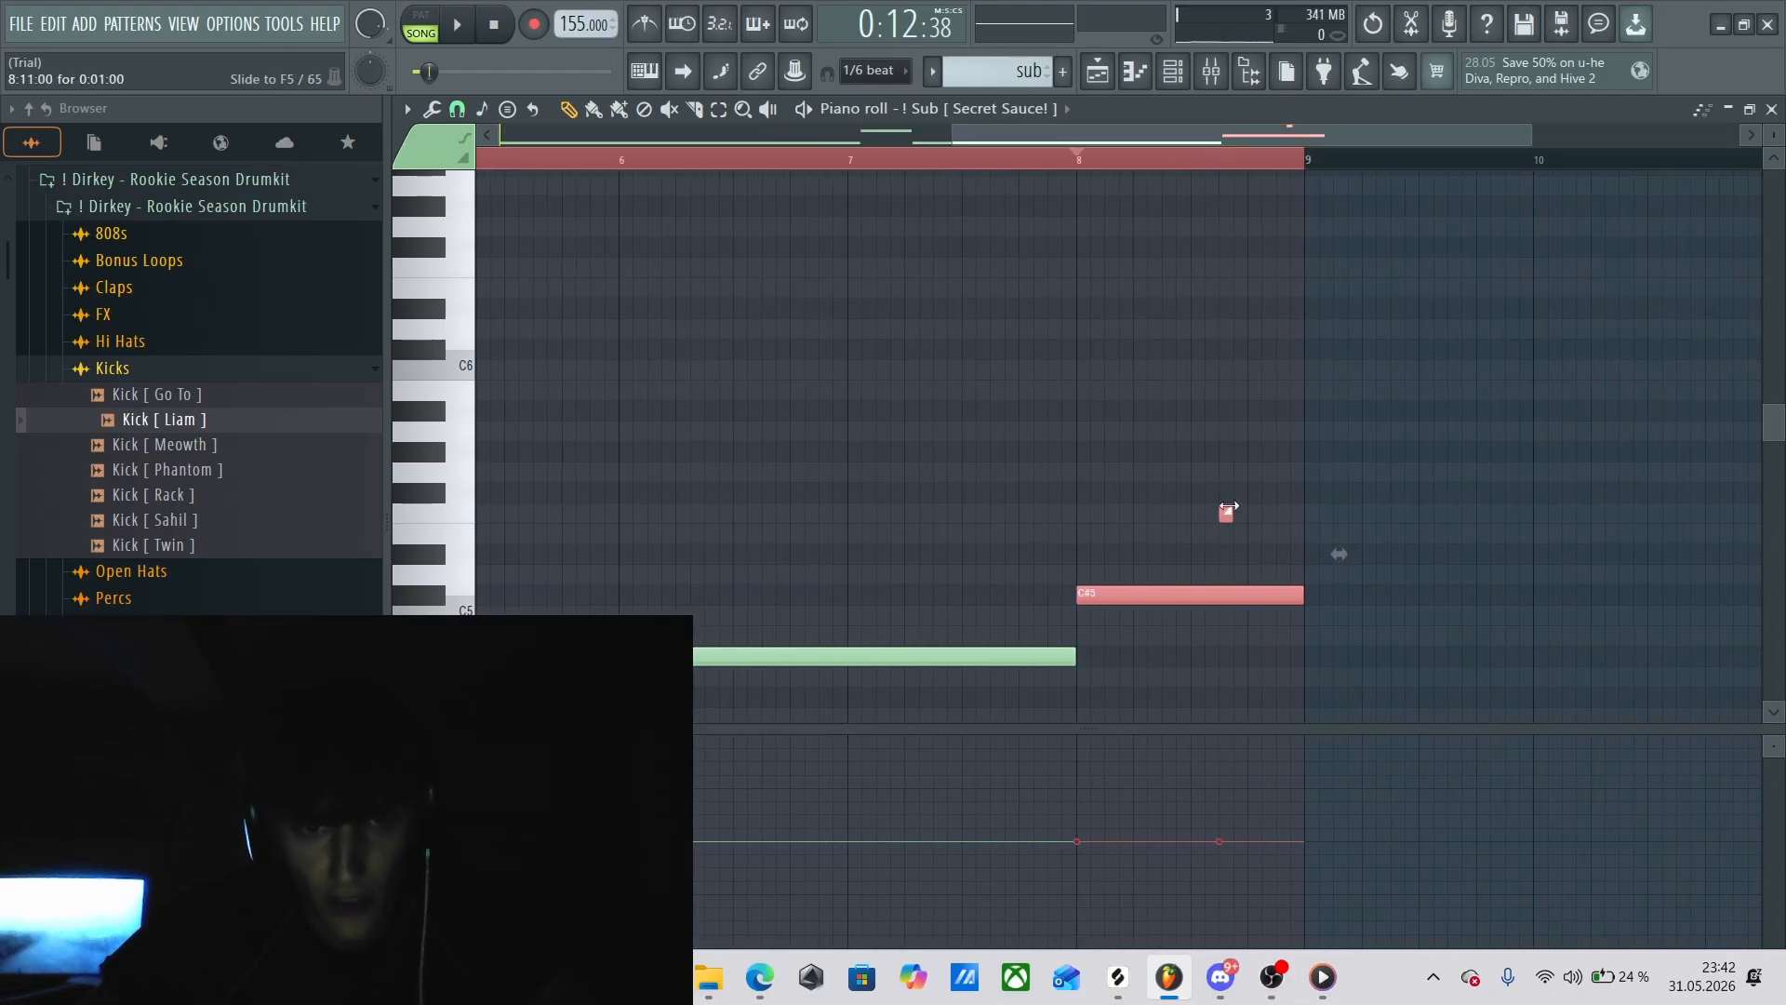
{"action": "left_click", "coordinate": [1084, 162]}
{"action": "key", "text": "space"}
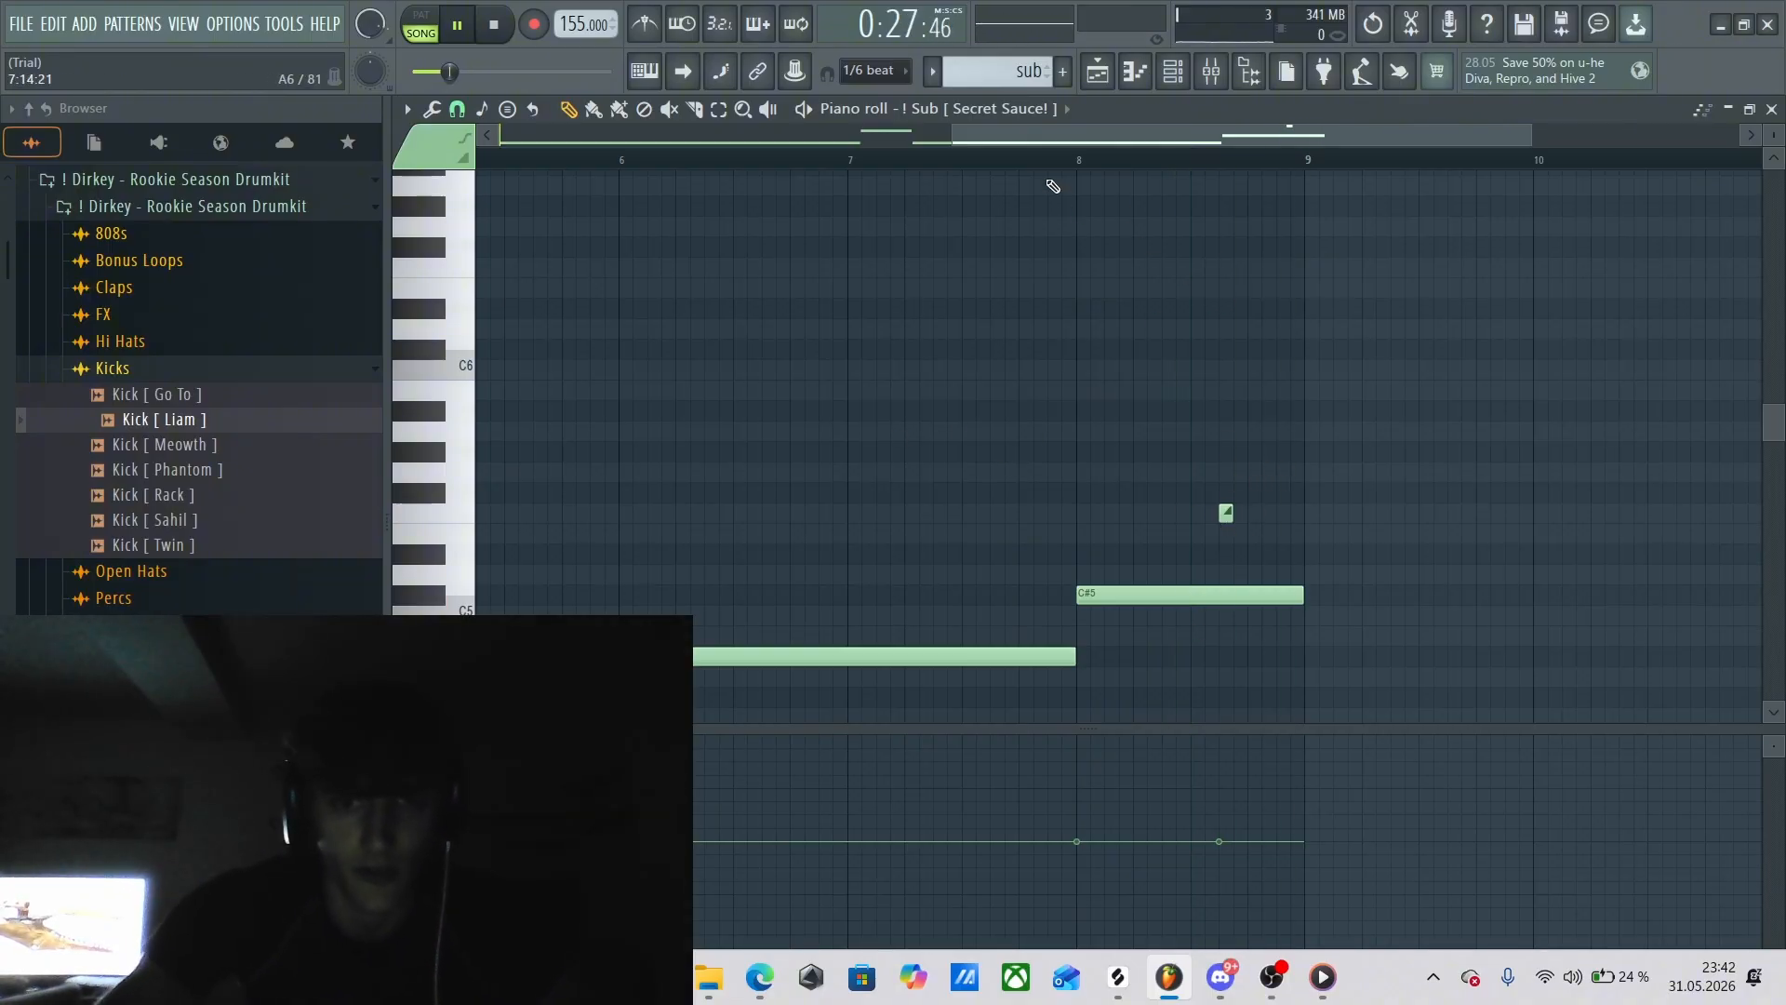
{"action": "key", "text": "space"}
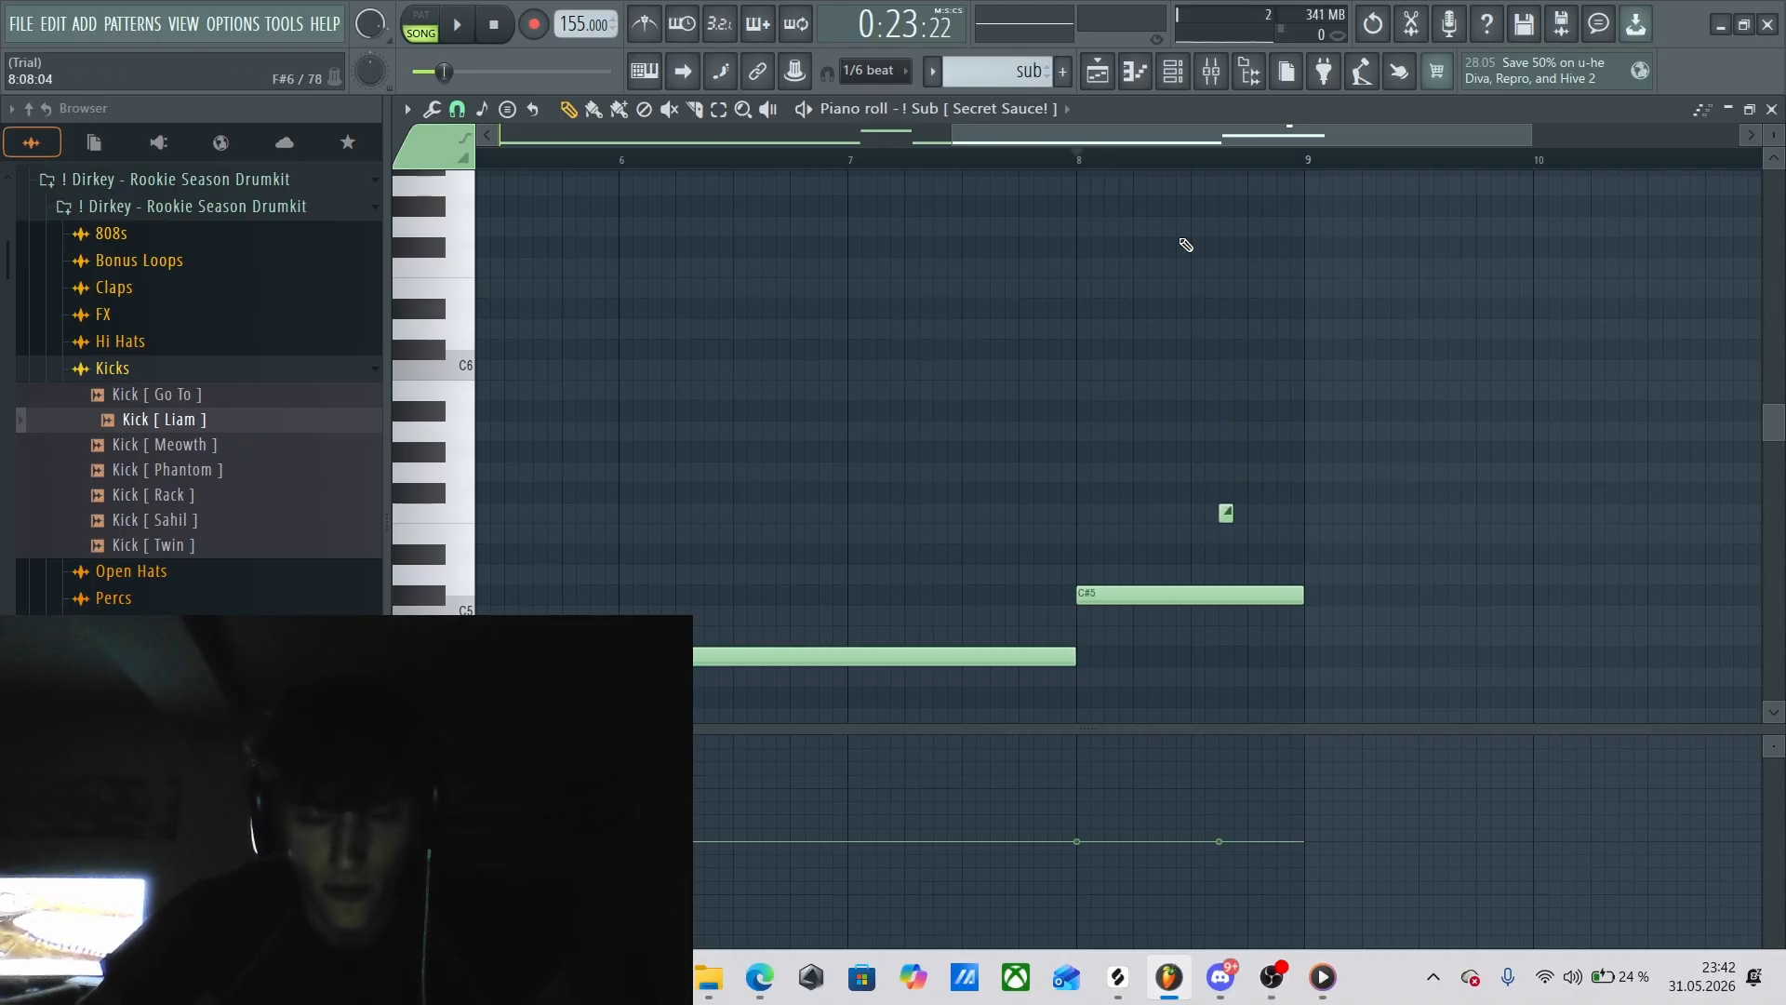
Return to the playlist and check the channel settings of the first [MED] - VOX (4) clip on Track 3.
{"action": "key", "text": "F5"}
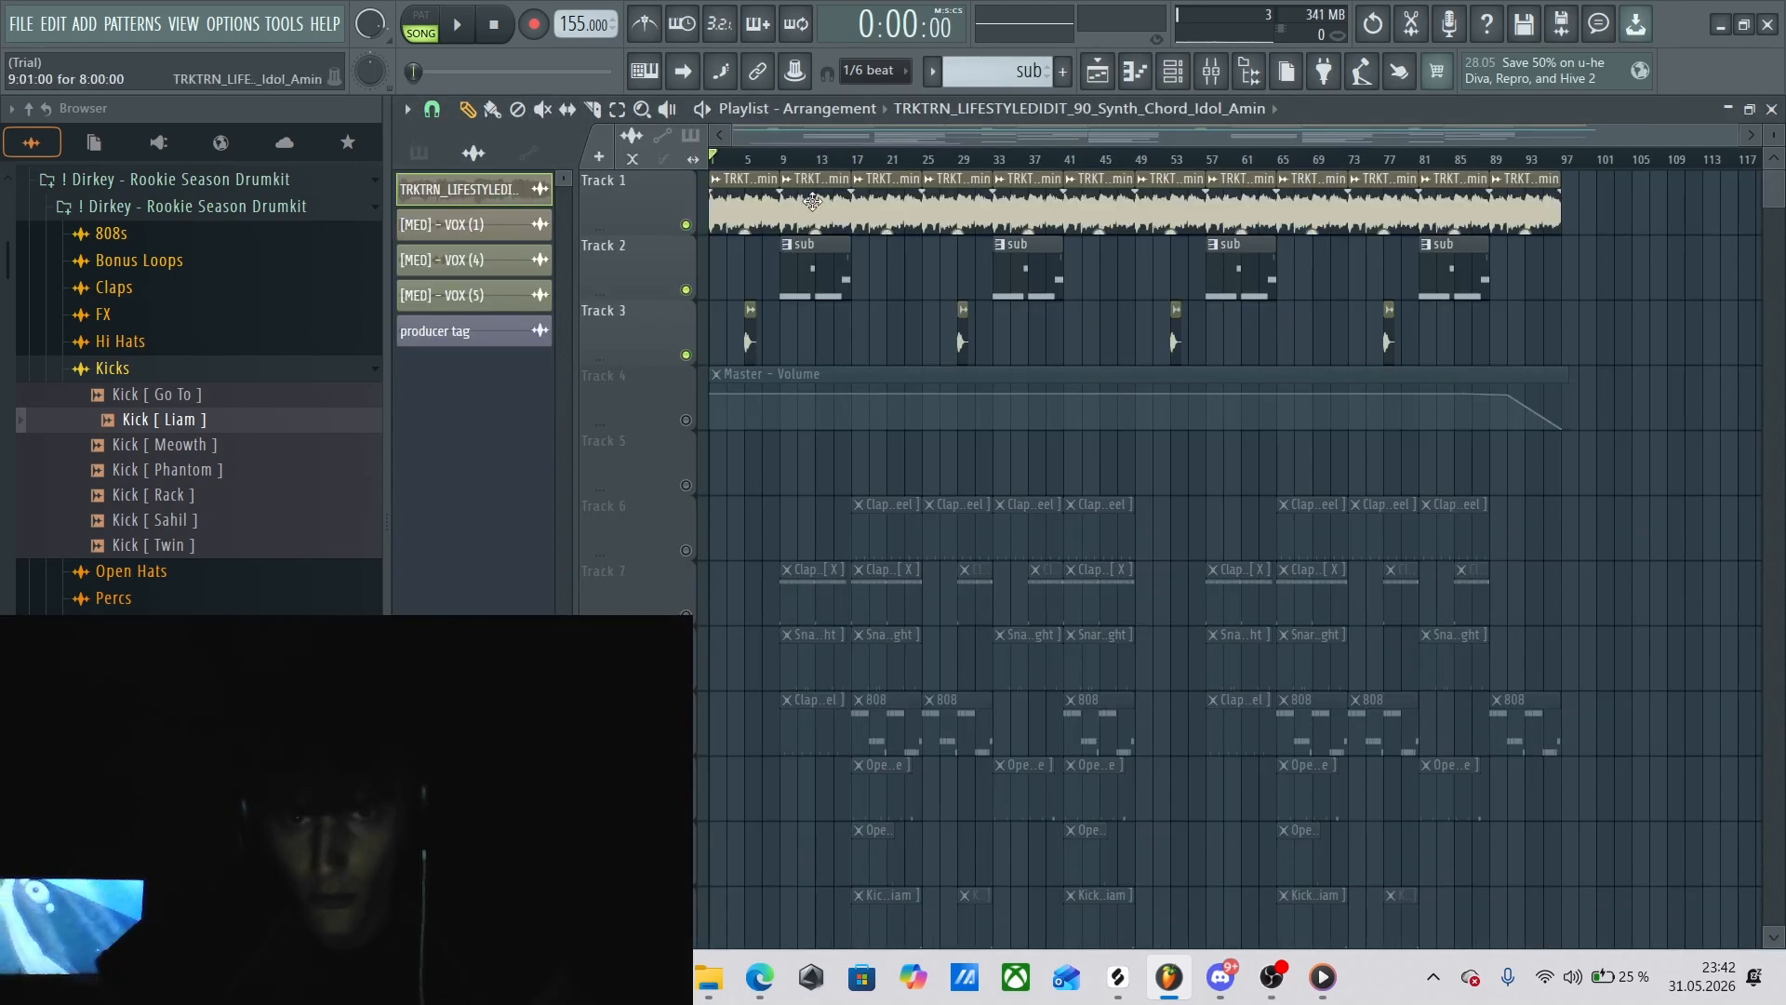
{"action": "left_click_drag", "start_coordinate": [1741, 137], "coordinate": [902, 137]}
{"action": "double_click", "coordinate": [949, 332]}
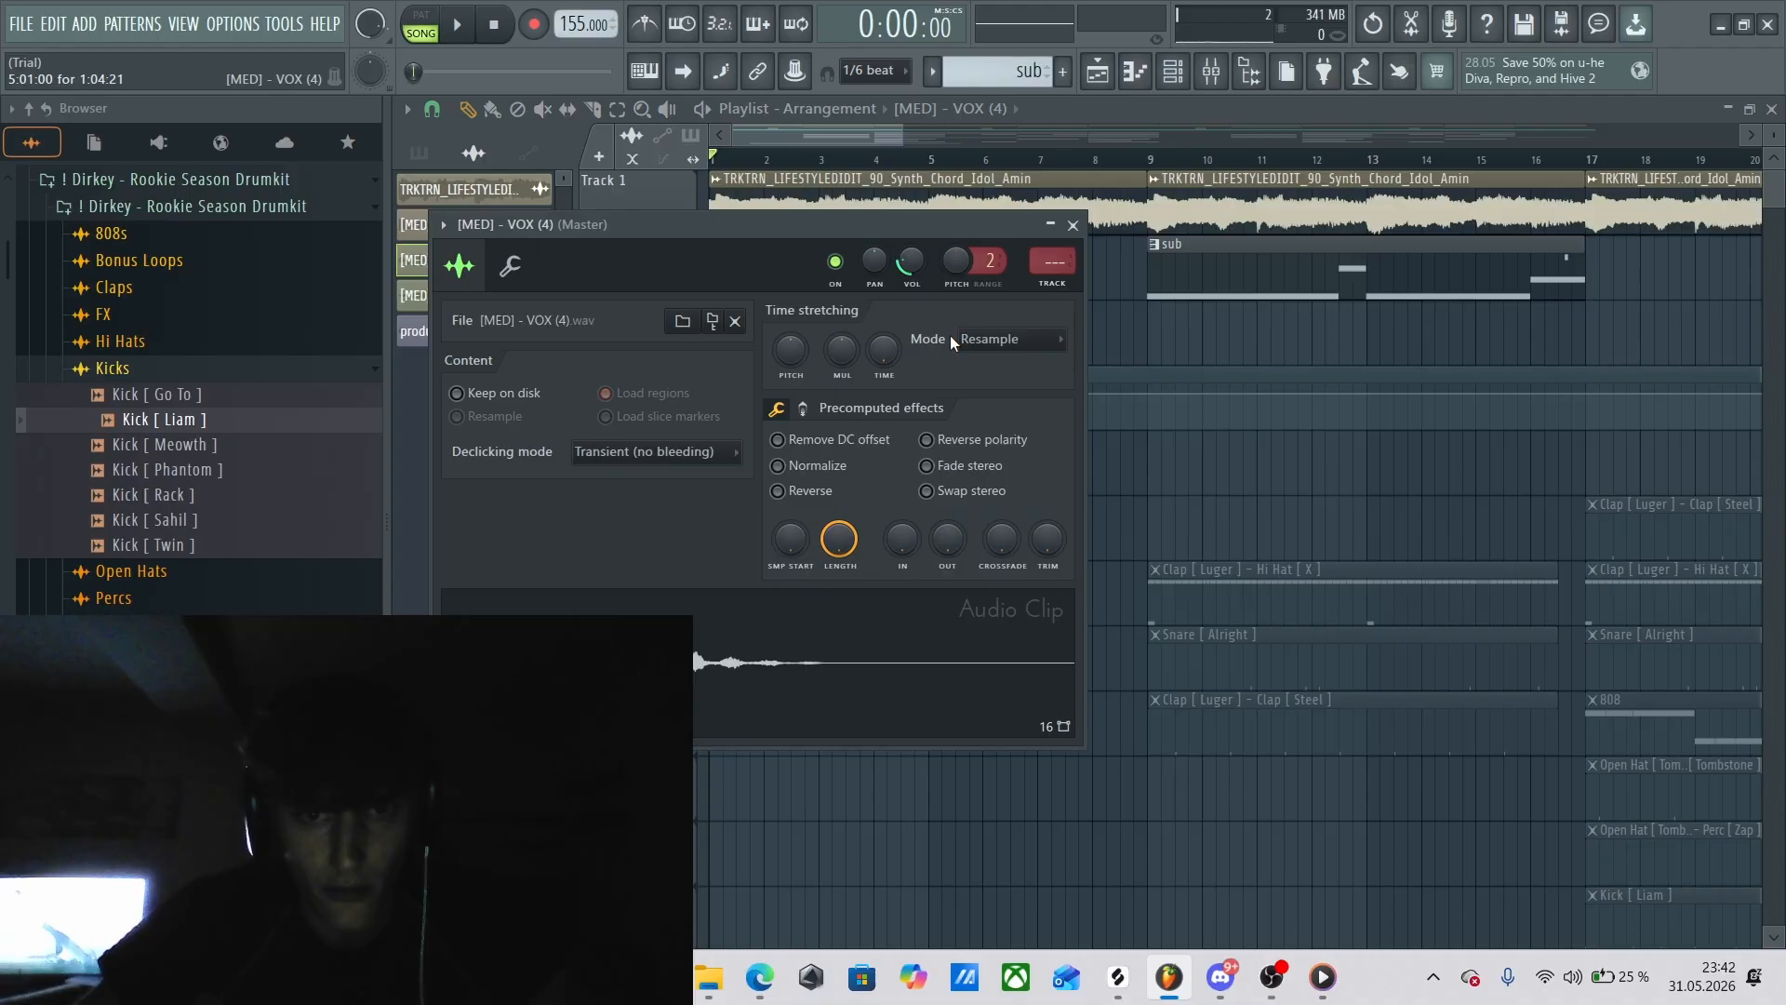
{"action": "left_click", "coordinate": [1085, 241]}
Play the song from just after bar 4 to hear the VOX (4) clip with the melody, then stop.
{"action": "left_click", "coordinate": [901, 162]}
{"action": "key", "text": "space"}
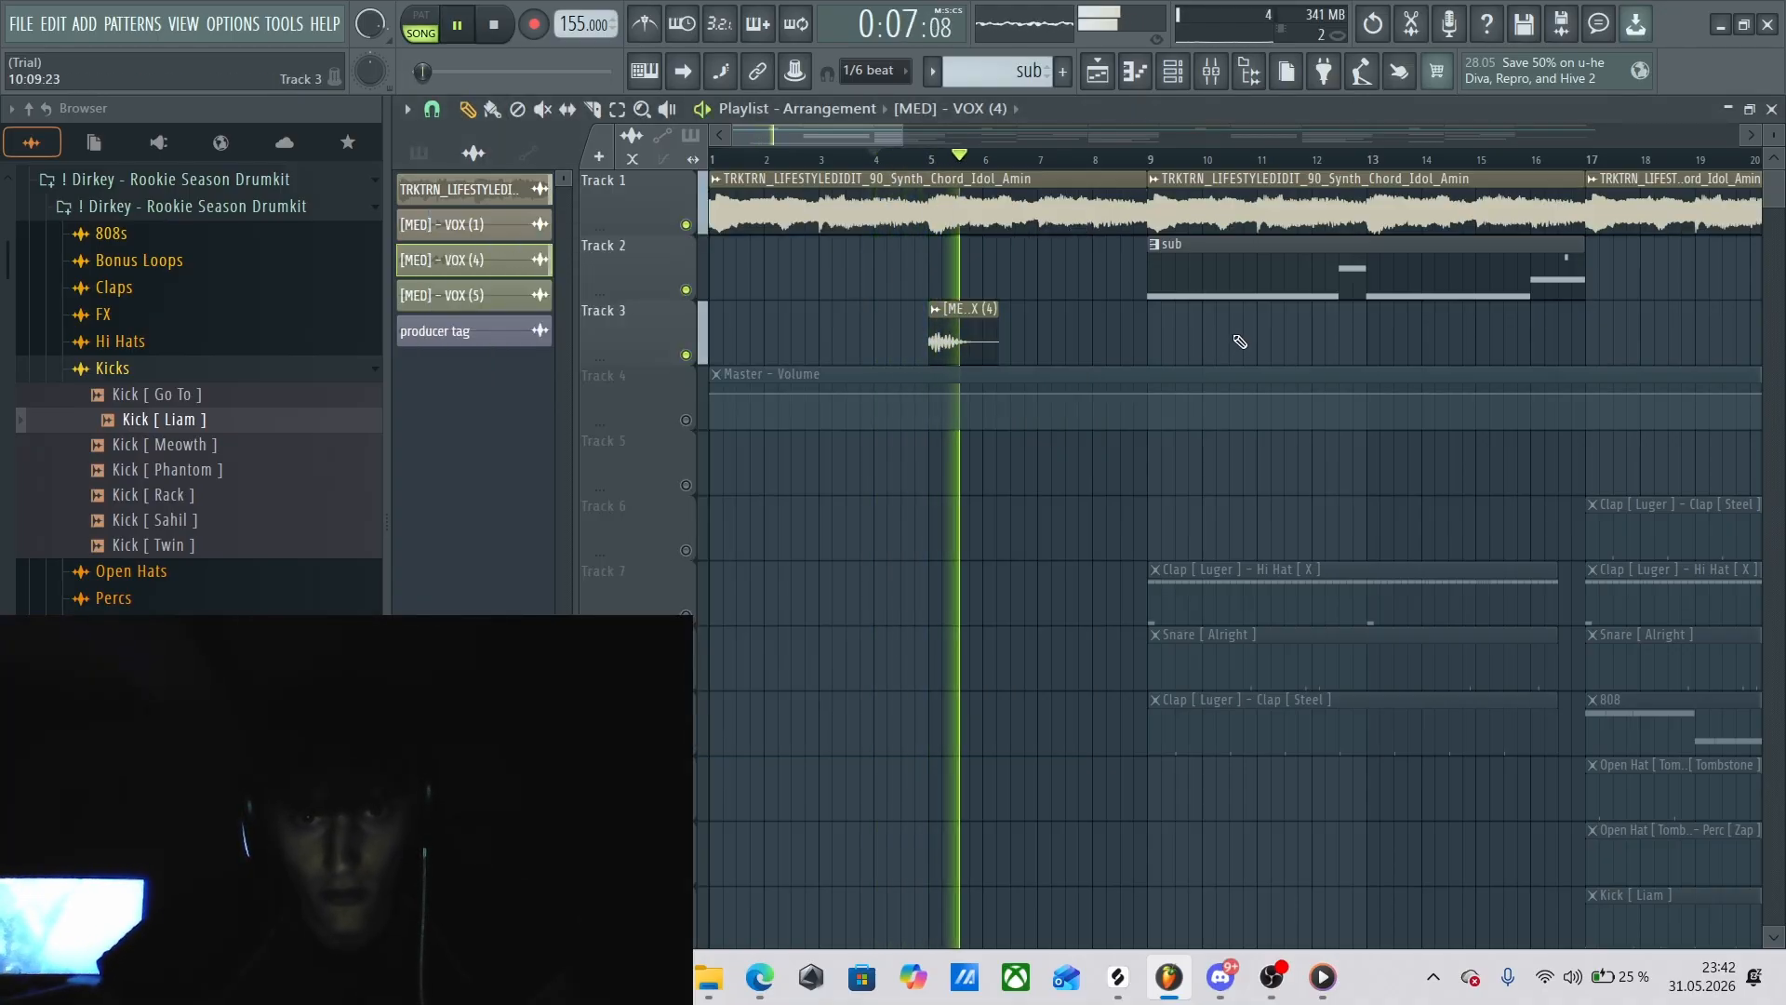
{"action": "key", "text": "space"}
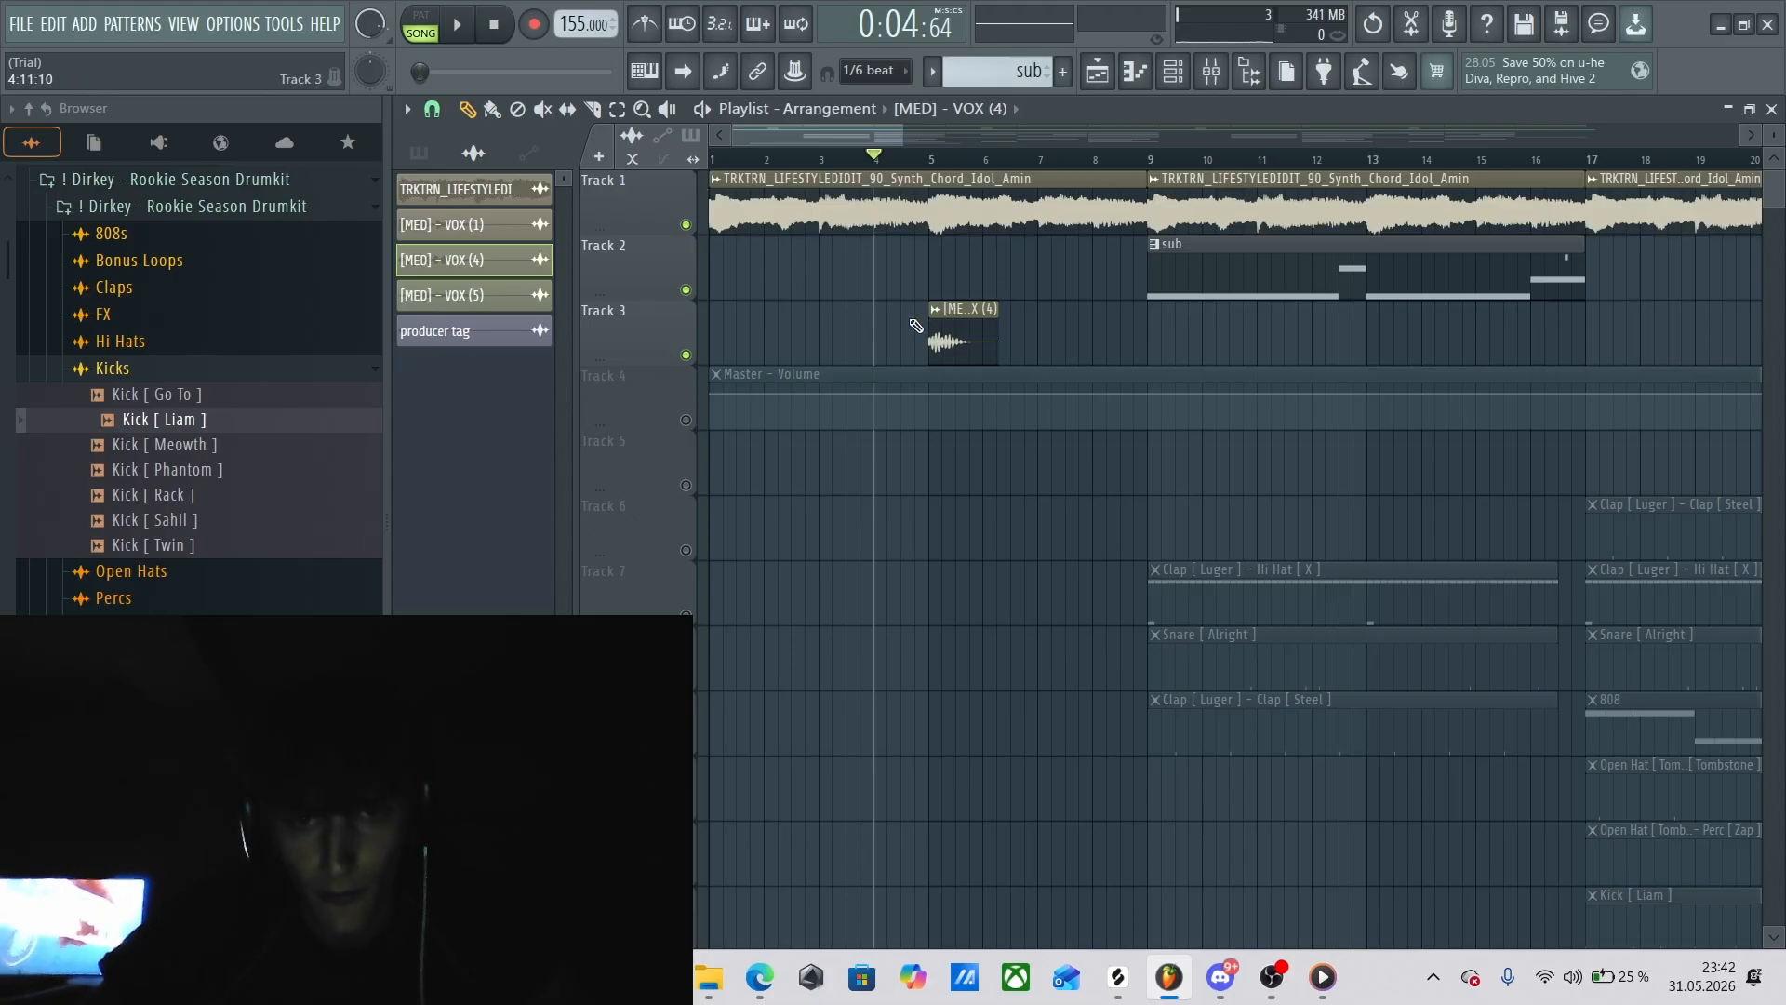
Set the playhead to bar 5 and review the VOX (4) clip's channel settings again, then close them.
{"action": "left_click", "coordinate": [933, 158]}
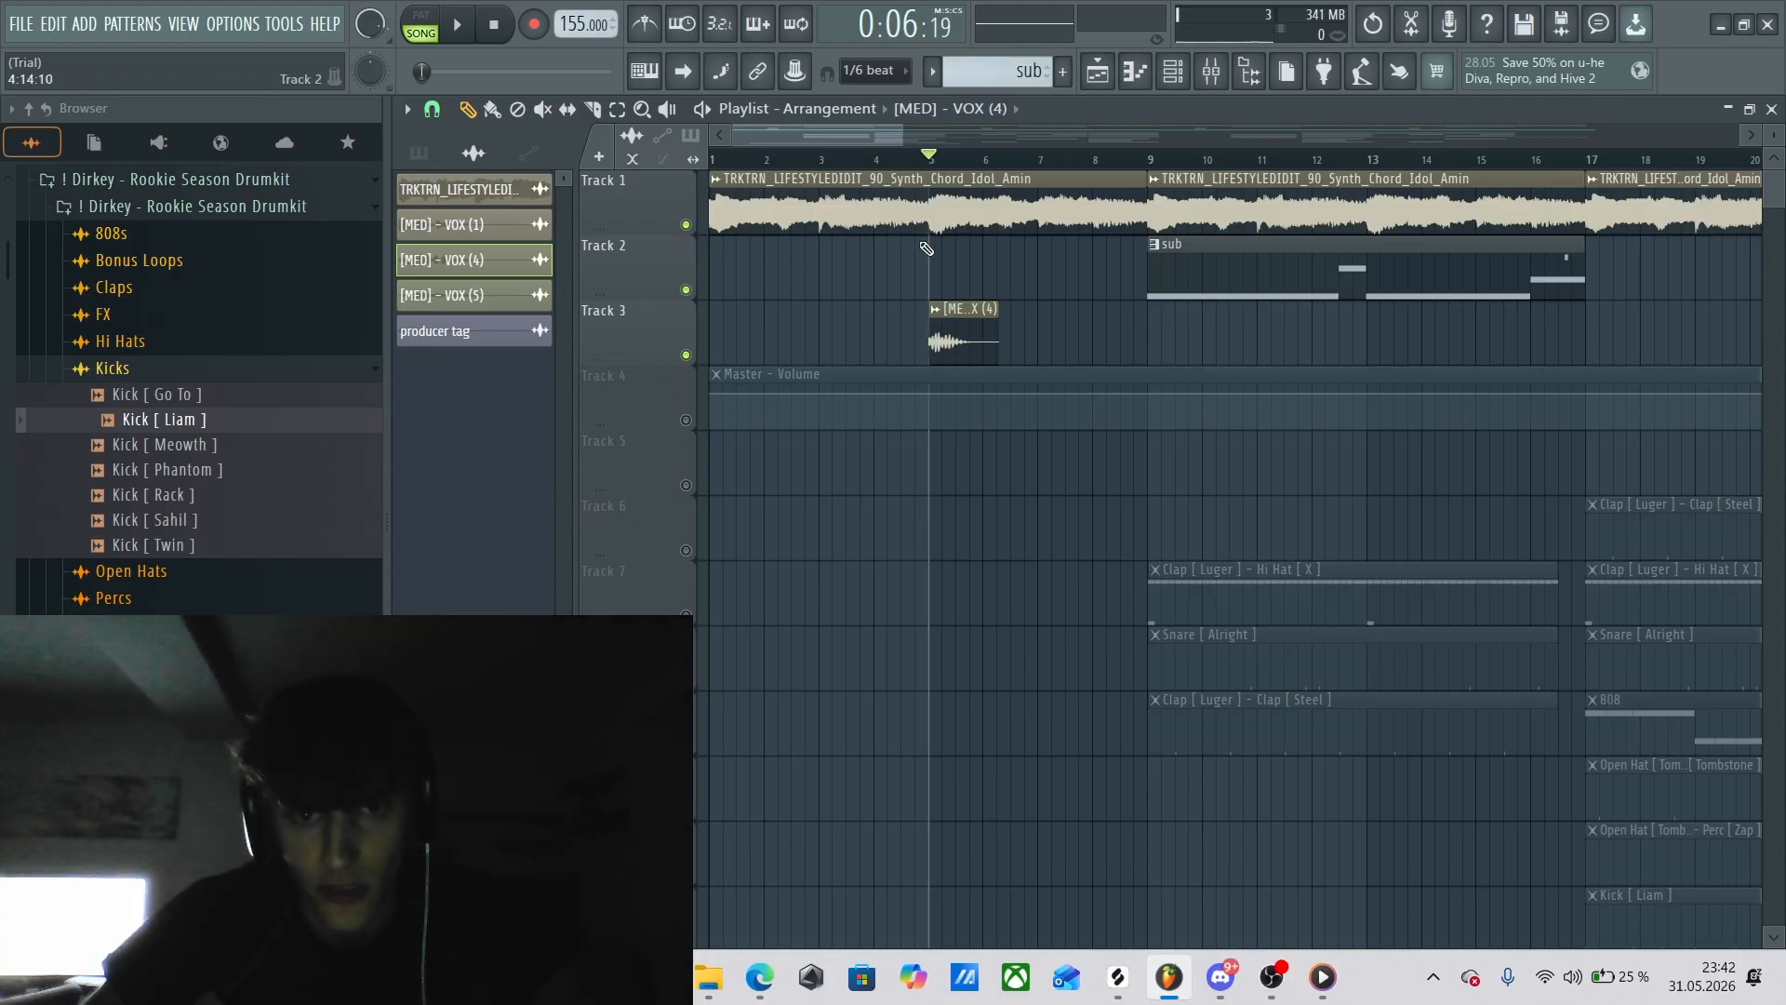
{"action": "double_click", "coordinate": [949, 346]}
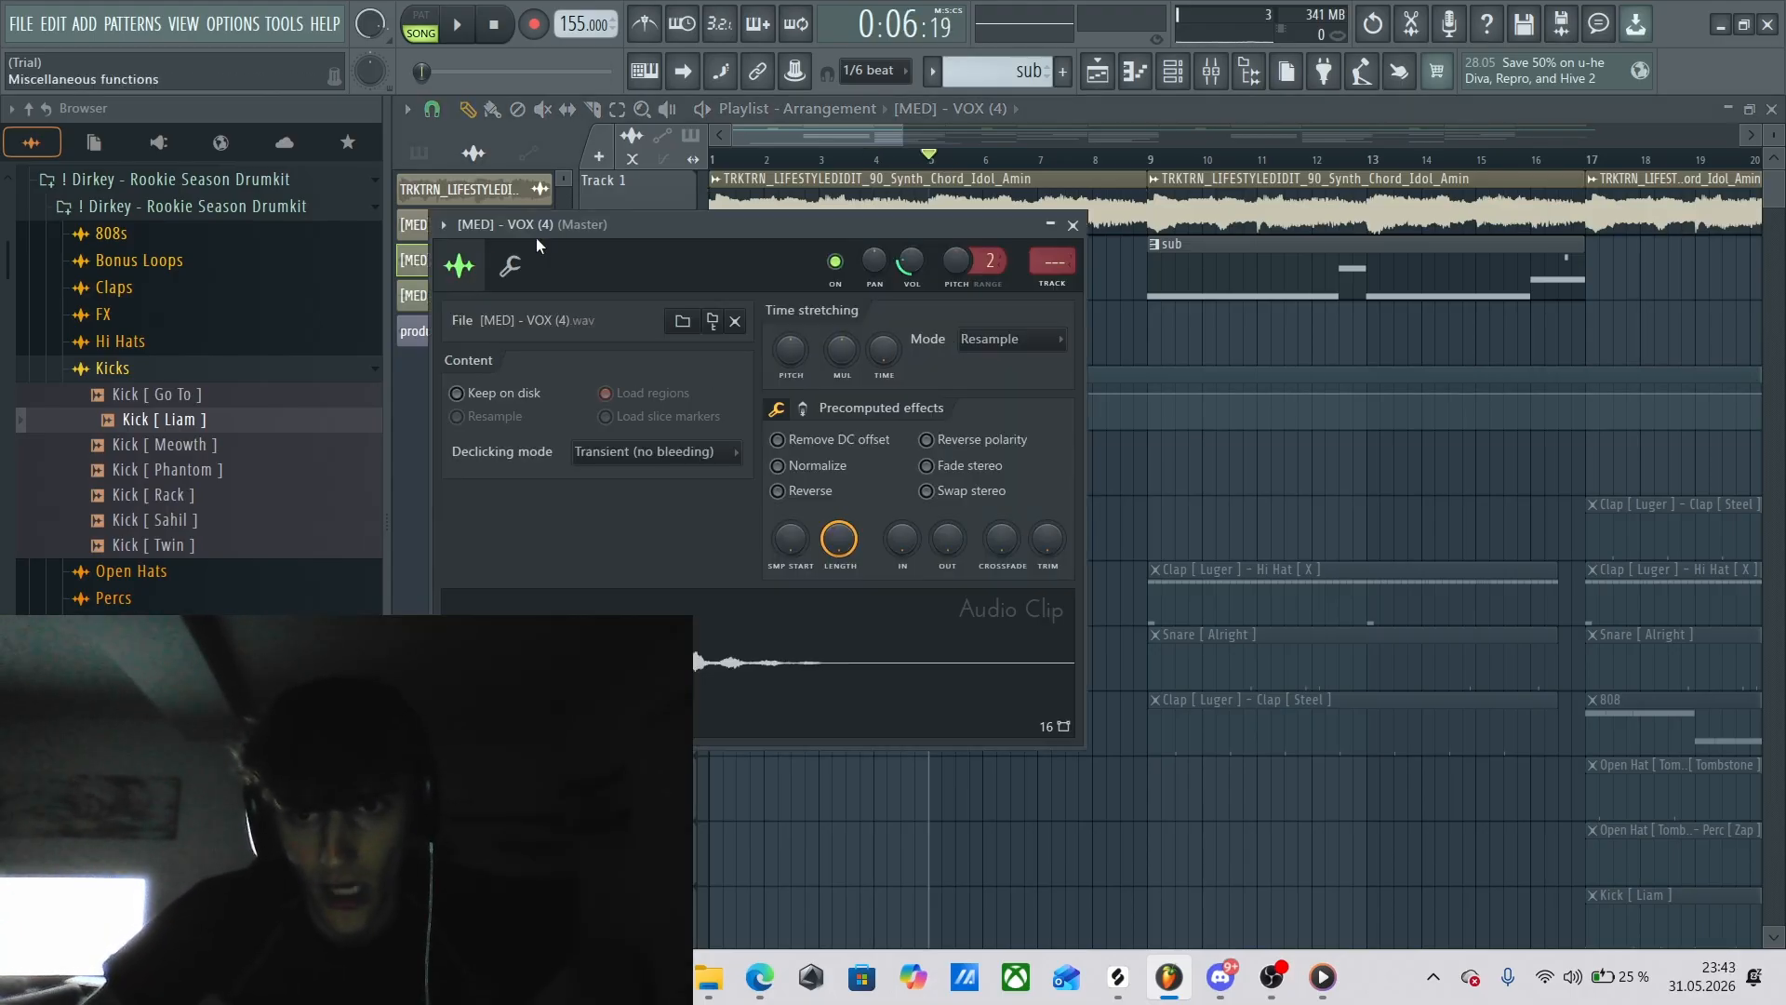
{"action": "left_click", "coordinate": [1073, 226]}
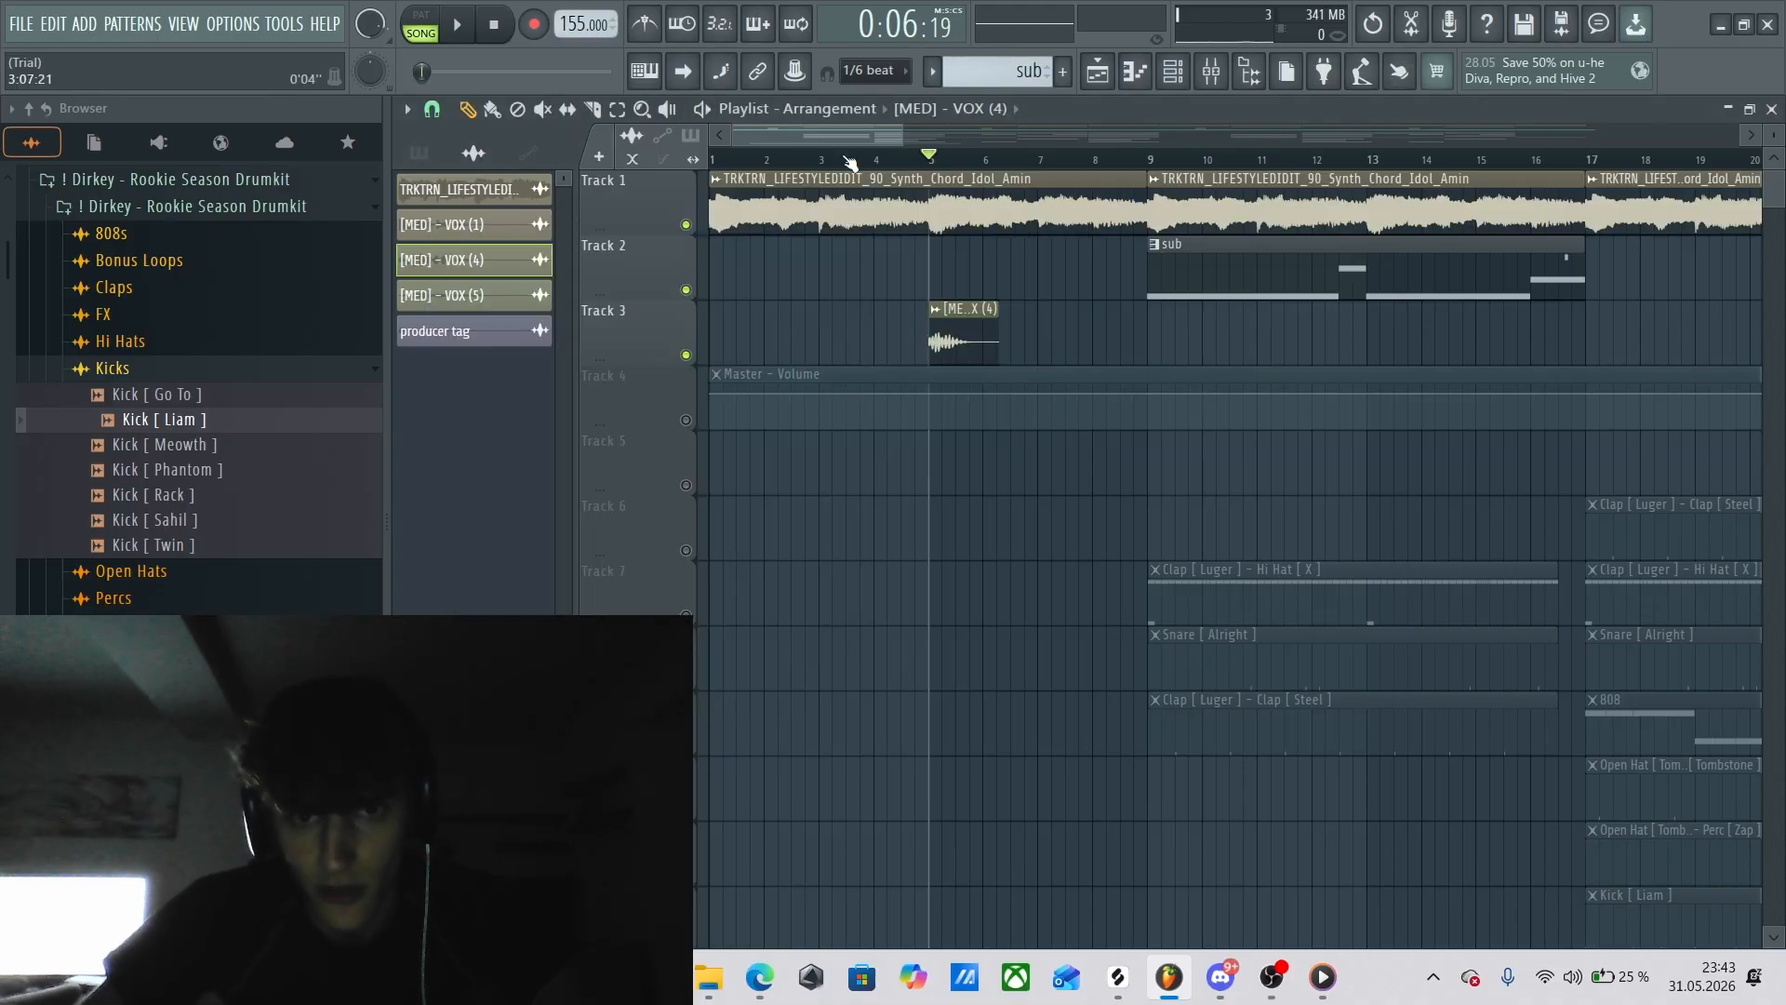
Show more of the arrangement and select the melody clip starting at bar 9 on Track 1, then deselect it and move the playhead to bar 10.
{"action": "scroll", "coordinate": [911, 140], "scroll_direction": "down", "scroll_amount": 3}
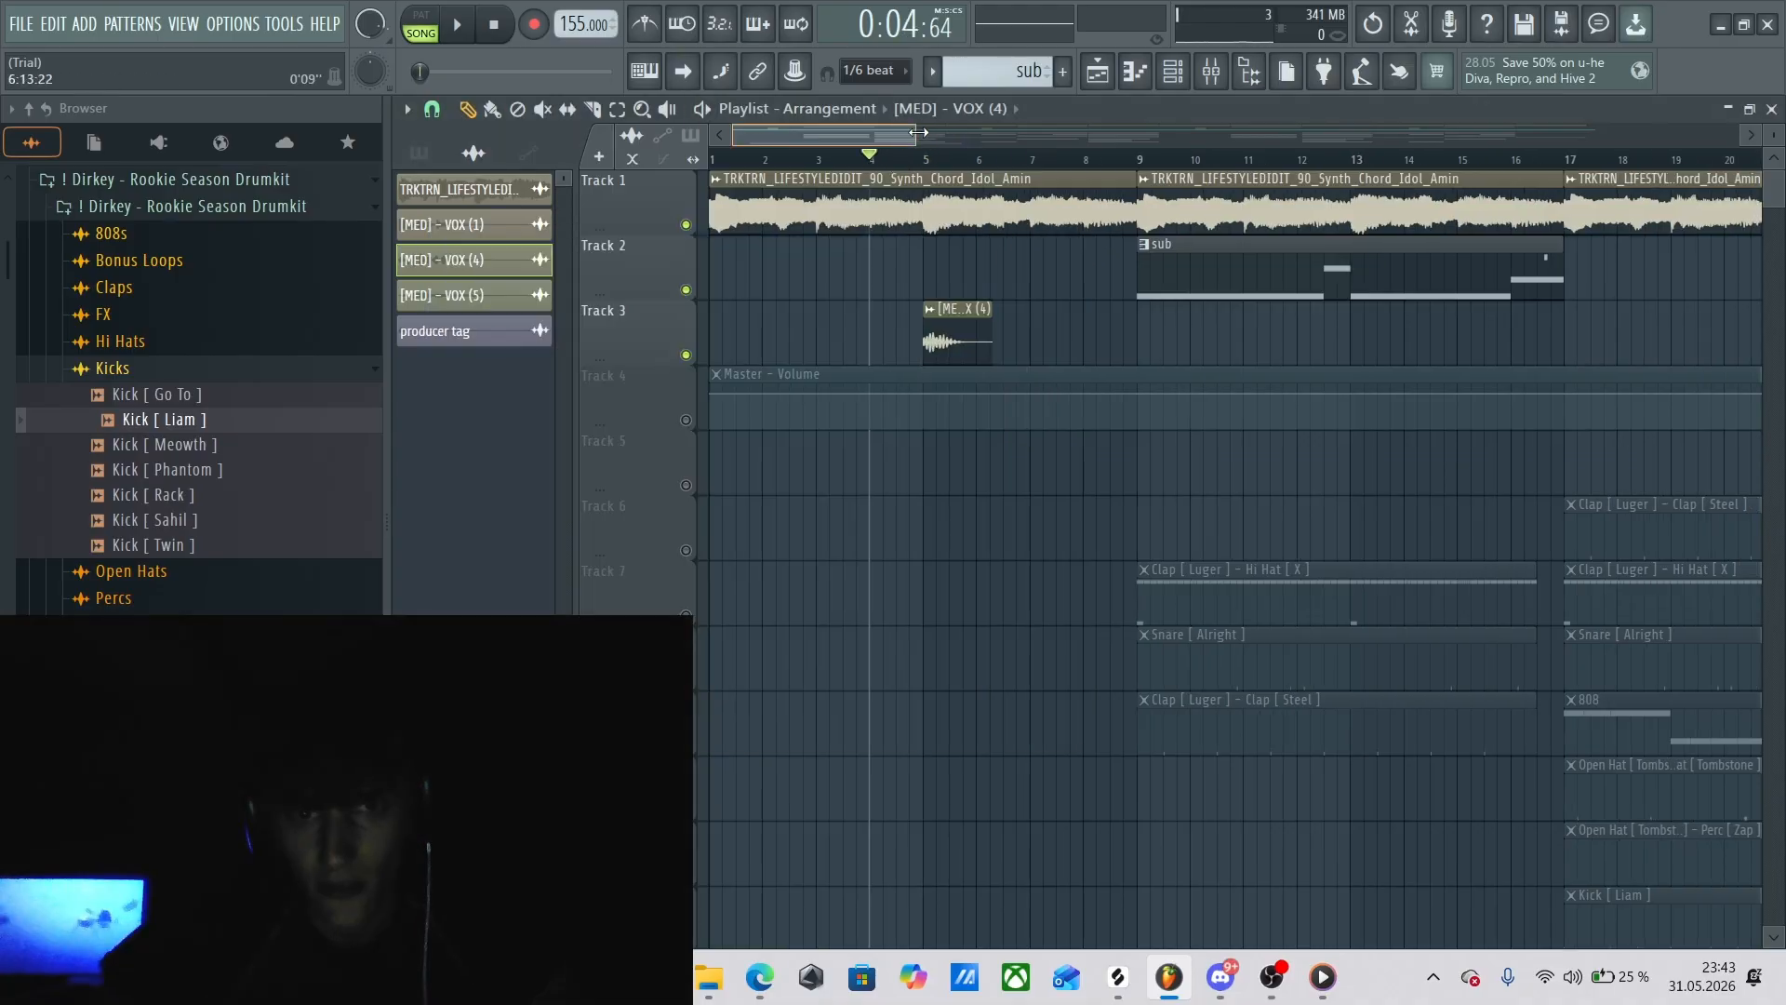
{"action": "left_click", "coordinate": [915, 164]}
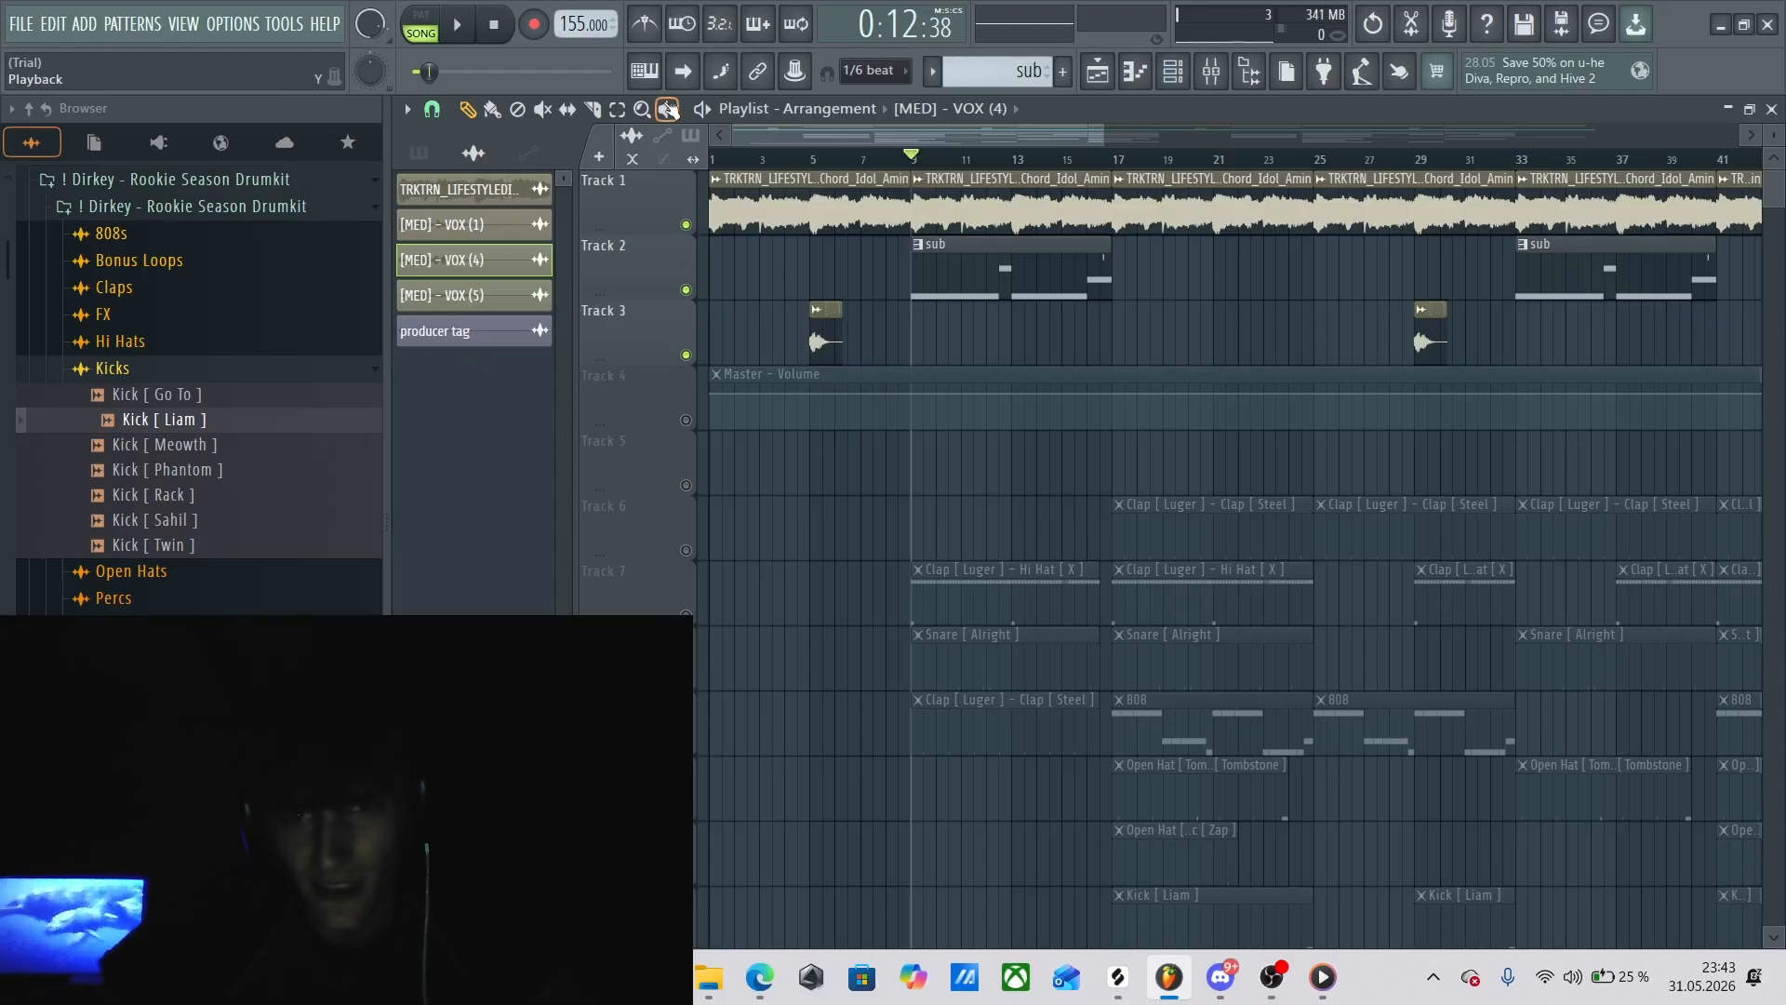
{"action": "left_click", "coordinate": [983, 223]}
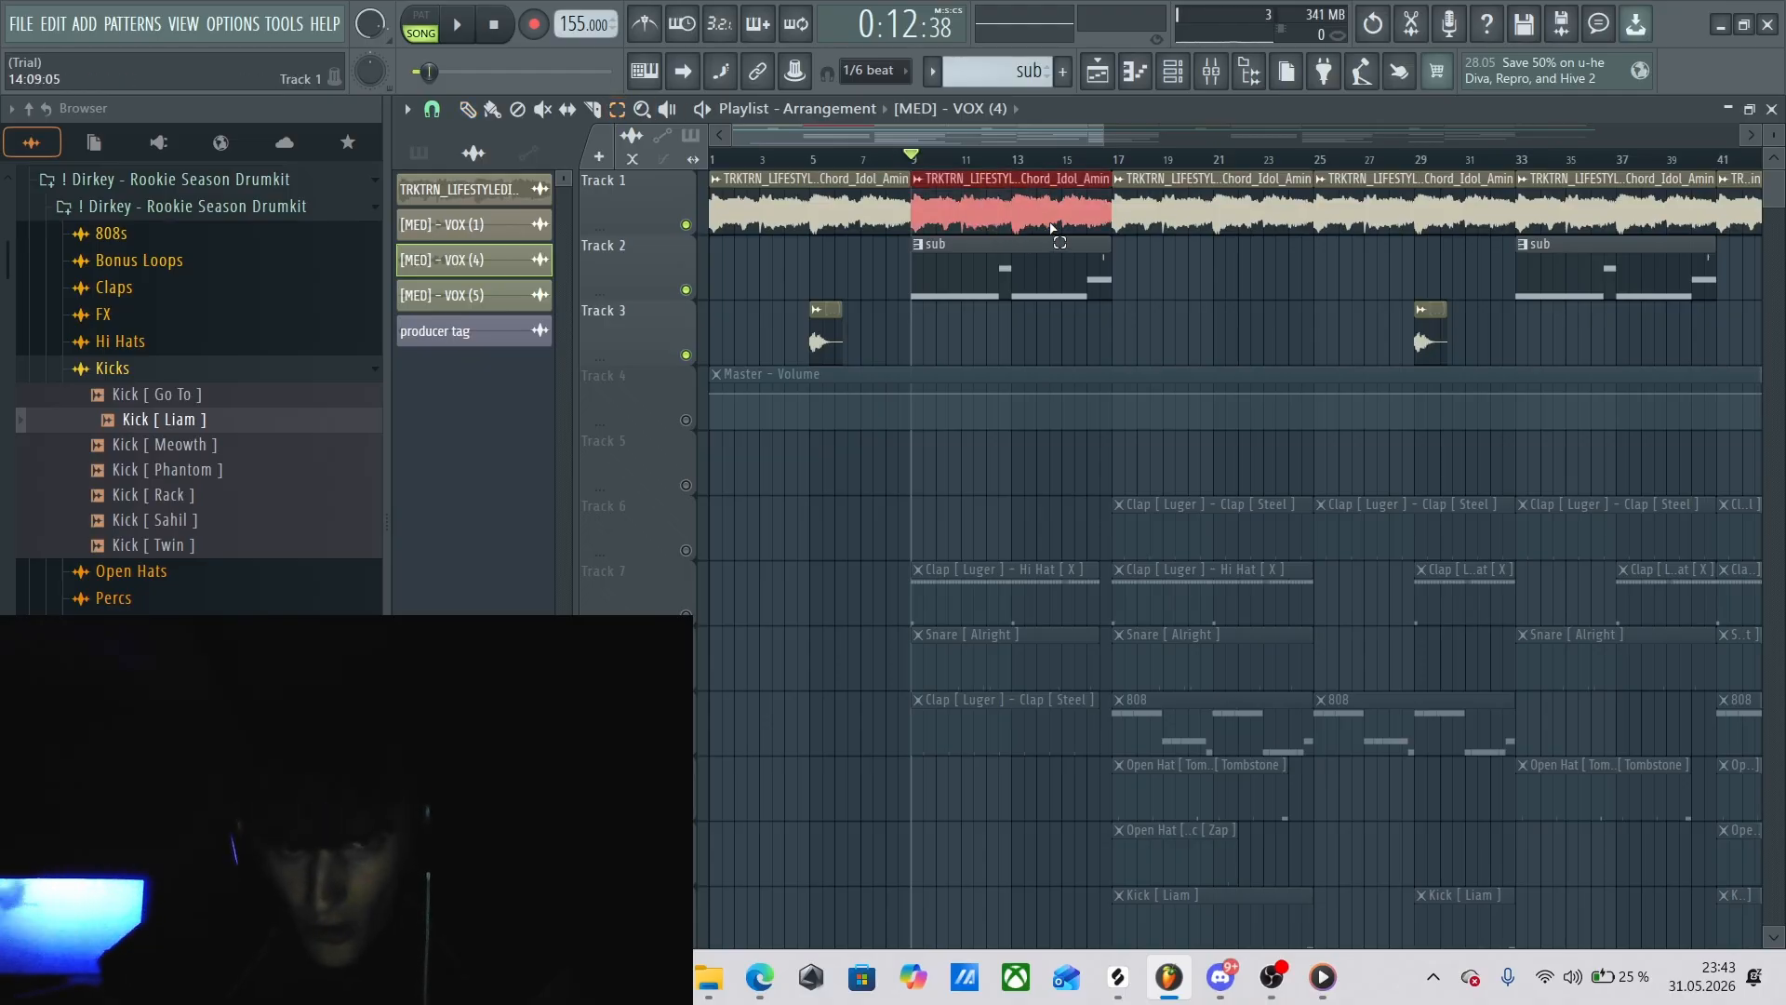
{"action": "left_click_drag", "start_coordinate": [884, 139], "coordinate": [741, 140]}
{"action": "left_click", "coordinate": [468, 110]}
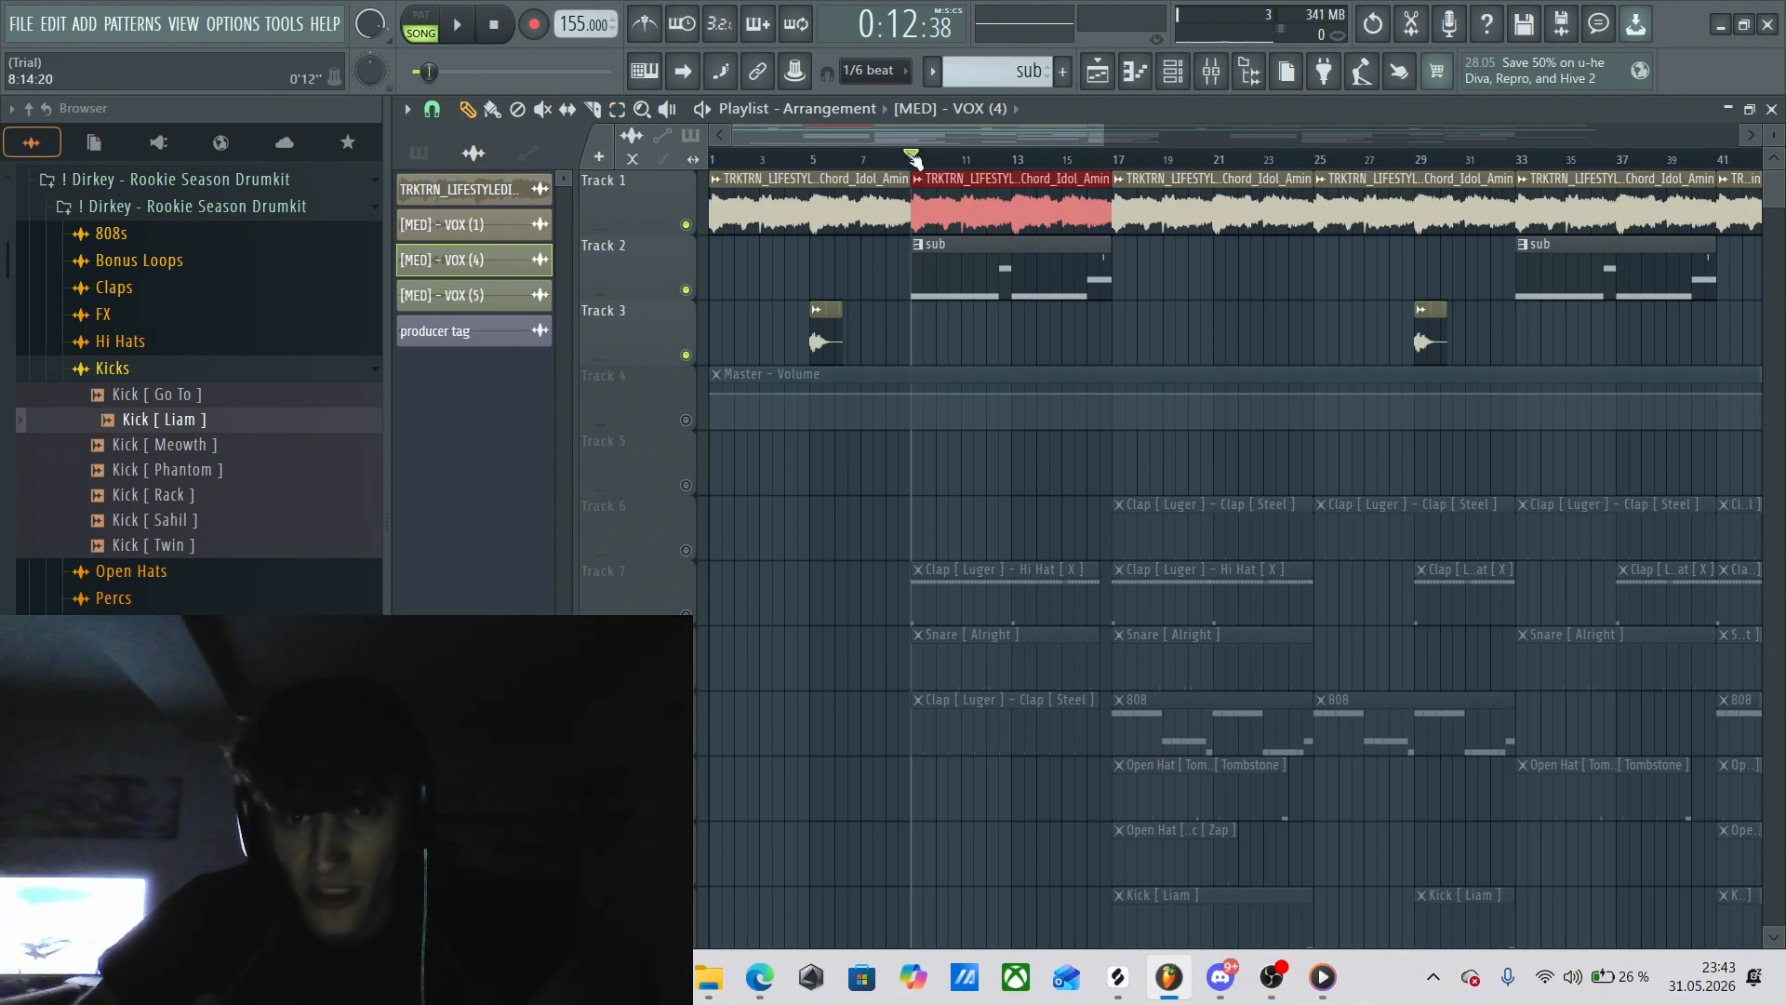
{"action": "left_click_drag", "start_coordinate": [914, 160], "coordinate": [899, 159]}
{"action": "left_click", "coordinate": [923, 160]}
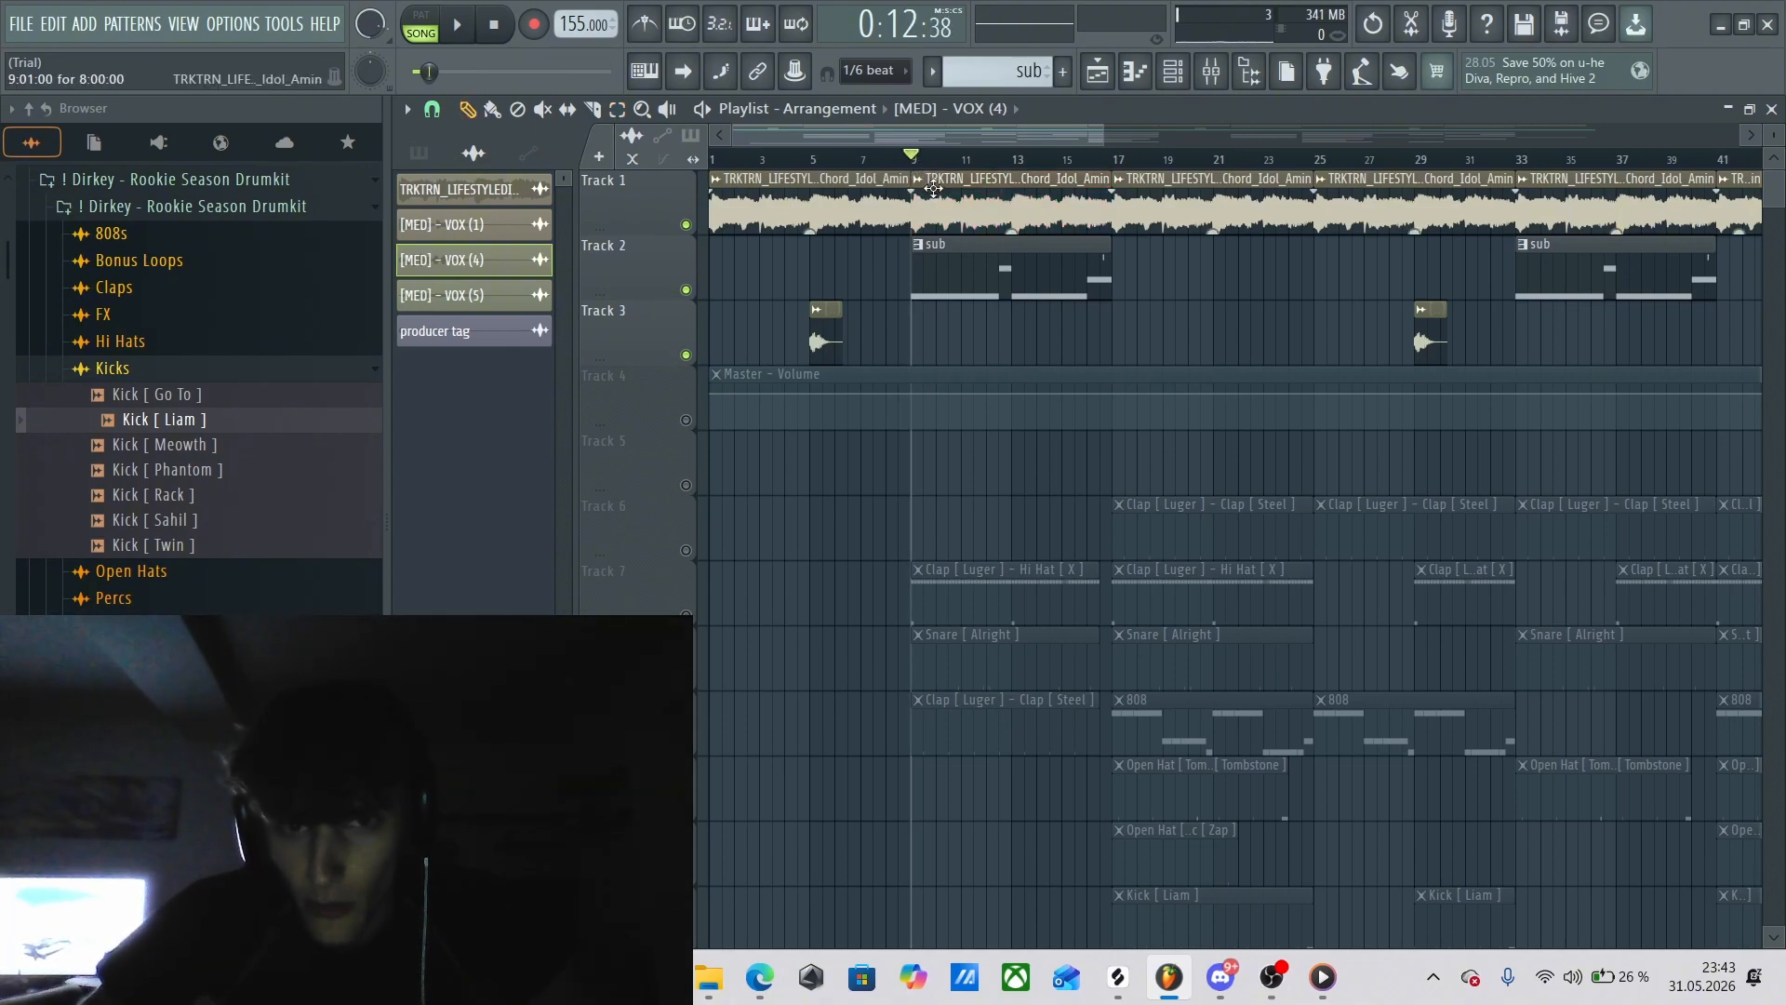
Select the row of melody clips along Track 1 from the start through bar 41.
{"action": "left_click", "coordinate": [618, 110]}
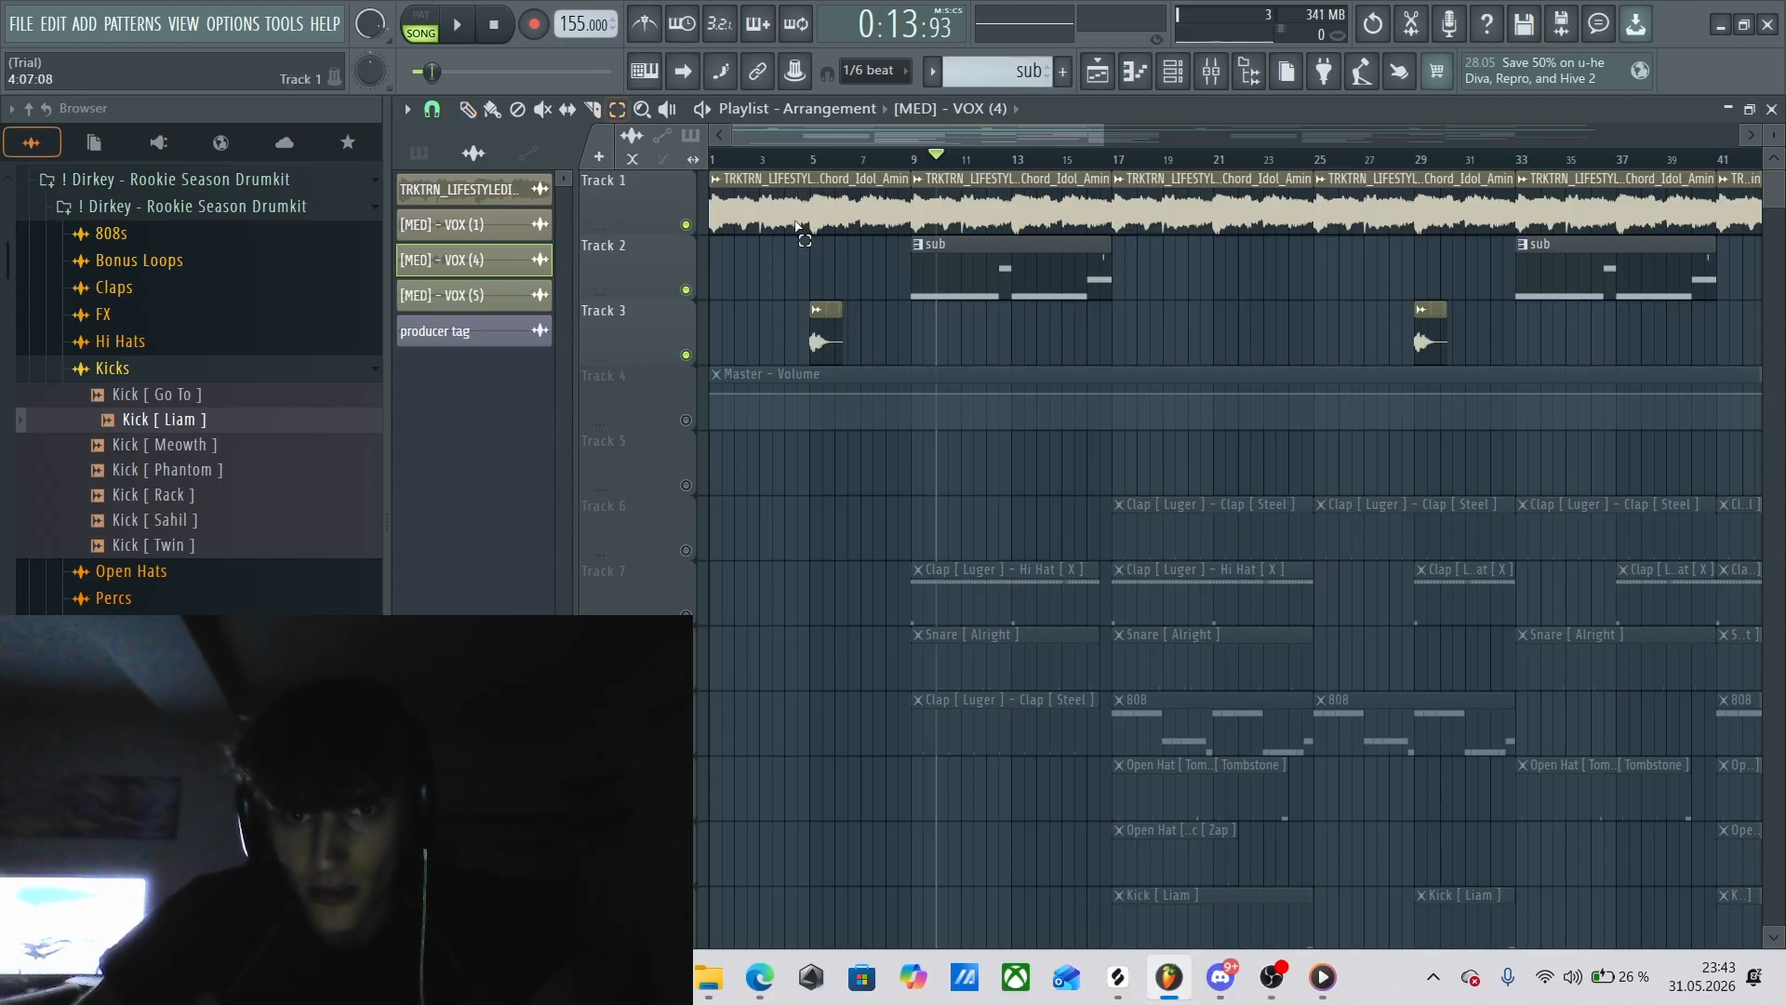
{"action": "left_click_drag", "start_coordinate": [842, 210], "coordinate": [1754, 195]}
{"action": "left_click_drag", "start_coordinate": [1248, 128], "coordinate": [788, 110]}
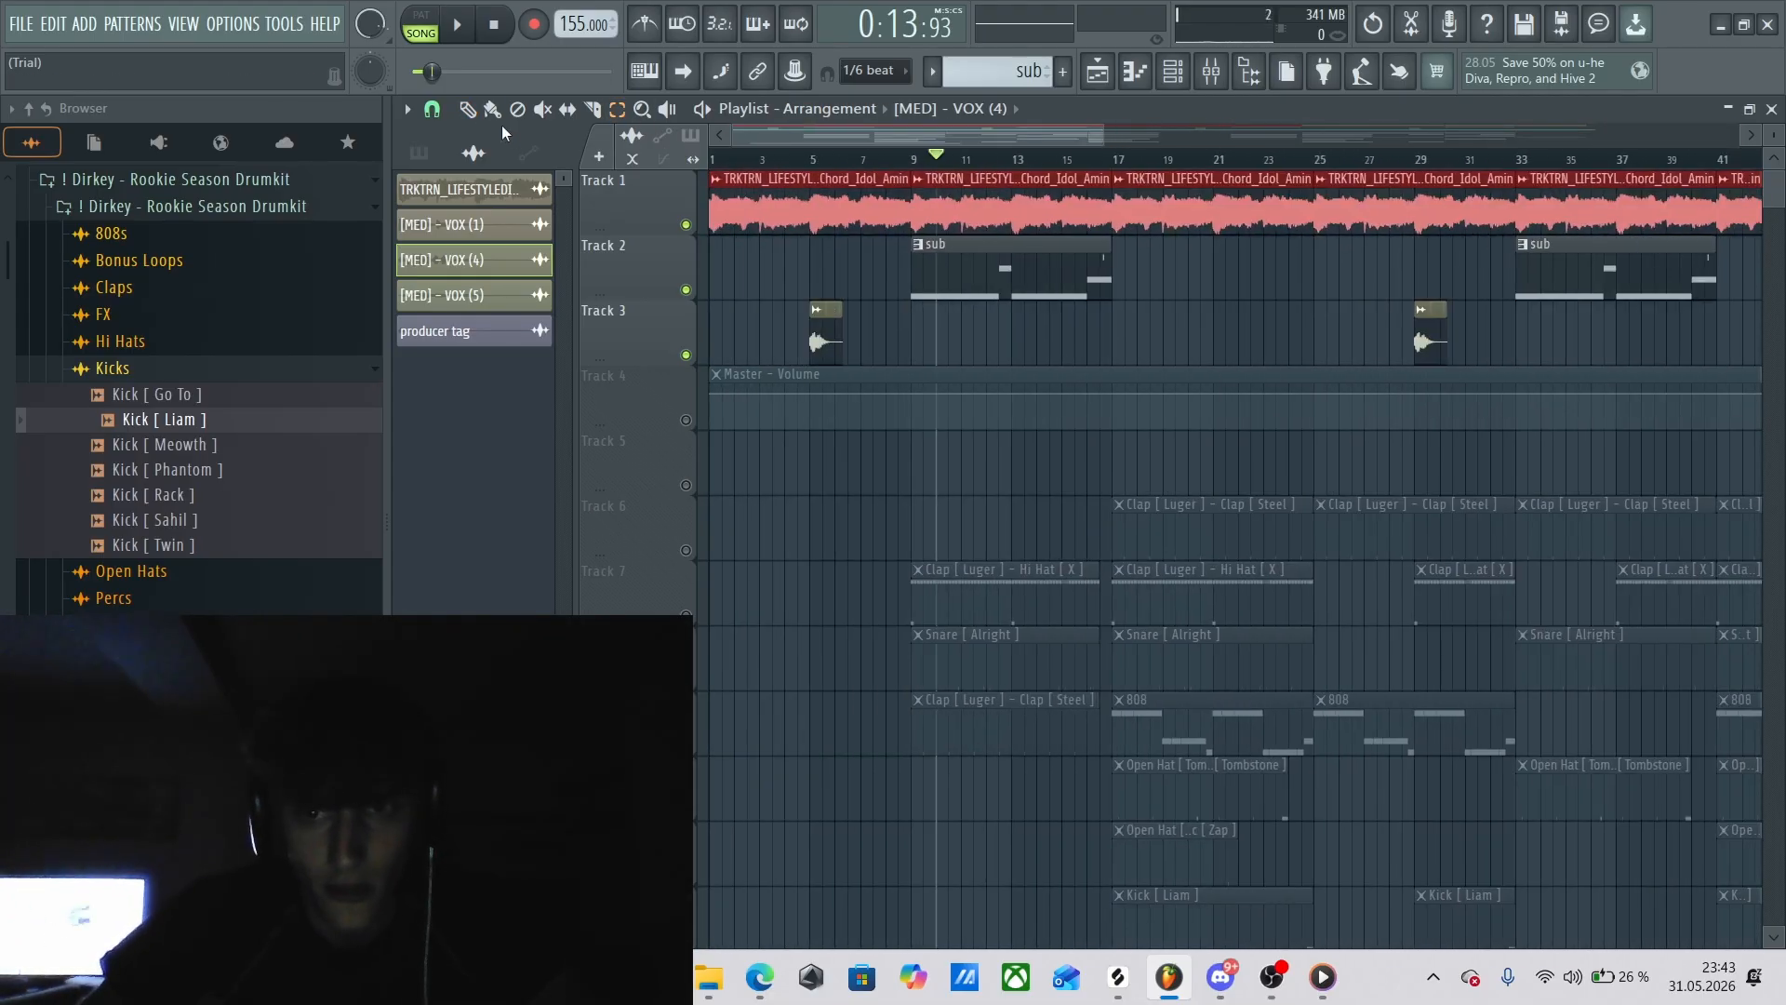
Play the song from just before bar 9 to hear the sub pattern enter under the melody, then stop.
{"action": "mouse_move", "coordinate": [932, 151]}
{"action": "left_mouse_down"}
{"action": "mouse_move", "coordinate": [895, 163]}
{"action": "mouse_move", "coordinate": [930, 162]}
{"action": "mouse_move", "coordinate": [915, 161]}
{"action": "left_mouse_up"}
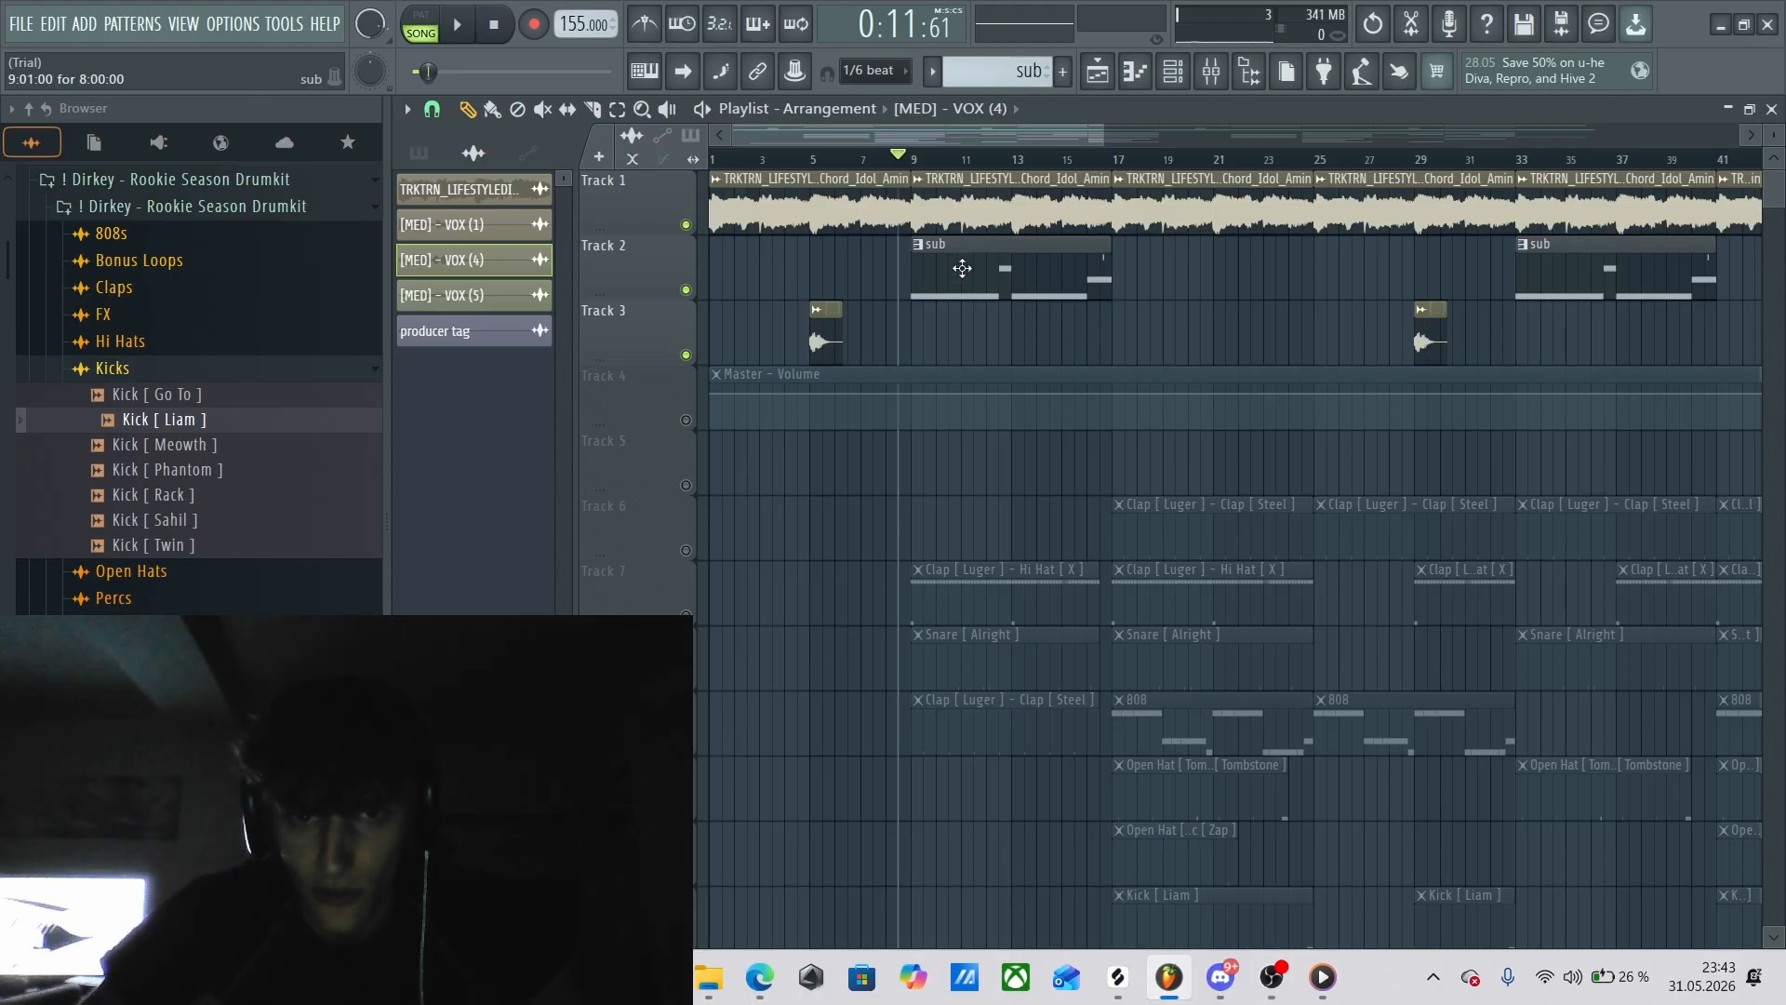
{"action": "key", "text": "space"}
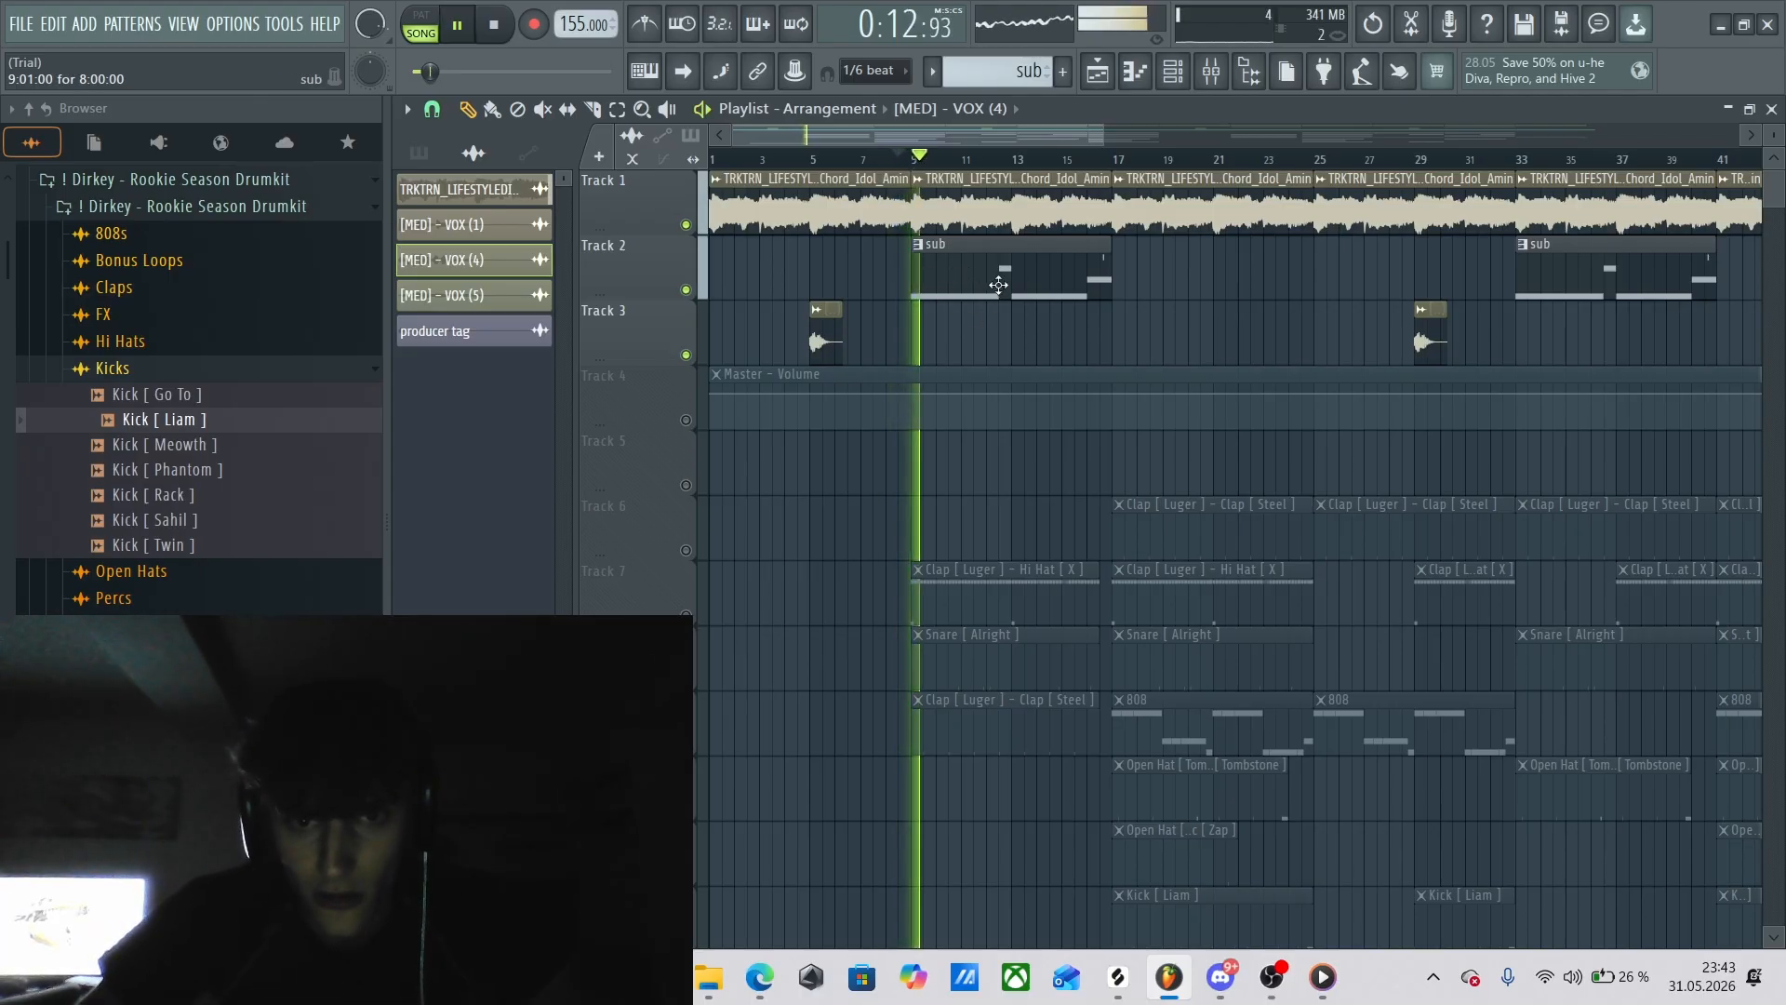
{"action": "key", "text": "space"}
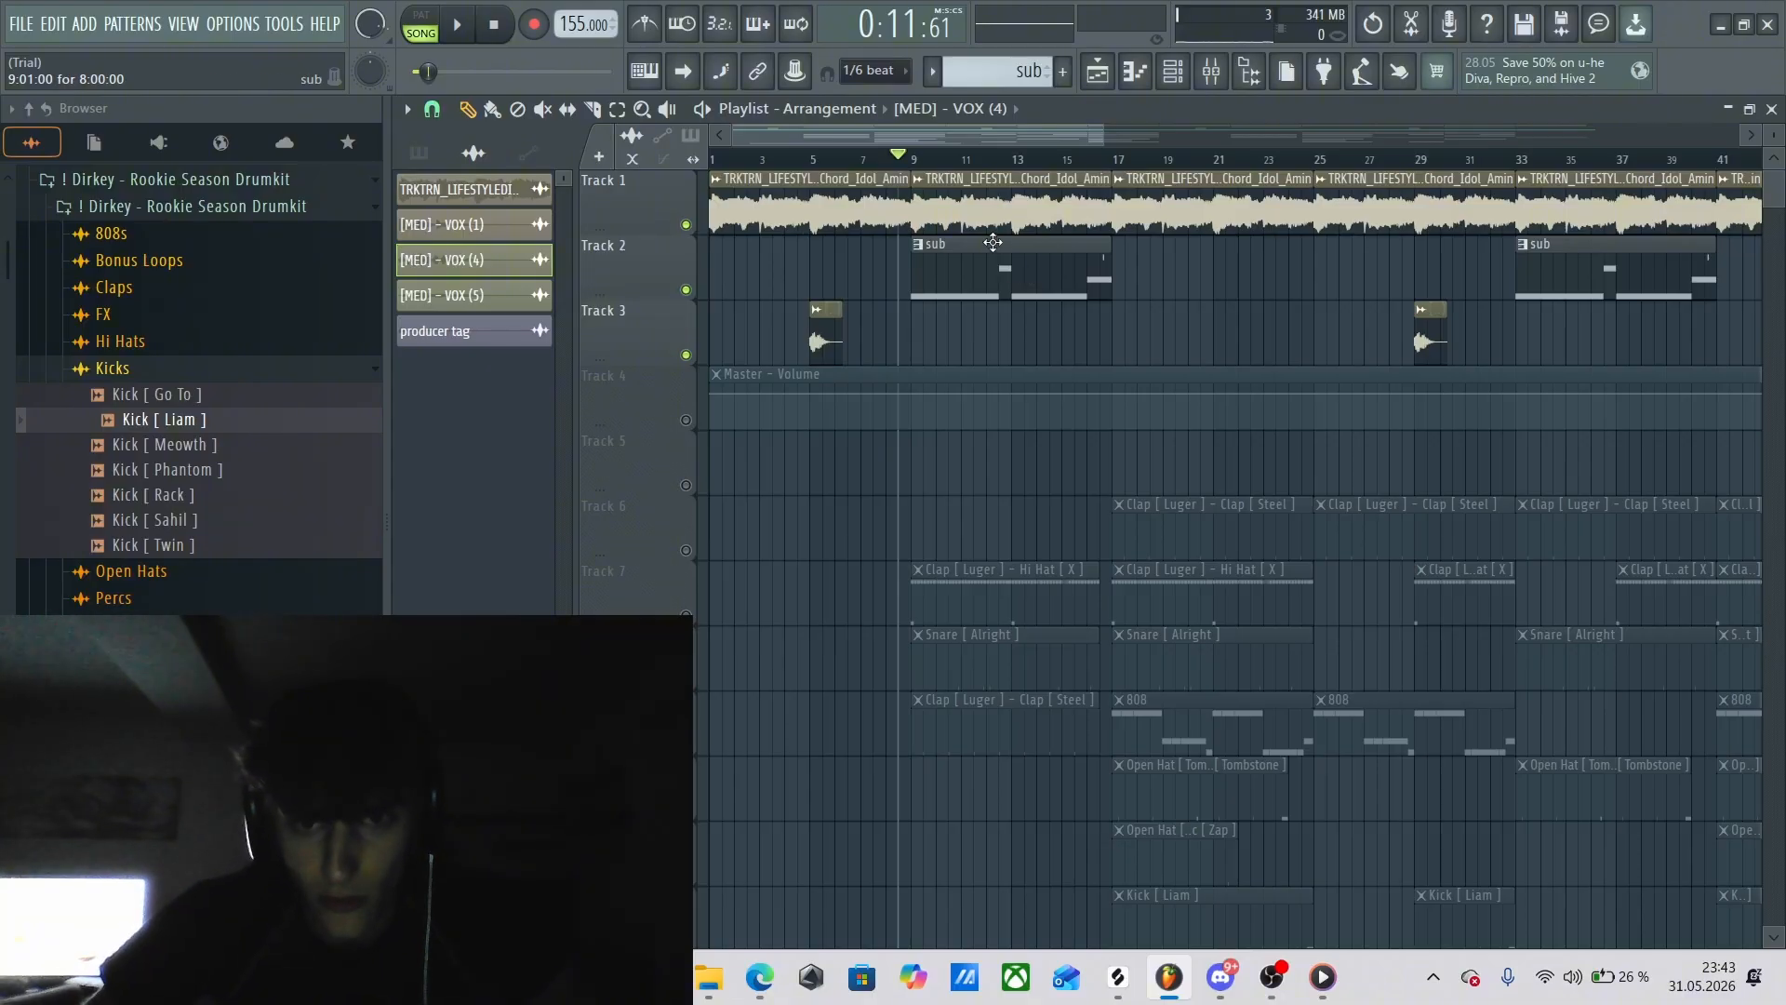
Play the song from just before bar 5 to hear the first VOX (4) clip on Track 3, then stop.
{"action": "mouse_move", "coordinate": [896, 163]}
{"action": "left_mouse_down"}
{"action": "mouse_move", "coordinate": [757, 169]}
{"action": "mouse_move", "coordinate": [815, 173]}
{"action": "left_mouse_up"}
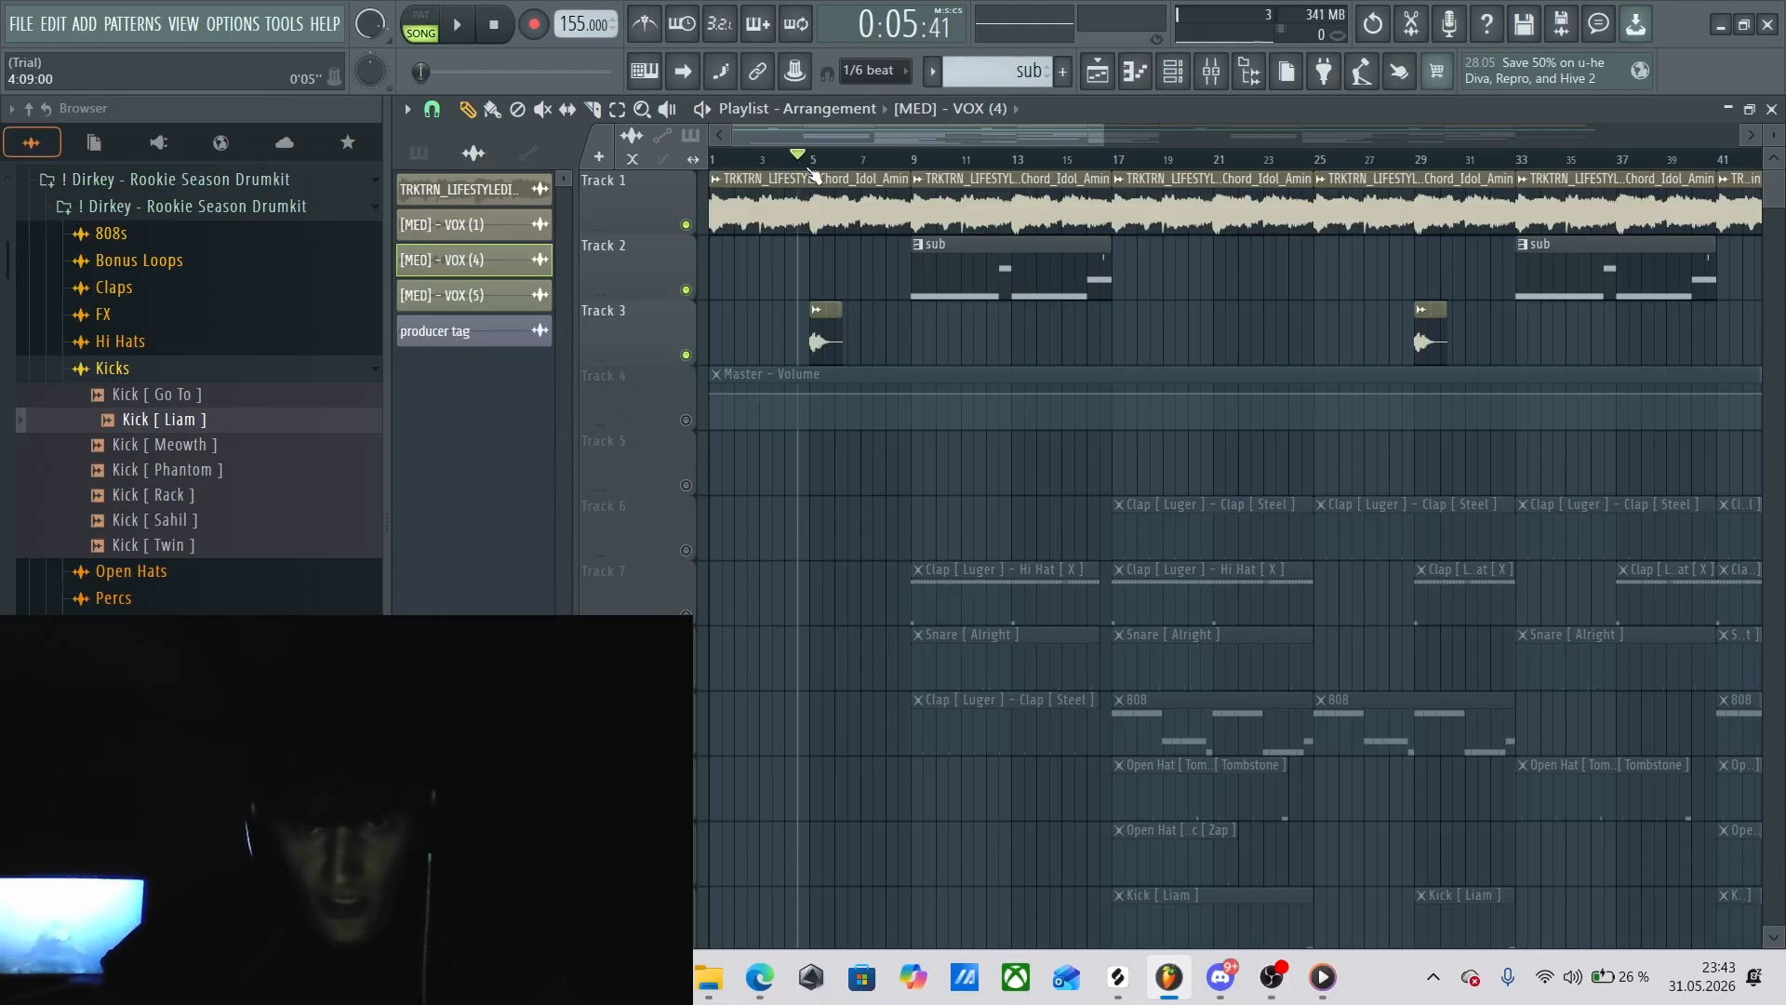
{"action": "left_click_drag", "start_coordinate": [1051, 128], "coordinate": [1053, 129]}
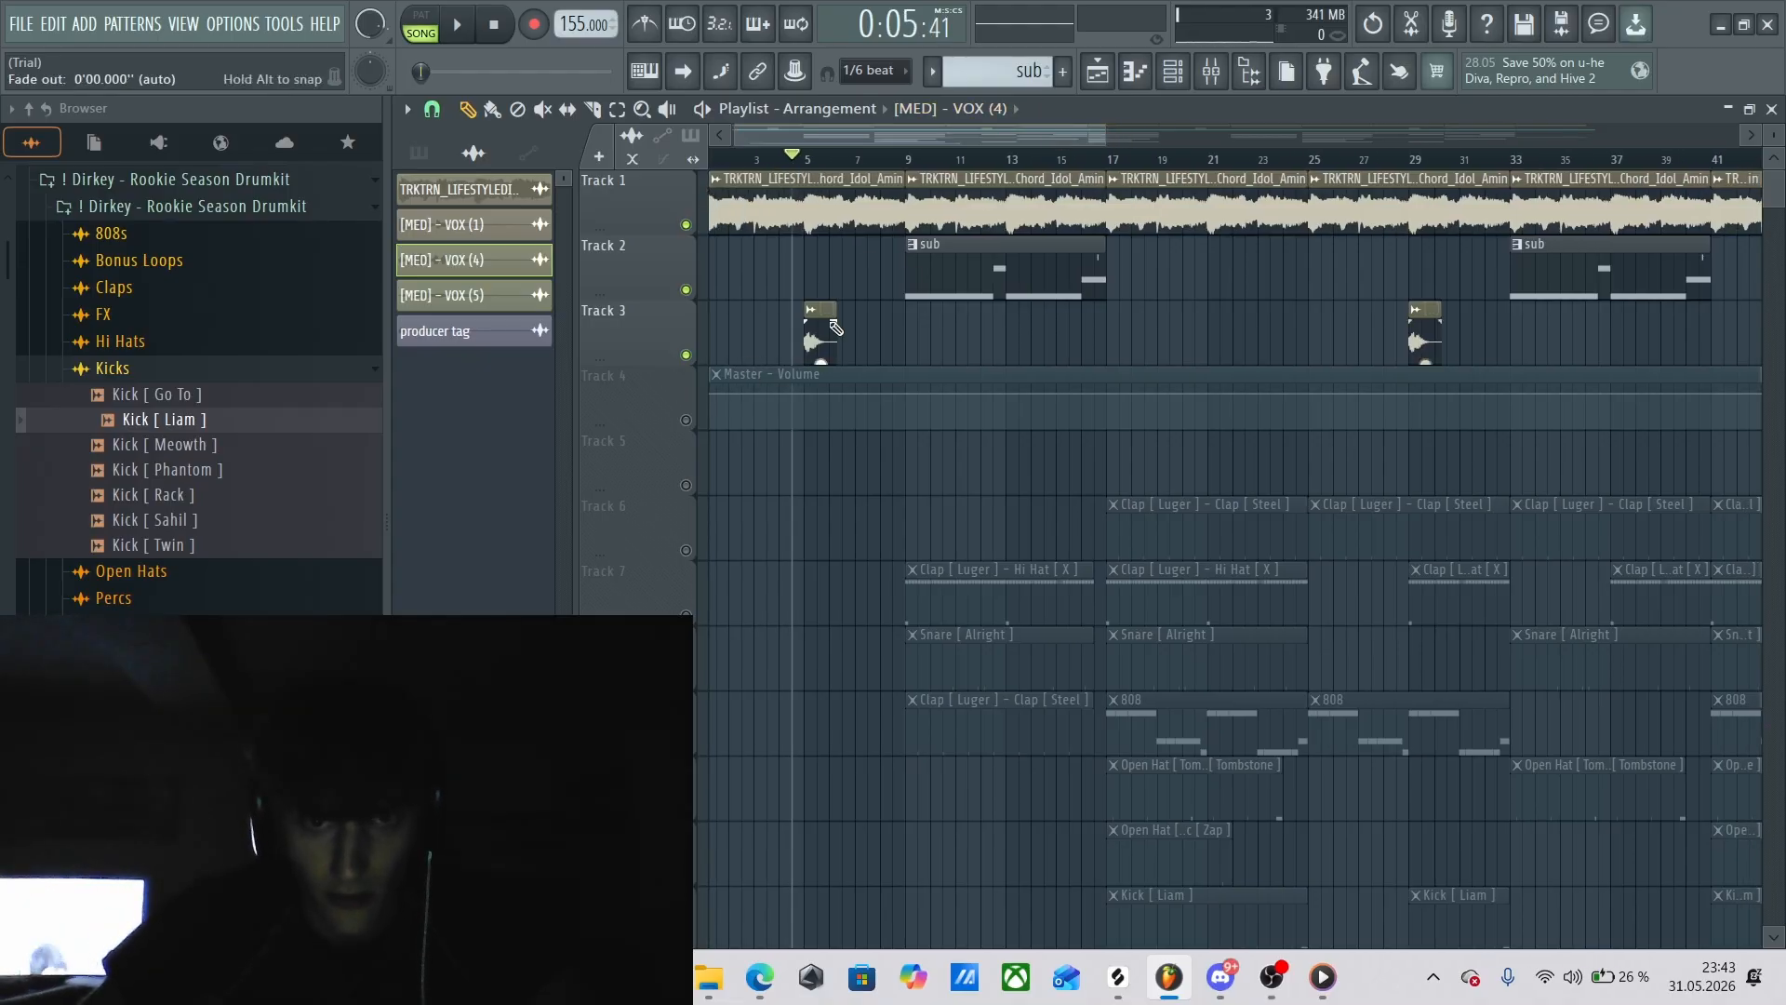
{"action": "left_click_drag", "start_coordinate": [884, 137], "coordinate": [878, 132]}
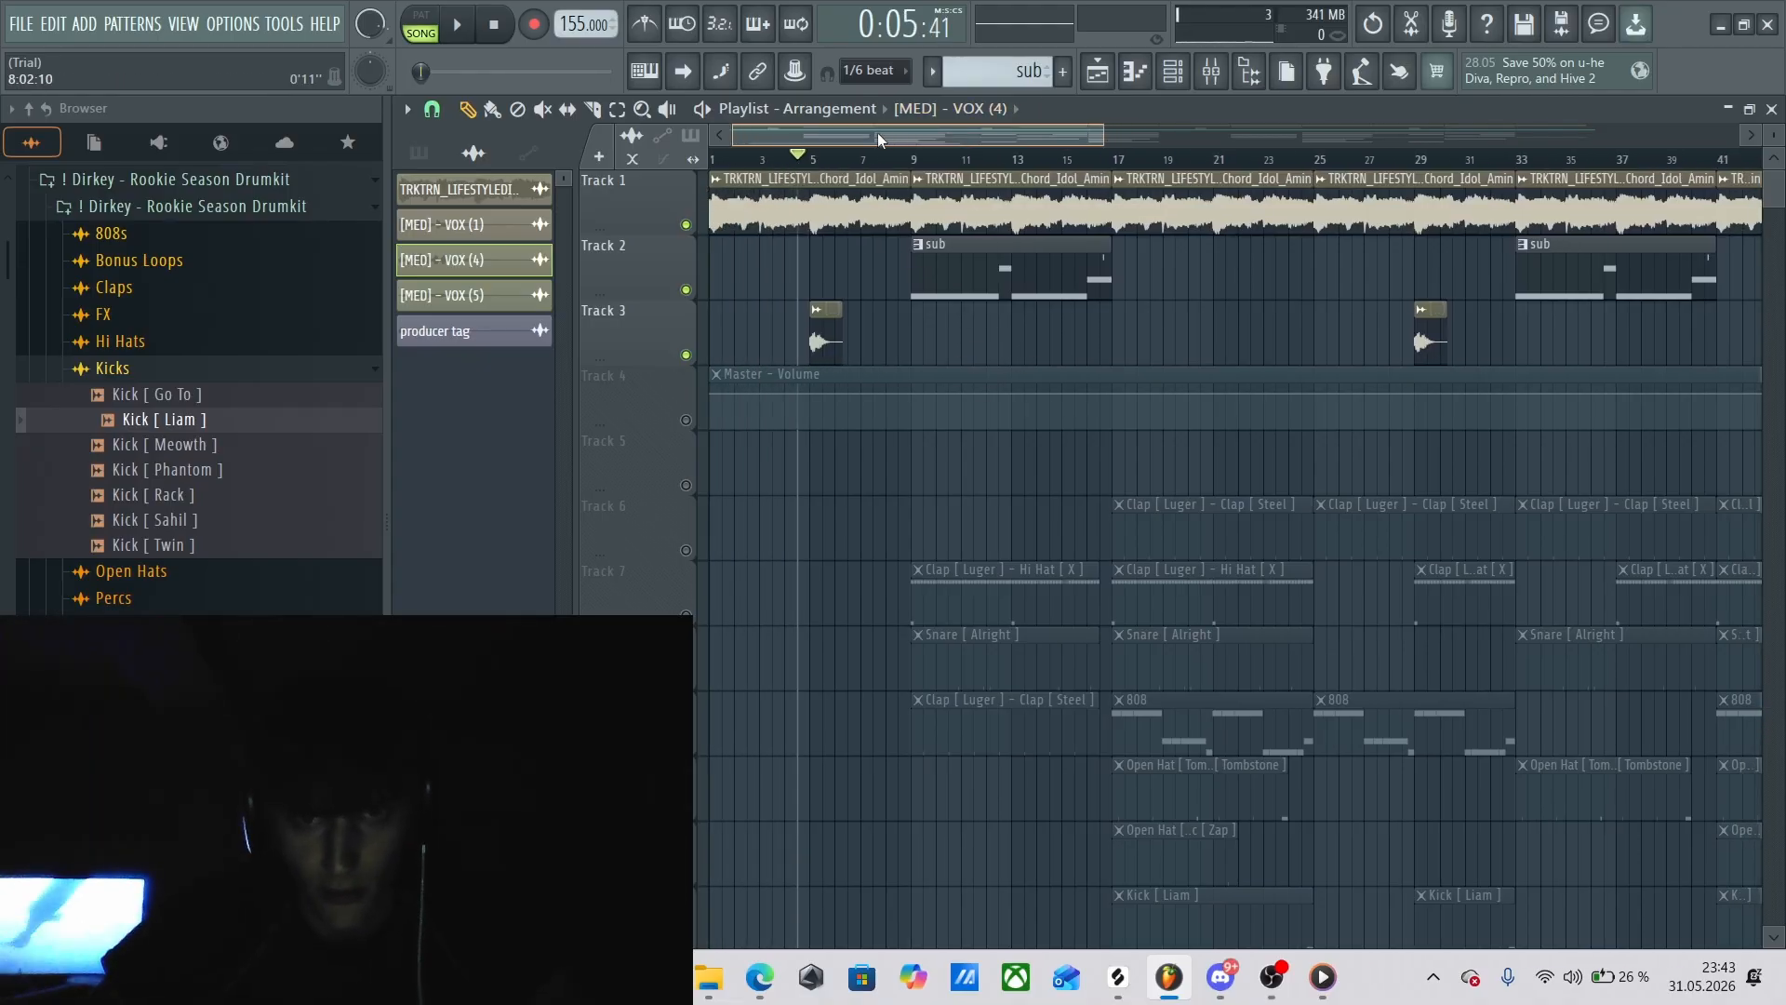
{"action": "key", "text": "space"}
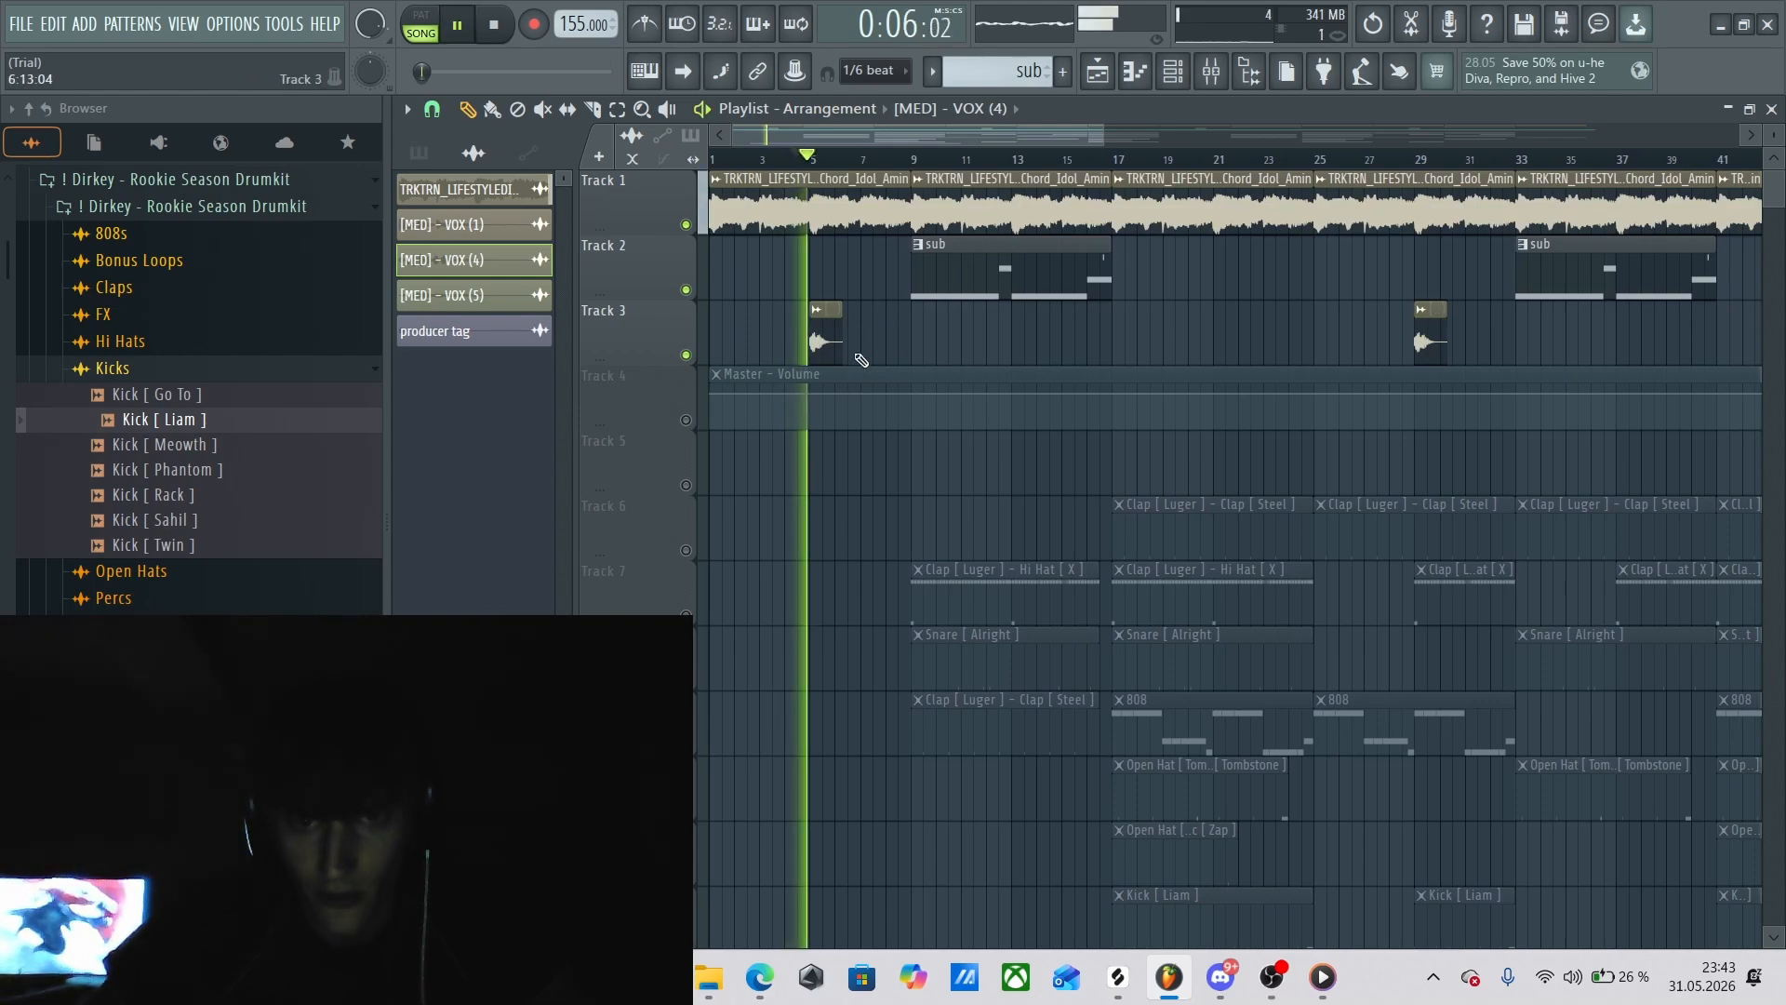
{"action": "key", "text": "space"}
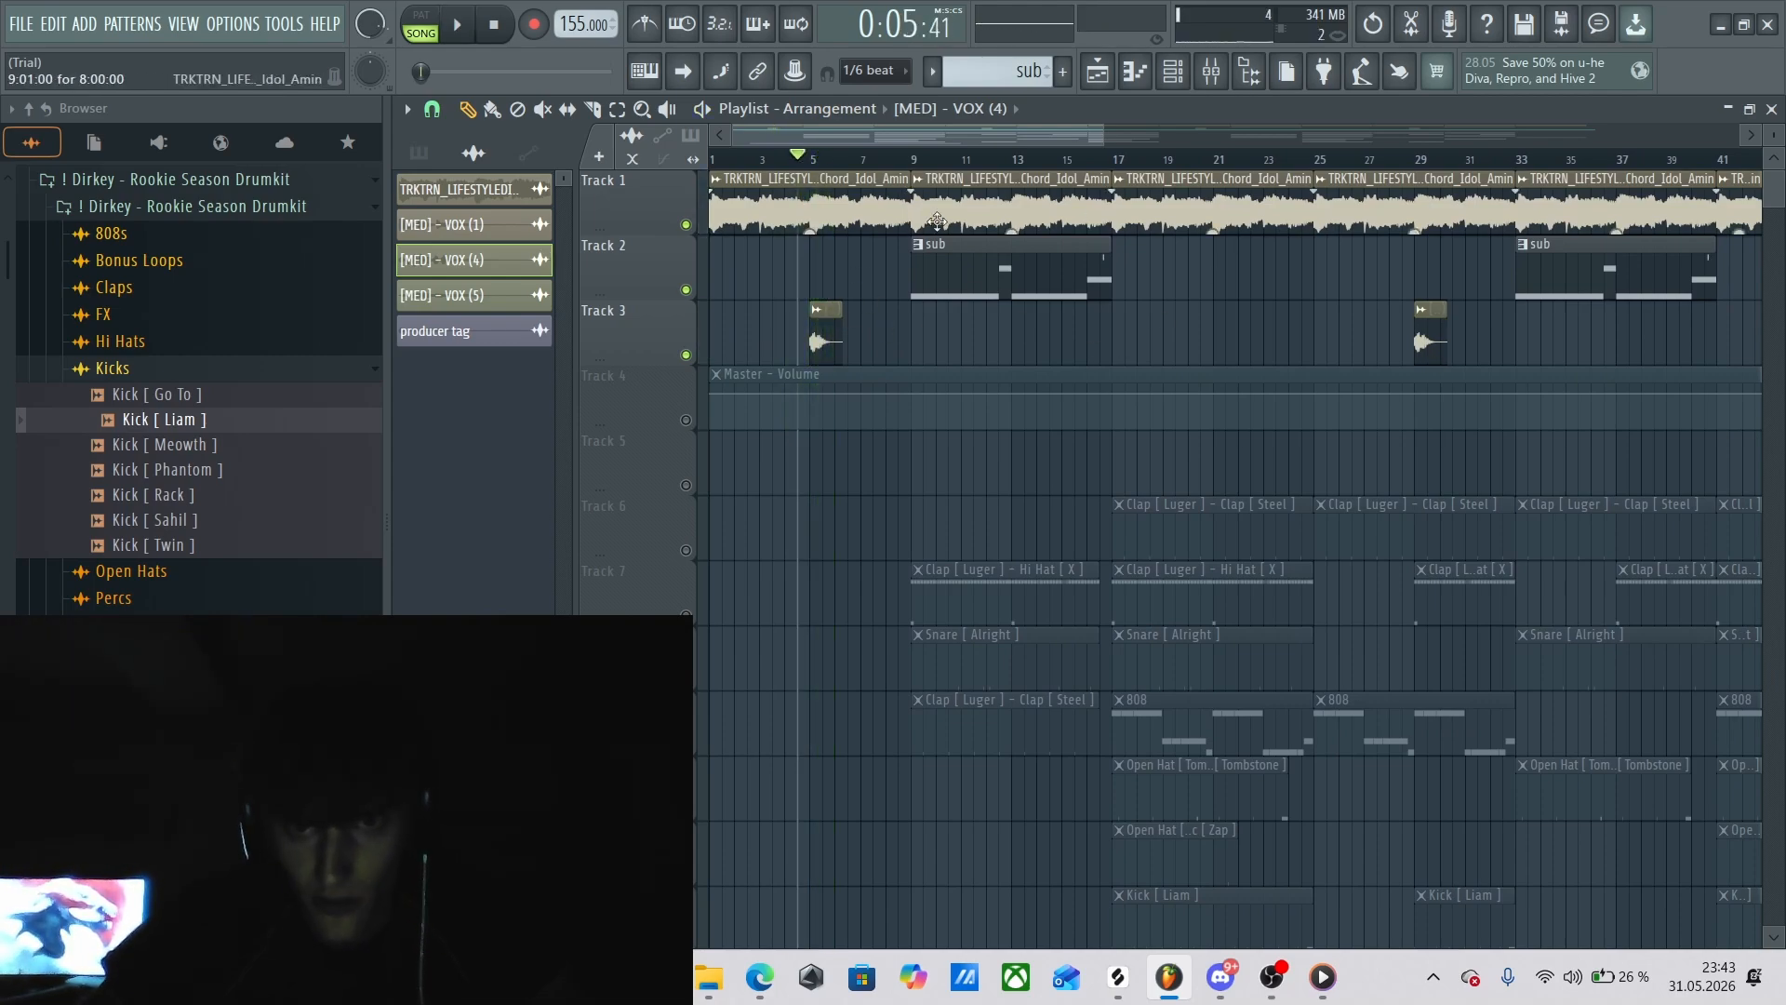
Bring the whole arrangement into view and review the channel settings of the Synth_Chord_Idol_Amin melody clip on Track 1, then dismiss them.
{"action": "left_click_drag", "start_coordinate": [1101, 134], "coordinate": [1728, 154]}
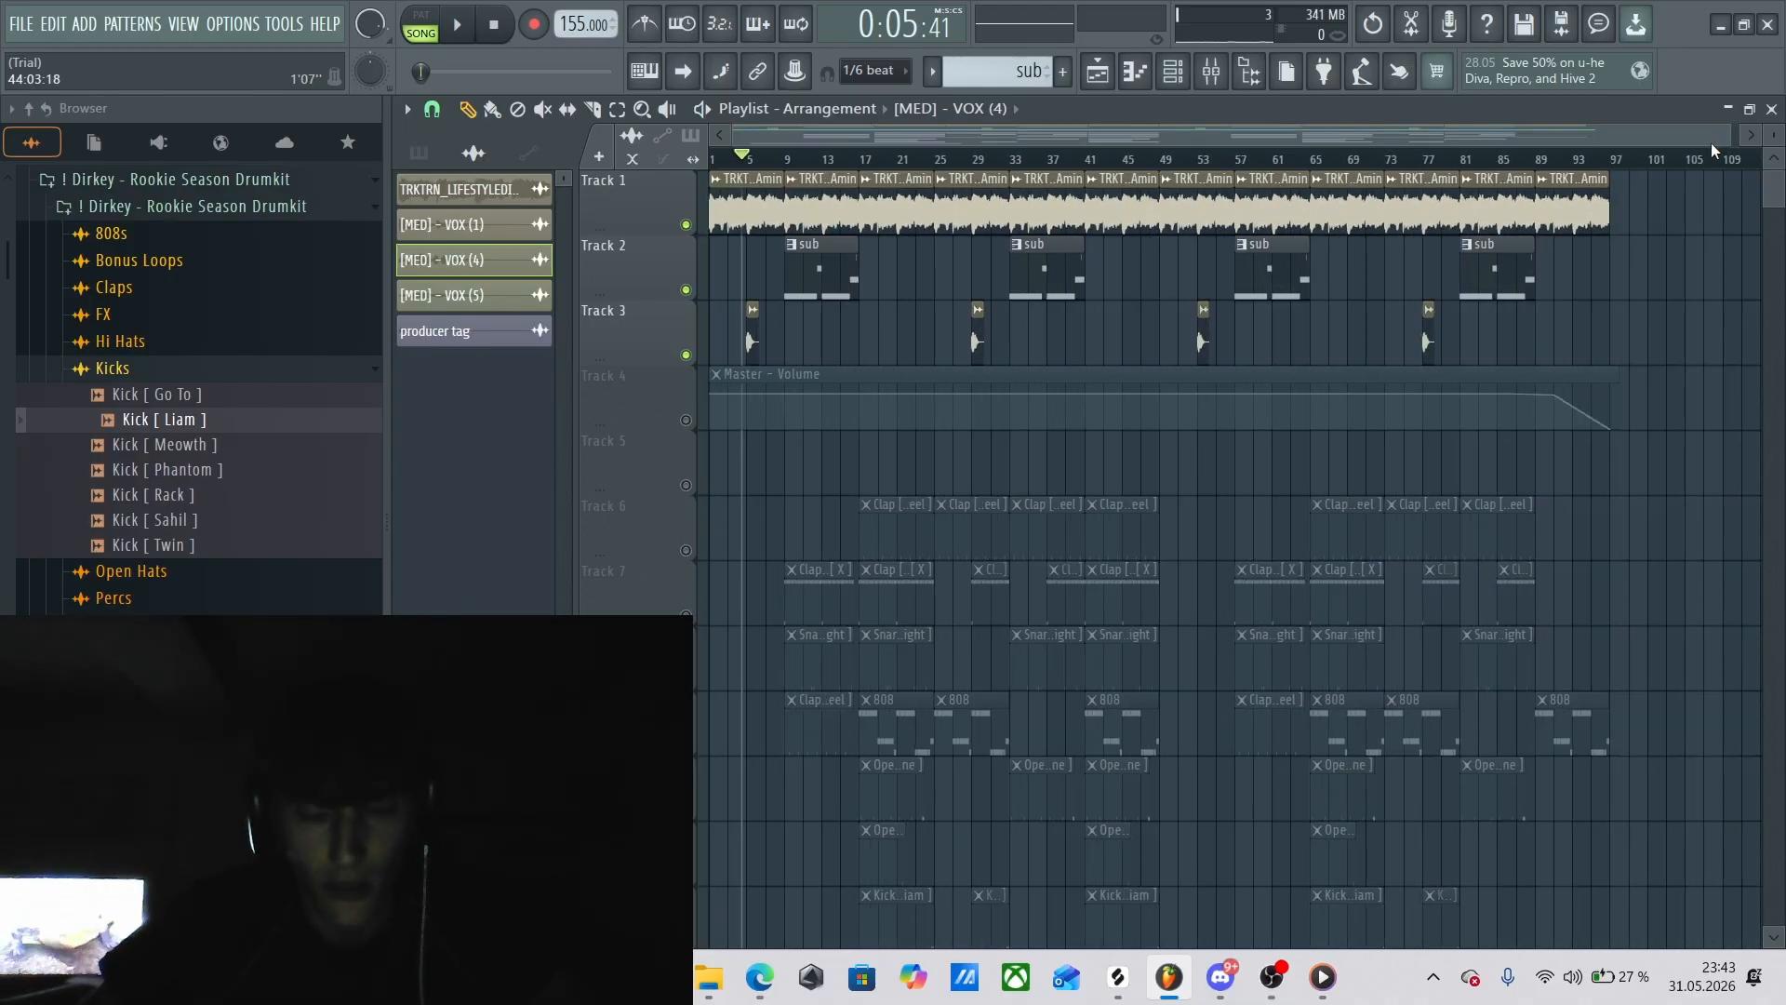
{"action": "double_click", "coordinate": [820, 210]}
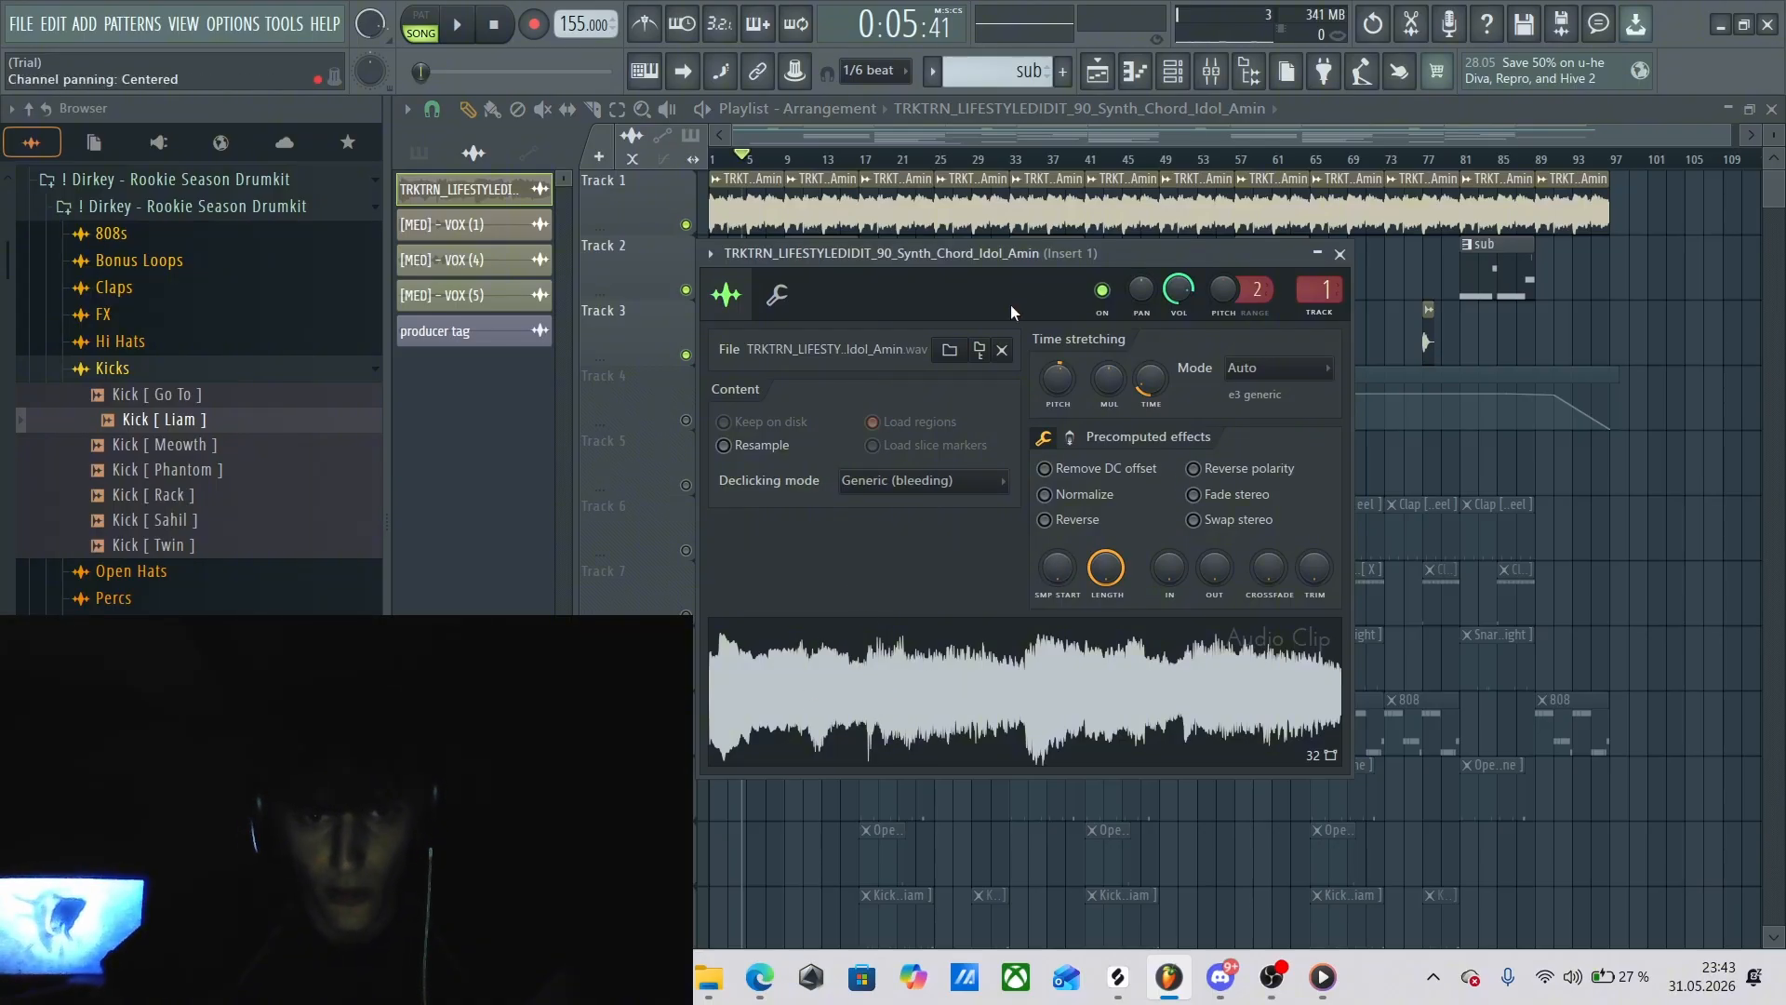
{"action": "left_click", "coordinate": [1340, 257]}
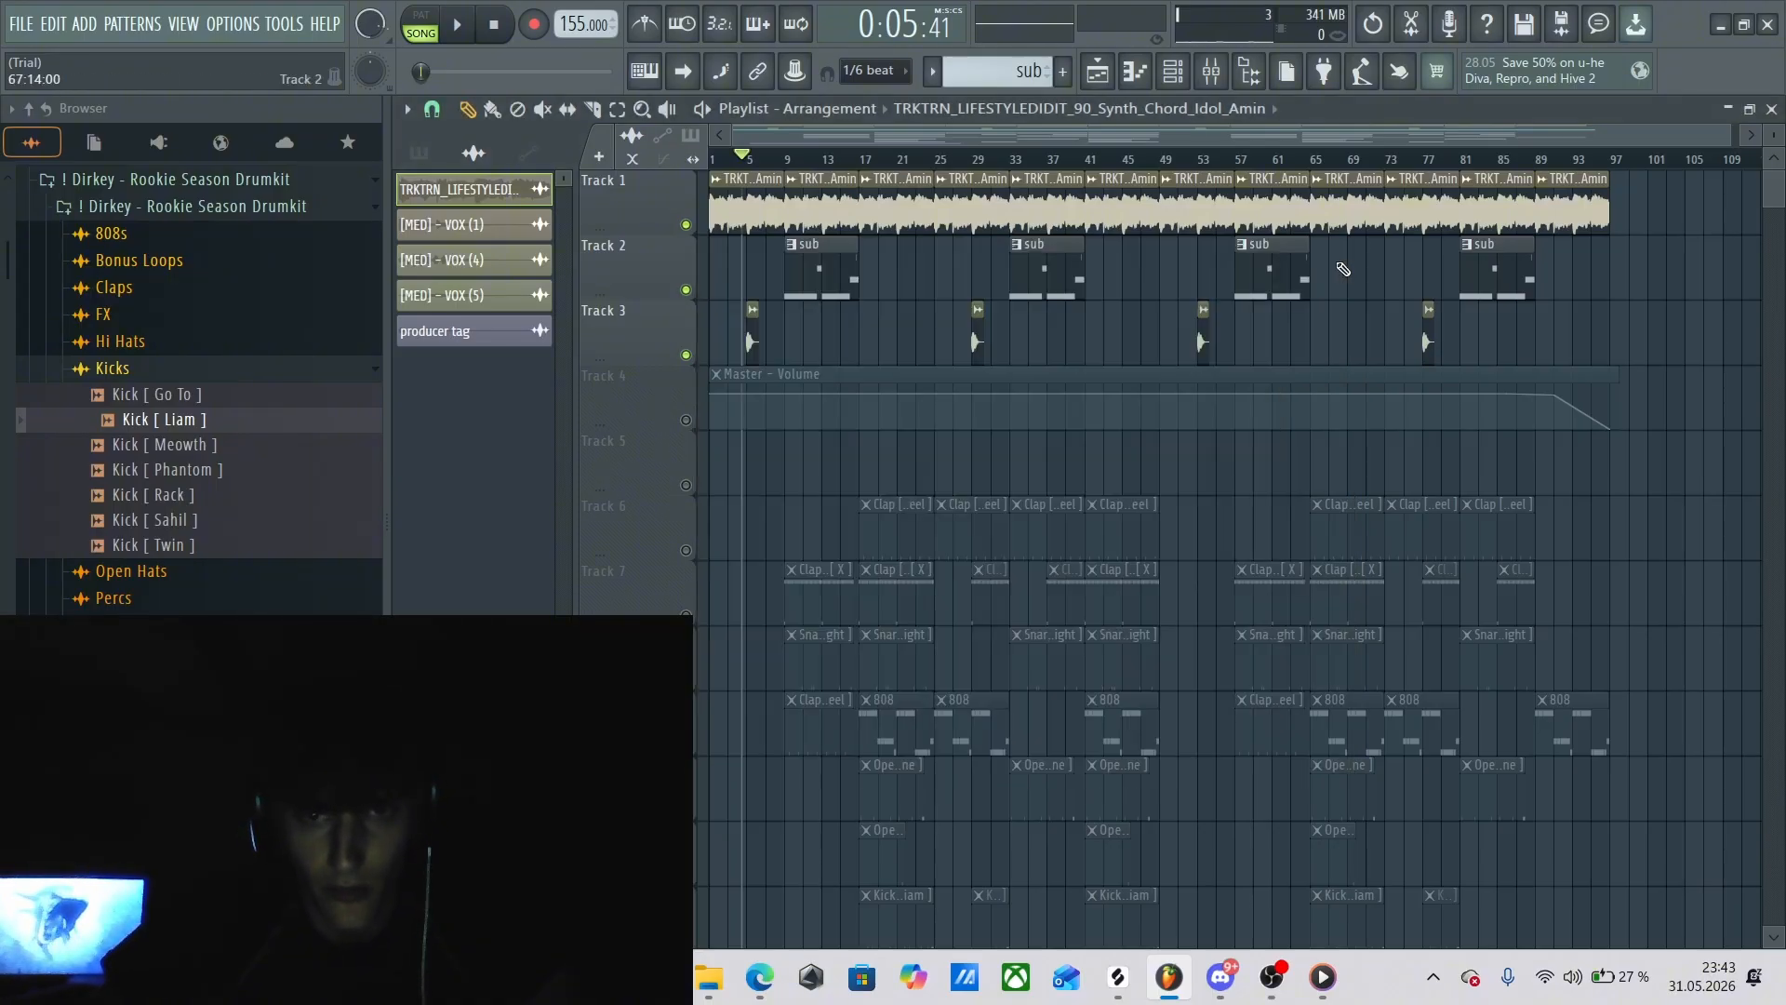
{"action": "double_click", "coordinate": [814, 202]}
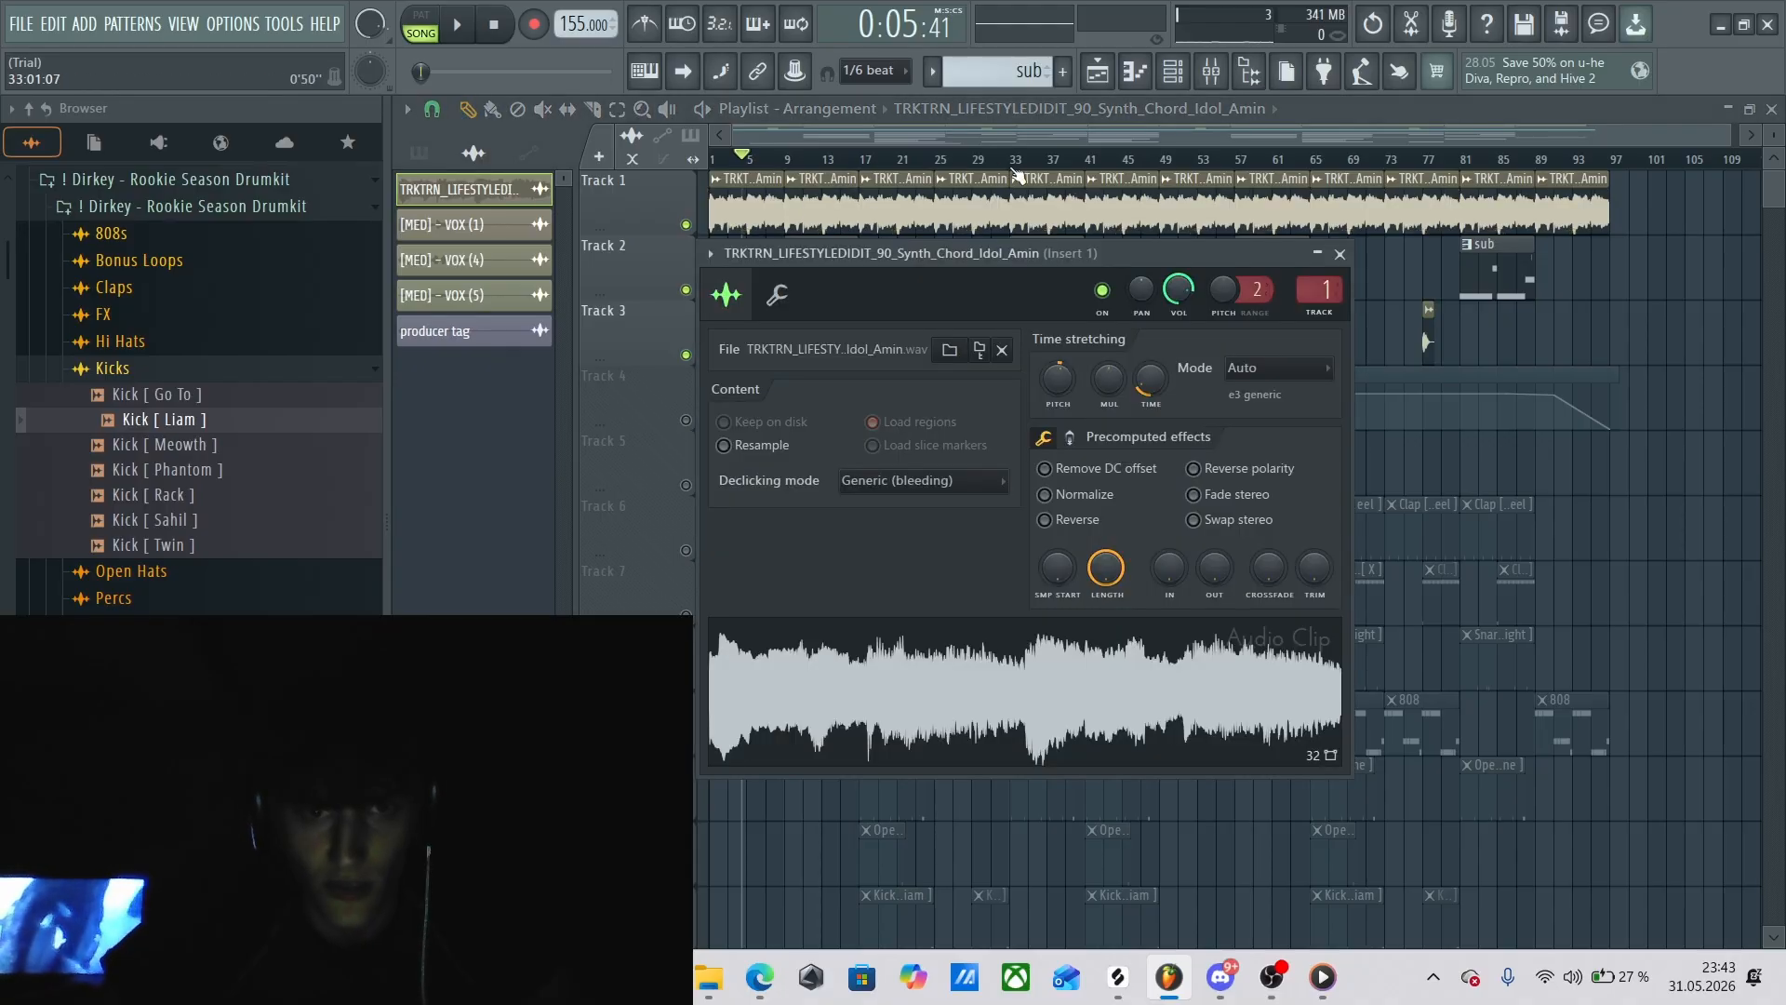
{"action": "left_click", "coordinate": [1318, 255]}
Open the Fruity Parametric EQ 2 on mixer Insert 1, examine its high-end cut while the melody plays, then stop.
{"action": "key", "text": "F9"}
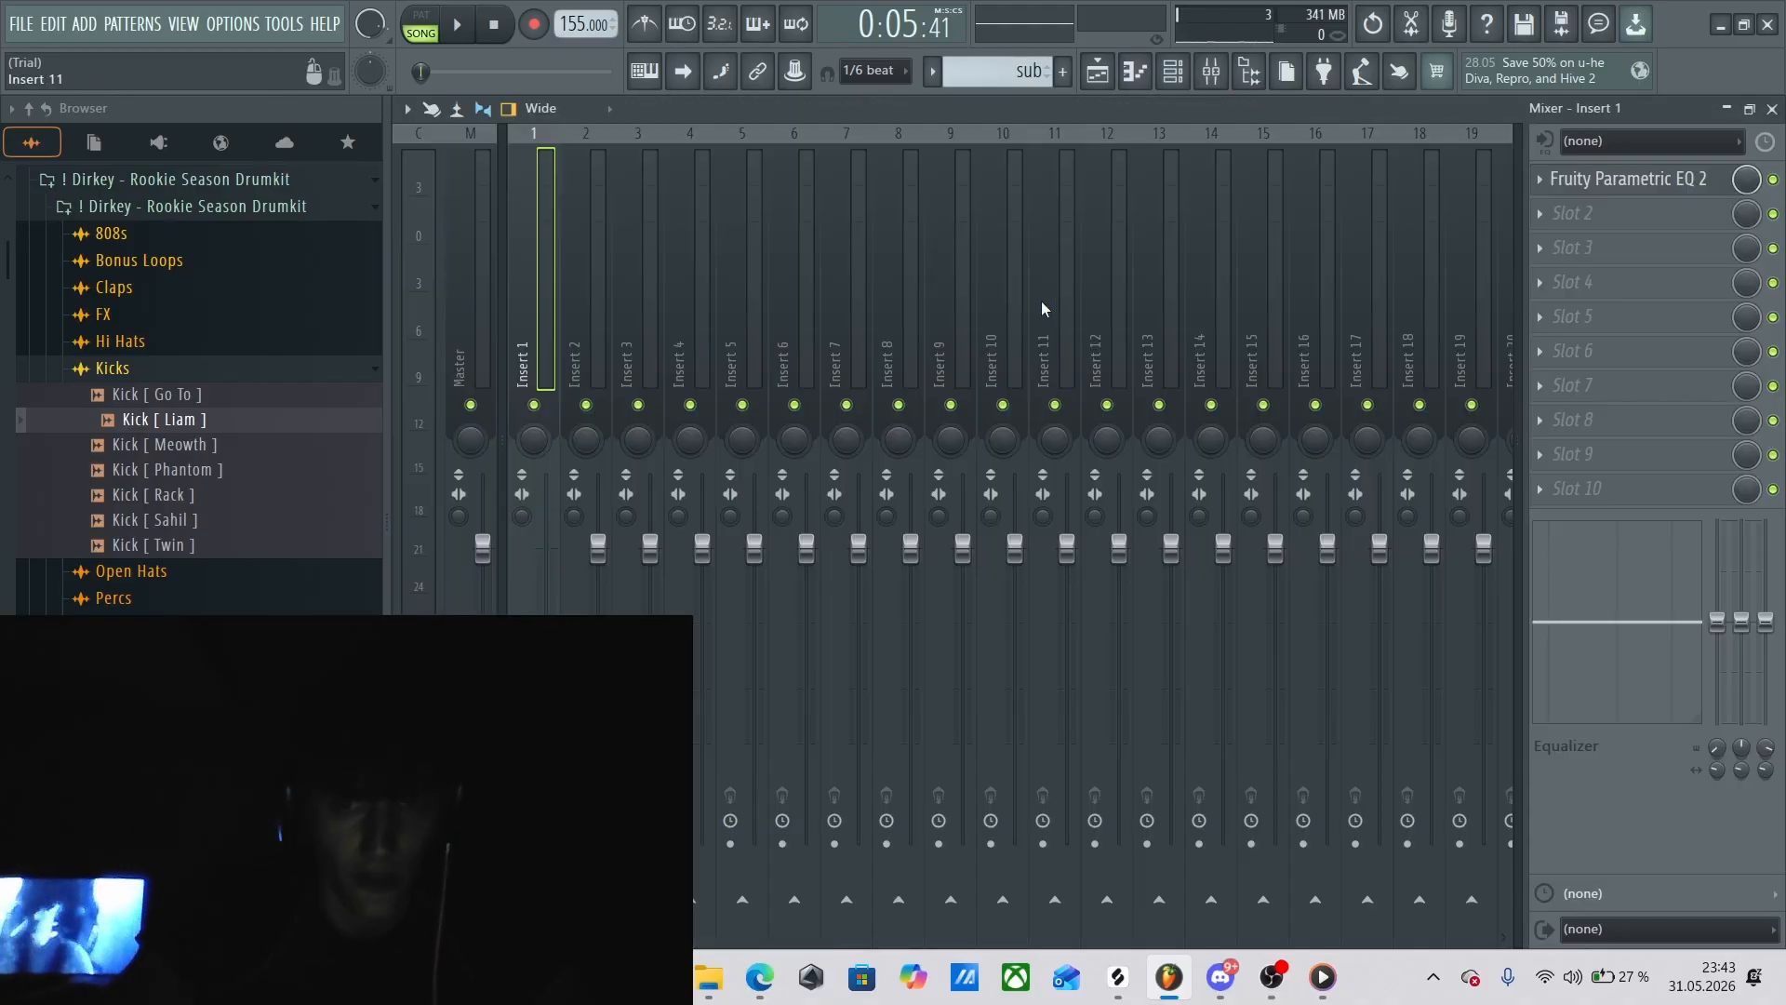
{"action": "left_click", "coordinate": [1623, 189]}
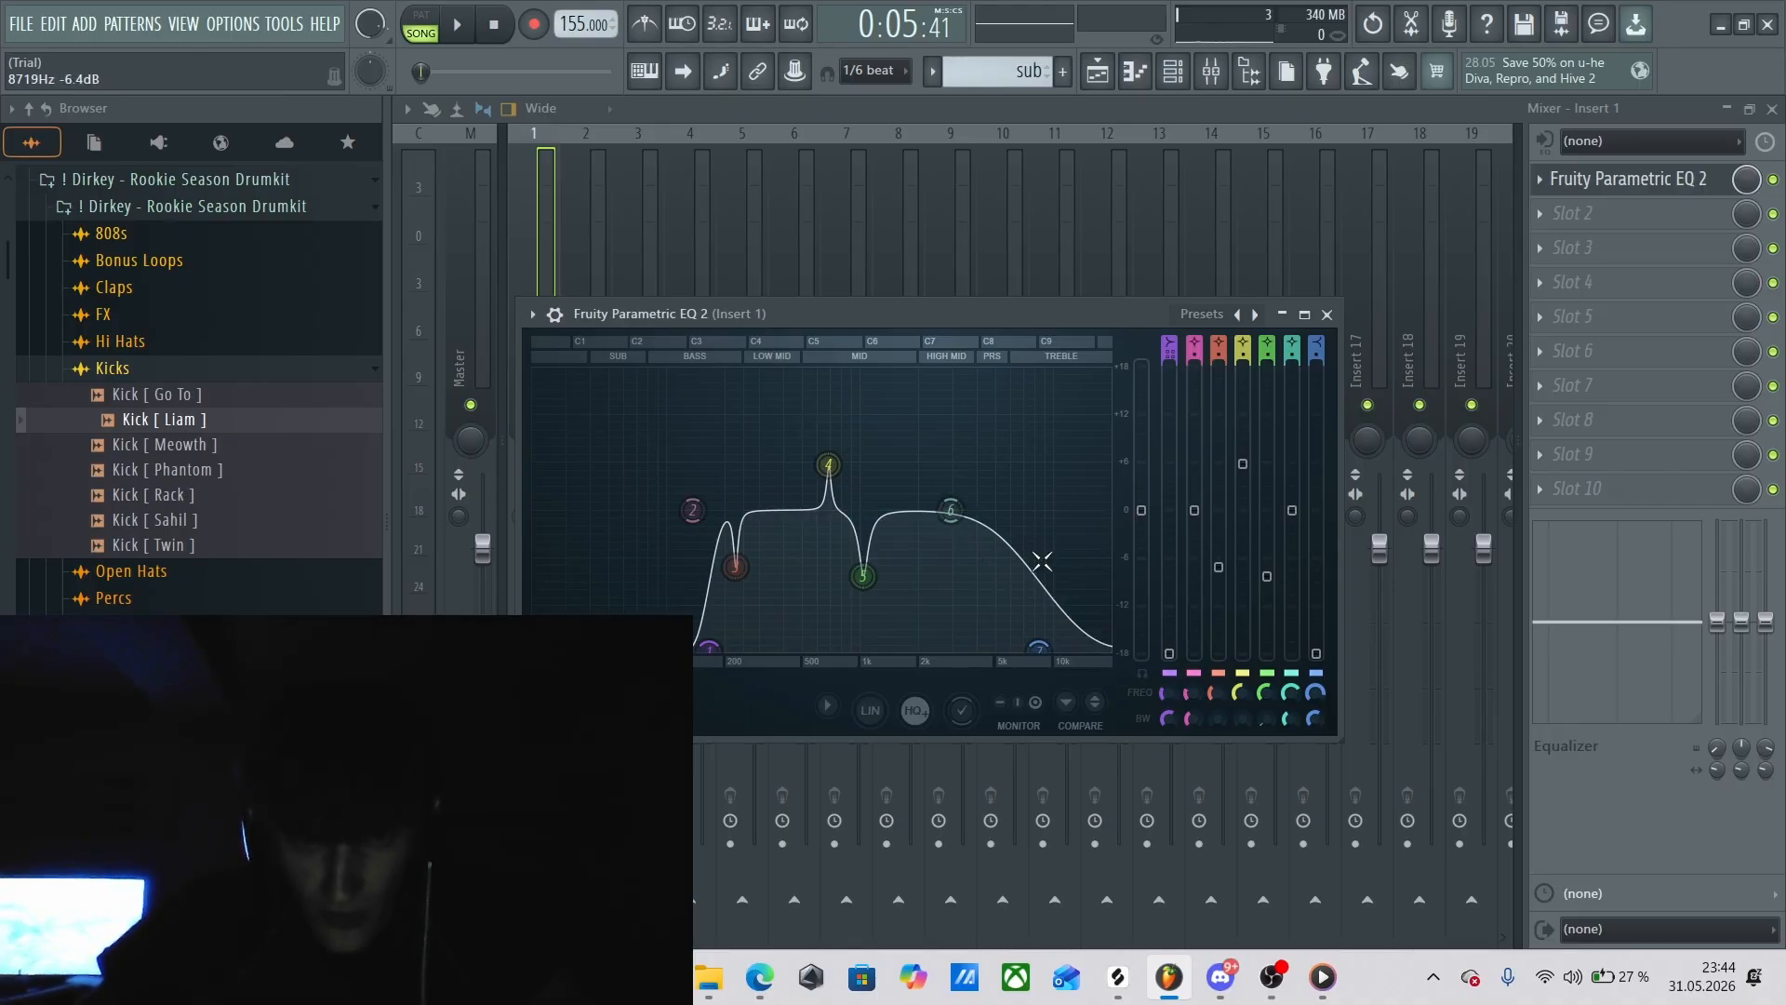
{"action": "key", "text": "space"}
{"action": "mouse_move", "coordinate": [1038, 648]}
{"action": "left_mouse_down"}
{"action": "mouse_move", "coordinate": [1071, 648]}
{"action": "mouse_move", "coordinate": [1038, 649]}
{"action": "left_mouse_up"}
{"action": "key", "text": "space"}
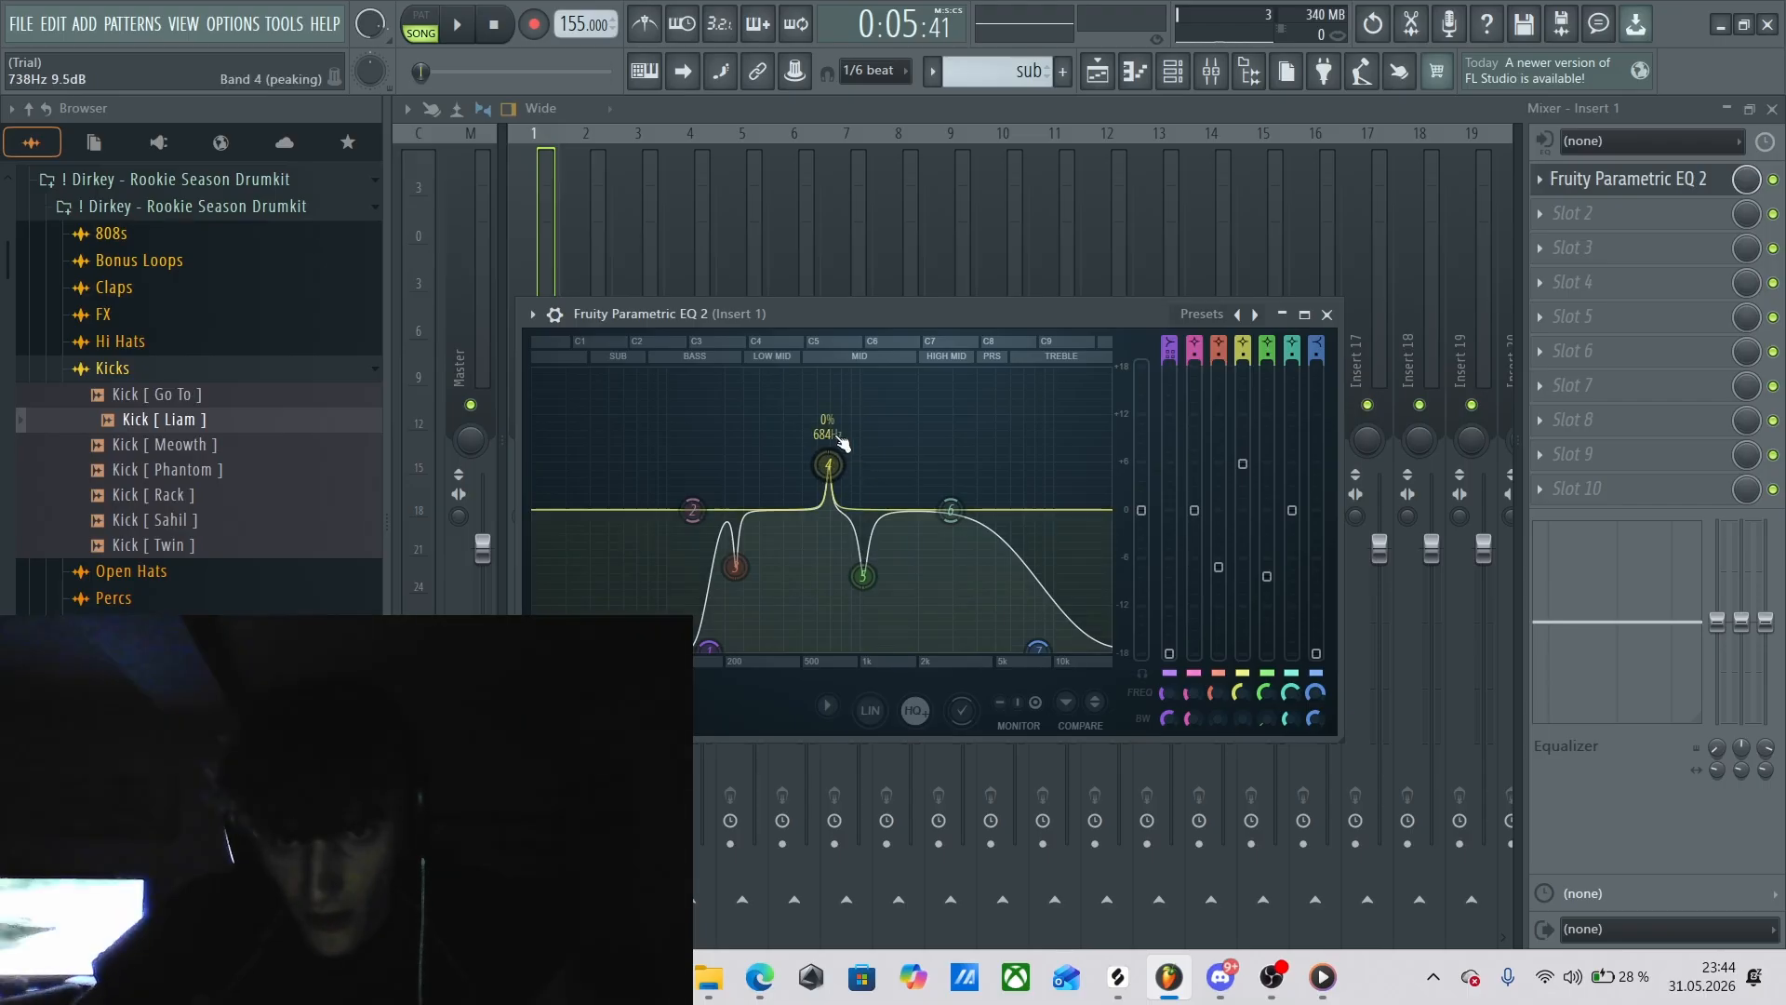
Play the melody again to audition the EQ's band 4 peak at 684 Hz, then stop and close the EQ.
{"action": "key", "text": "space"}
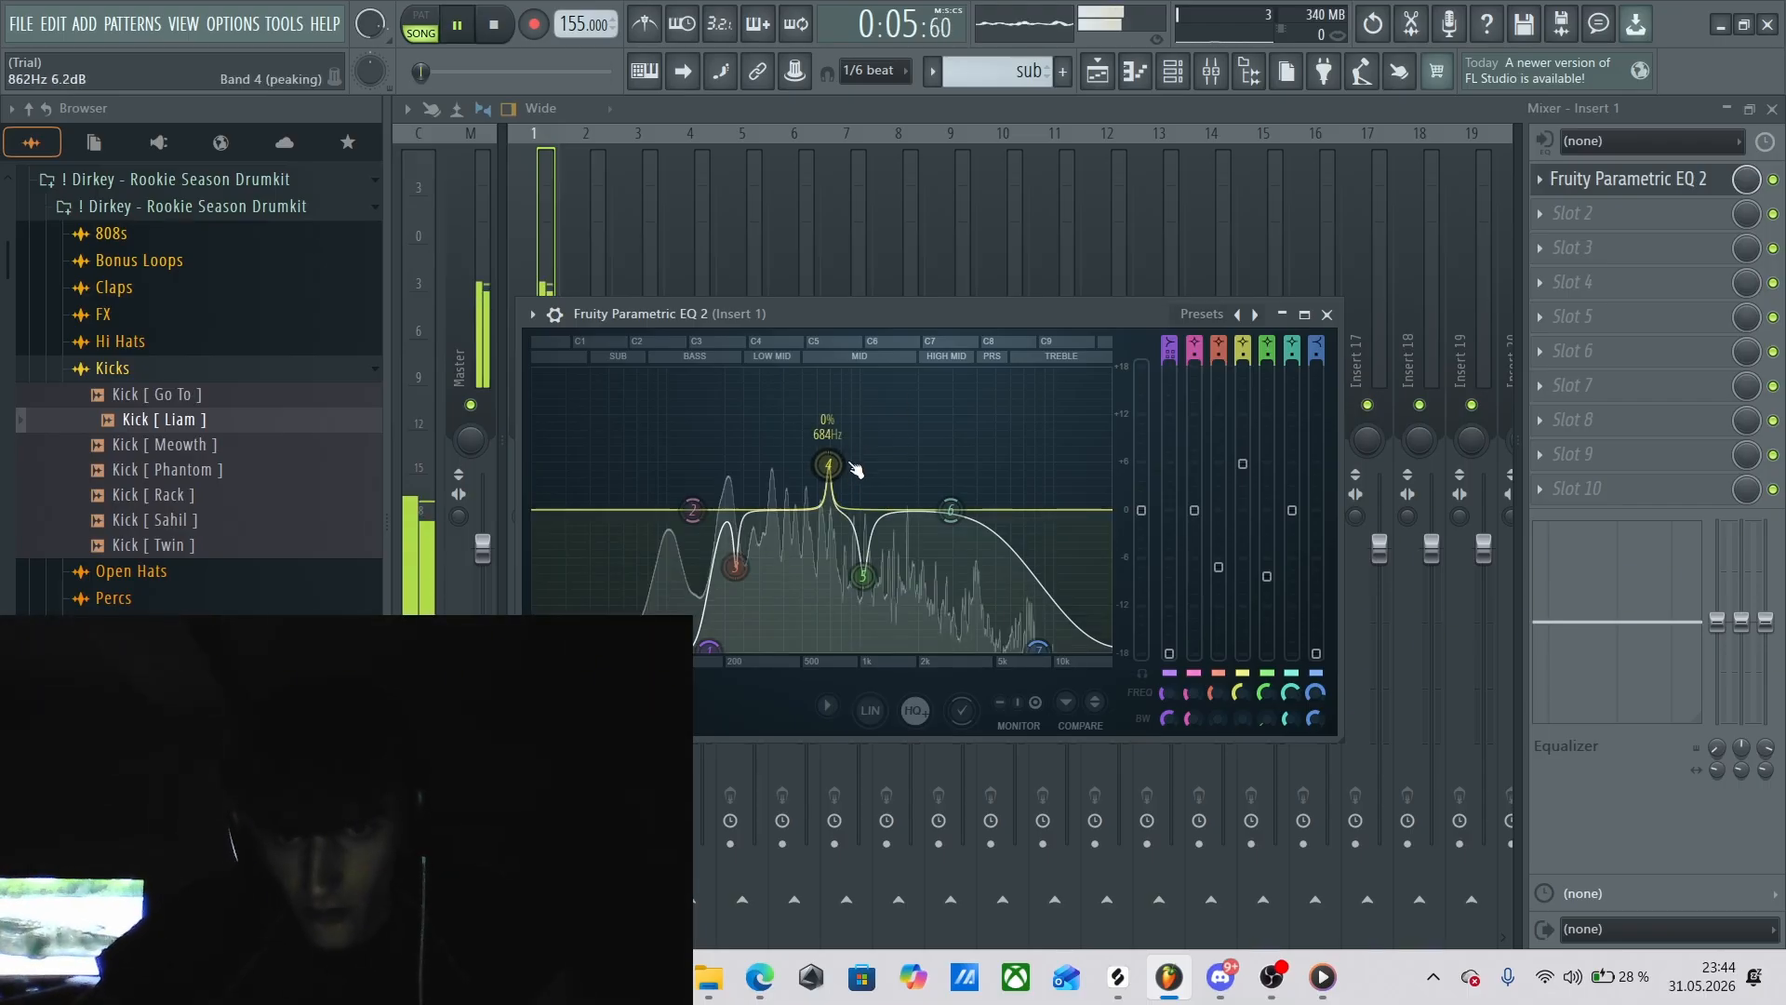
{"action": "key", "text": "space"}
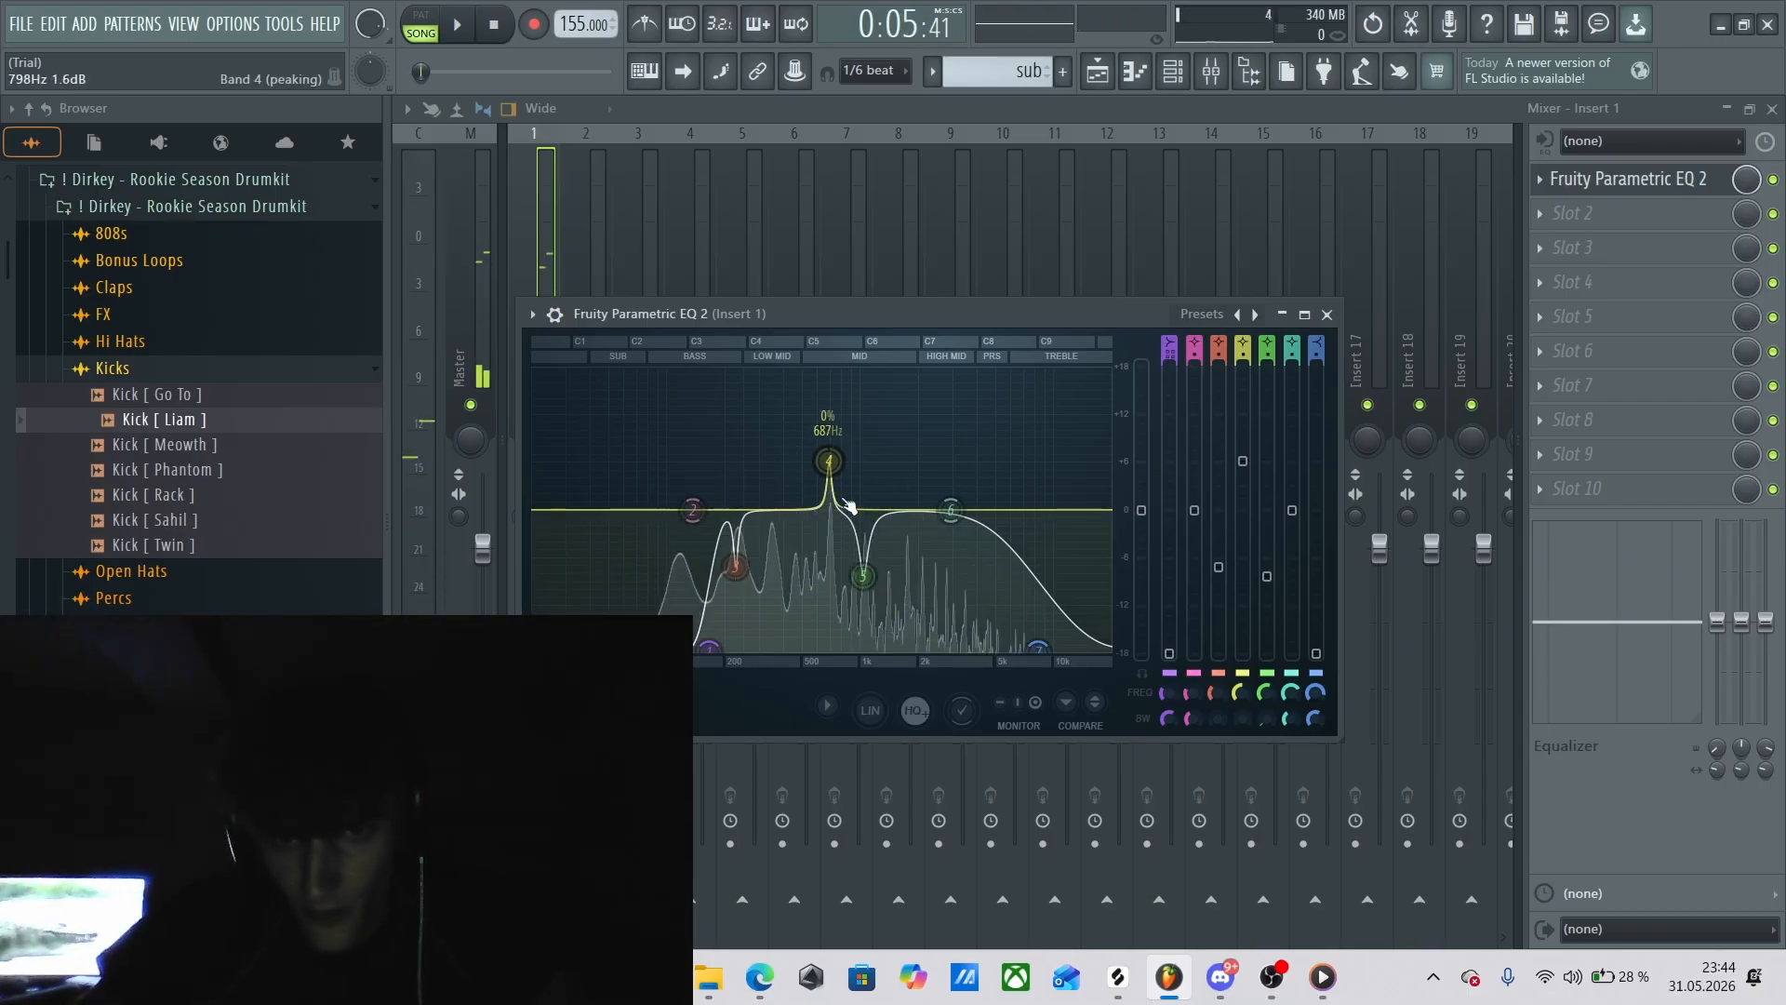
{"action": "left_click", "coordinate": [1327, 315]}
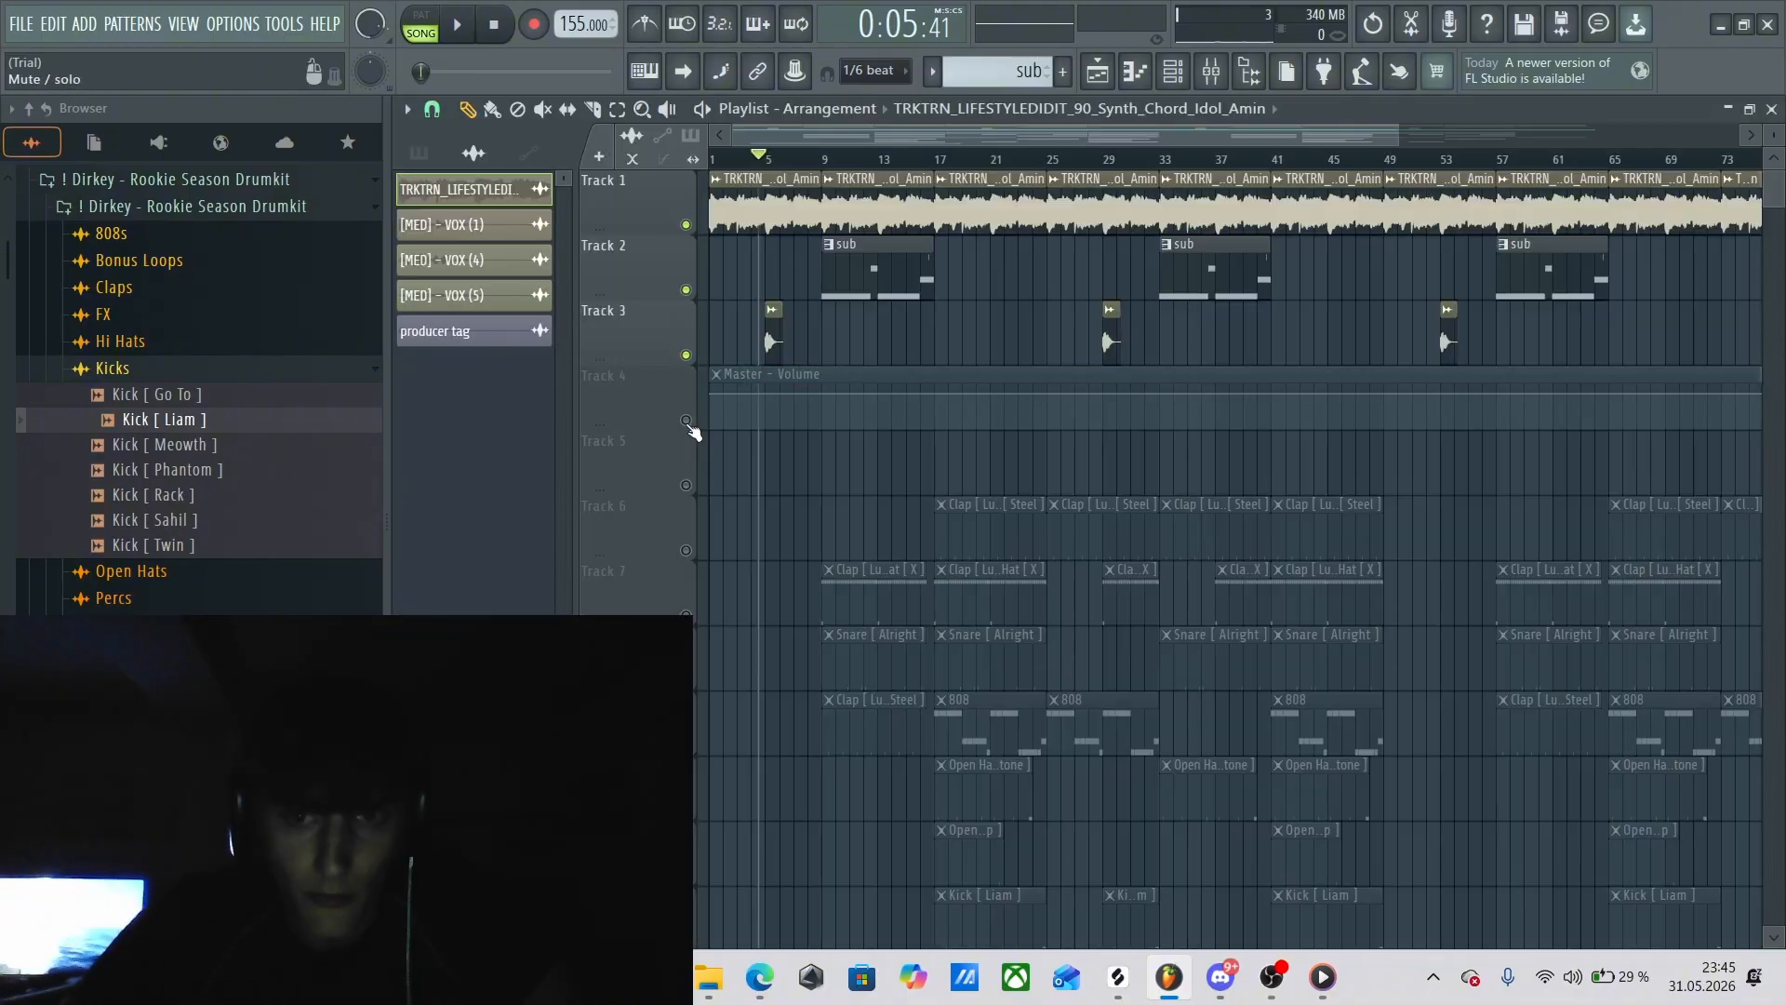
Unmute Track 4 with the Master - Volume automation and set the playhead to bar 89 near the song's end.
{"action": "left_click", "coordinate": [686, 421]}
{"action": "left_click", "coordinate": [711, 159]}
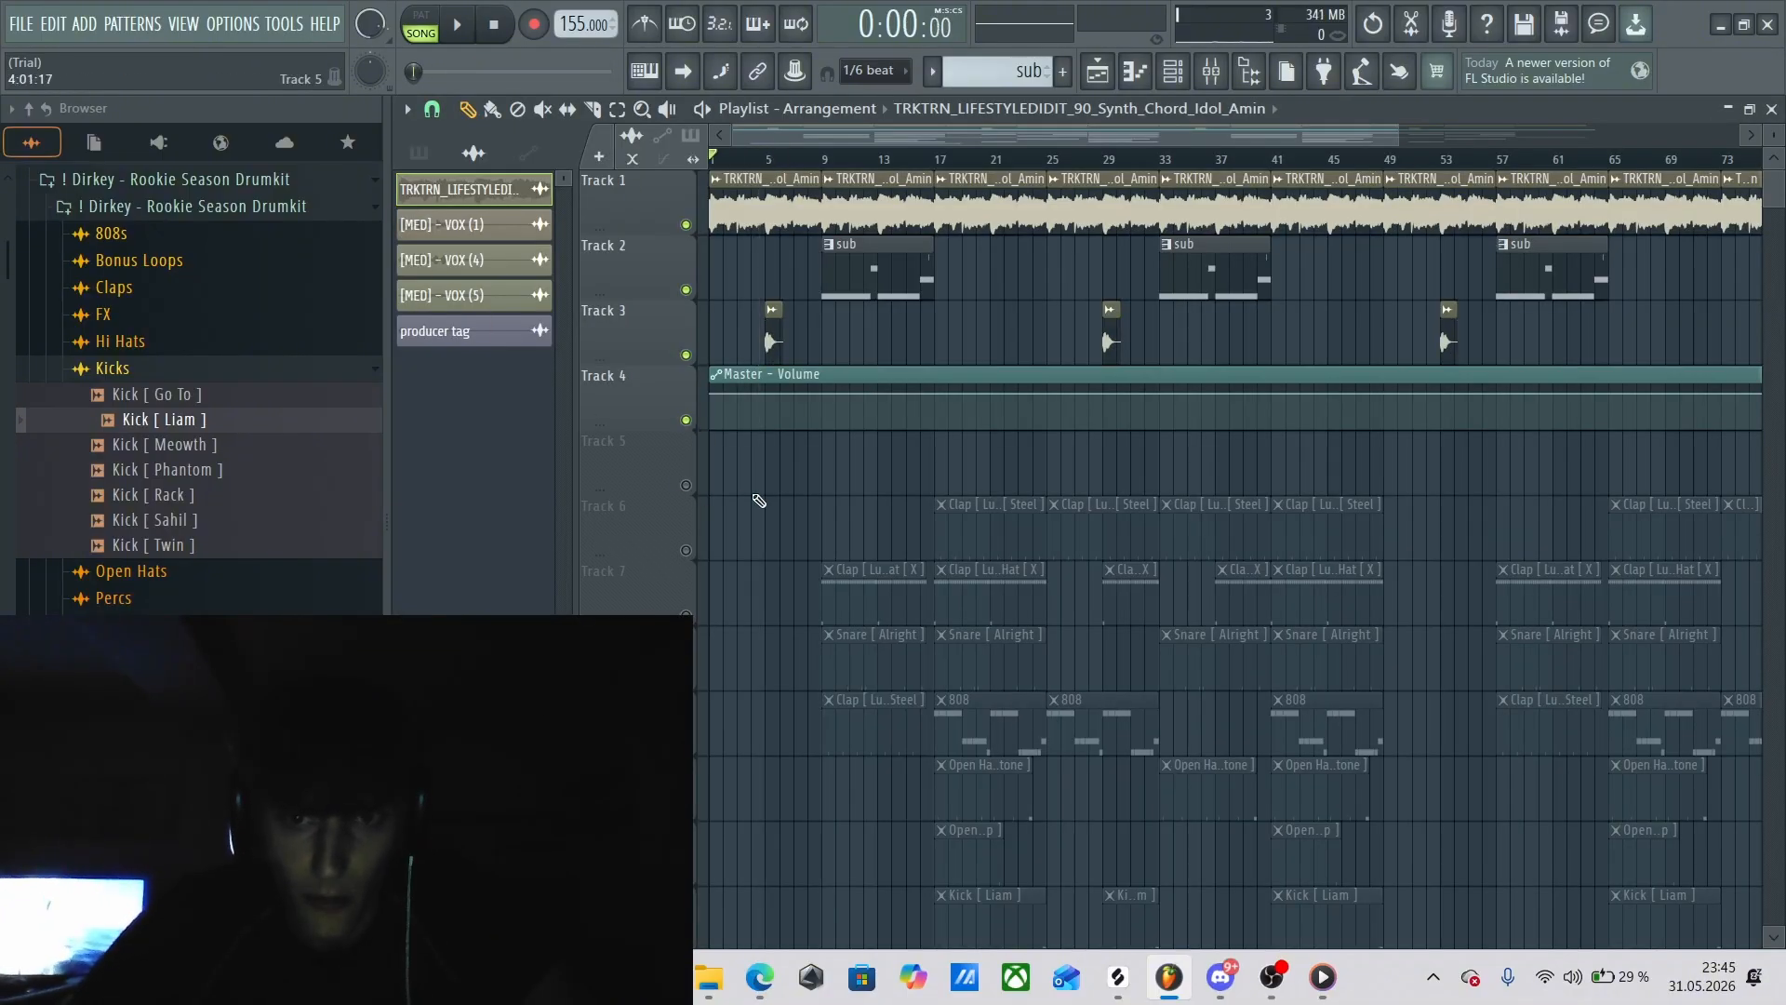
{"action": "left_click_drag", "start_coordinate": [815, 136], "coordinate": [1293, 162]}
{"action": "left_click", "coordinate": [1182, 160]}
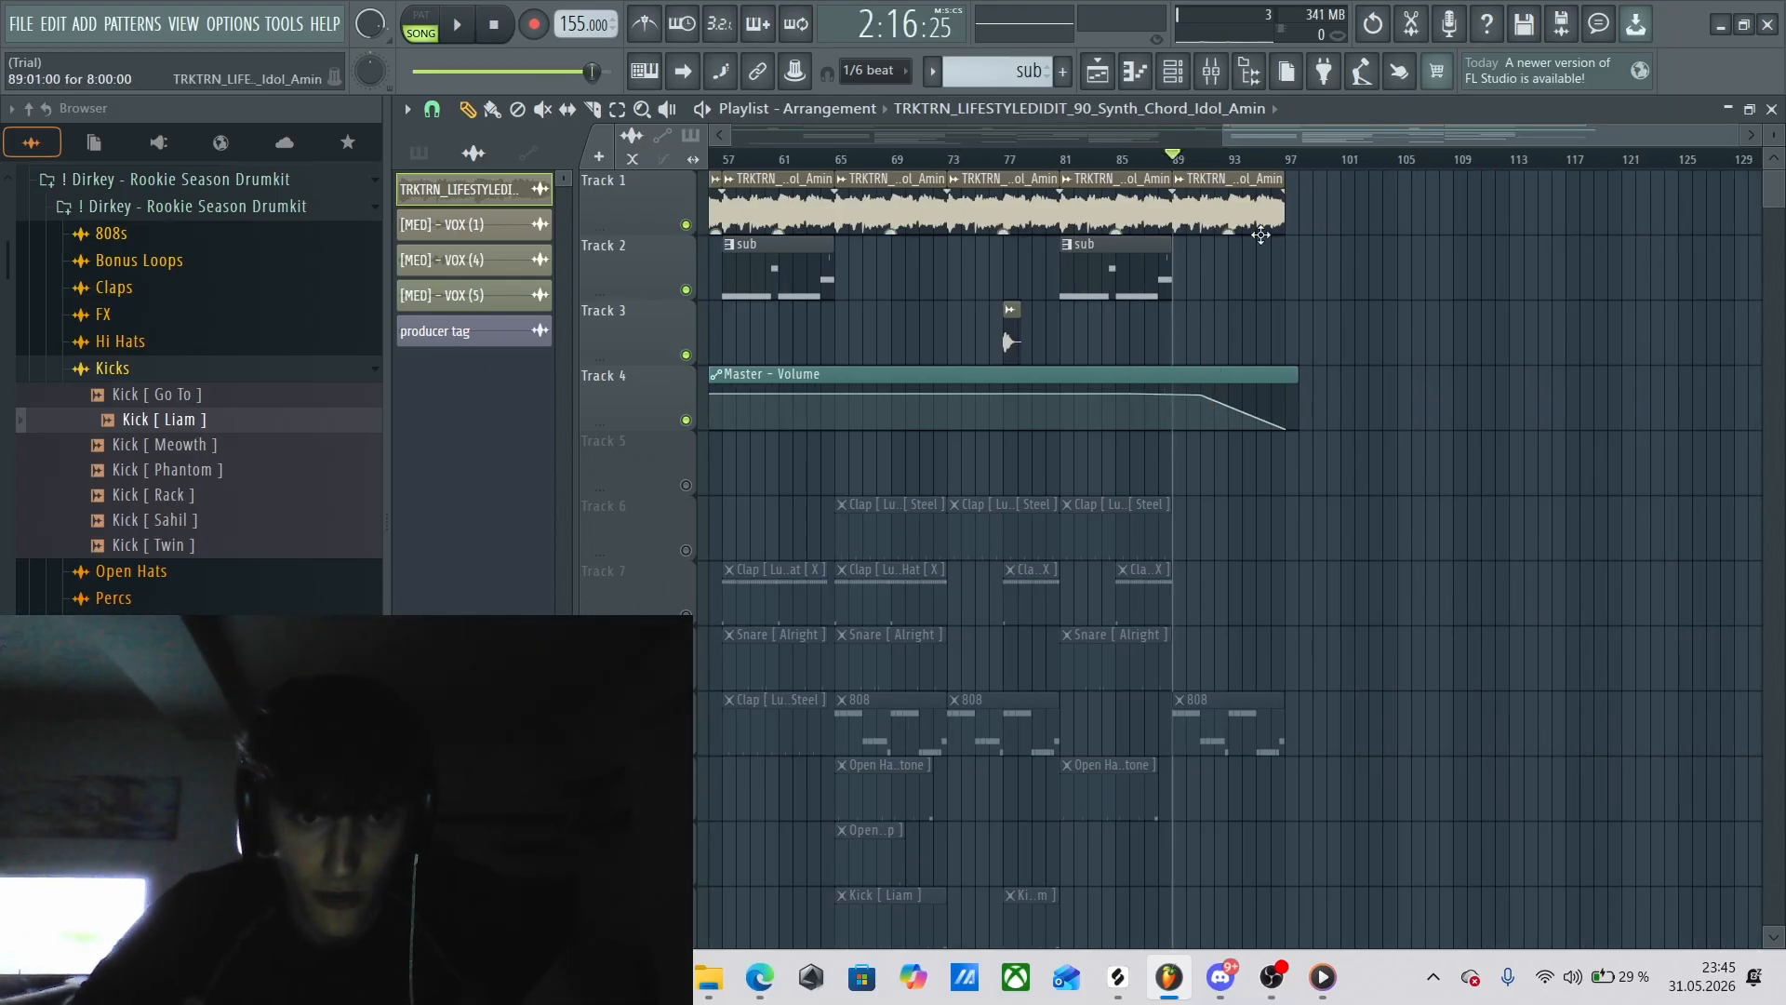
Play the ending from bar 89 and unmute Track 9 with the 808 patterns during playback, then stop.
{"action": "key", "text": "space"}
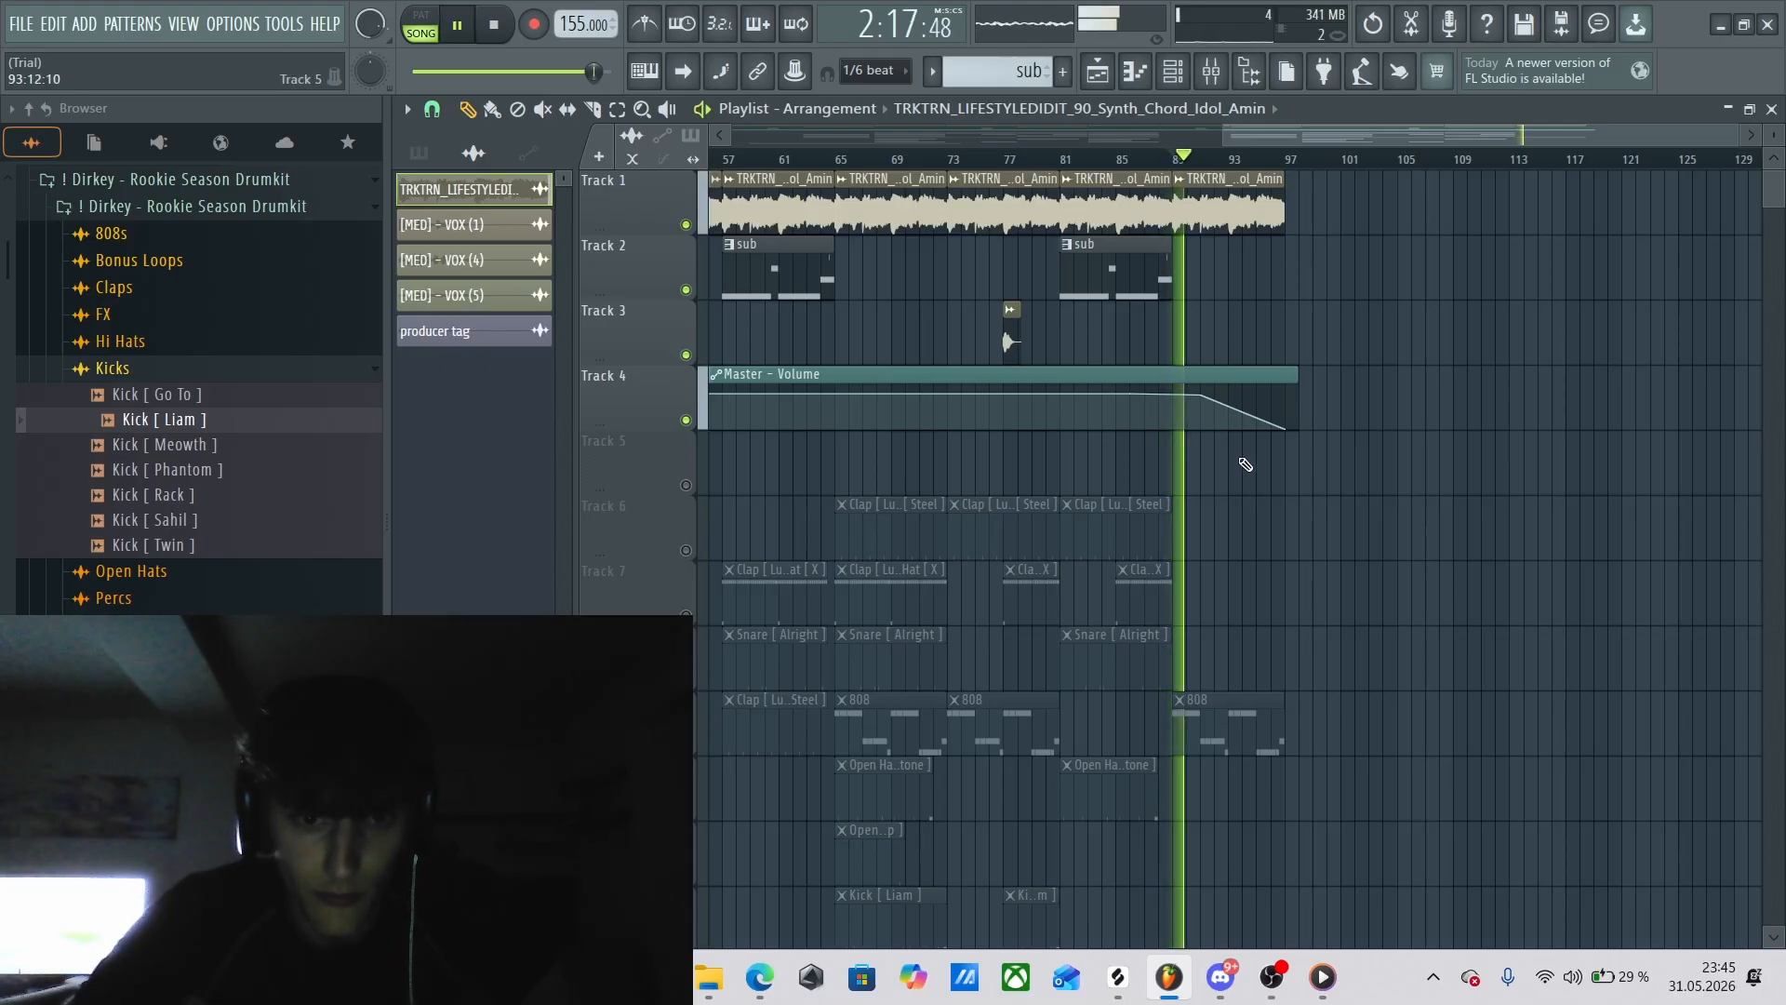
{"action": "left_click", "coordinate": [686, 745]}
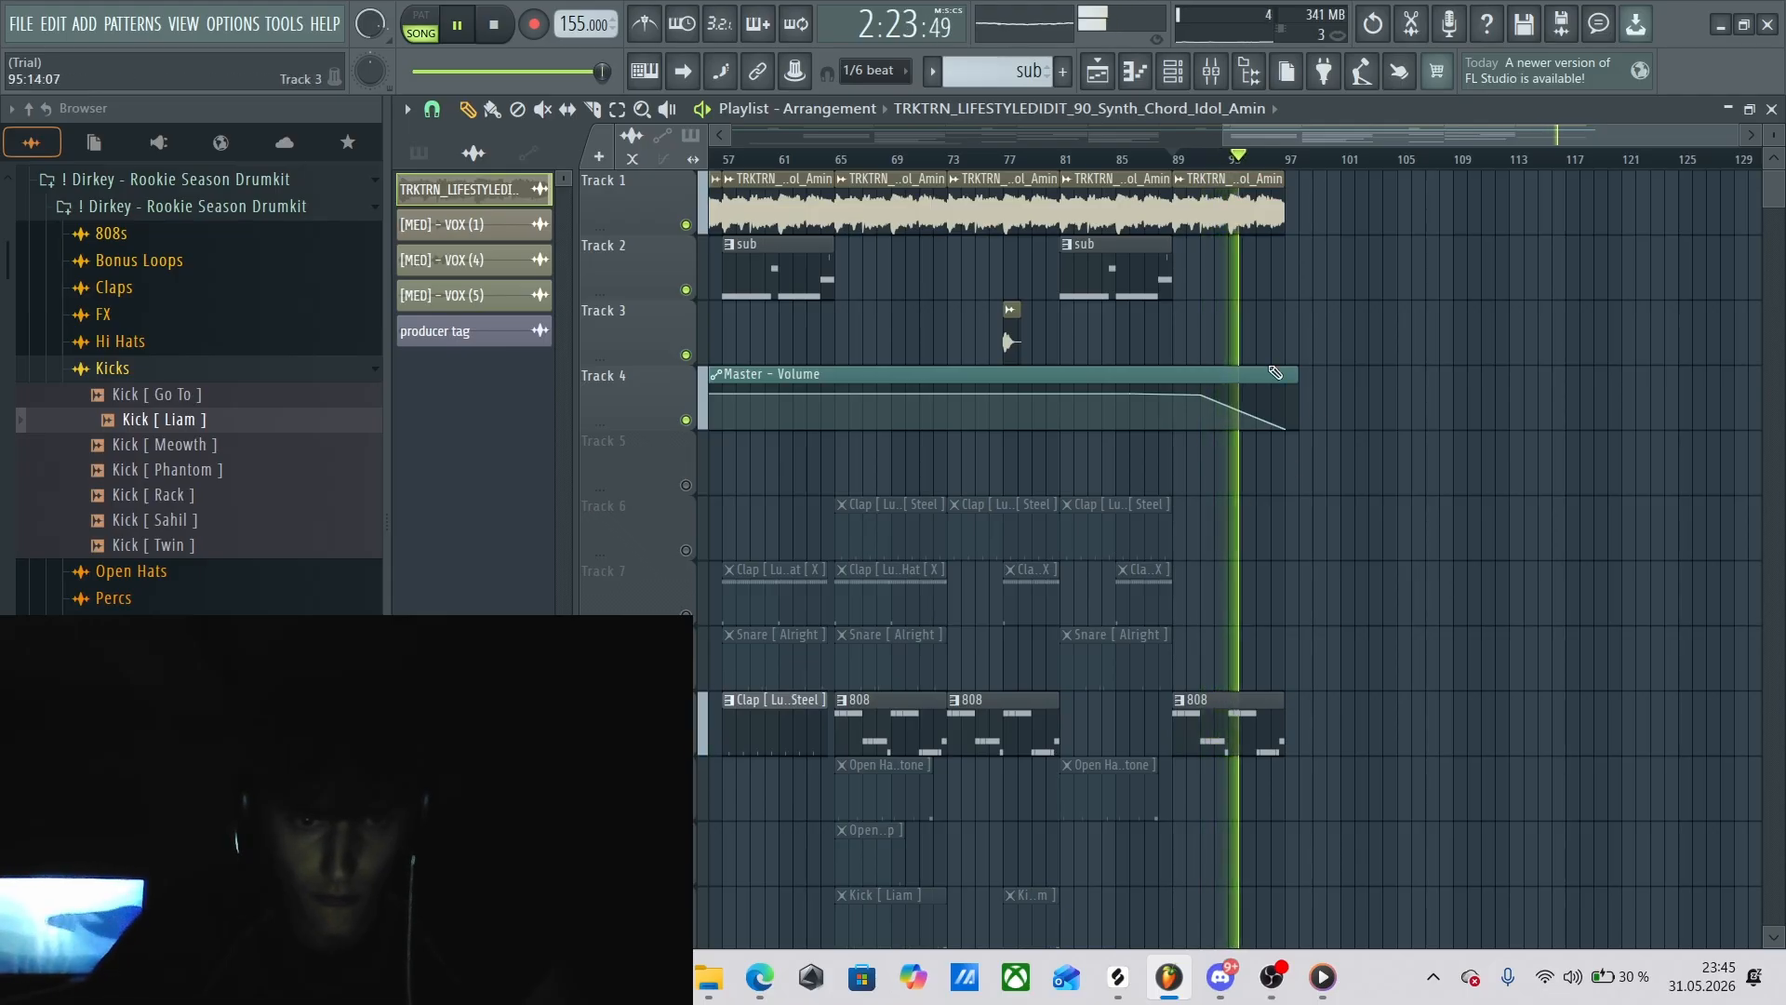
{"action": "key", "text": "space"}
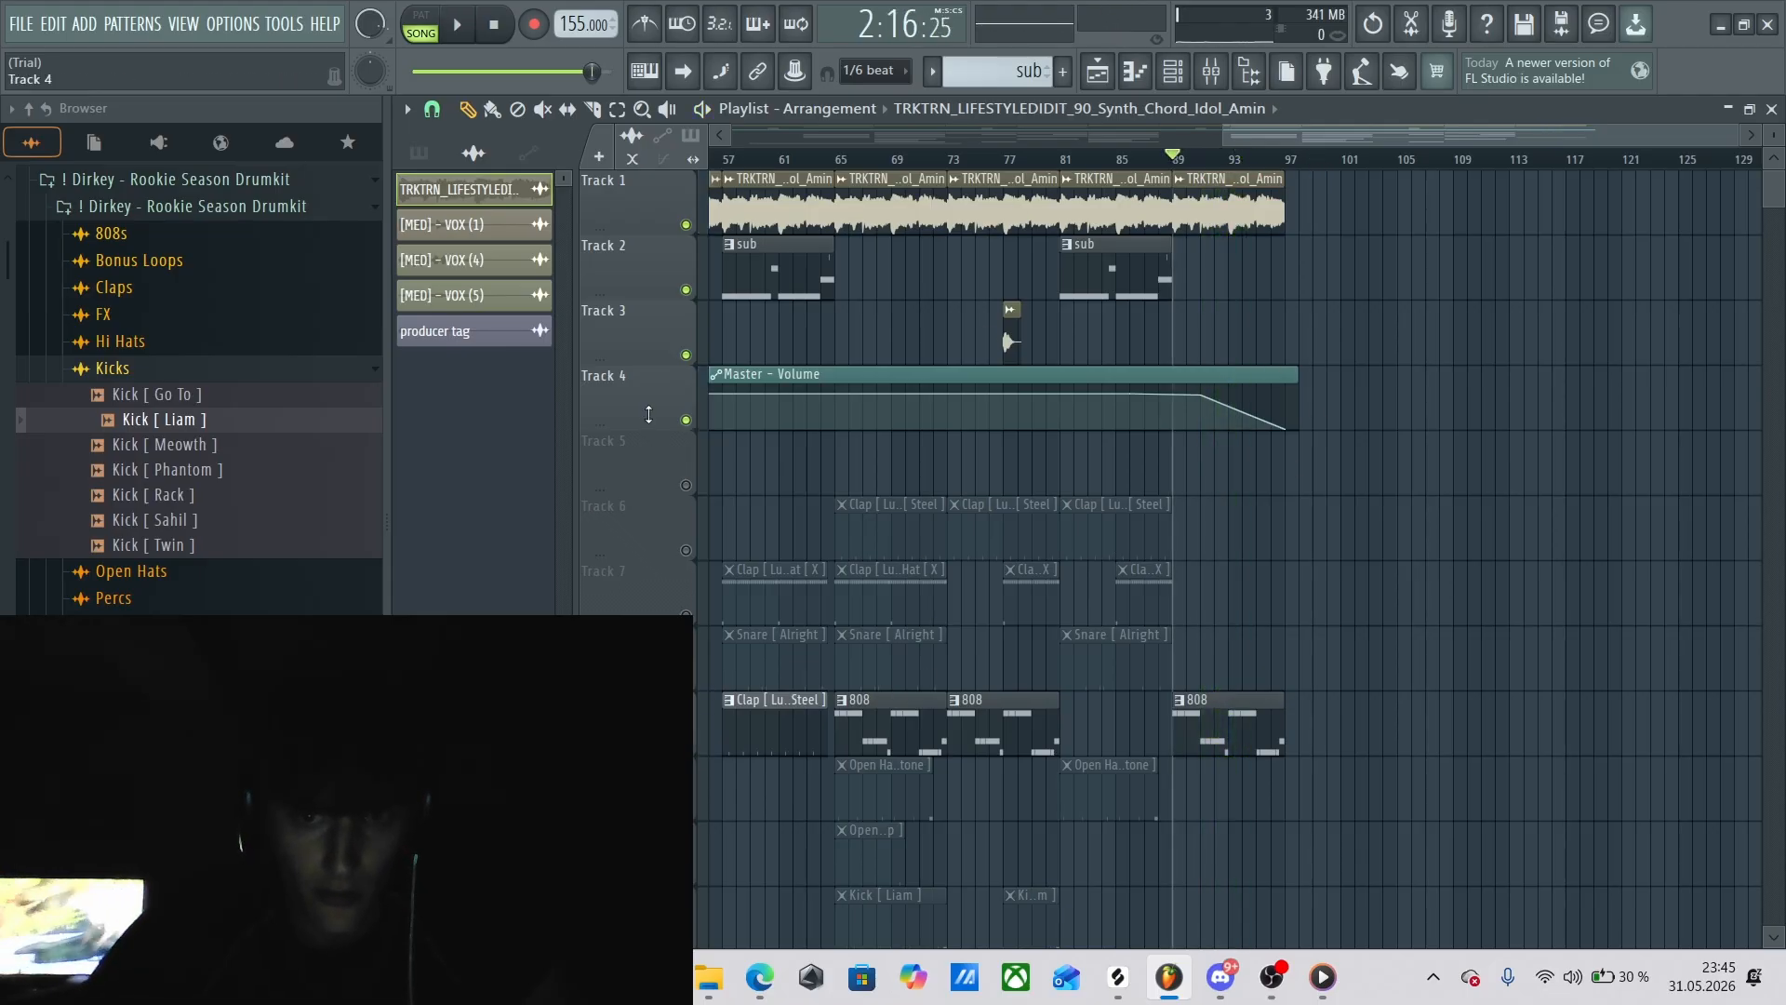
Set the playhead to bar 96 and play the final bar to hear the master volume fade-out, then stop.
{"action": "mouse_move", "coordinate": [1298, 138]}
{"action": "left_mouse_down"}
{"action": "mouse_move", "coordinate": [968, 186]}
{"action": "mouse_move", "coordinate": [1252, 192]}
{"action": "mouse_move", "coordinate": [1270, 142]}
{"action": "mouse_move", "coordinate": [1312, 158]}
{"action": "left_mouse_up"}
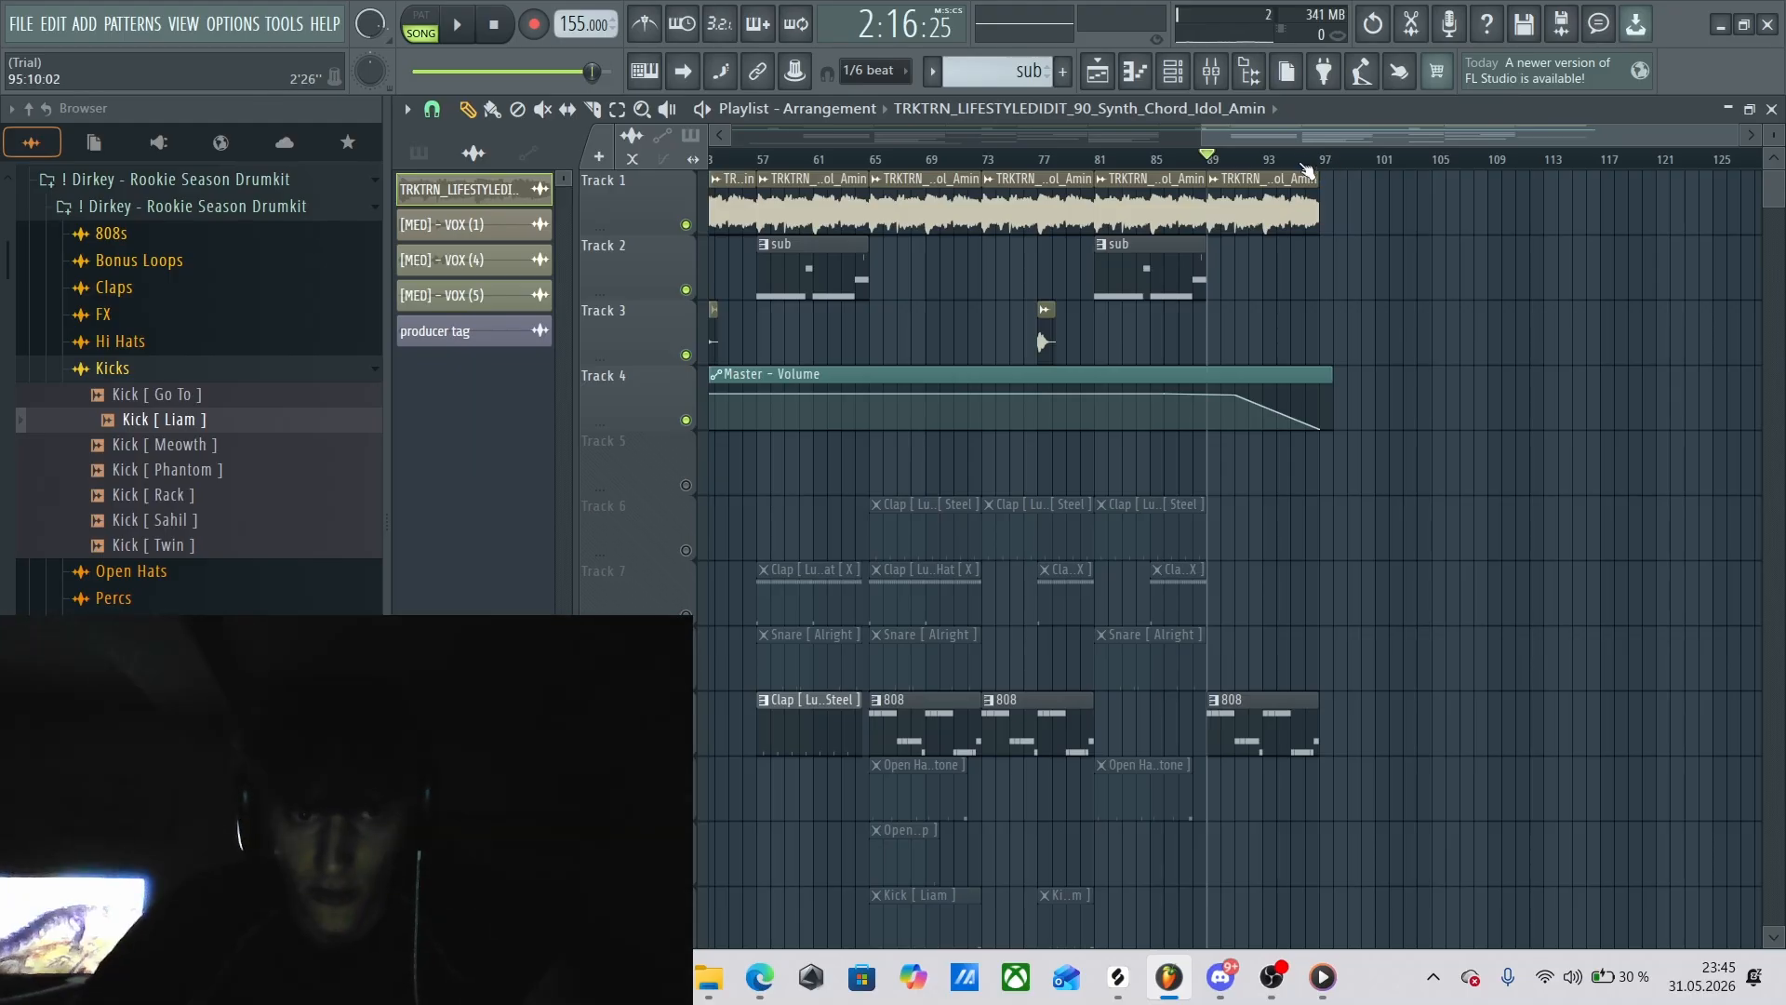
{"action": "left_click", "coordinate": [1308, 162]}
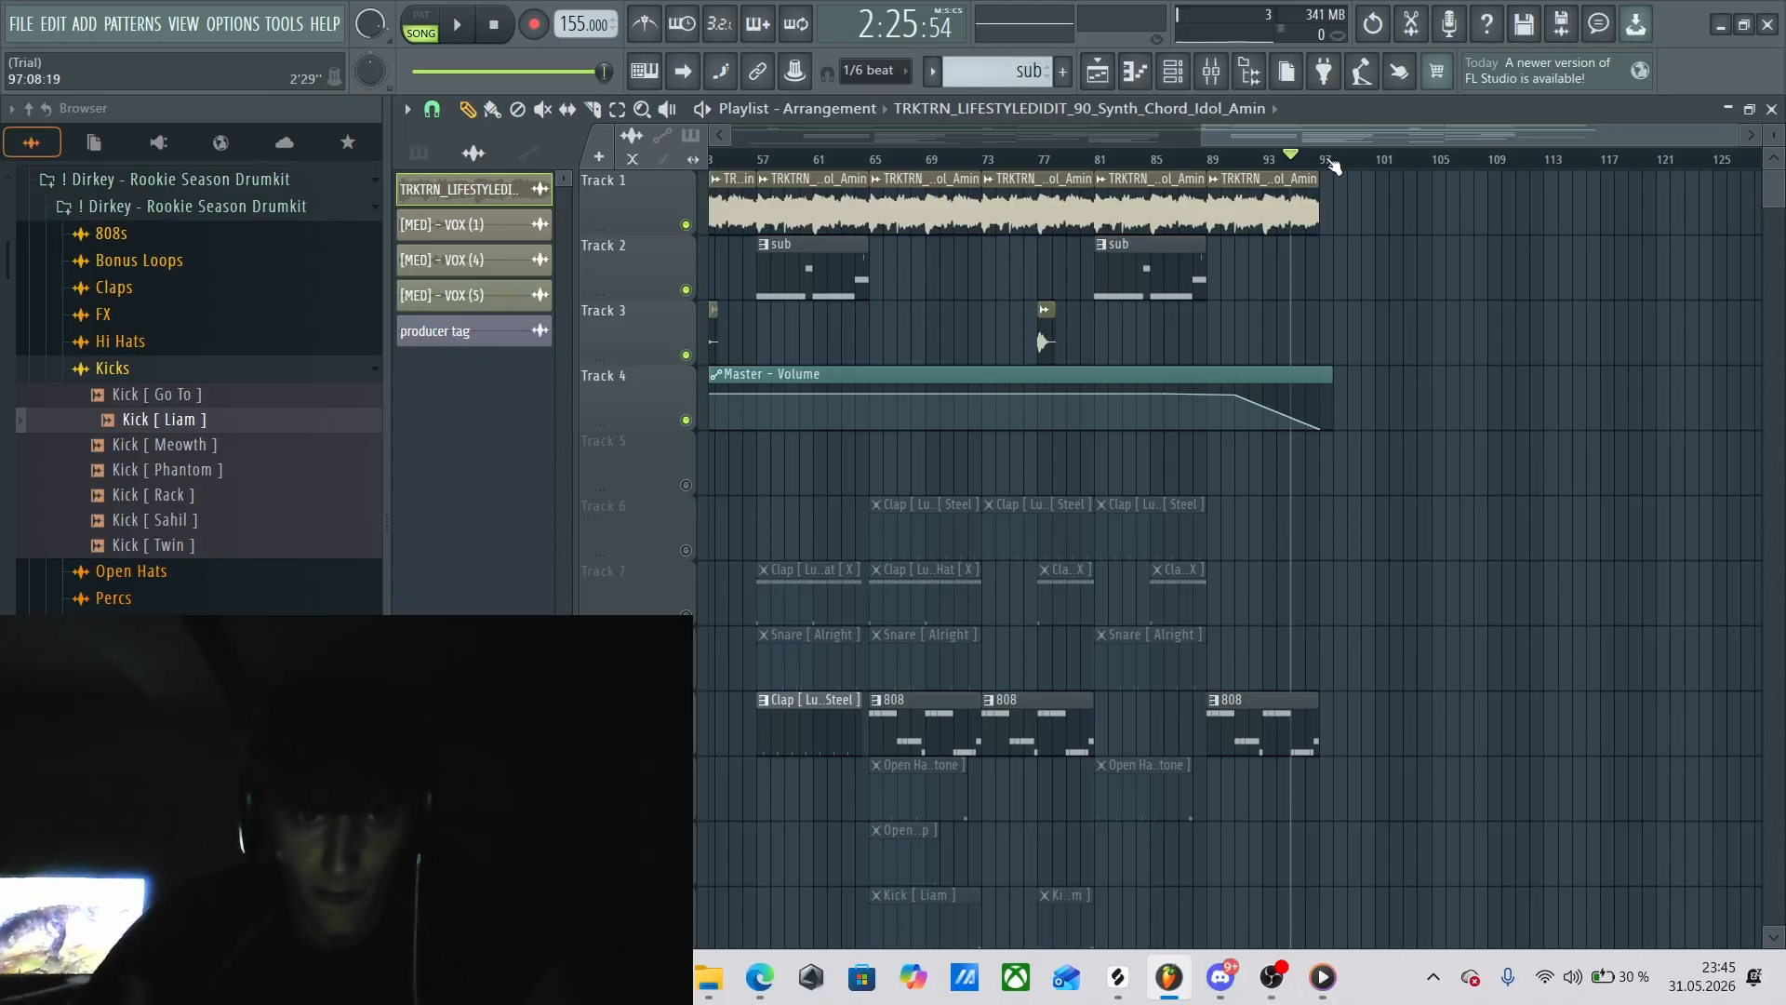
{"action": "left_click", "coordinate": [1308, 162]}
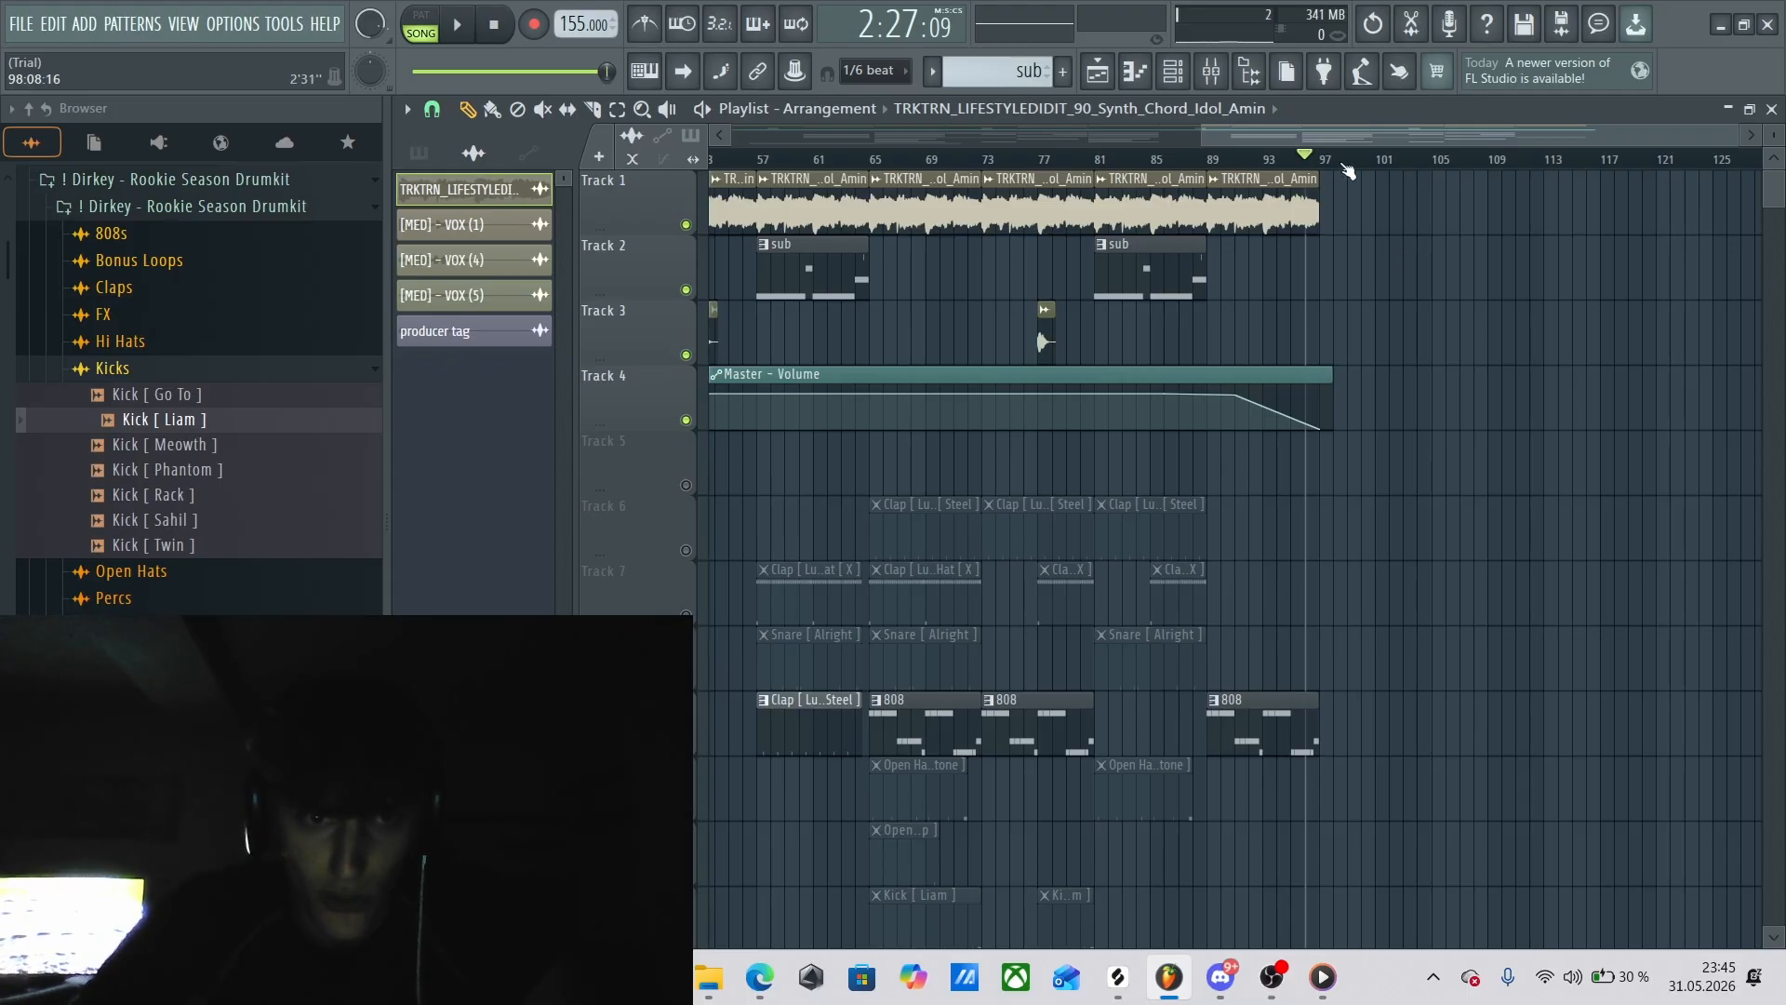
{"action": "key", "text": "space"}
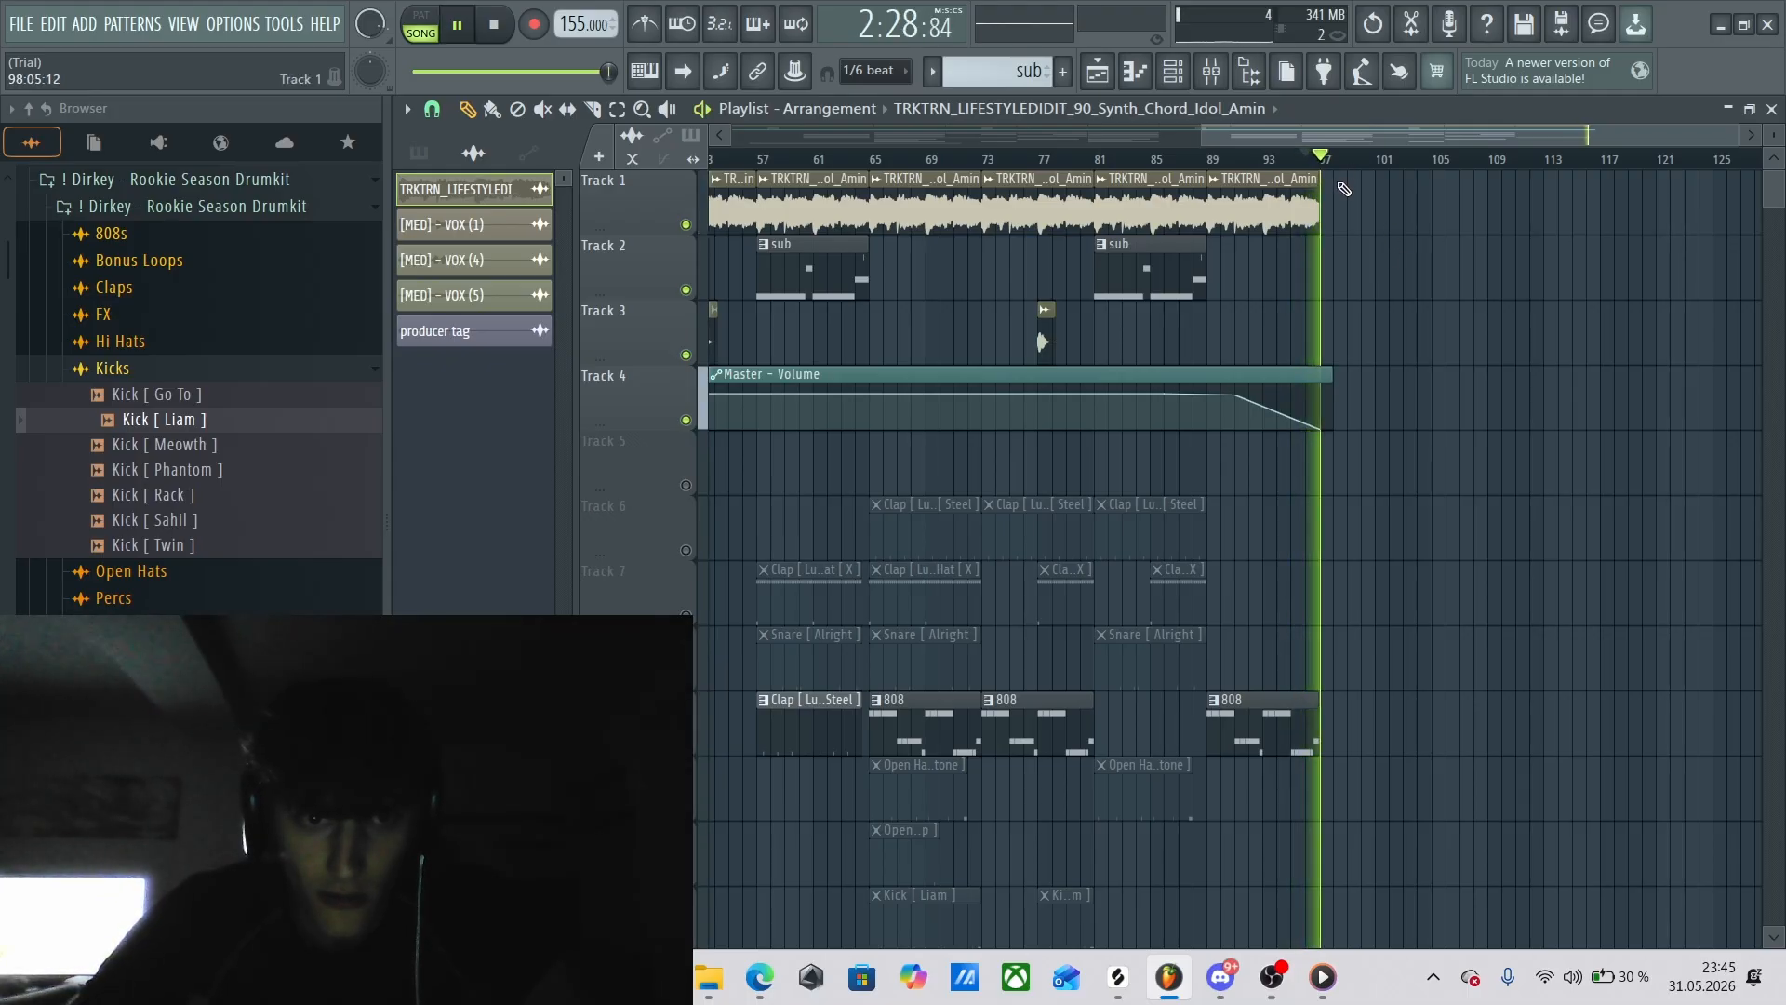
{"action": "key", "text": "space"}
Mute Track 4 with the Master - Volume automation and play the final bar without the fade-out, then stop.
{"action": "left_click", "coordinate": [686, 420]}
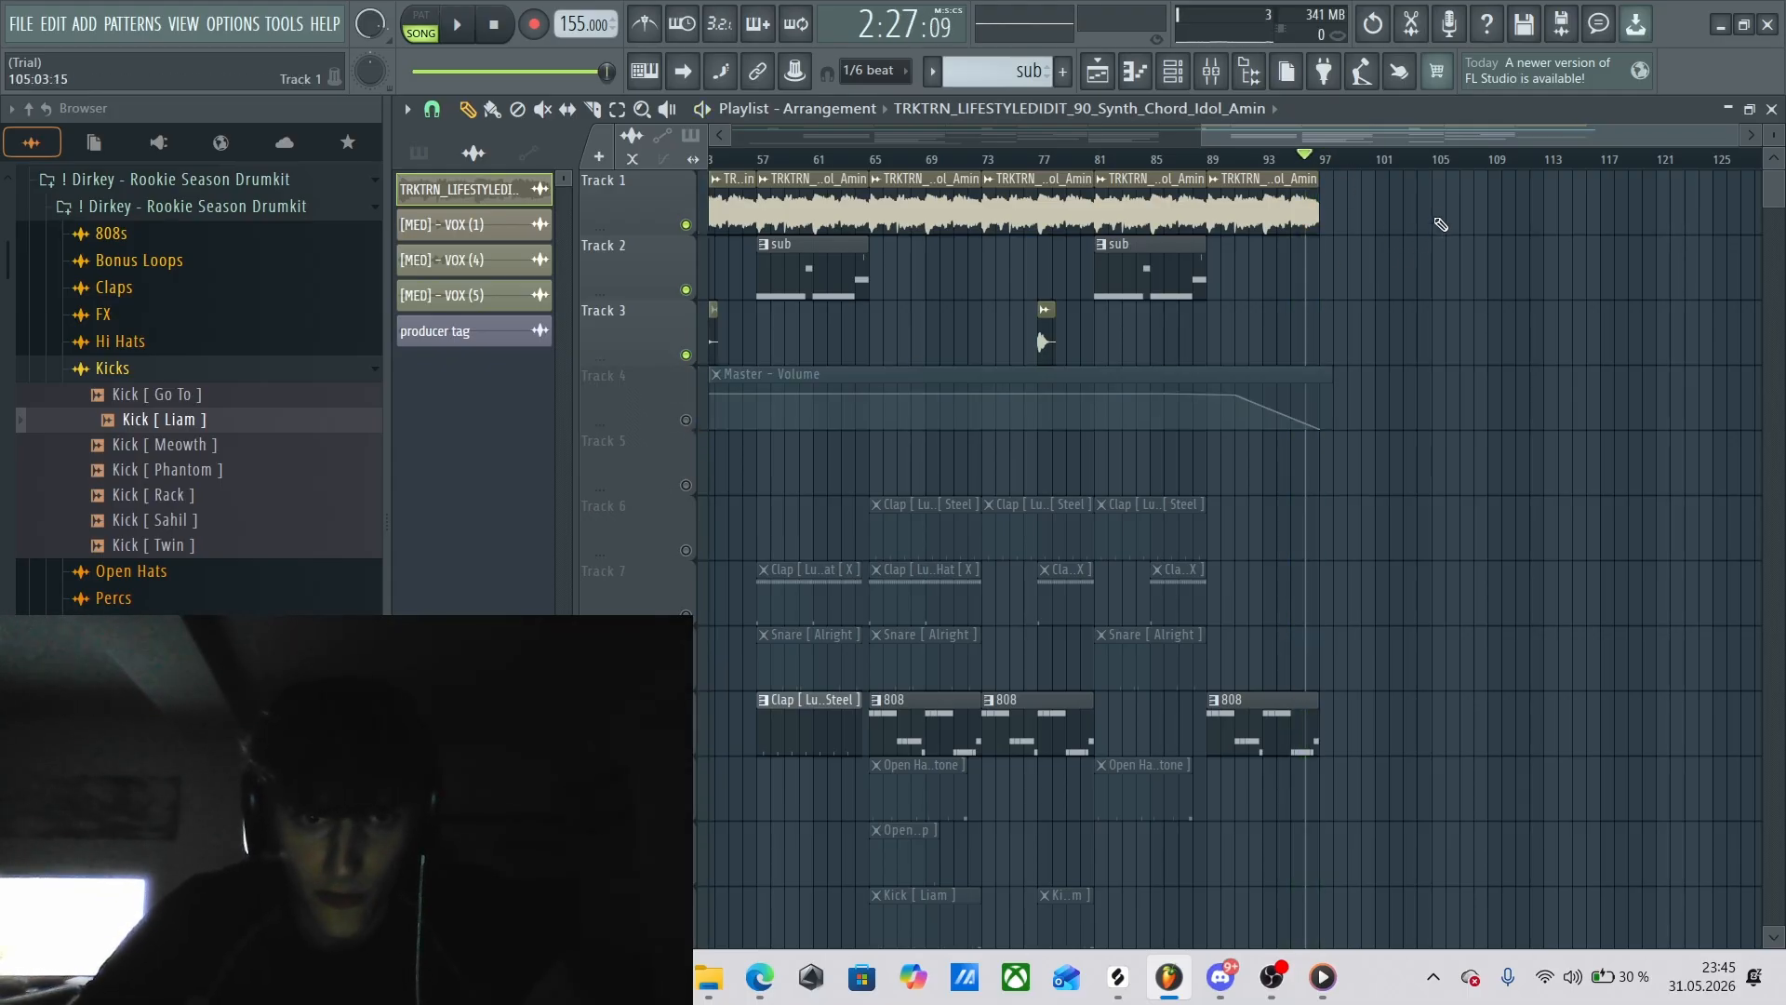
{"action": "key", "text": "space"}
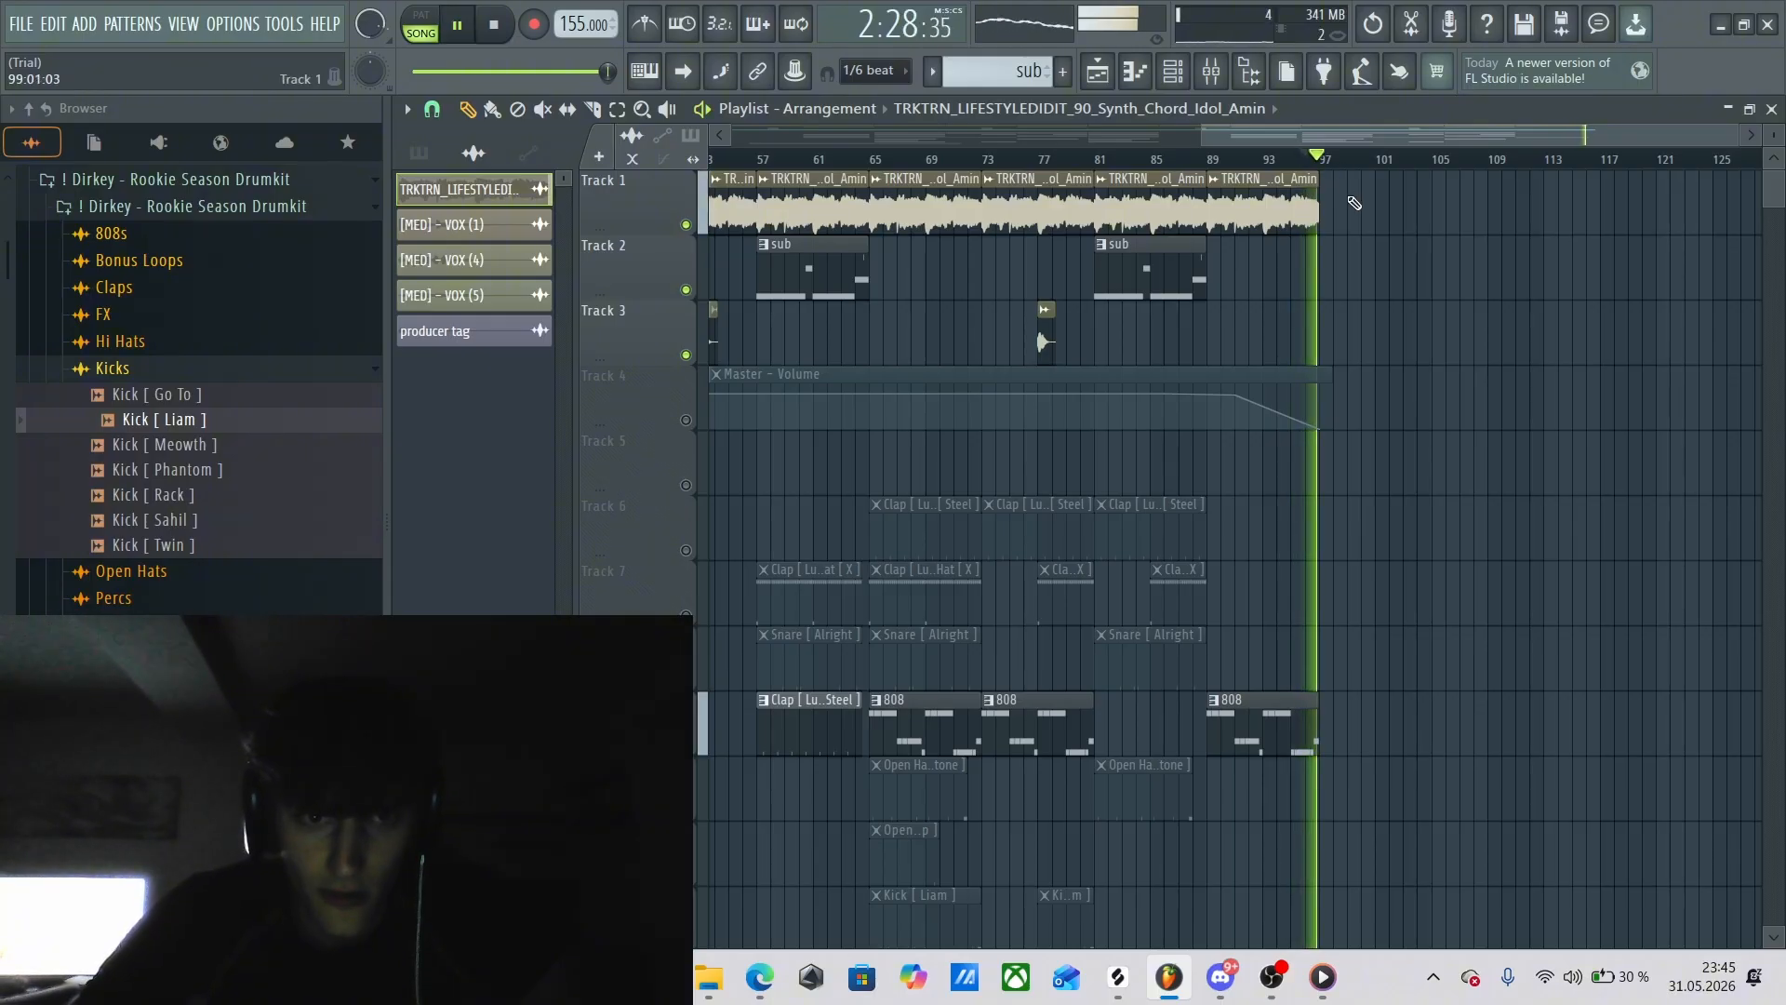
{"action": "key", "text": "space"}
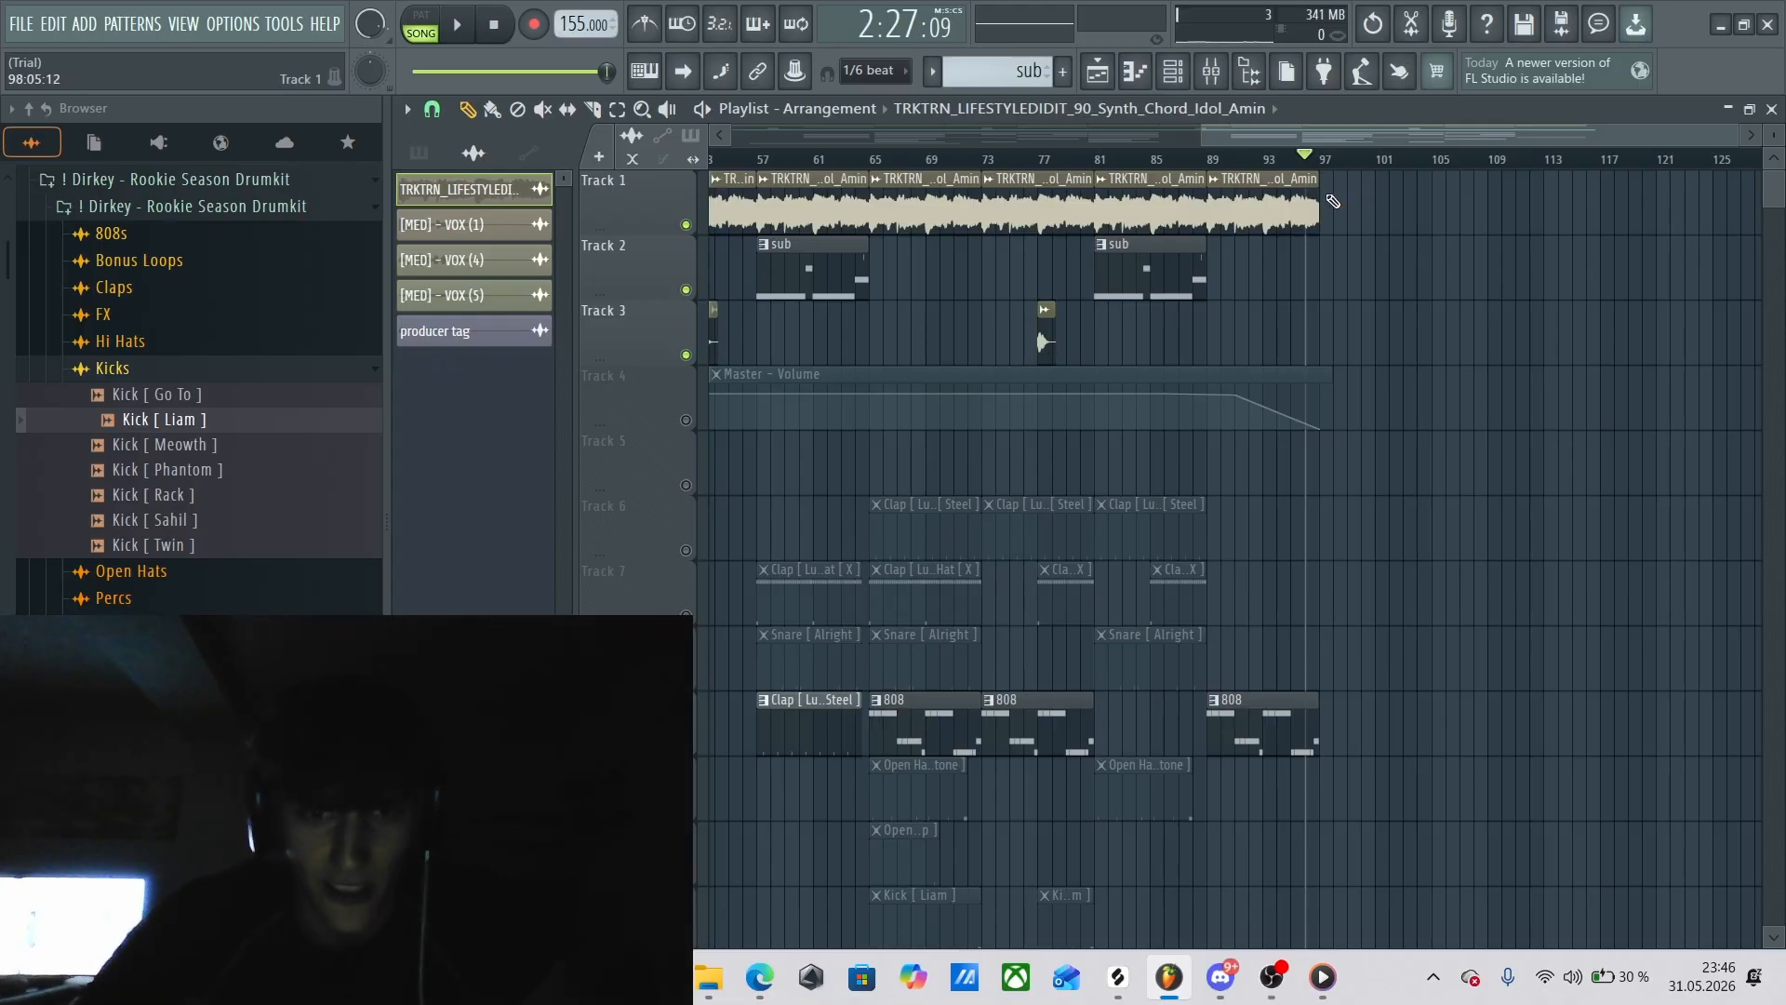
Return the playhead to bar 89 and unmute the Master - Volume automation on Track 4.
{"action": "left_click", "coordinate": [1222, 156]}
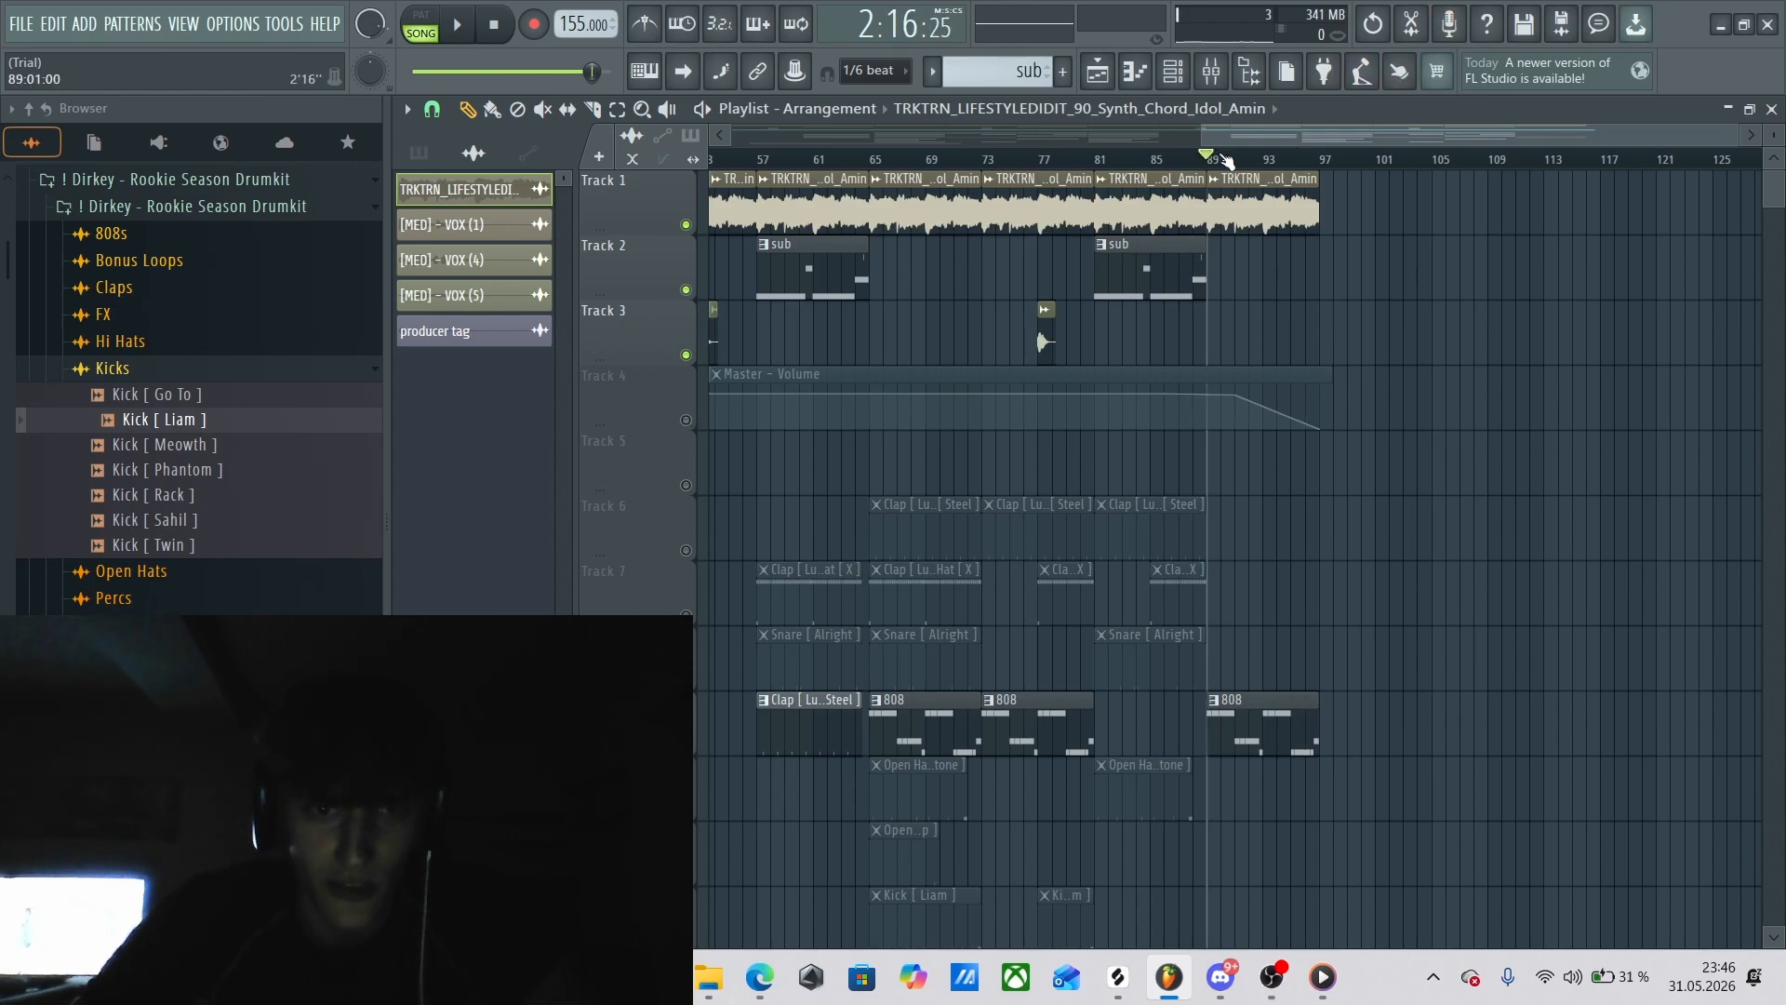
{"action": "left_click", "coordinate": [685, 419]}
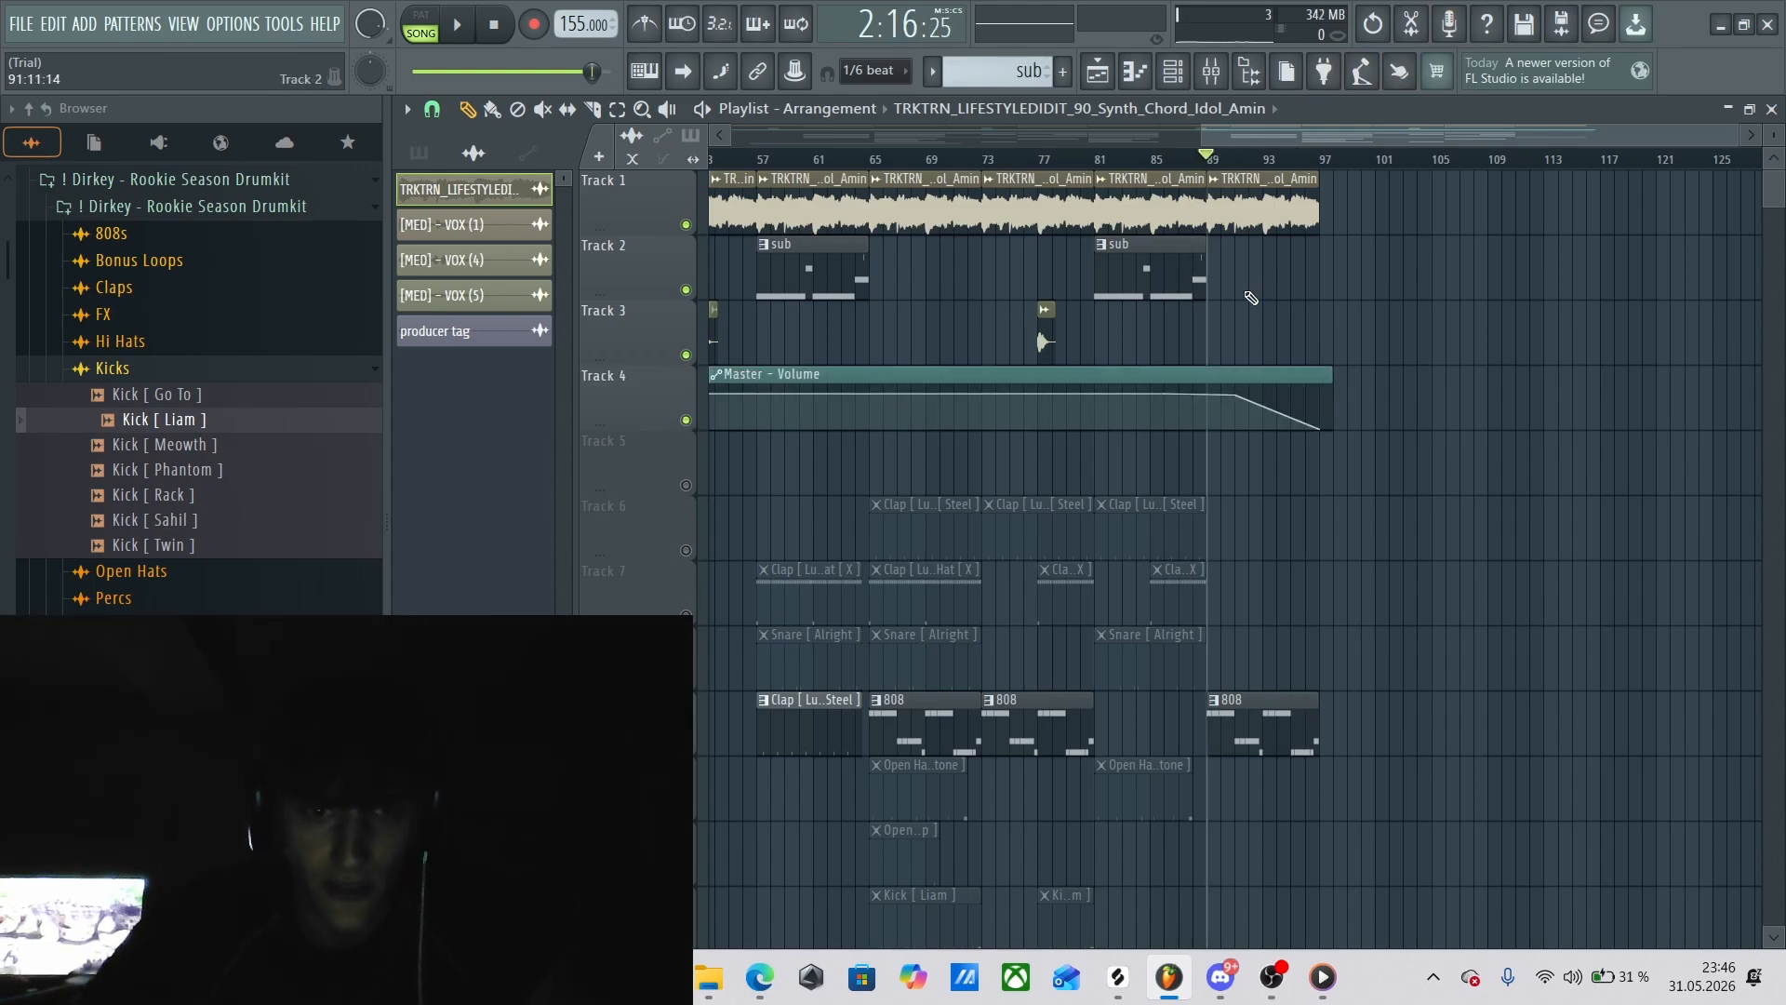
{"action": "mouse_move", "coordinate": [1240, 164]}
{"action": "left_mouse_down"}
{"action": "mouse_move", "coordinate": [1305, 165]}
{"action": "mouse_move", "coordinate": [1223, 169]}
{"action": "left_mouse_up"}
{"action": "left_click", "coordinate": [507, 188]}
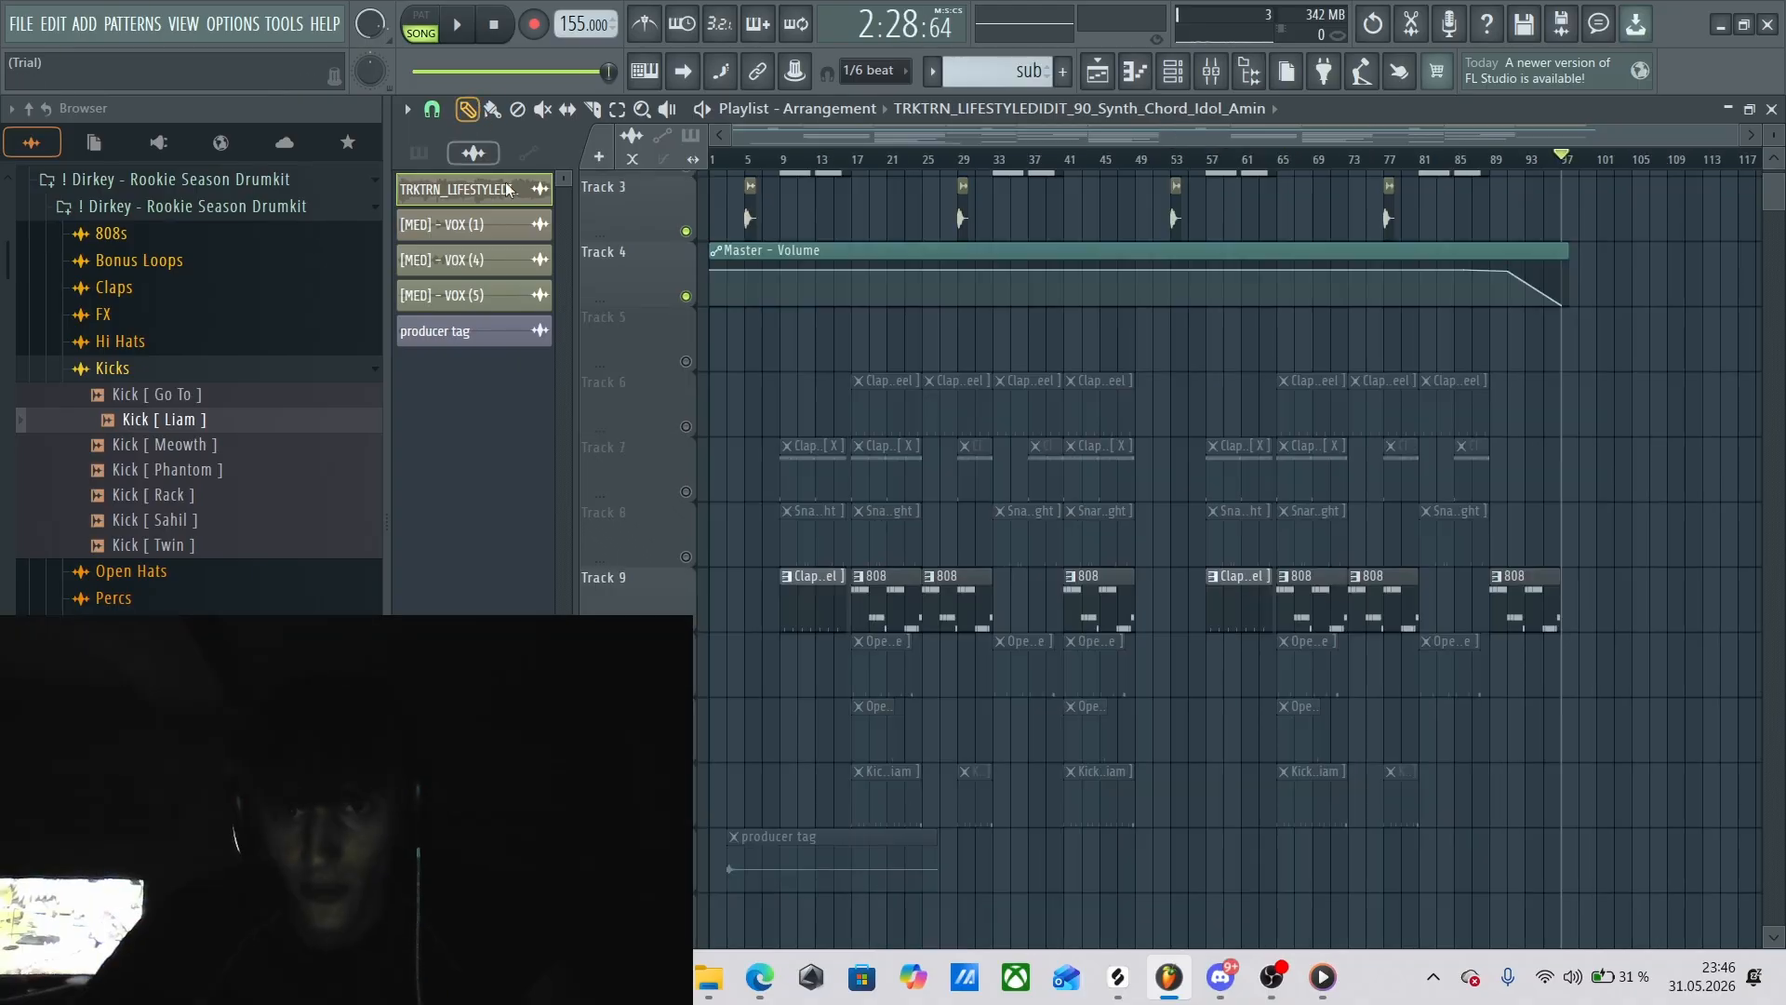
Unmute all tracks, mute Tracks 1 to 4, and play the drums and 808 alone from bar 17, then stop.
{"action": "right_click", "coordinate": [690, 428]}
{"action": "right_click", "coordinate": [690, 428]}
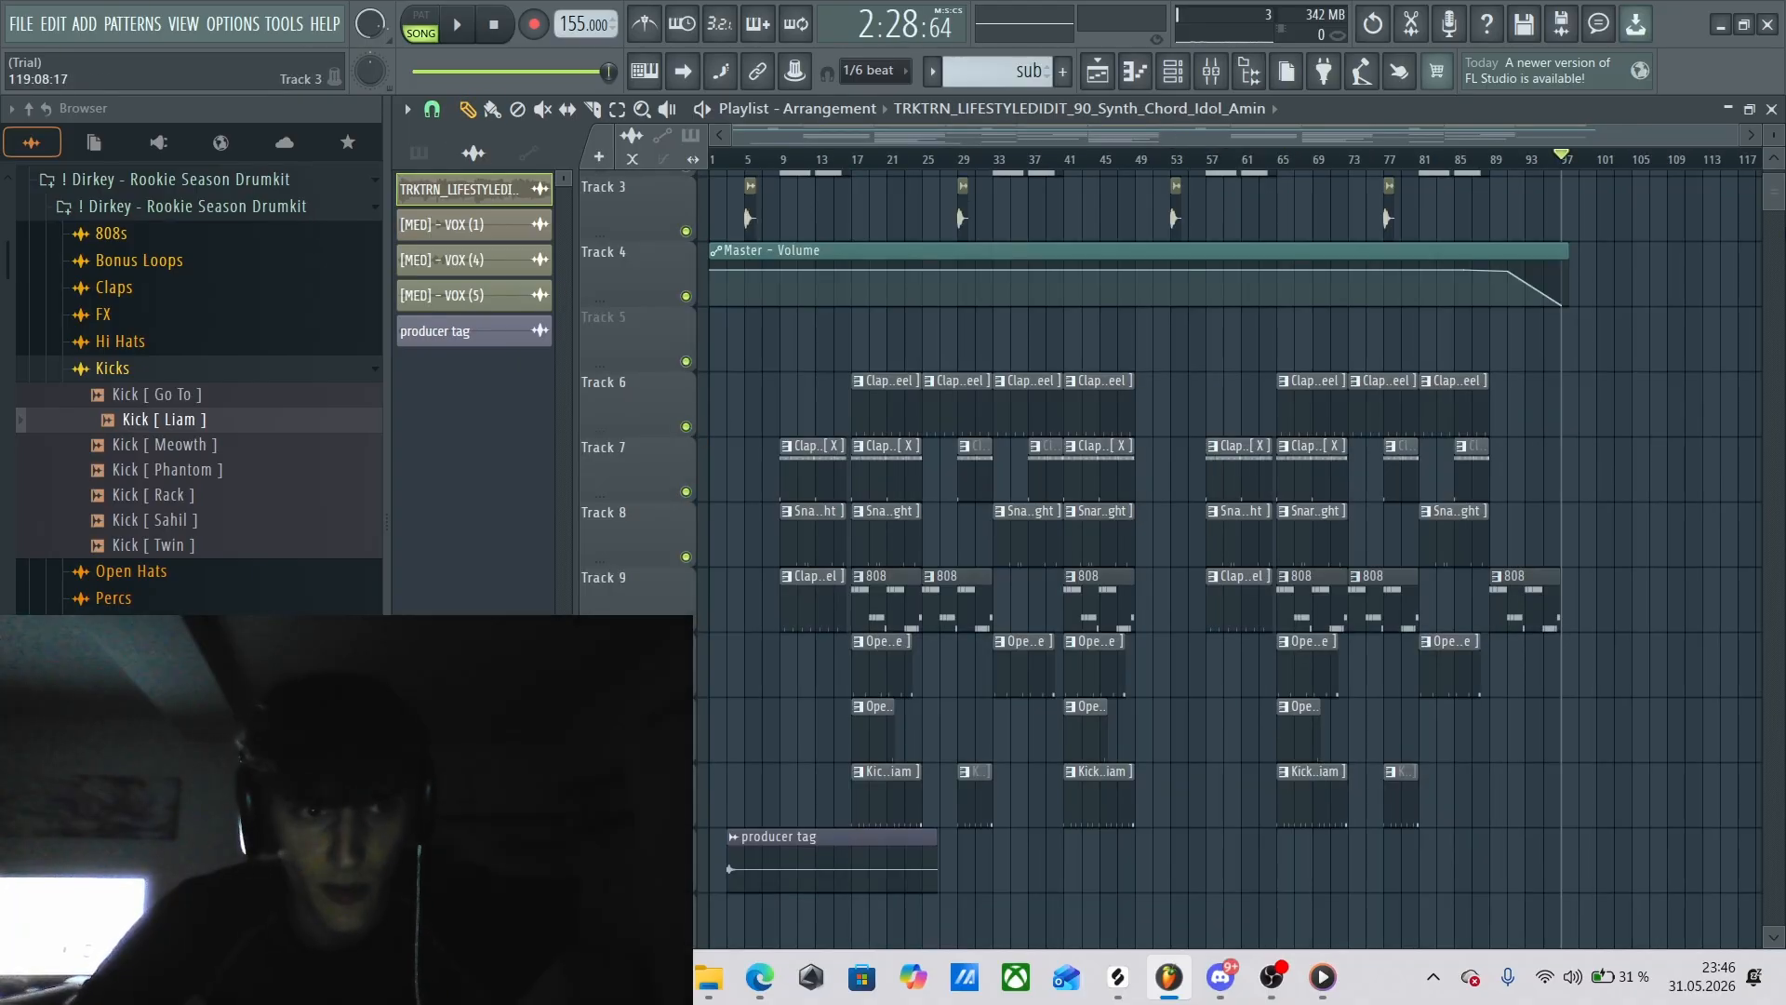
{"action": "left_click_drag", "start_coordinate": [1777, 205], "coordinate": [1777, 191]}
{"action": "left_click_drag", "start_coordinate": [687, 456], "coordinate": [693, 224]}
{"action": "key", "text": "space"}
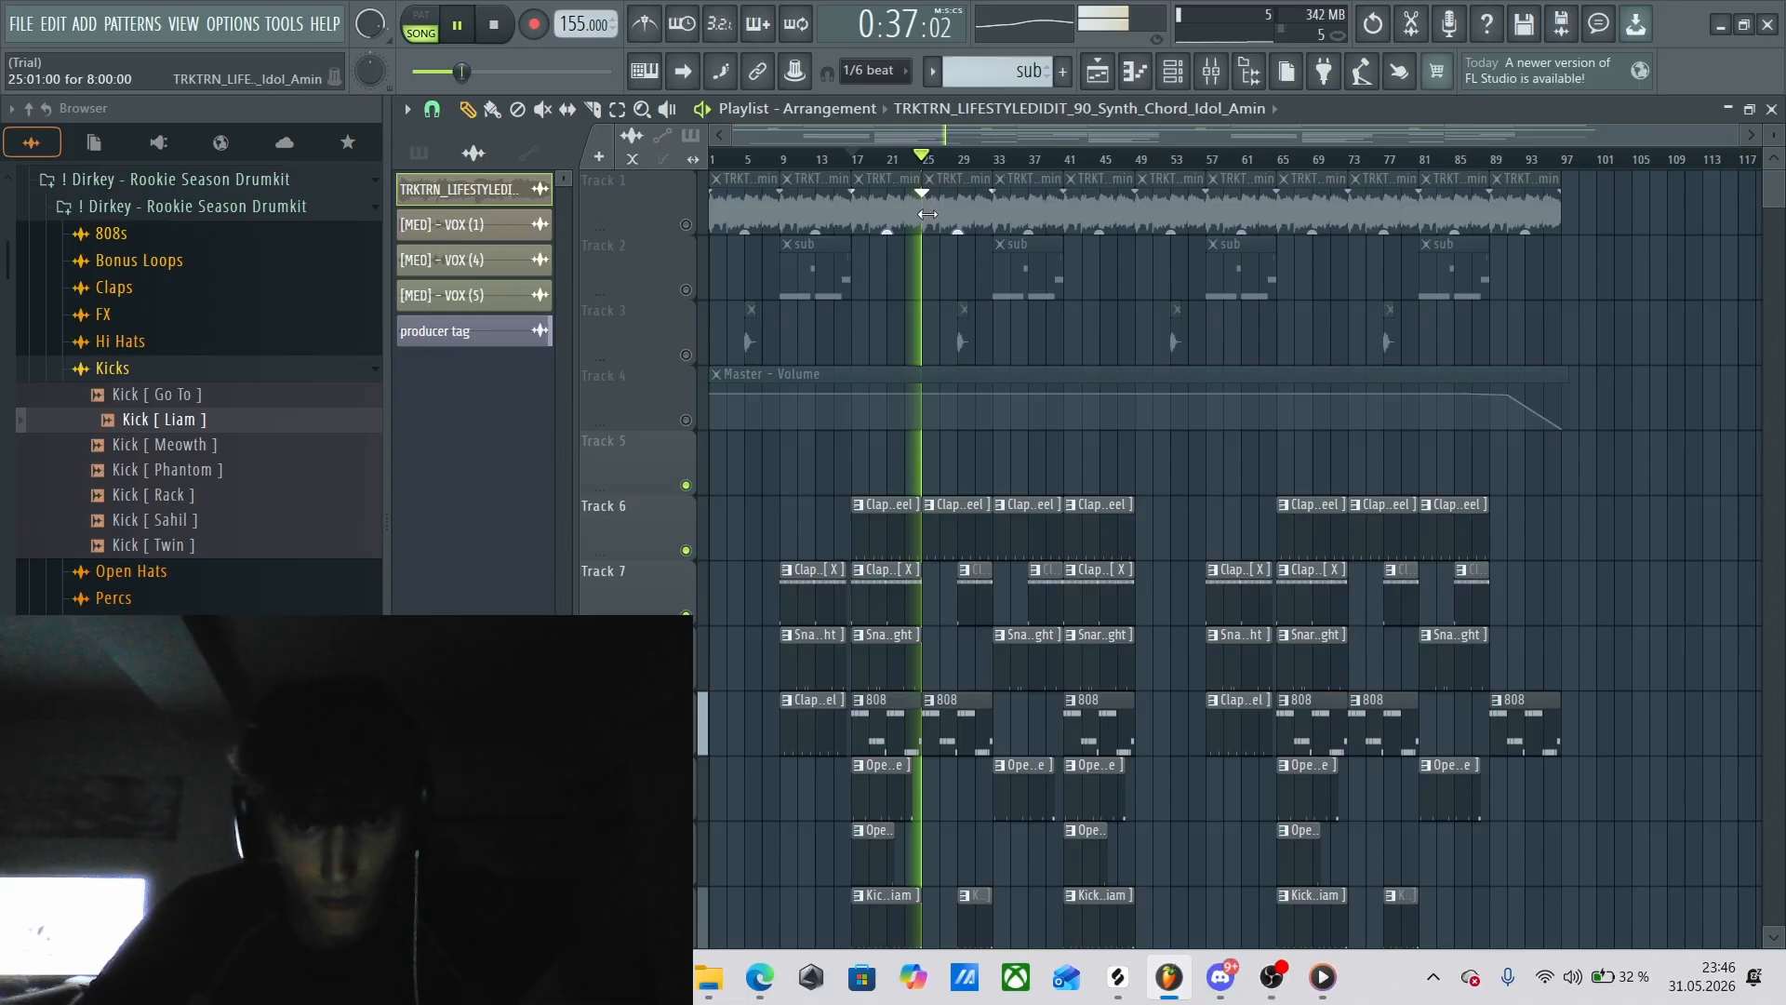
{"action": "key", "text": "space"}
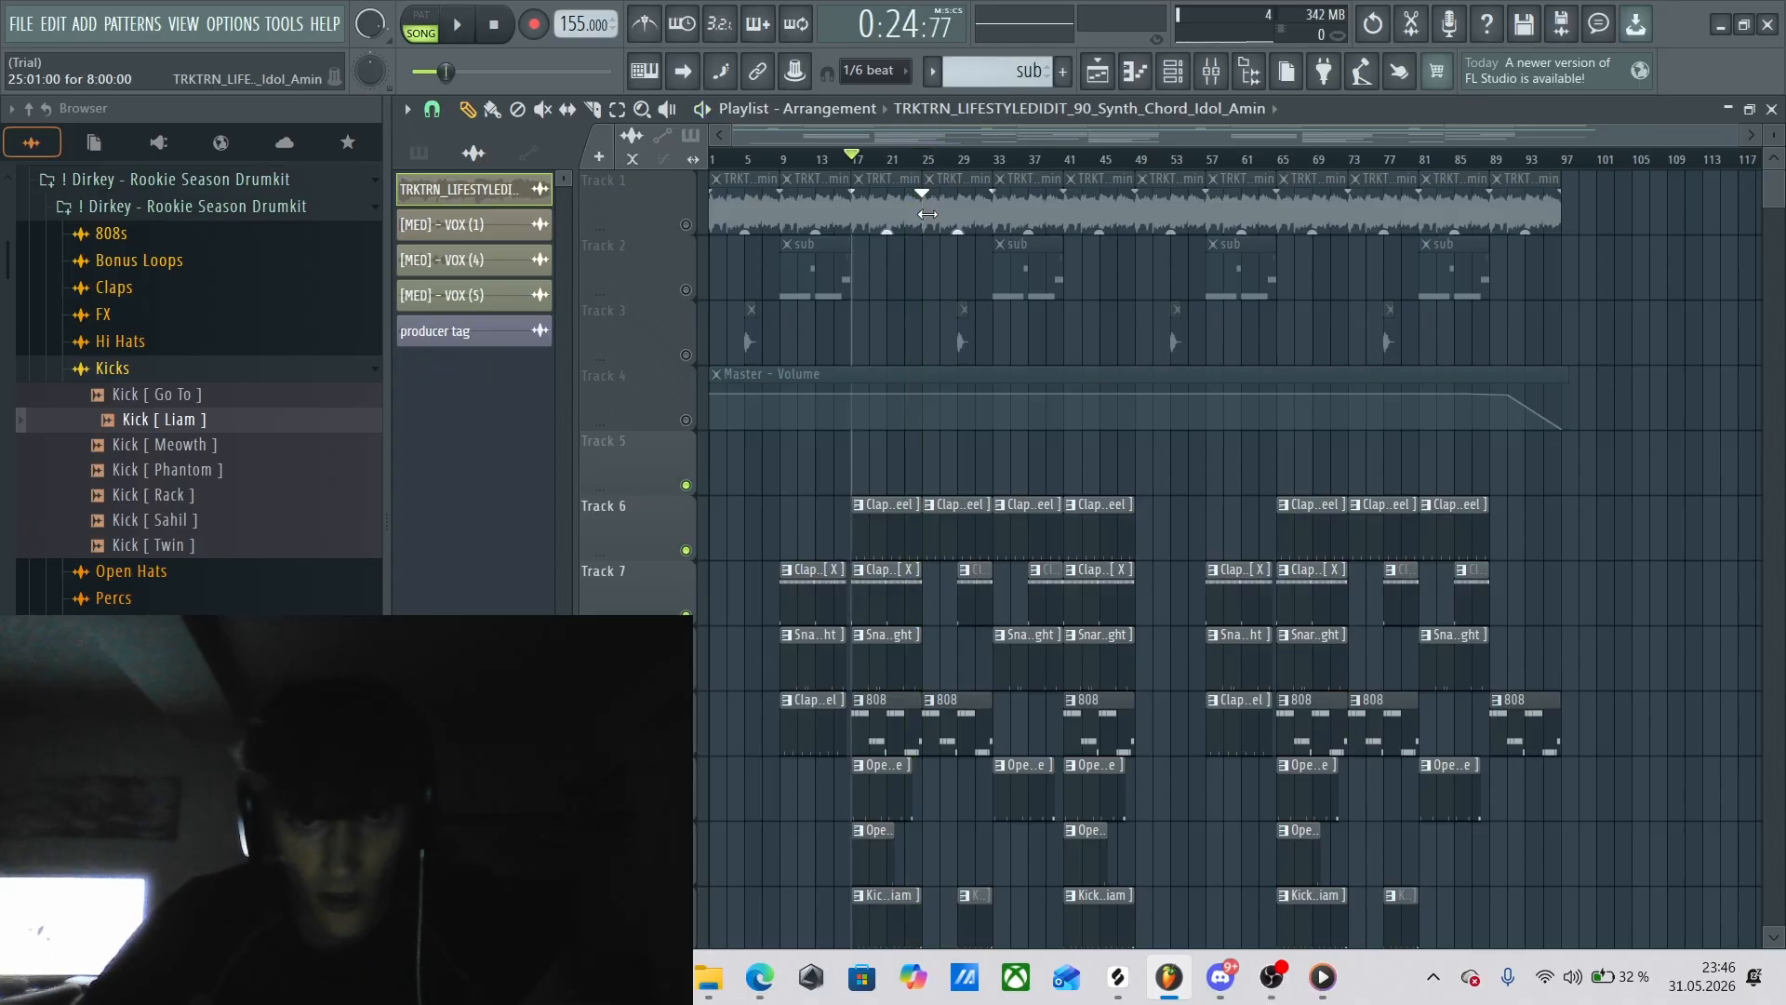
Unmute Track 1, select all of its melody clips, and keep the playhead at bar 17.
{"action": "left_click", "coordinate": [687, 225]}
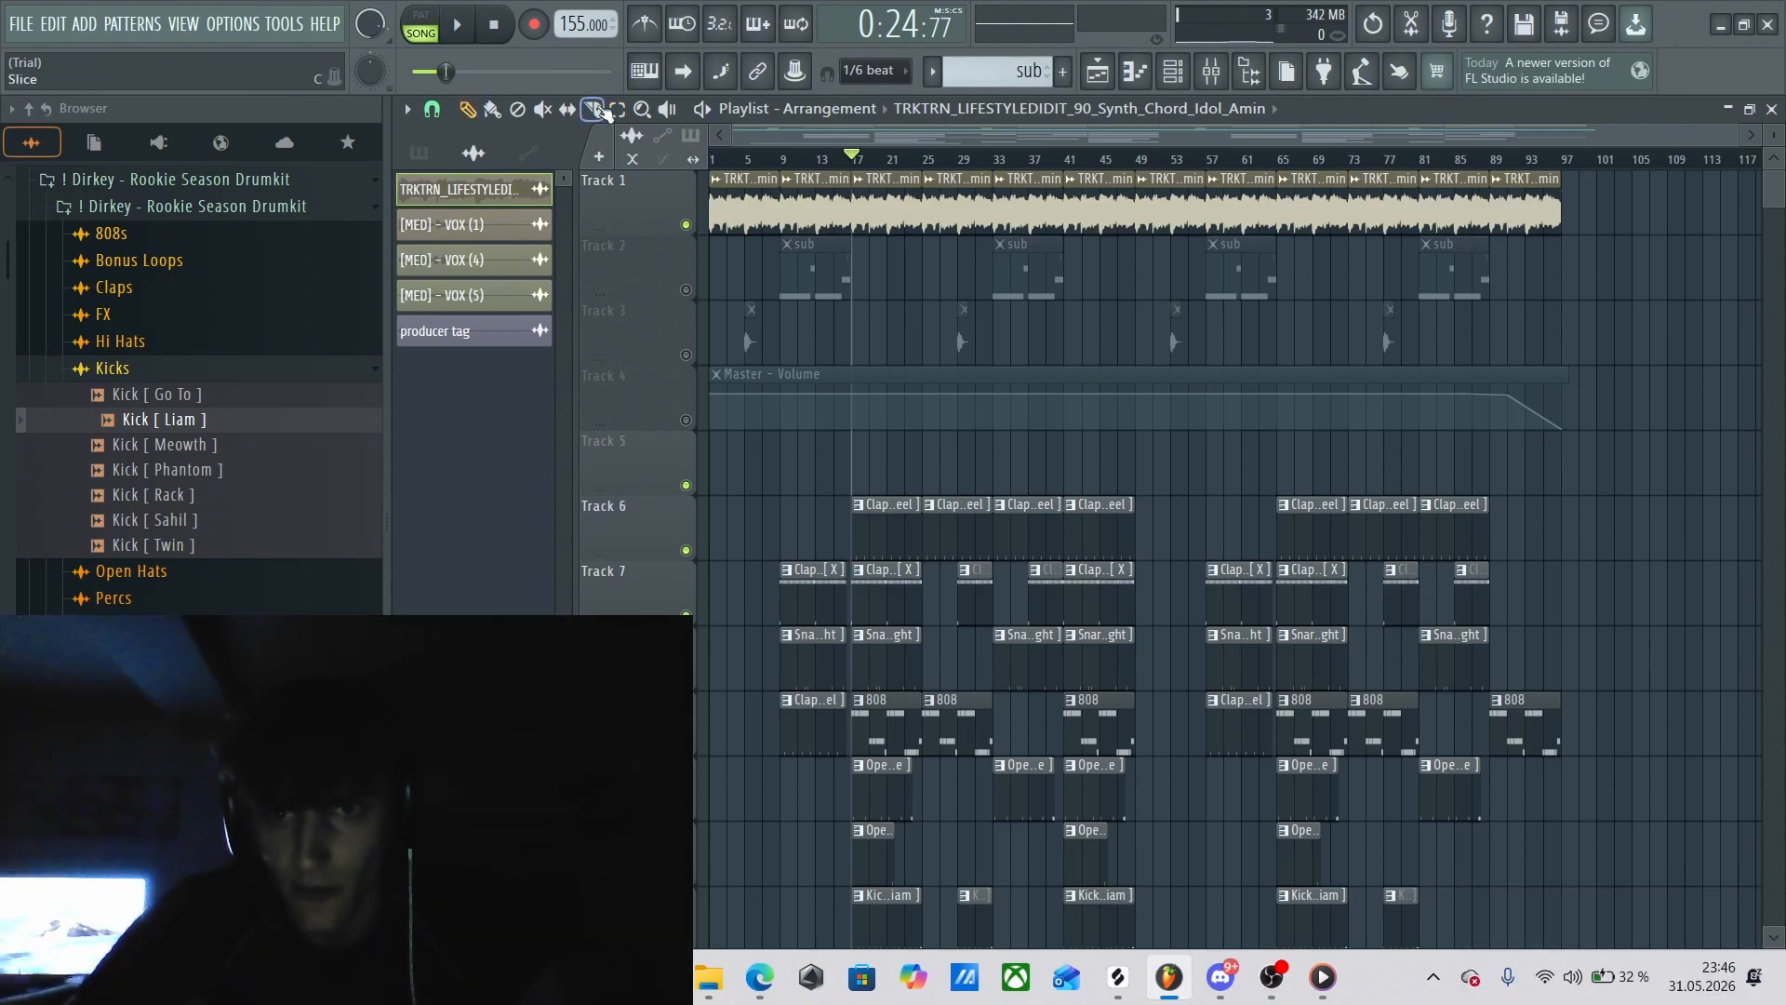
{"action": "left_click_drag", "start_coordinate": [1570, 239], "coordinate": [715, 233]}
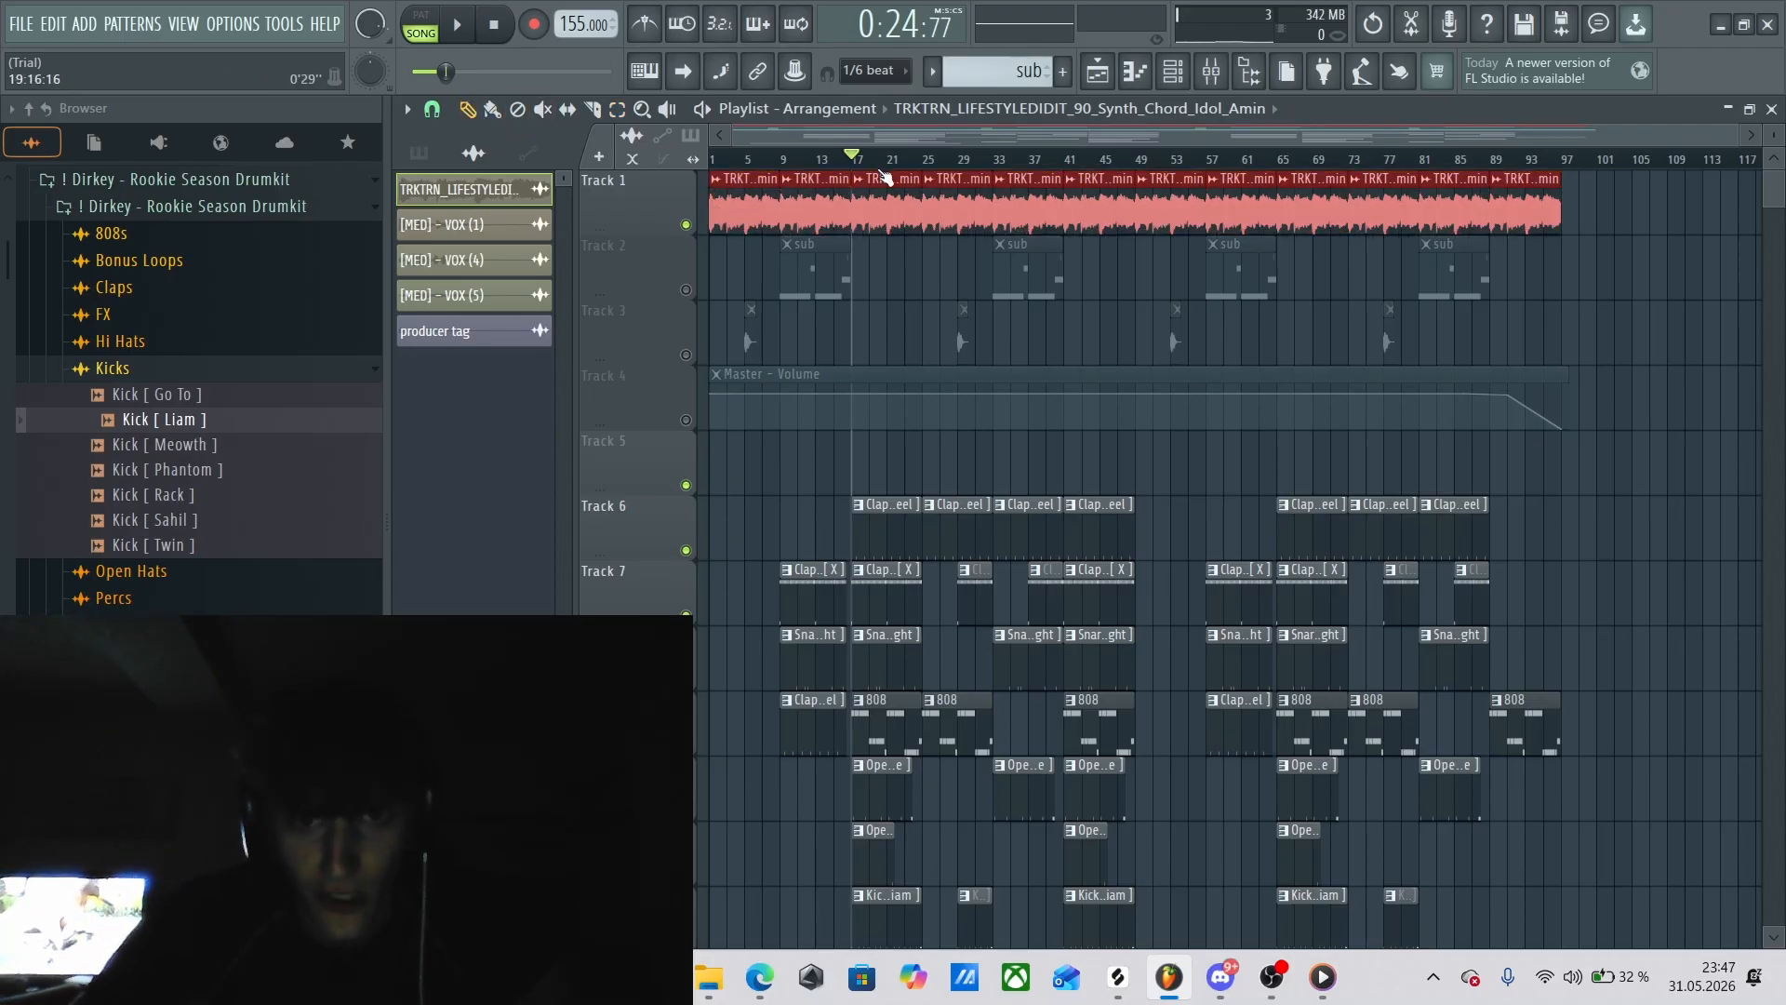
{"action": "mouse_move", "coordinate": [865, 160]}
{"action": "left_mouse_down"}
{"action": "mouse_move", "coordinate": [880, 167]}
{"action": "mouse_move", "coordinate": [852, 167]}
{"action": "left_mouse_up"}
Select the drum and 808 pattern clips on Tracks 6 to 12 from bar 17 to the song's end.
{"action": "scroll", "coordinate": [932, 371], "scroll_direction": "down", "scroll_amount": 5}
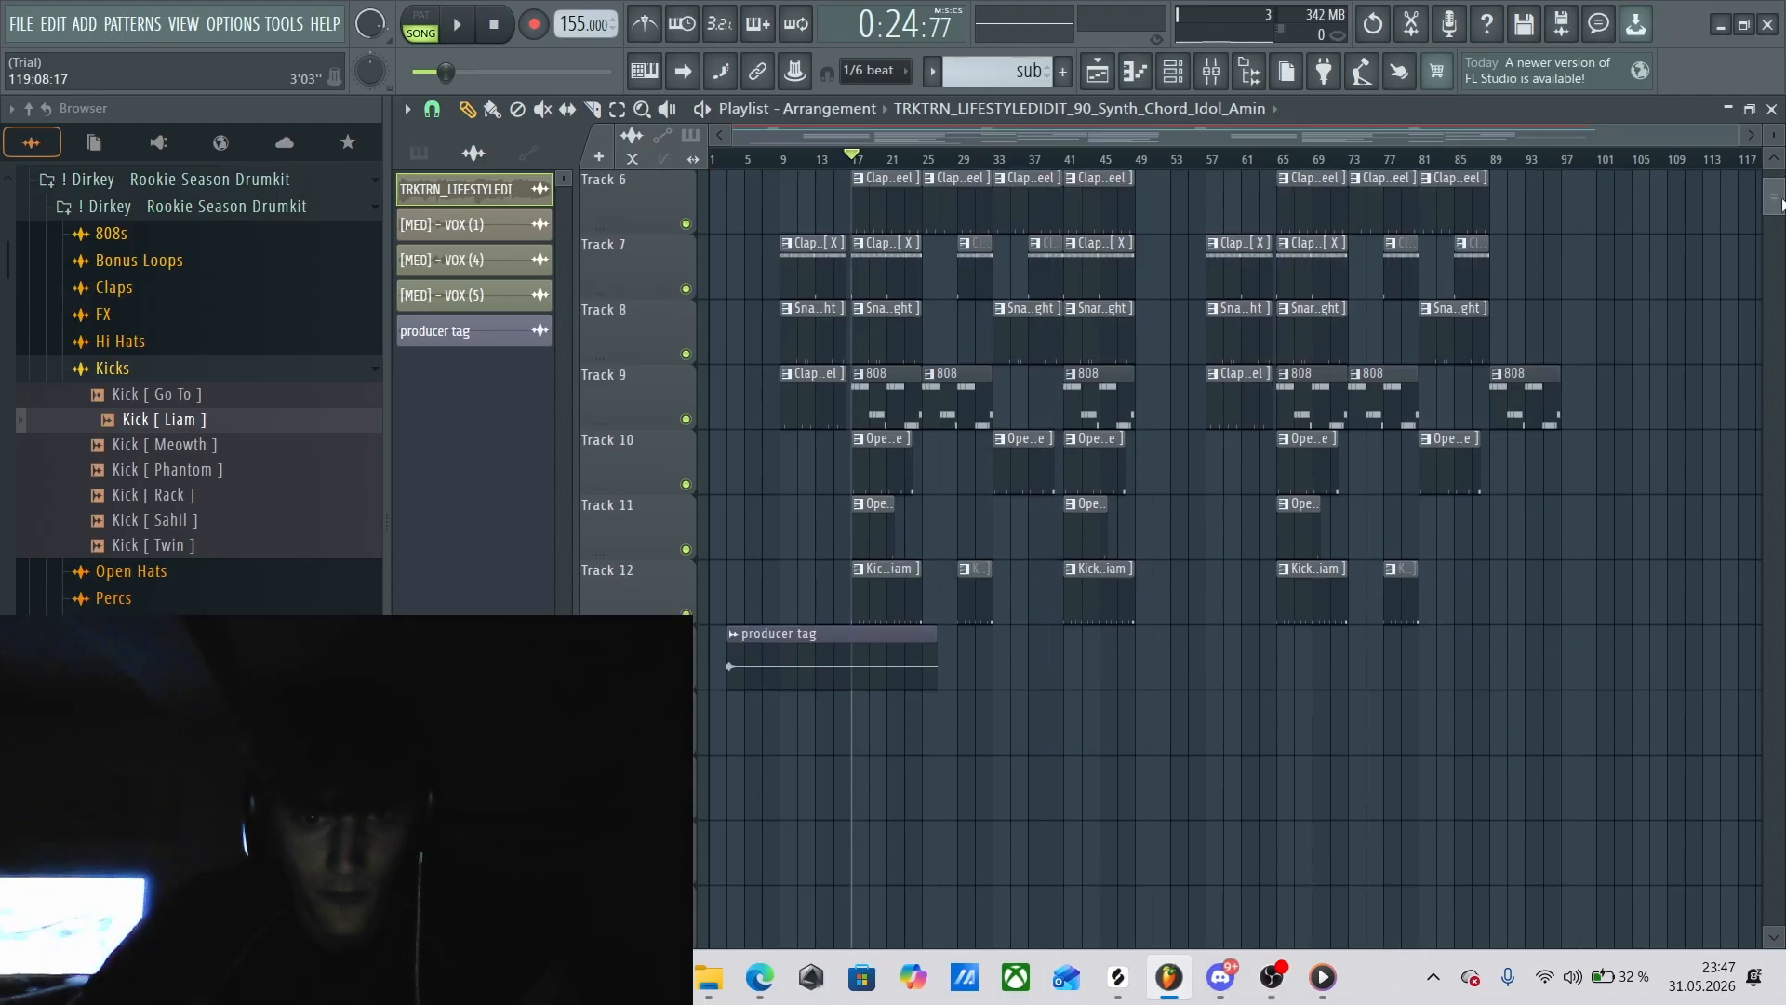
{"action": "scroll", "coordinate": [932, 371], "scroll_direction": "up", "scroll_amount": 3}
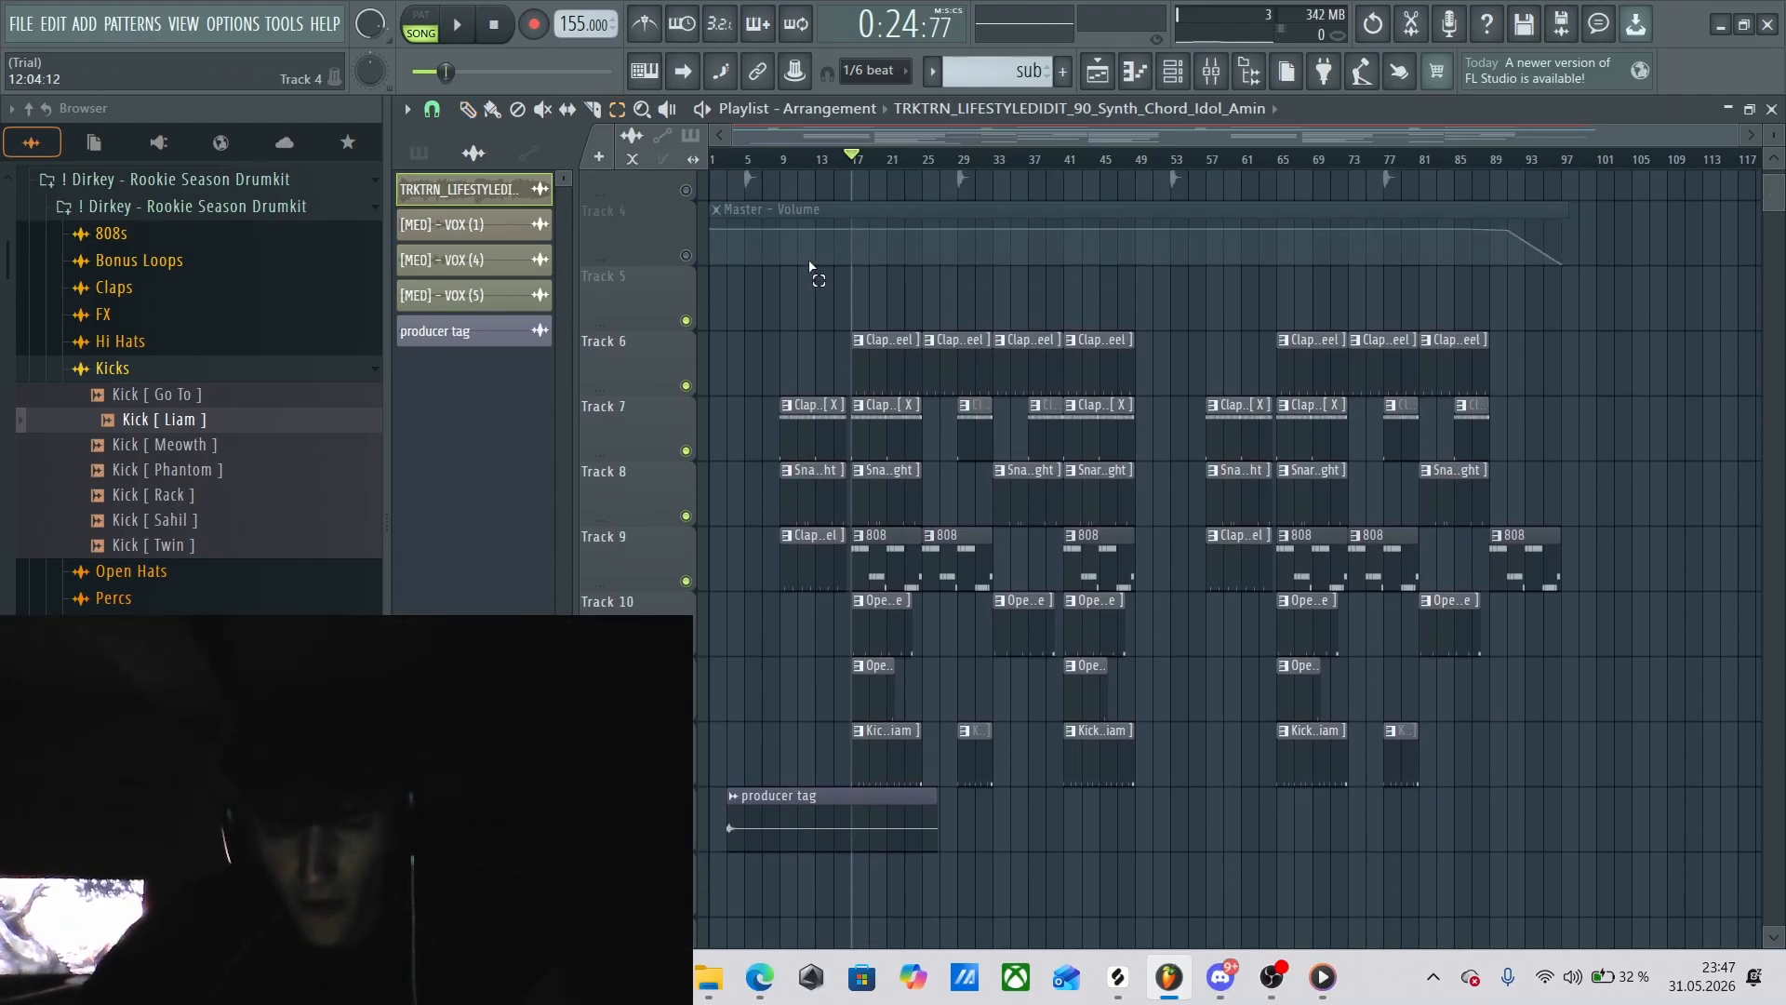
{"action": "left_click_drag", "start_coordinate": [874, 355], "coordinate": [1562, 738]}
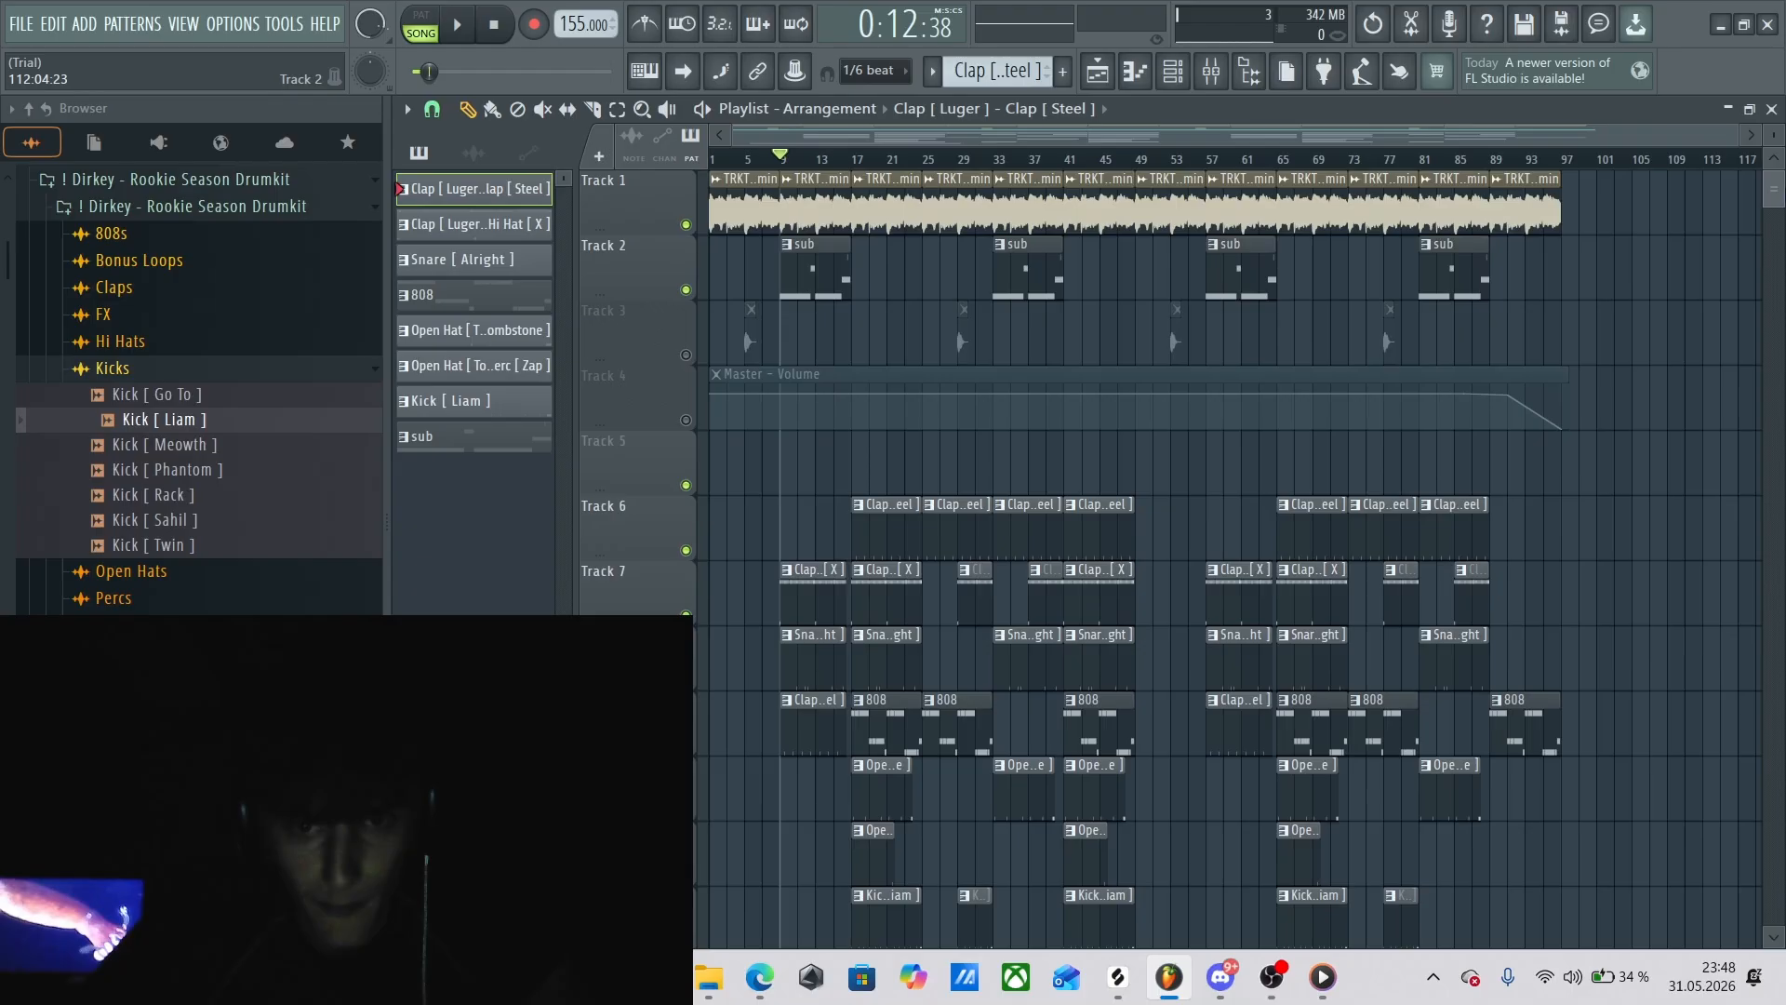
Set the playlist playhead to bar 17, fit the Clap [ Steel ] piano roll to the whole pattern and play it, then stop.
{"action": "scroll", "coordinate": [1171, 558], "scroll_direction": "down", "scroll_amount": 1}
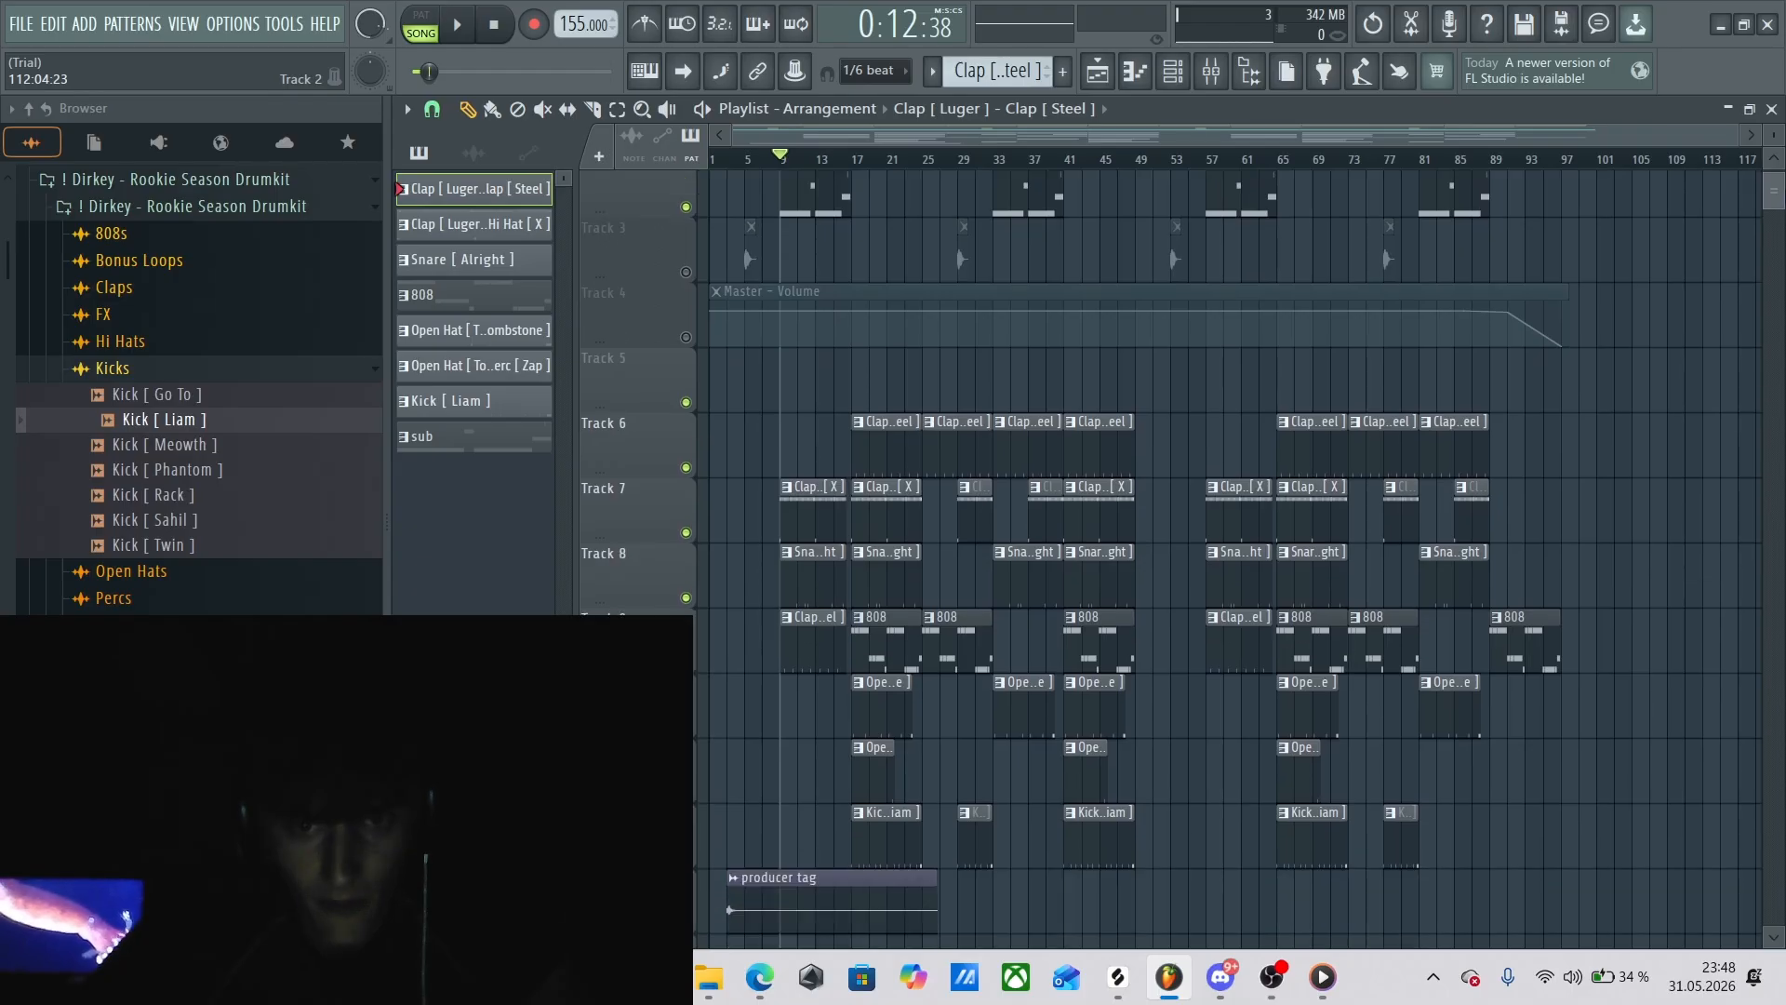
{"action": "left_click_drag", "start_coordinate": [1781, 208], "coordinate": [1781, 196]}
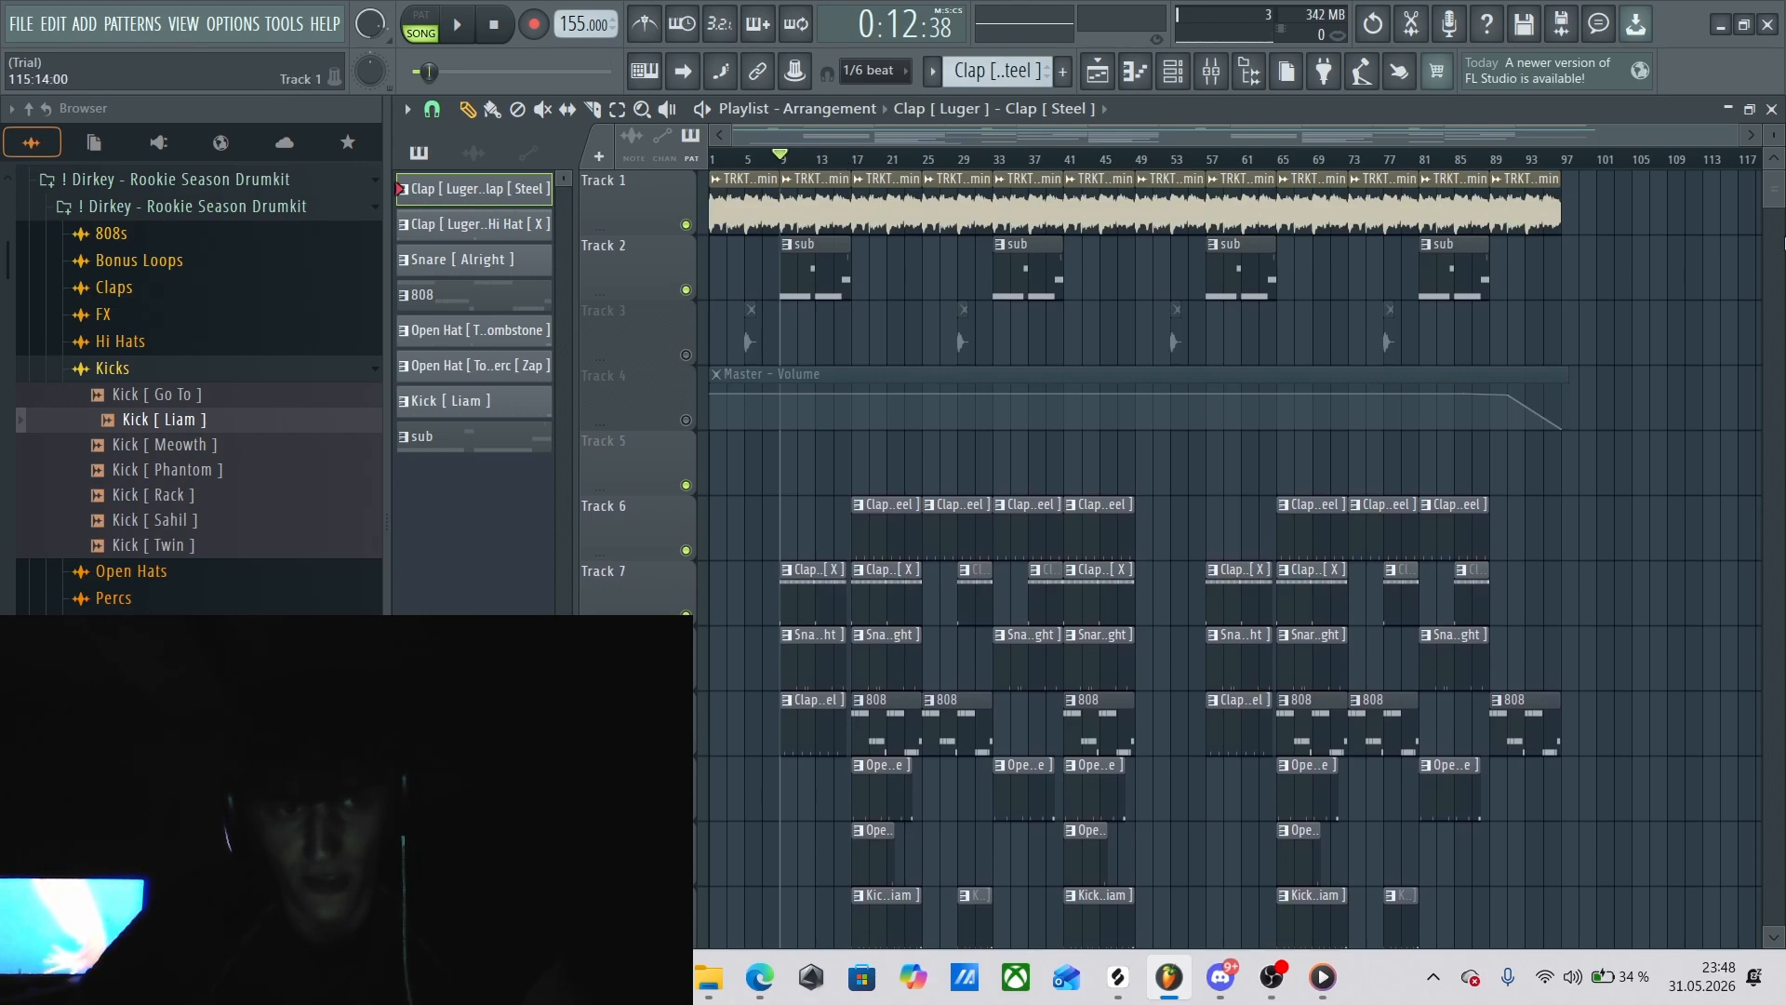
{"action": "left_click_drag", "start_coordinate": [1782, 202], "coordinate": [1782, 203]}
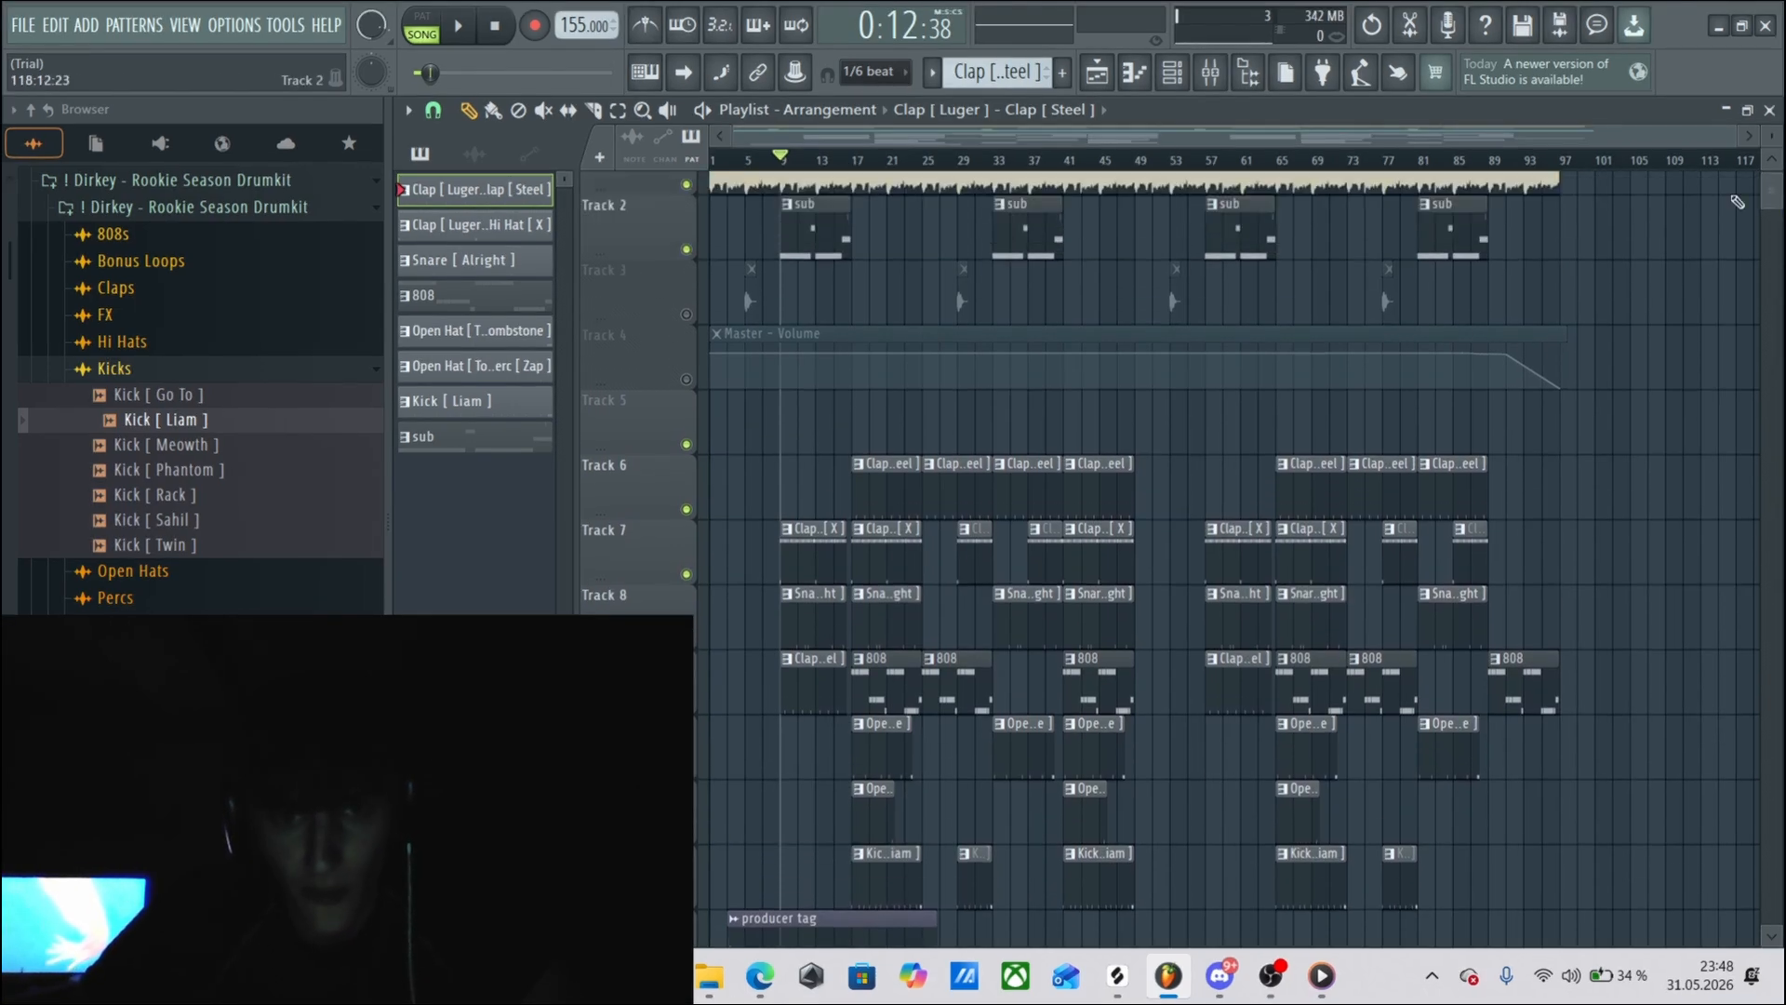
{"action": "left_click", "coordinate": [854, 162]}
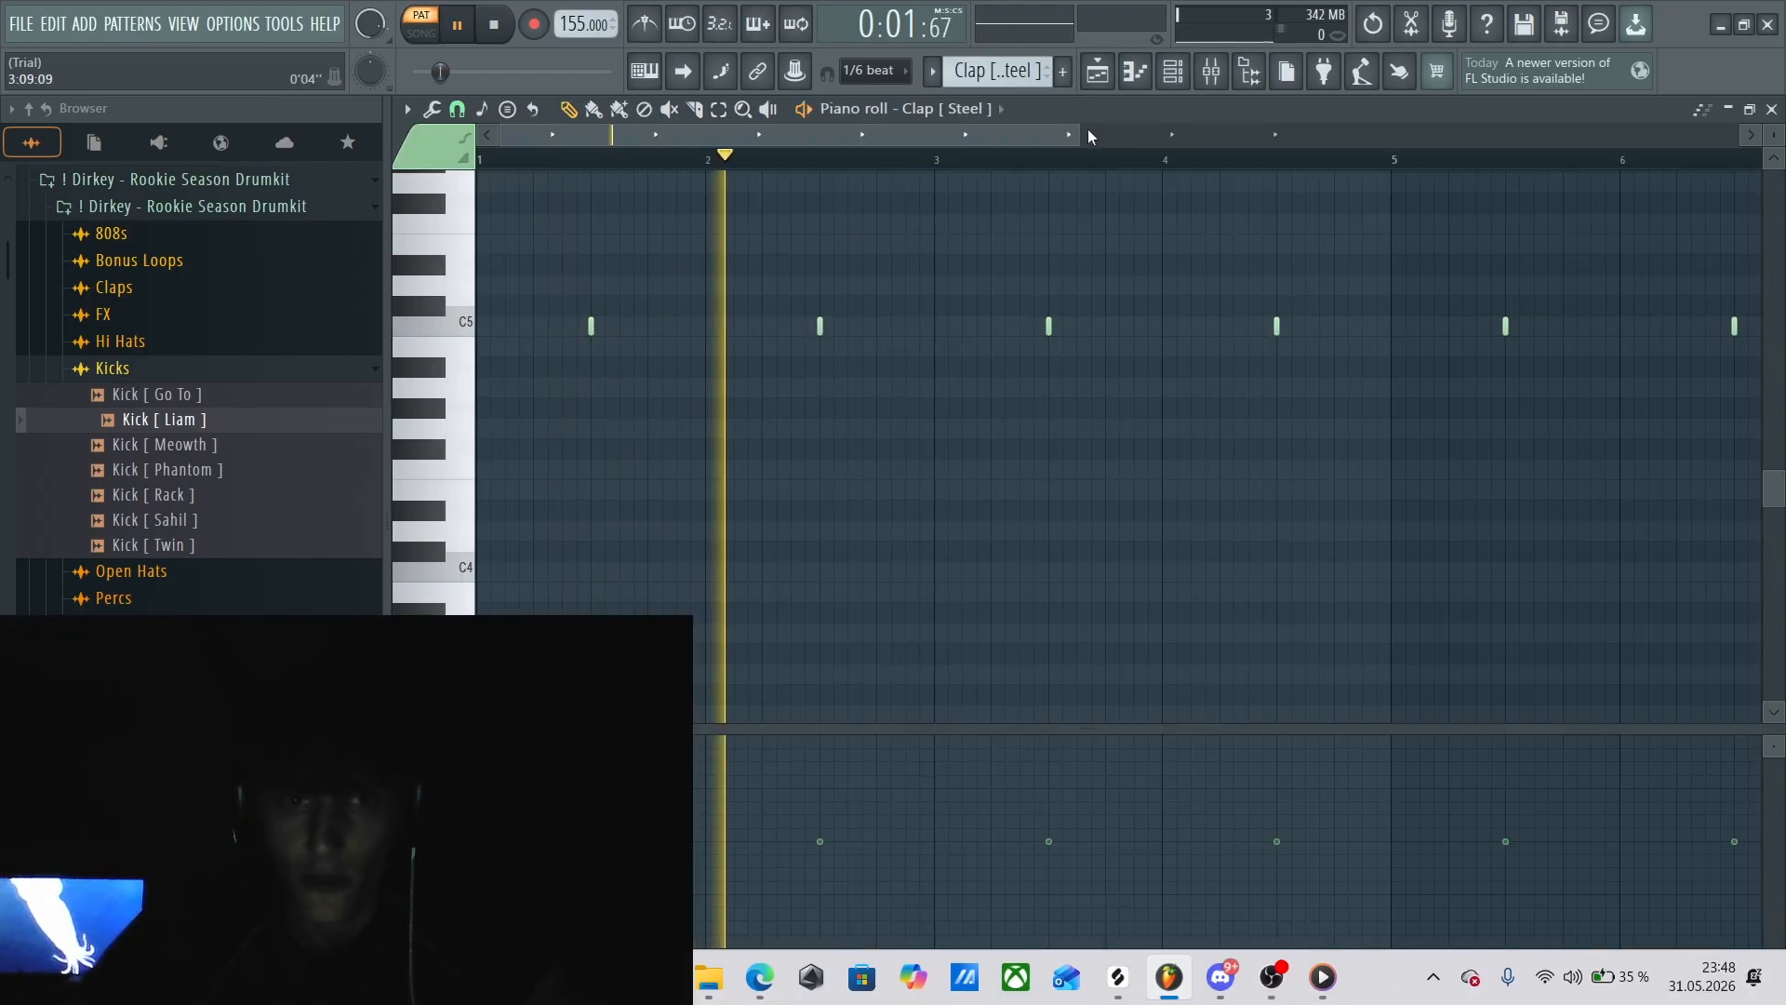
{"action": "left_click_drag", "start_coordinate": [1084, 136], "coordinate": [1517, 136]}
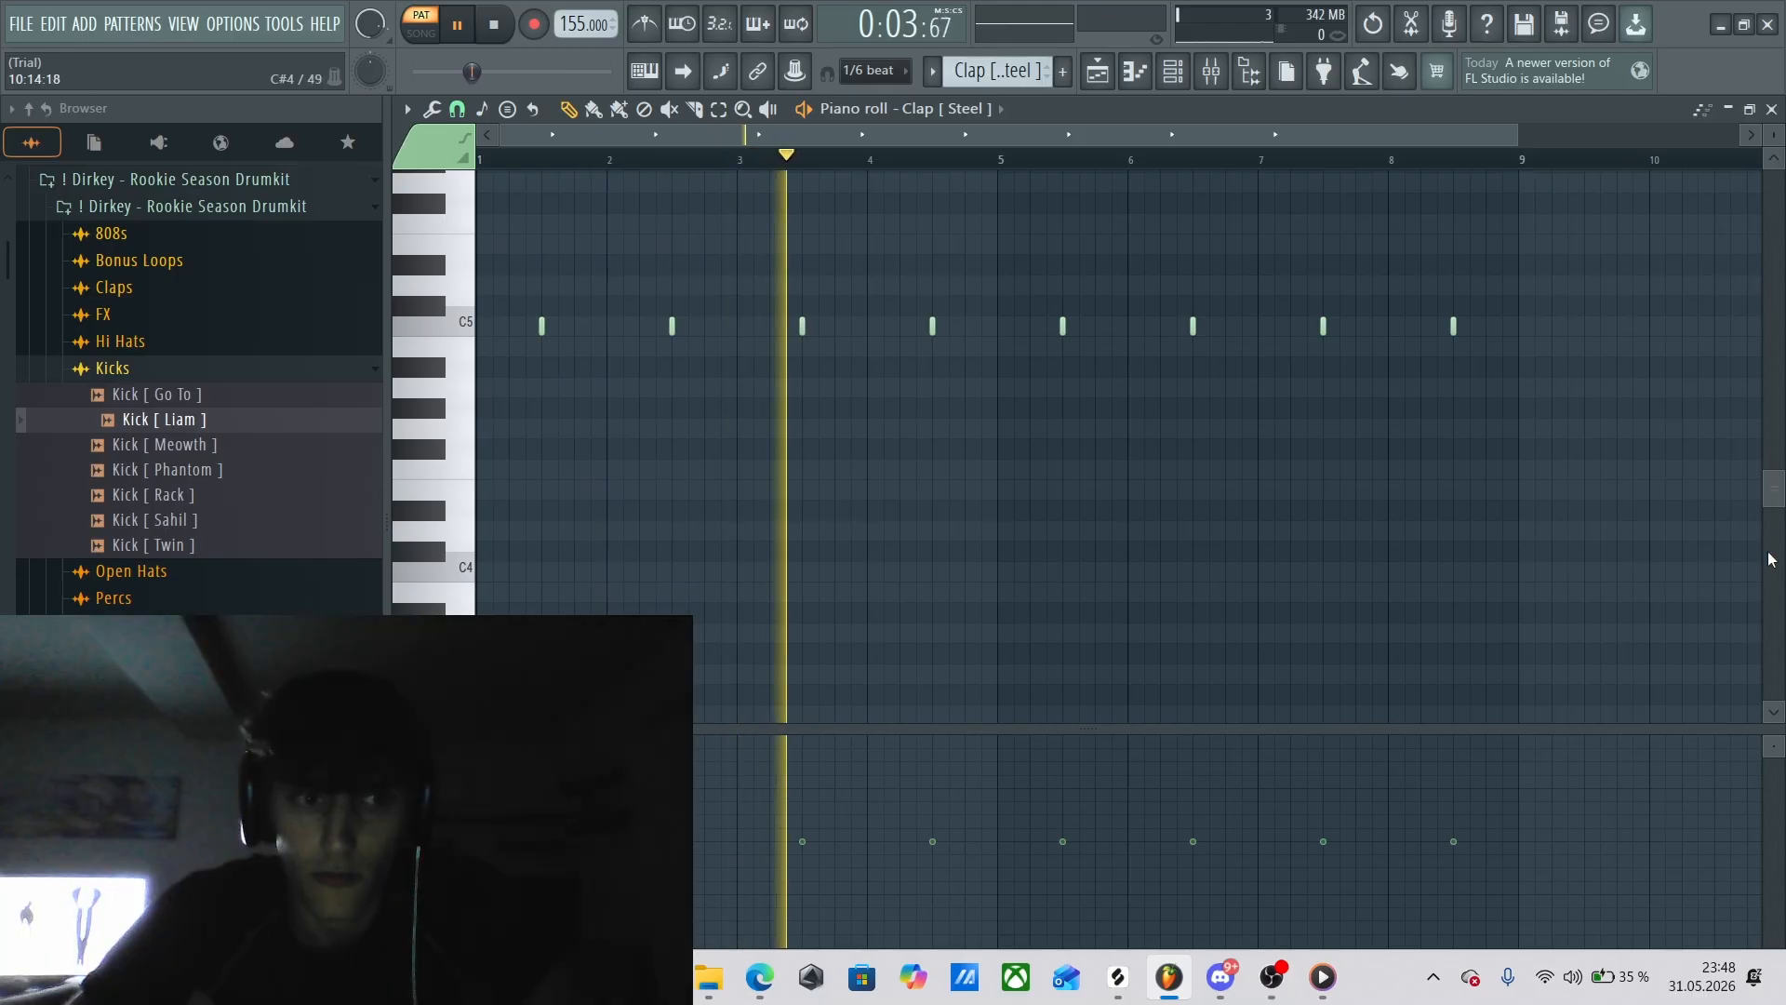
{"action": "scroll", "coordinate": [1031, 549], "scroll_direction": "up", "scroll_amount": 5}
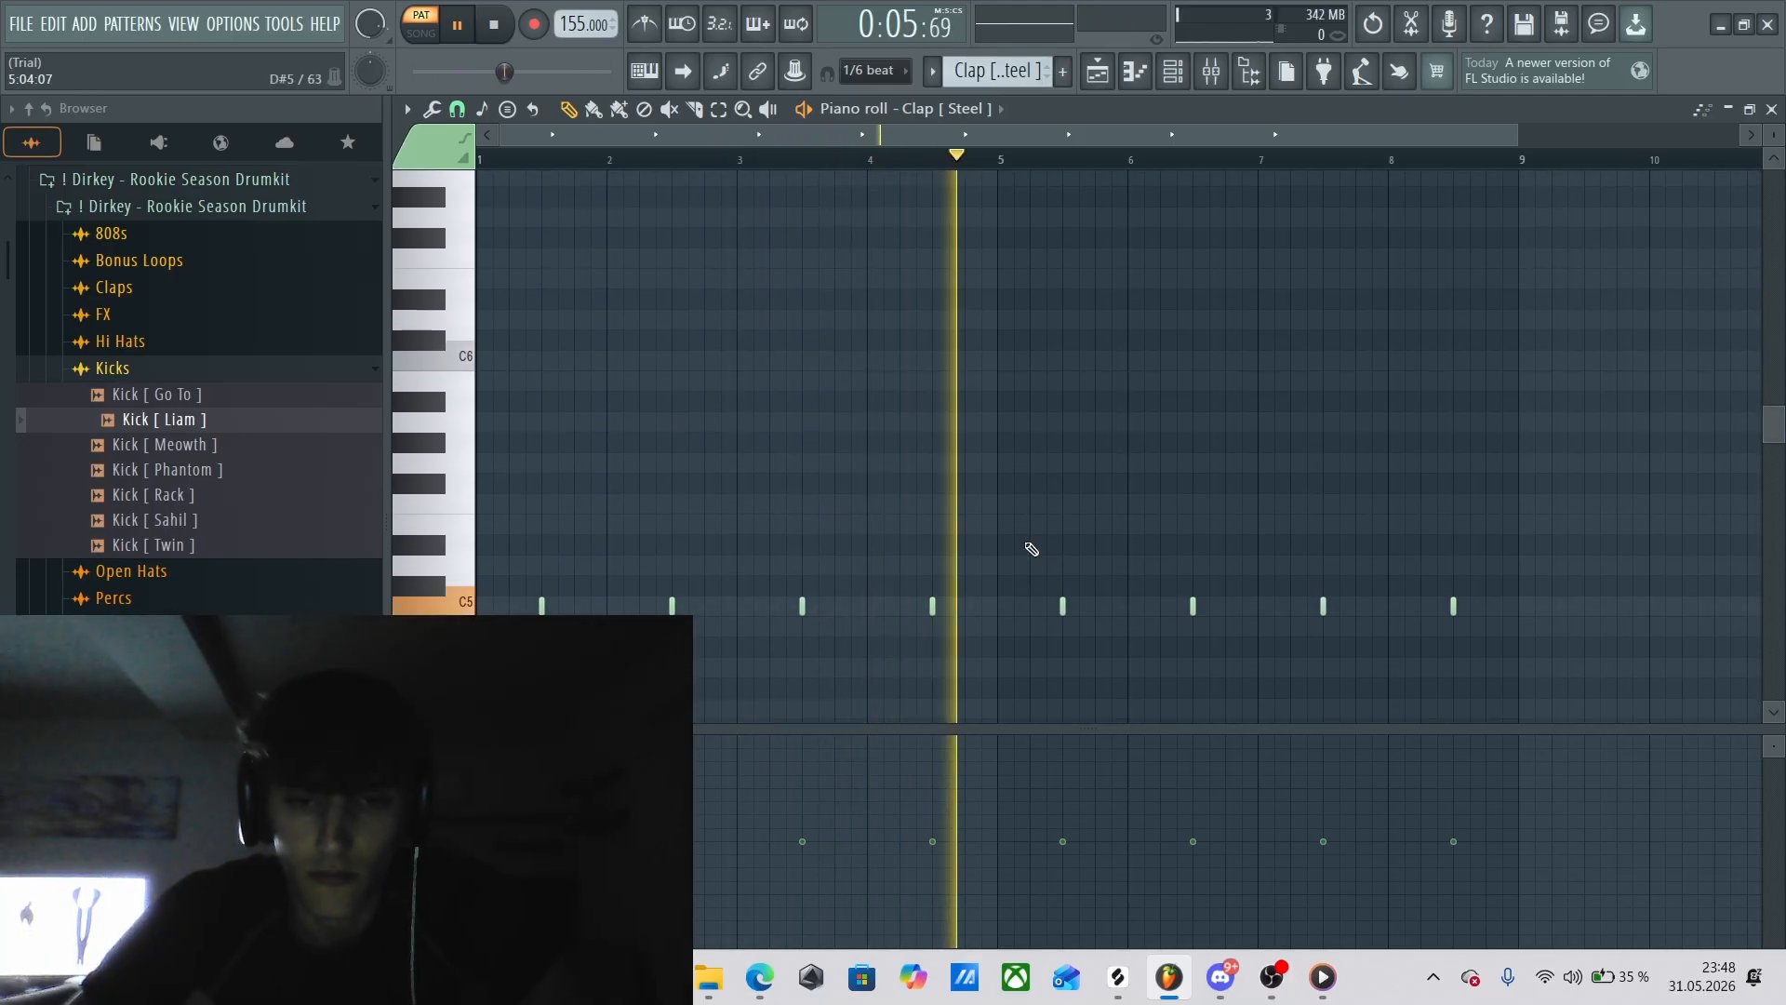
{"action": "key", "text": "space"}
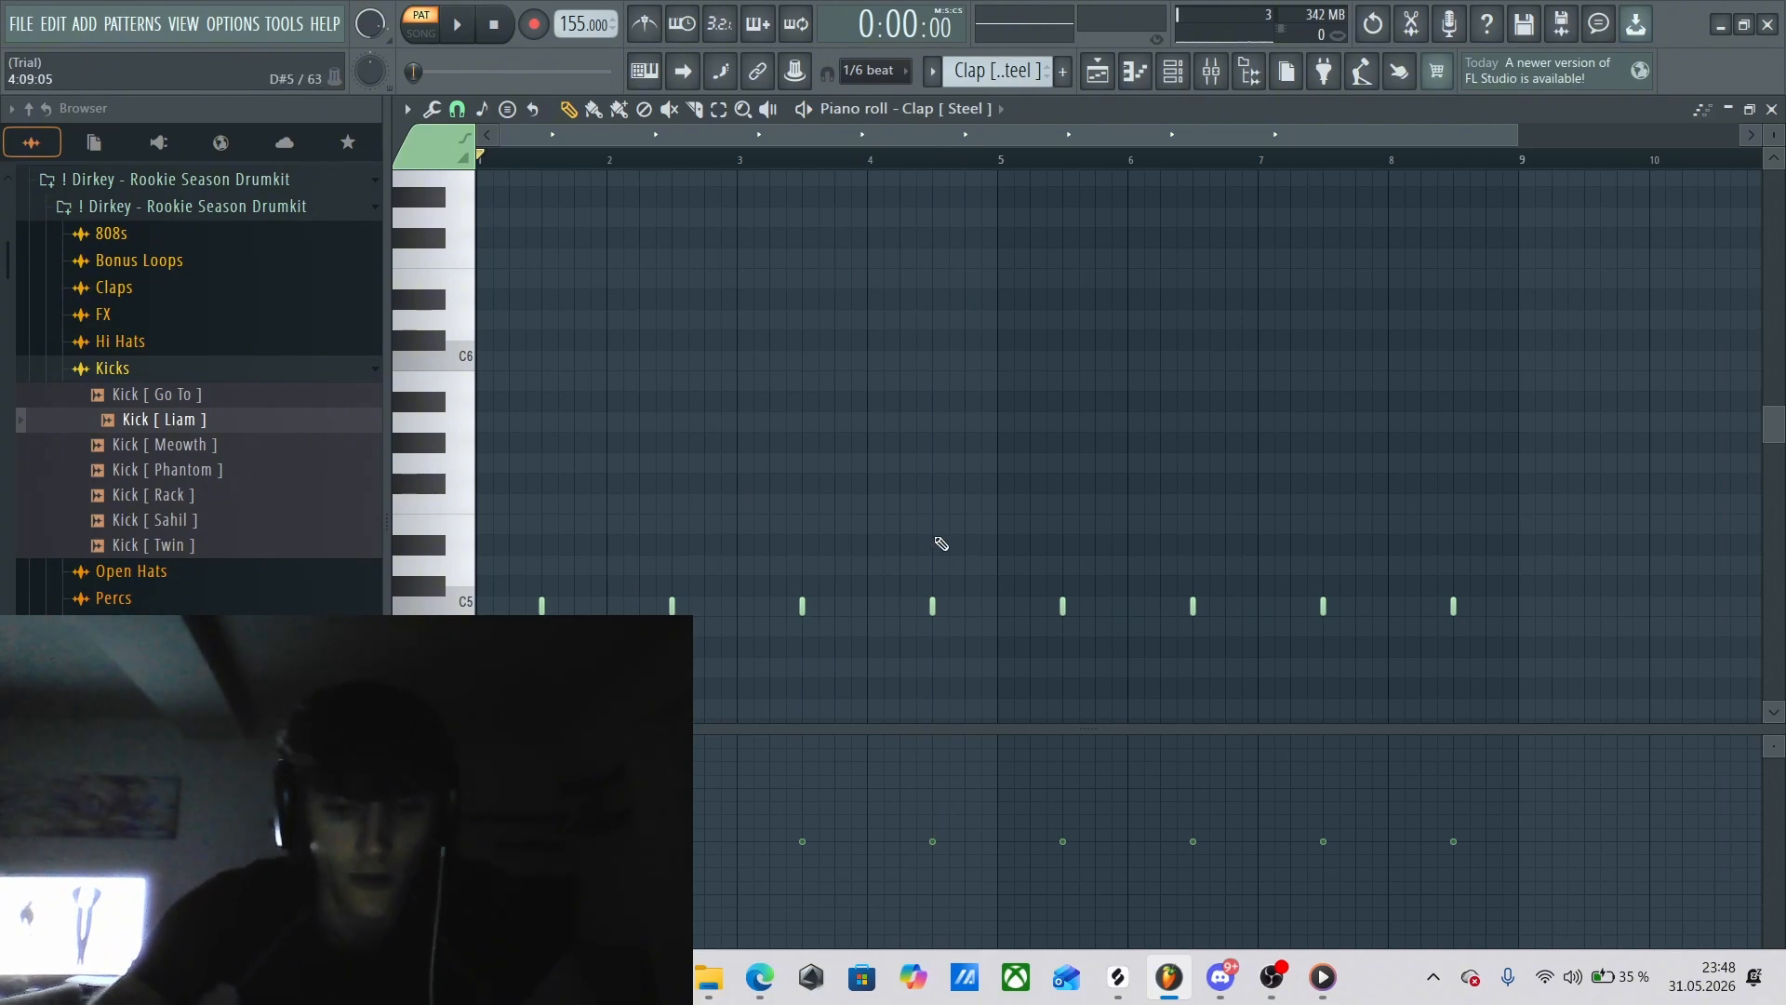
Bring the whole Clap [ Steel ] pattern into the piano roll and set the playhead on the first clap at 1:09.
{"action": "key", "text": "F6"}
{"action": "key", "text": "F5"}
{"action": "double_click", "coordinate": [883, 490]}
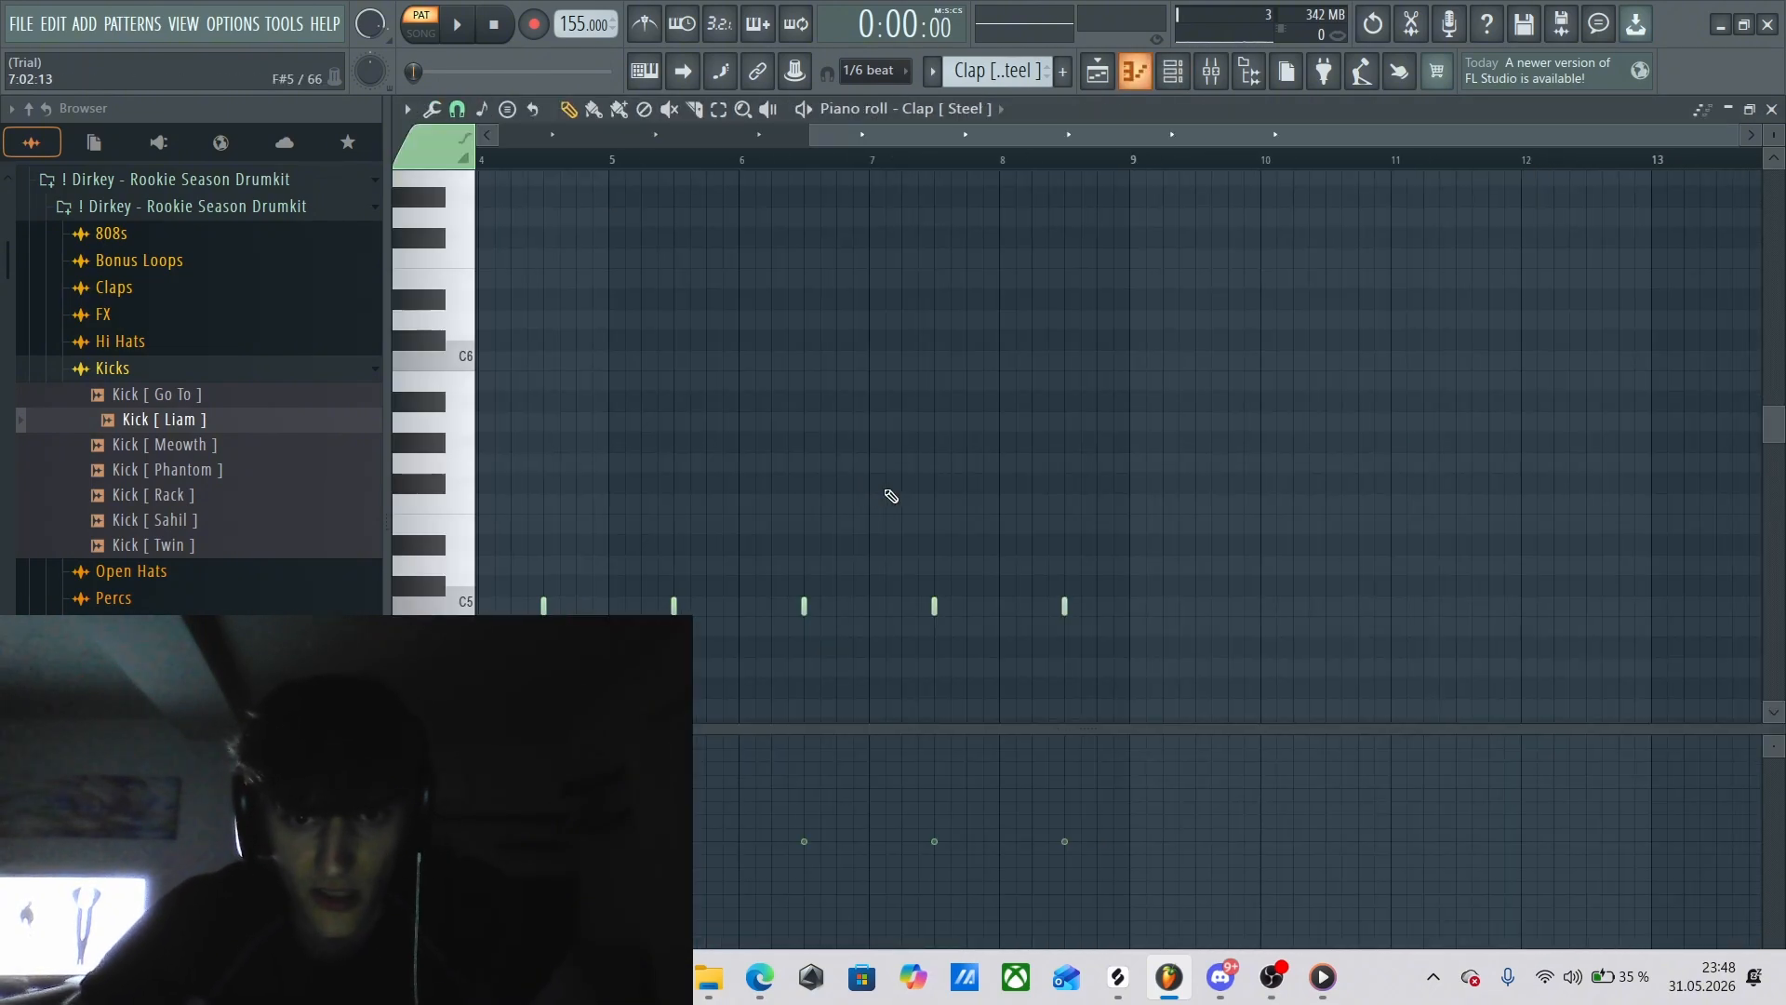
{"action": "left_click_drag", "start_coordinate": [1102, 137], "coordinate": [473, 147]}
{"action": "left_click", "coordinate": [541, 156]}
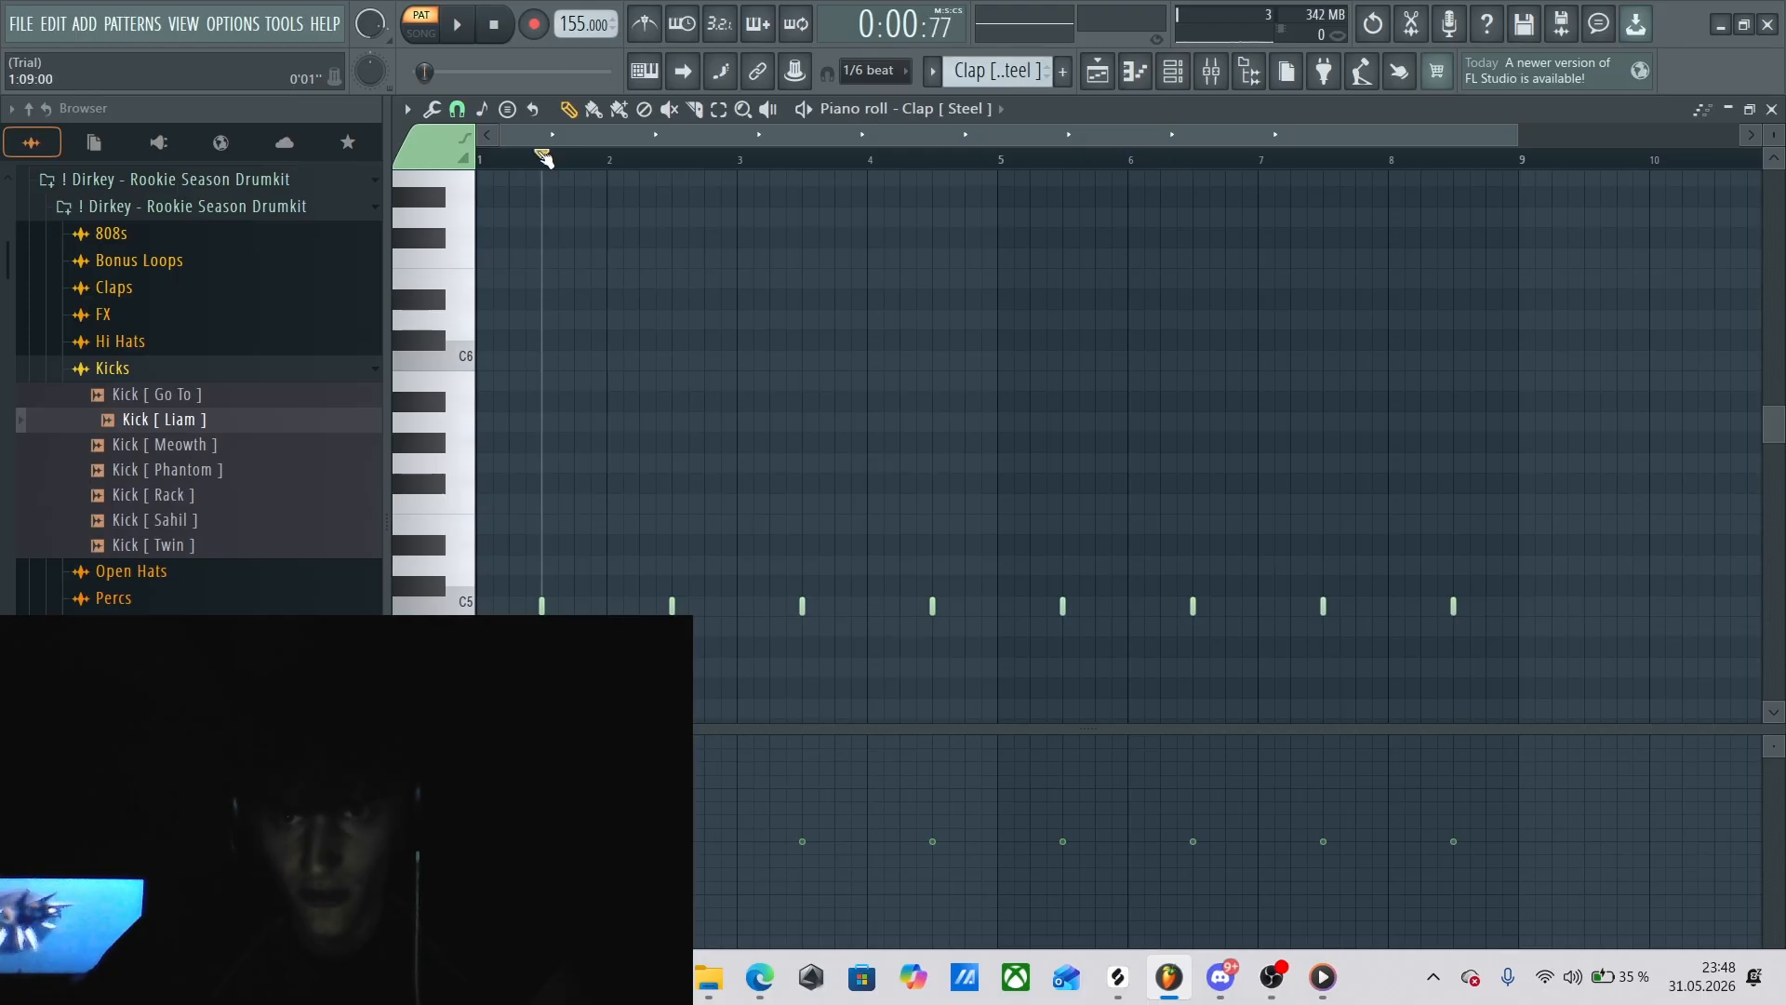
Try extra C5 clap notes at 1:15 and 2:03 between the first two claps while playing the pattern, then stop.
{"action": "left_click", "coordinate": [592, 606]}
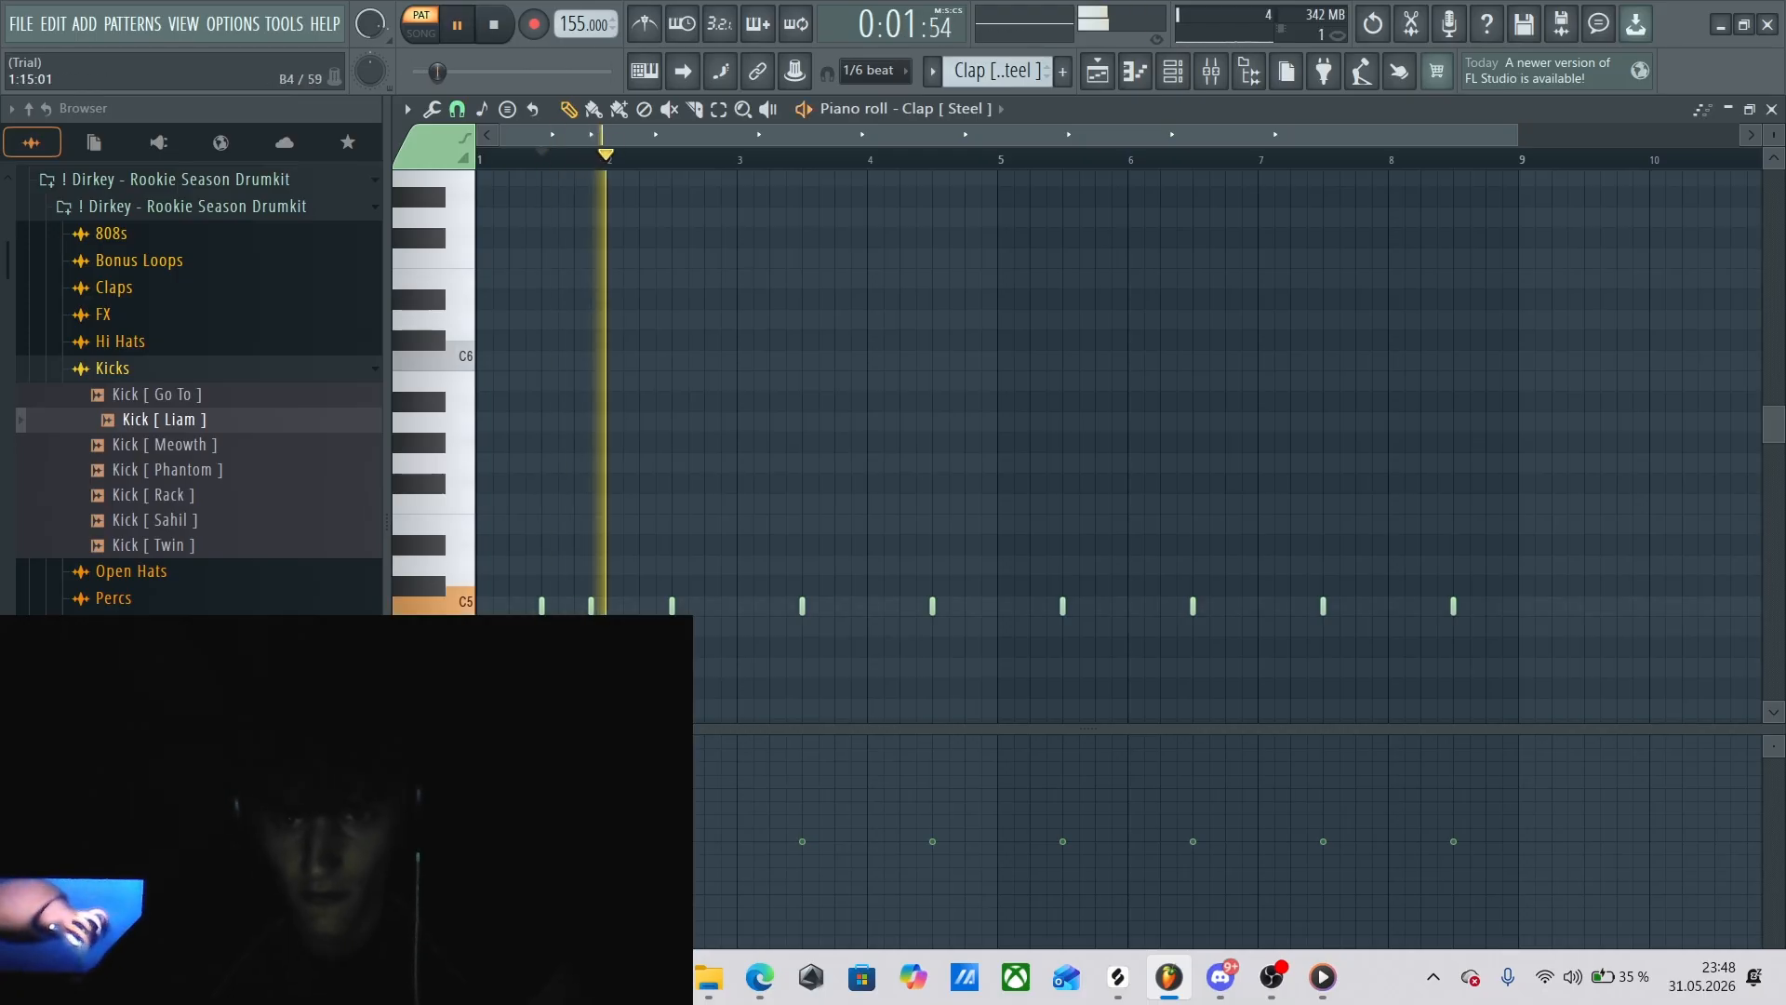
{"action": "key", "text": "space"}
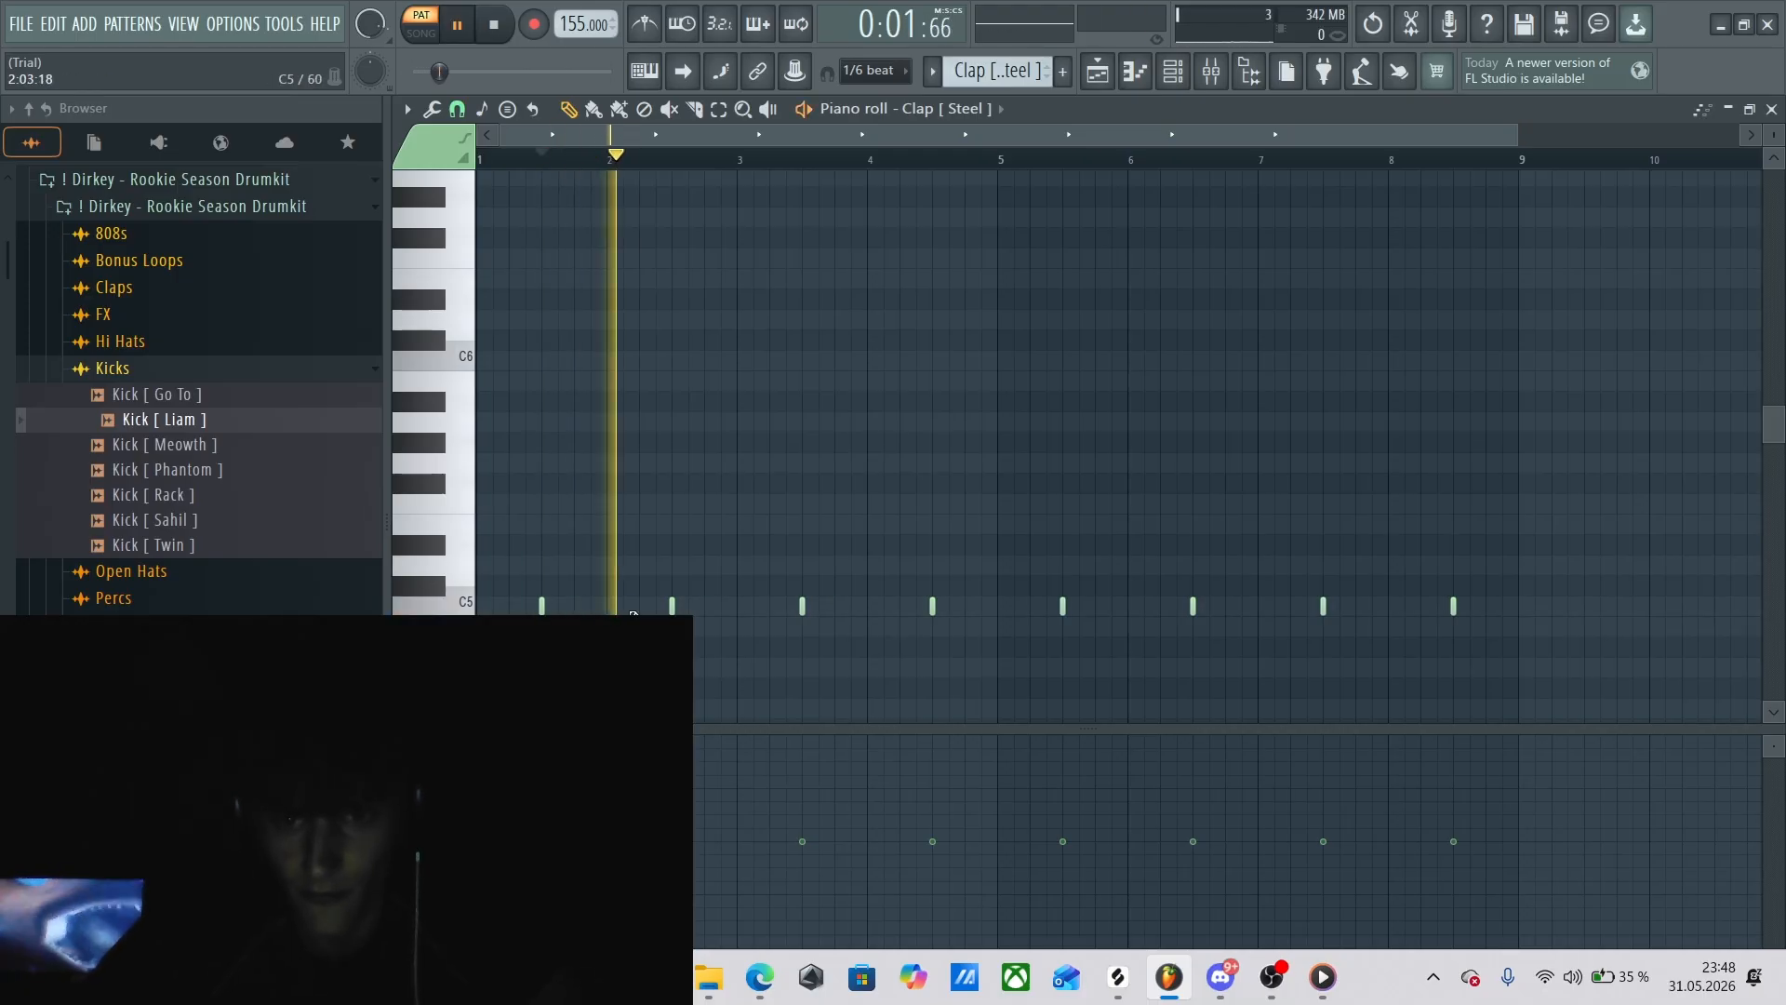
{"action": "key", "text": "space"}
{"action": "key", "text": "space"}
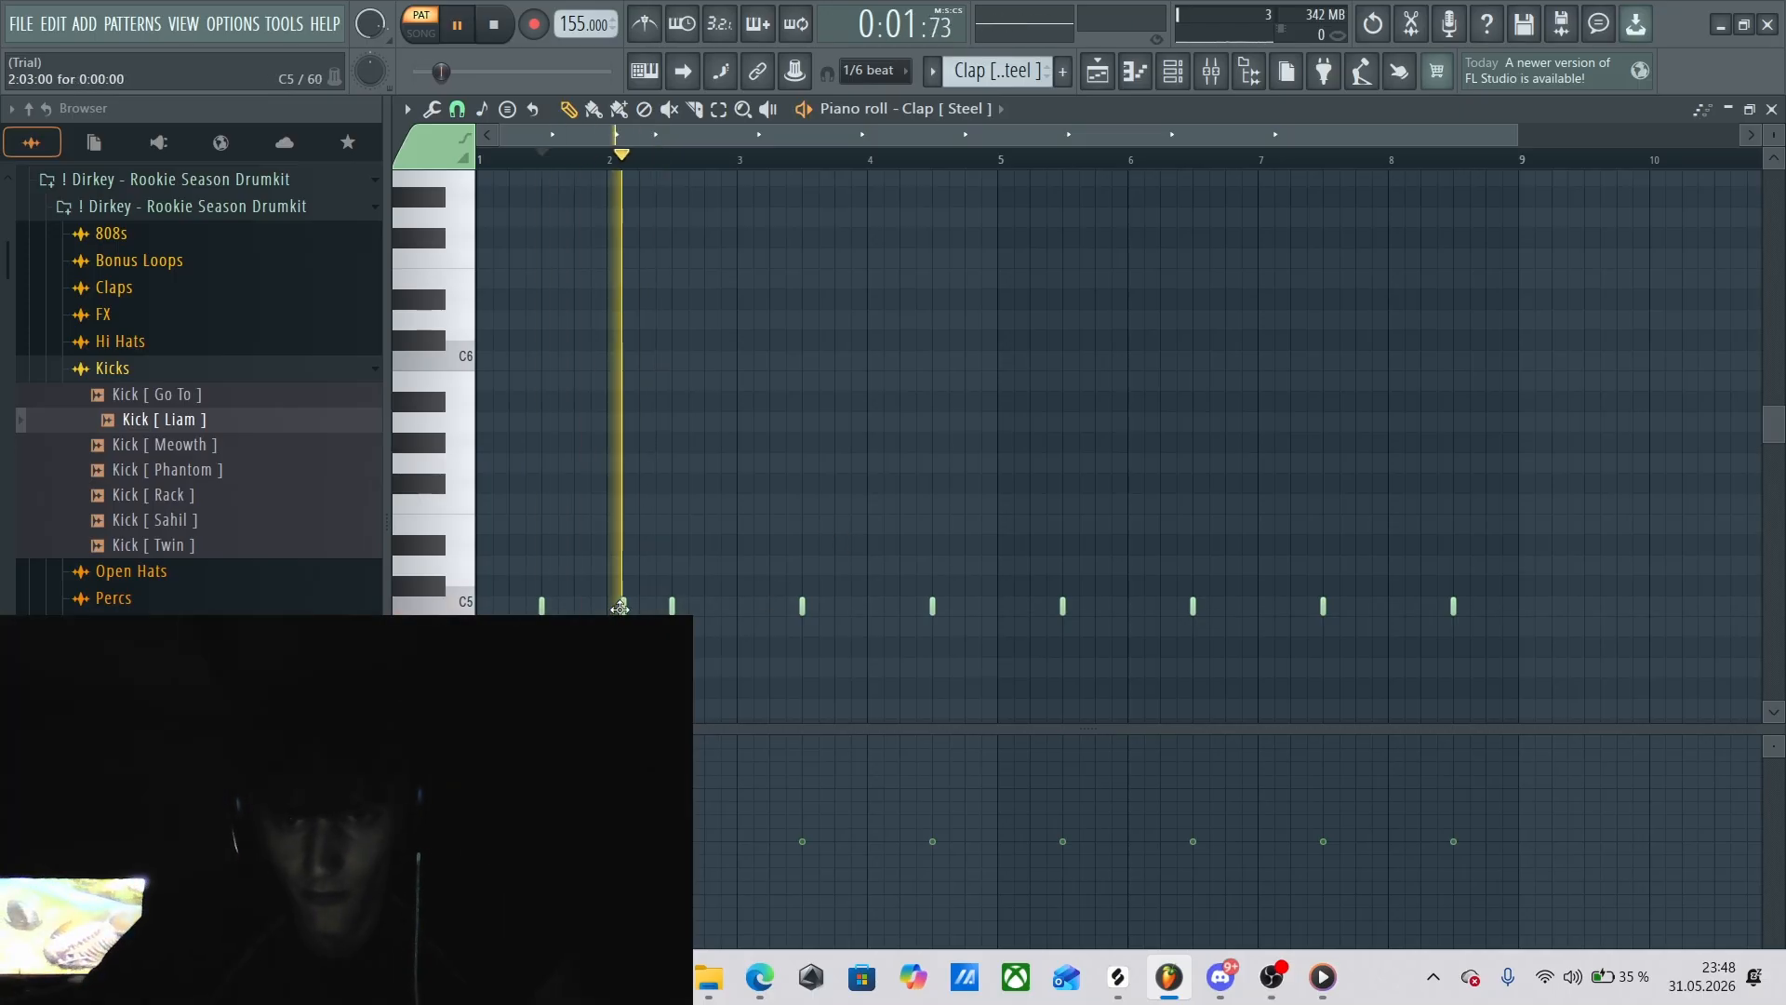
{"action": "key", "text": "space"}
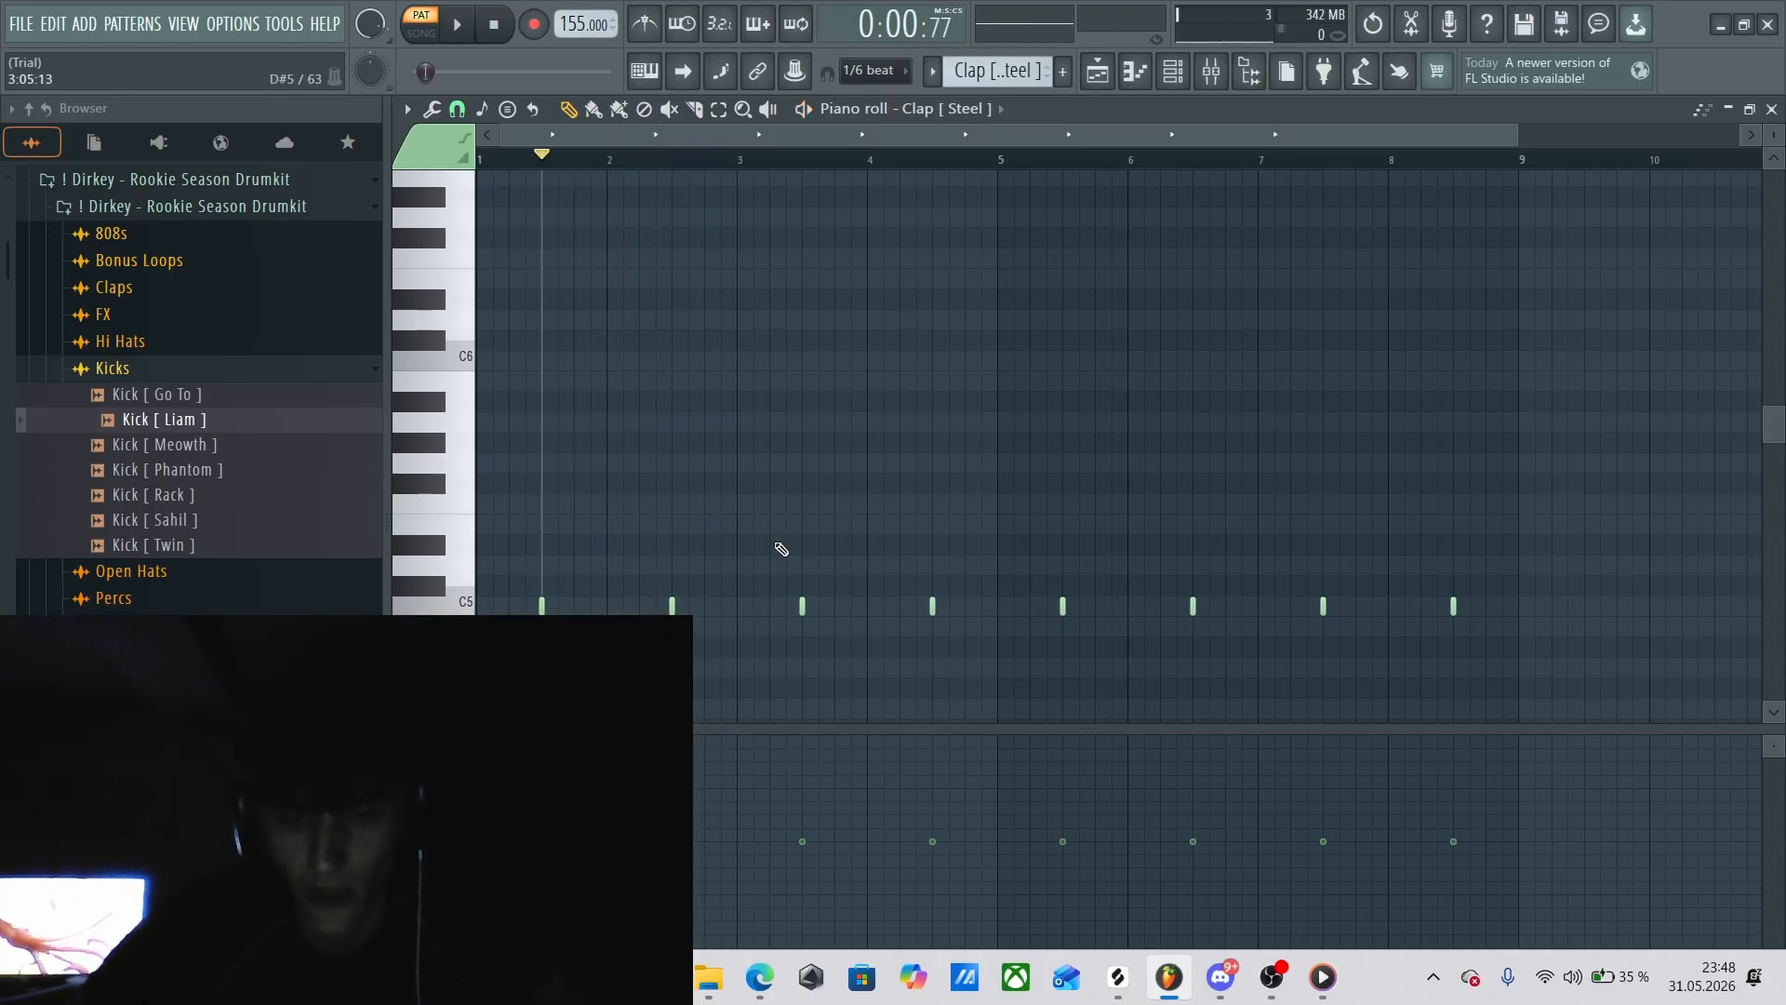
Select the clap notes, preview Snare [ Alright ] from the Snares folder, and open the snare pattern in the piano roll.
{"action": "left_click_drag", "start_coordinate": [474, 544], "coordinate": [1665, 665]}
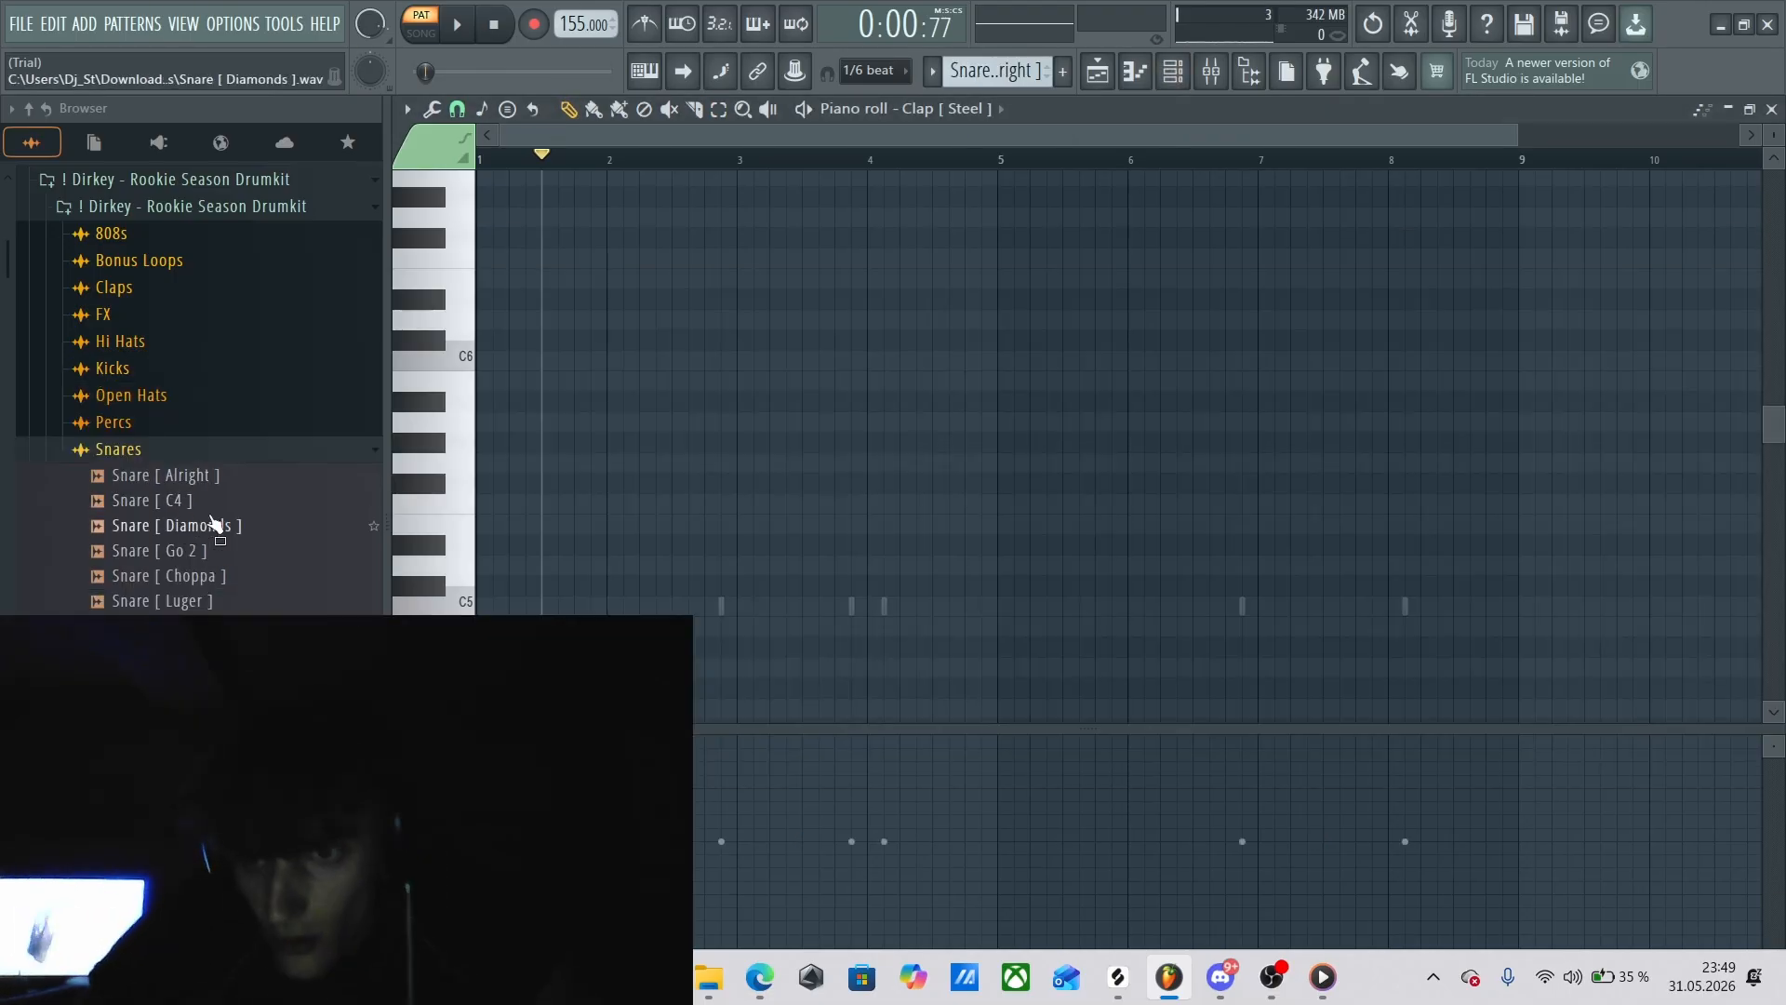
{"action": "left_click", "coordinate": [206, 477]}
{"action": "key", "text": "F5"}
{"action": "key", "text": "F6"}
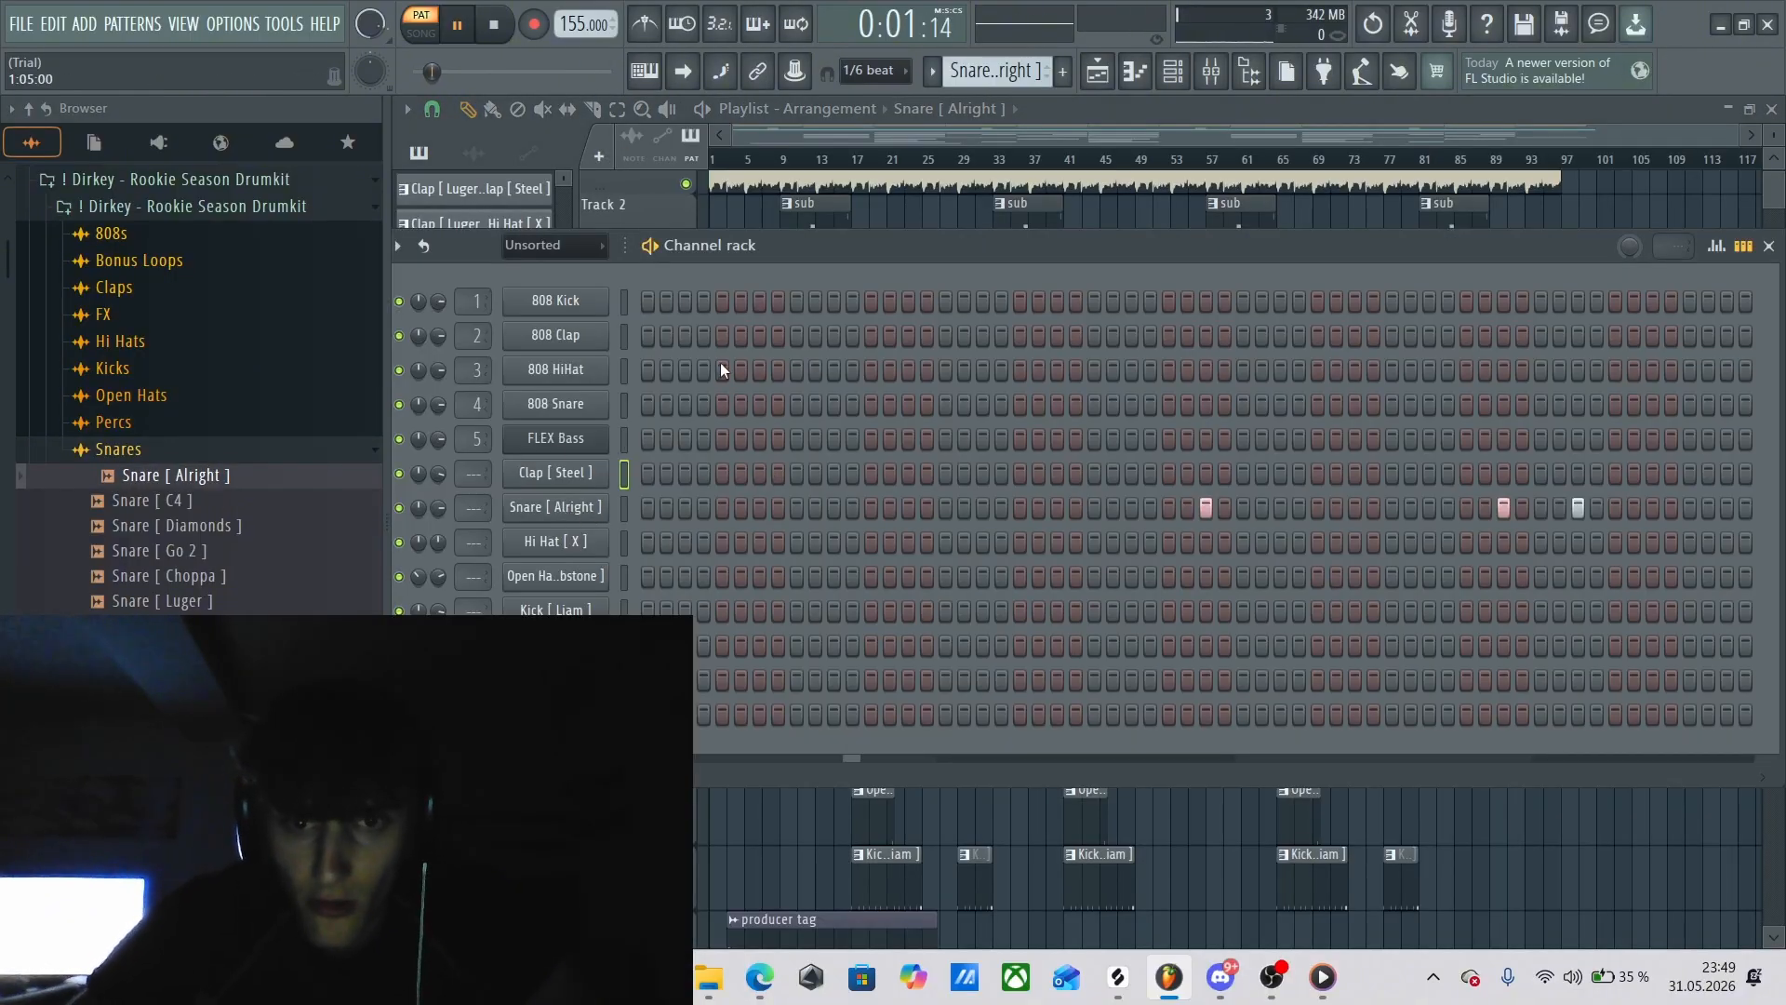
{"action": "key", "text": "F7"}
Select the first three snare notes in bars 2 to 4 of the piano roll and set the playhead to bar 6.
{"action": "left_click_drag", "start_coordinate": [645, 604], "coordinate": [958, 639]}
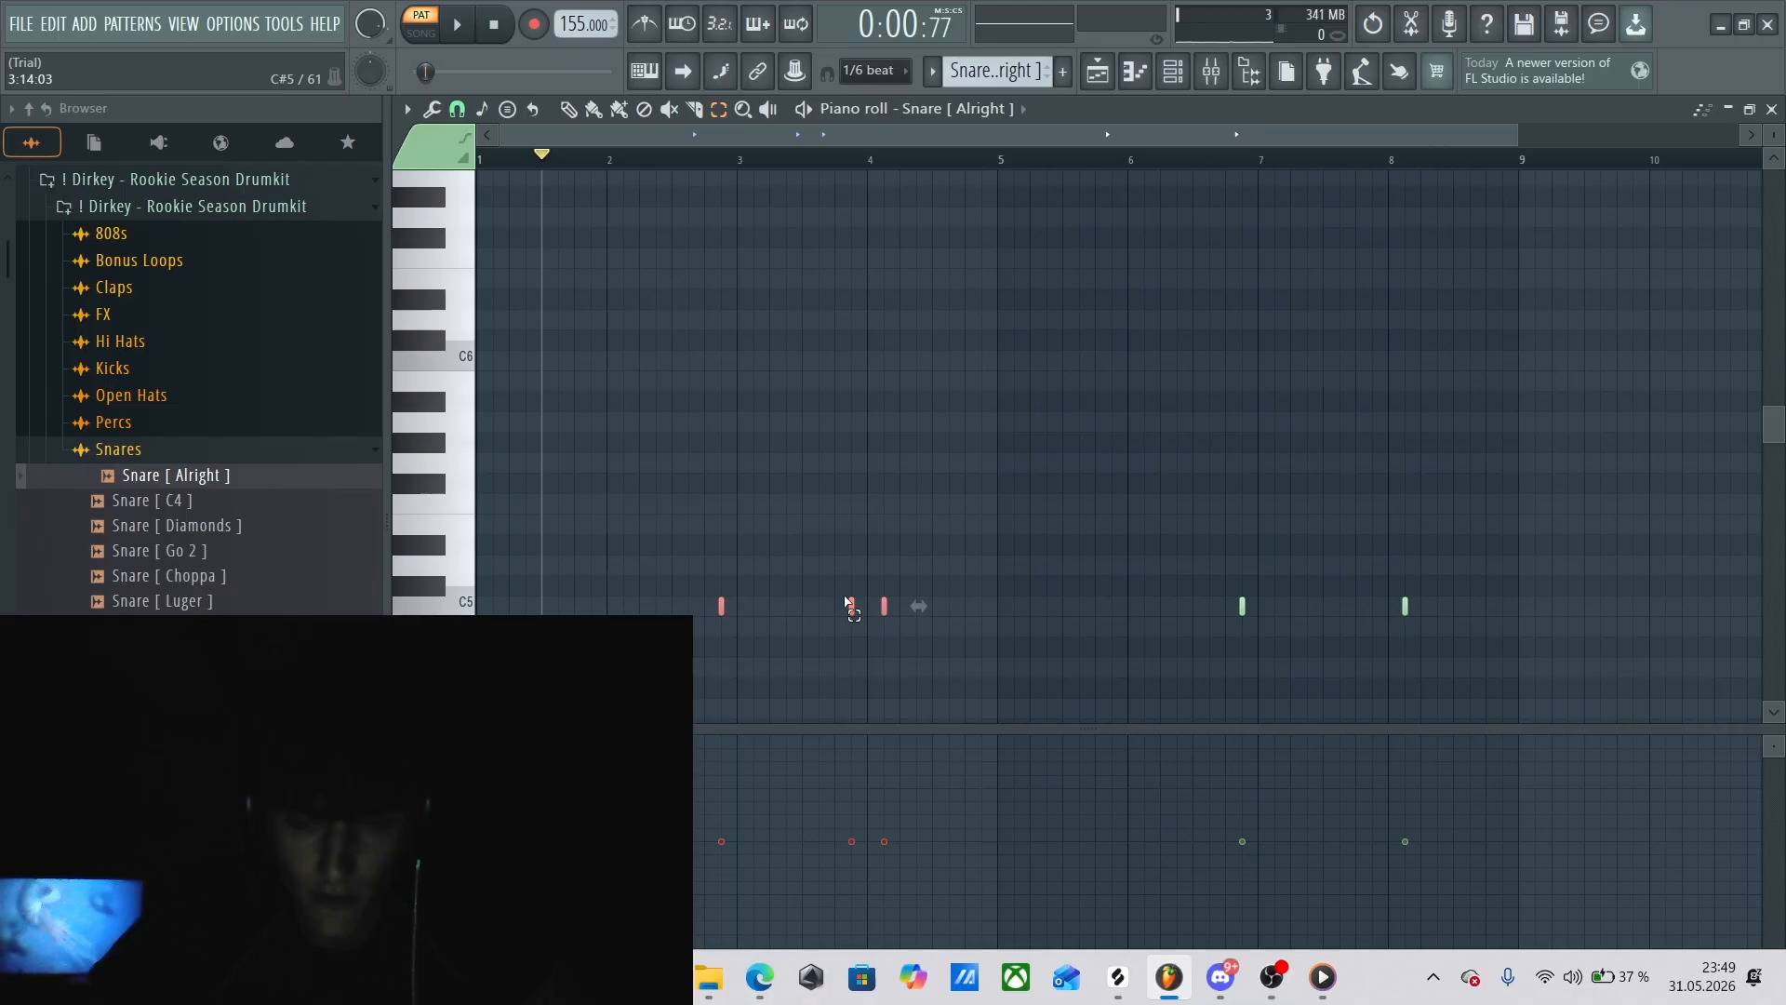
{"action": "left_click", "coordinate": [567, 107]}
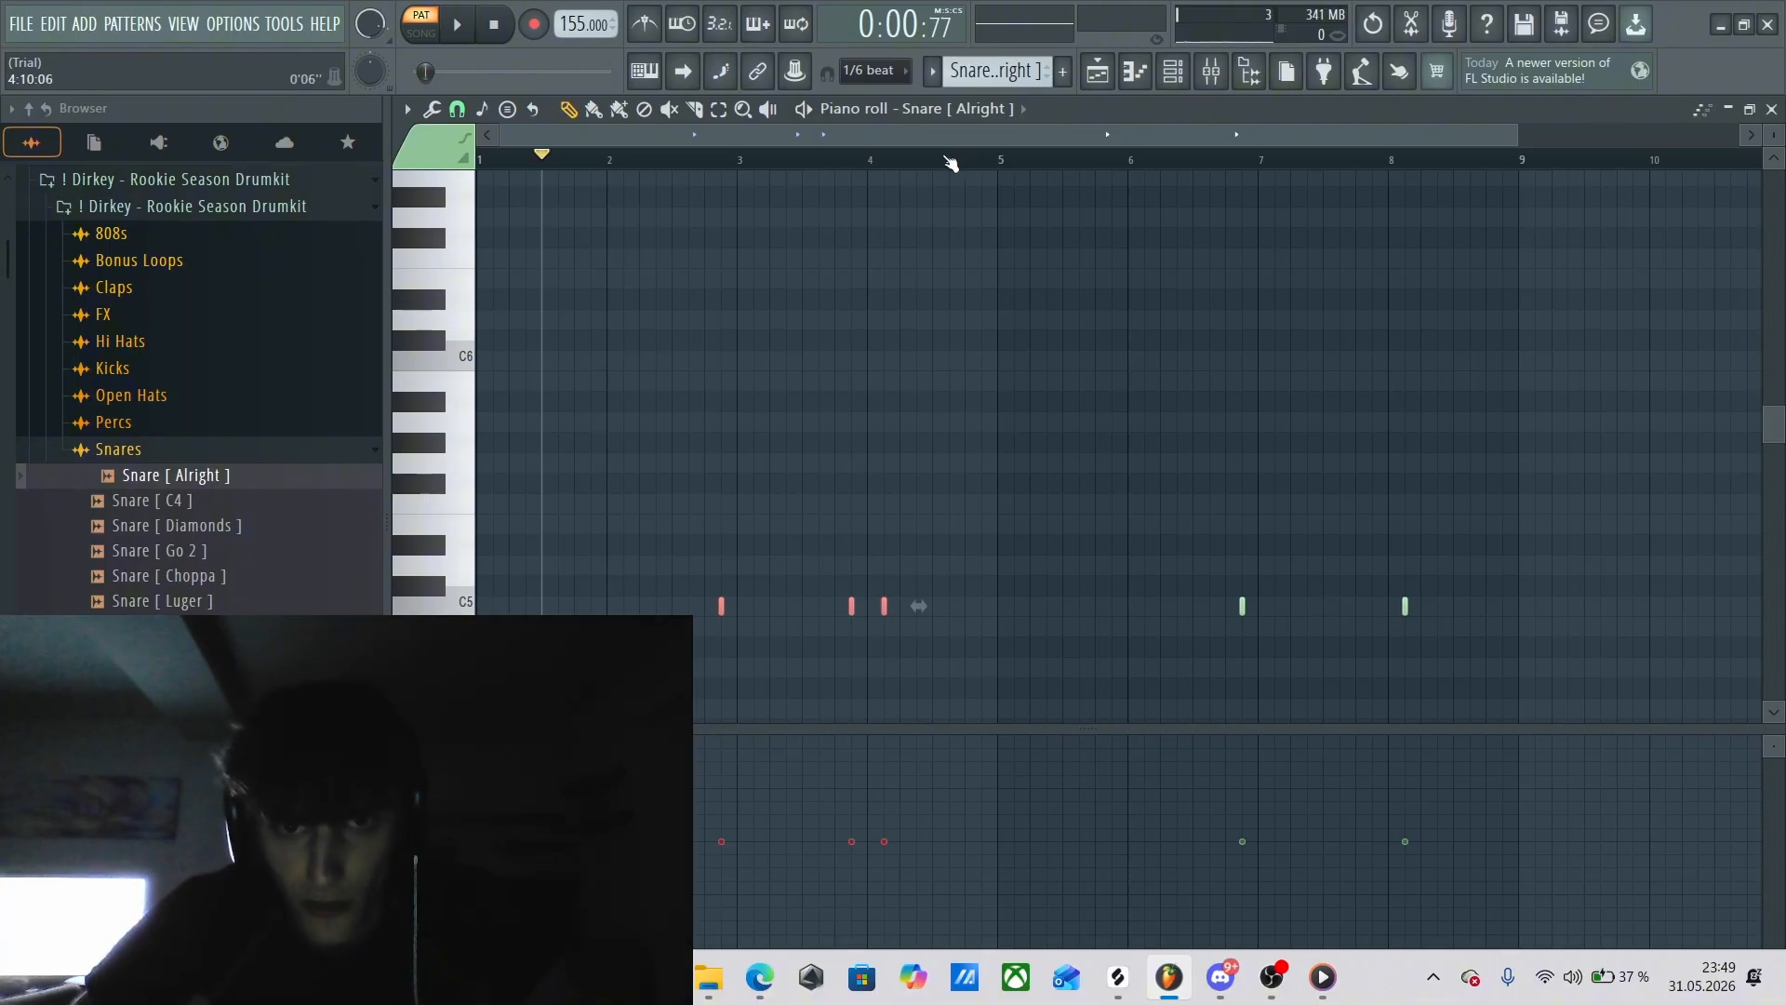
{"action": "left_click_drag", "start_coordinate": [943, 156], "coordinate": [480, 181]}
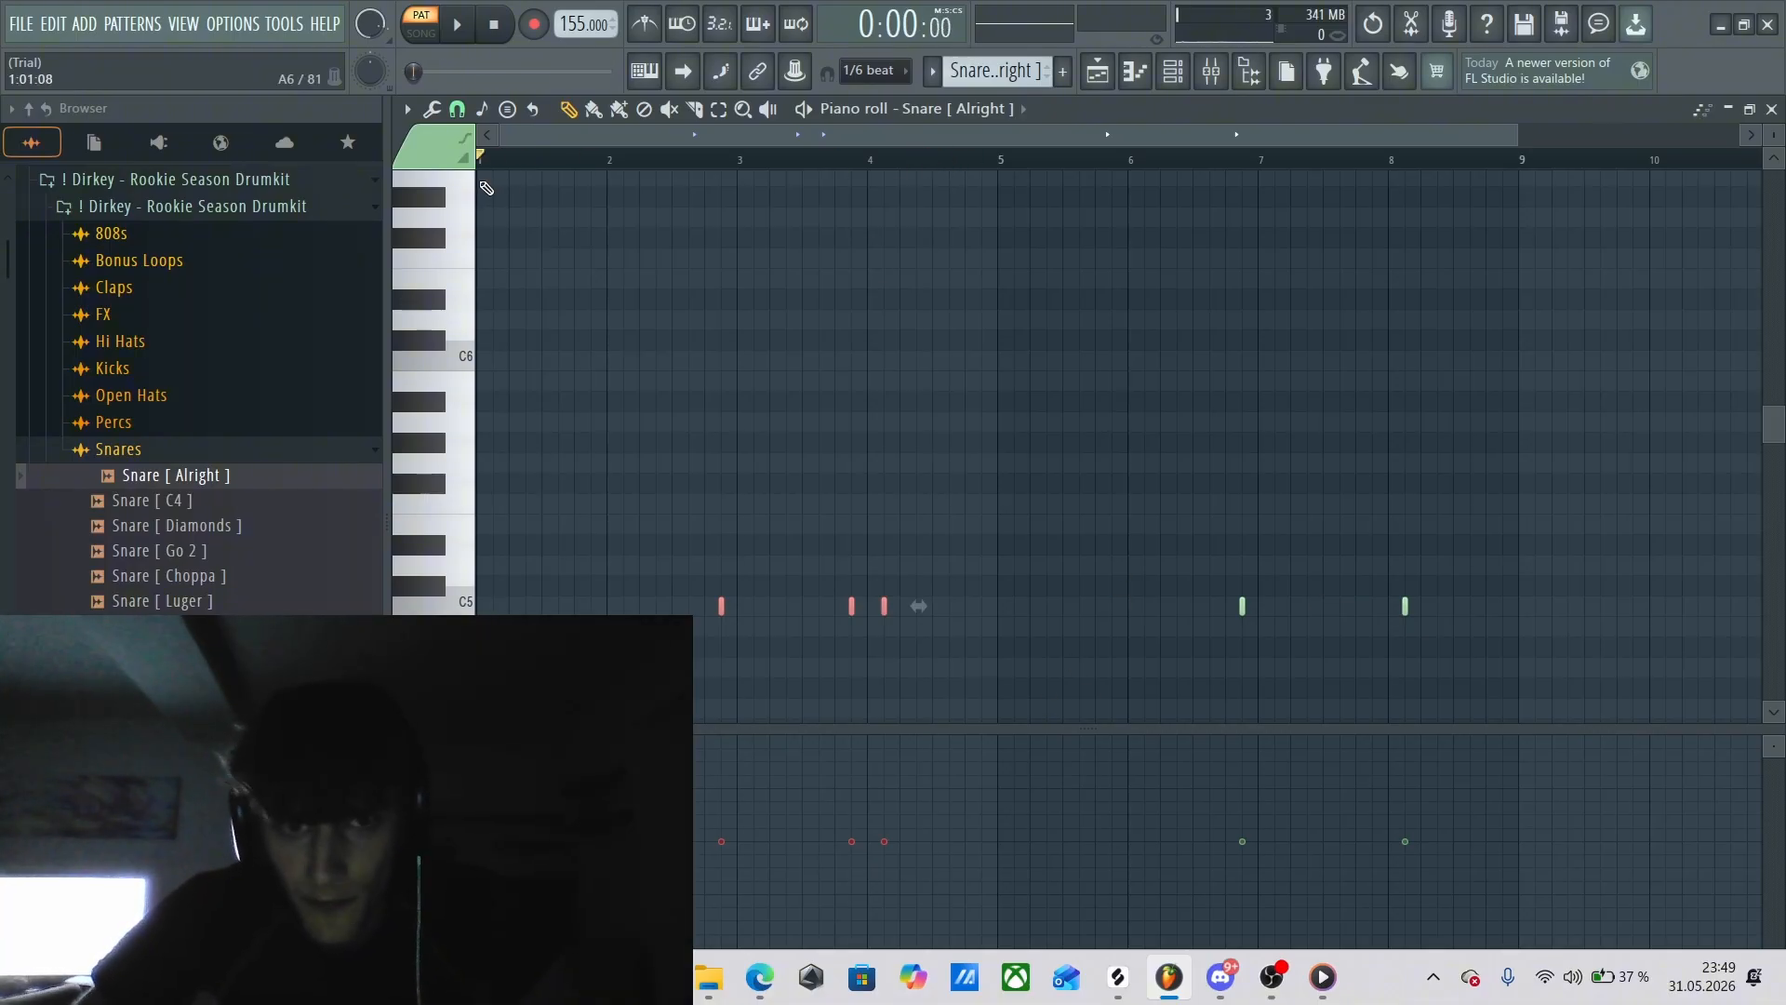
{"action": "left_click", "coordinate": [718, 109]}
{"action": "left_click_drag", "start_coordinate": [499, 344], "coordinate": [1028, 717]}
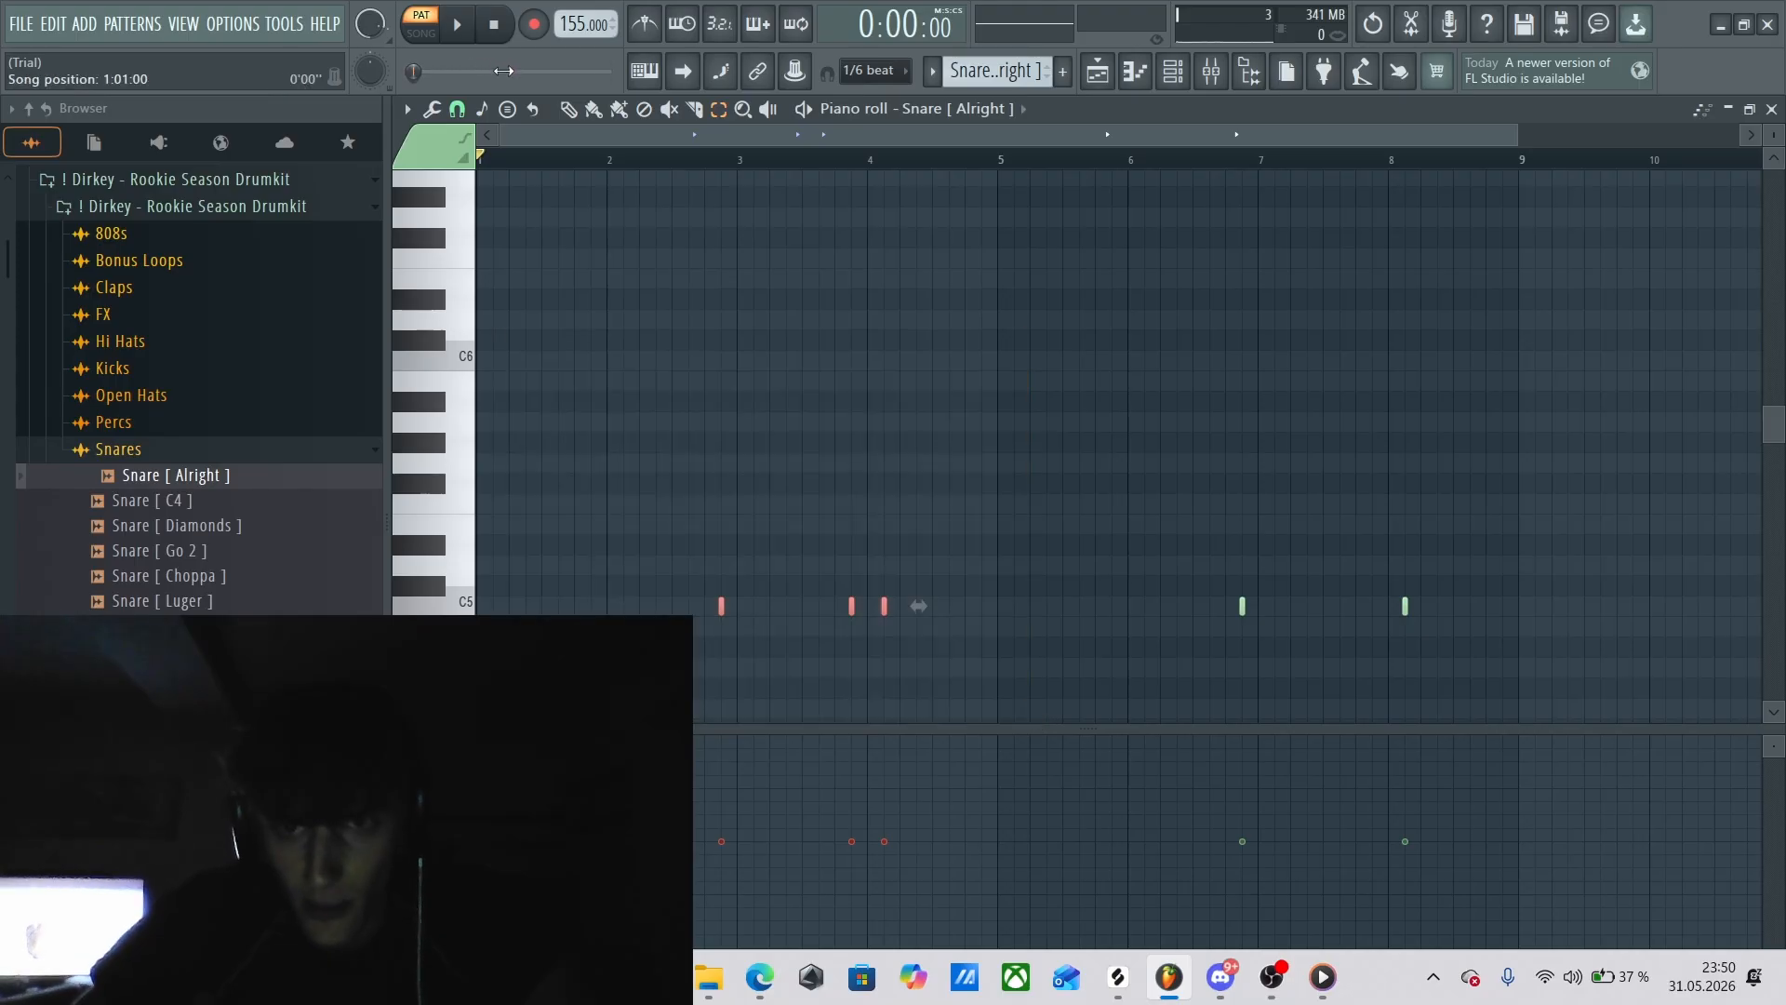
{"action": "left_click", "coordinate": [569, 109]}
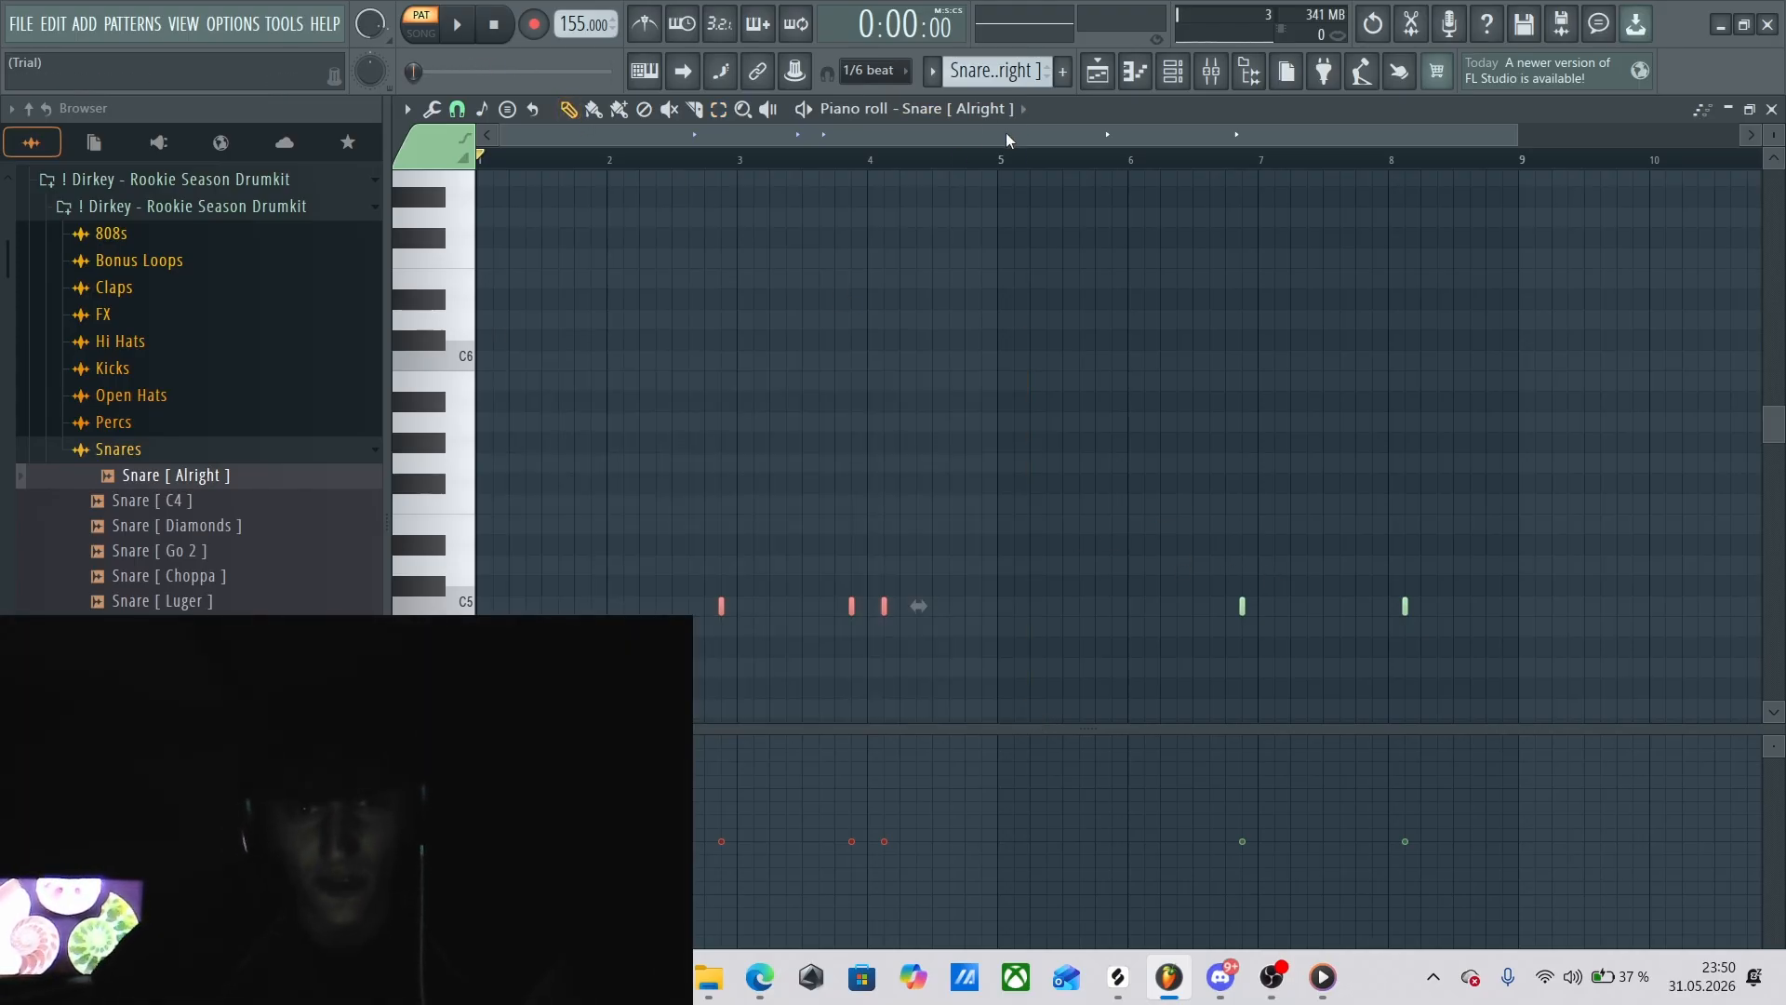
{"action": "left_click_drag", "start_coordinate": [1005, 158], "coordinate": [1137, 165]}
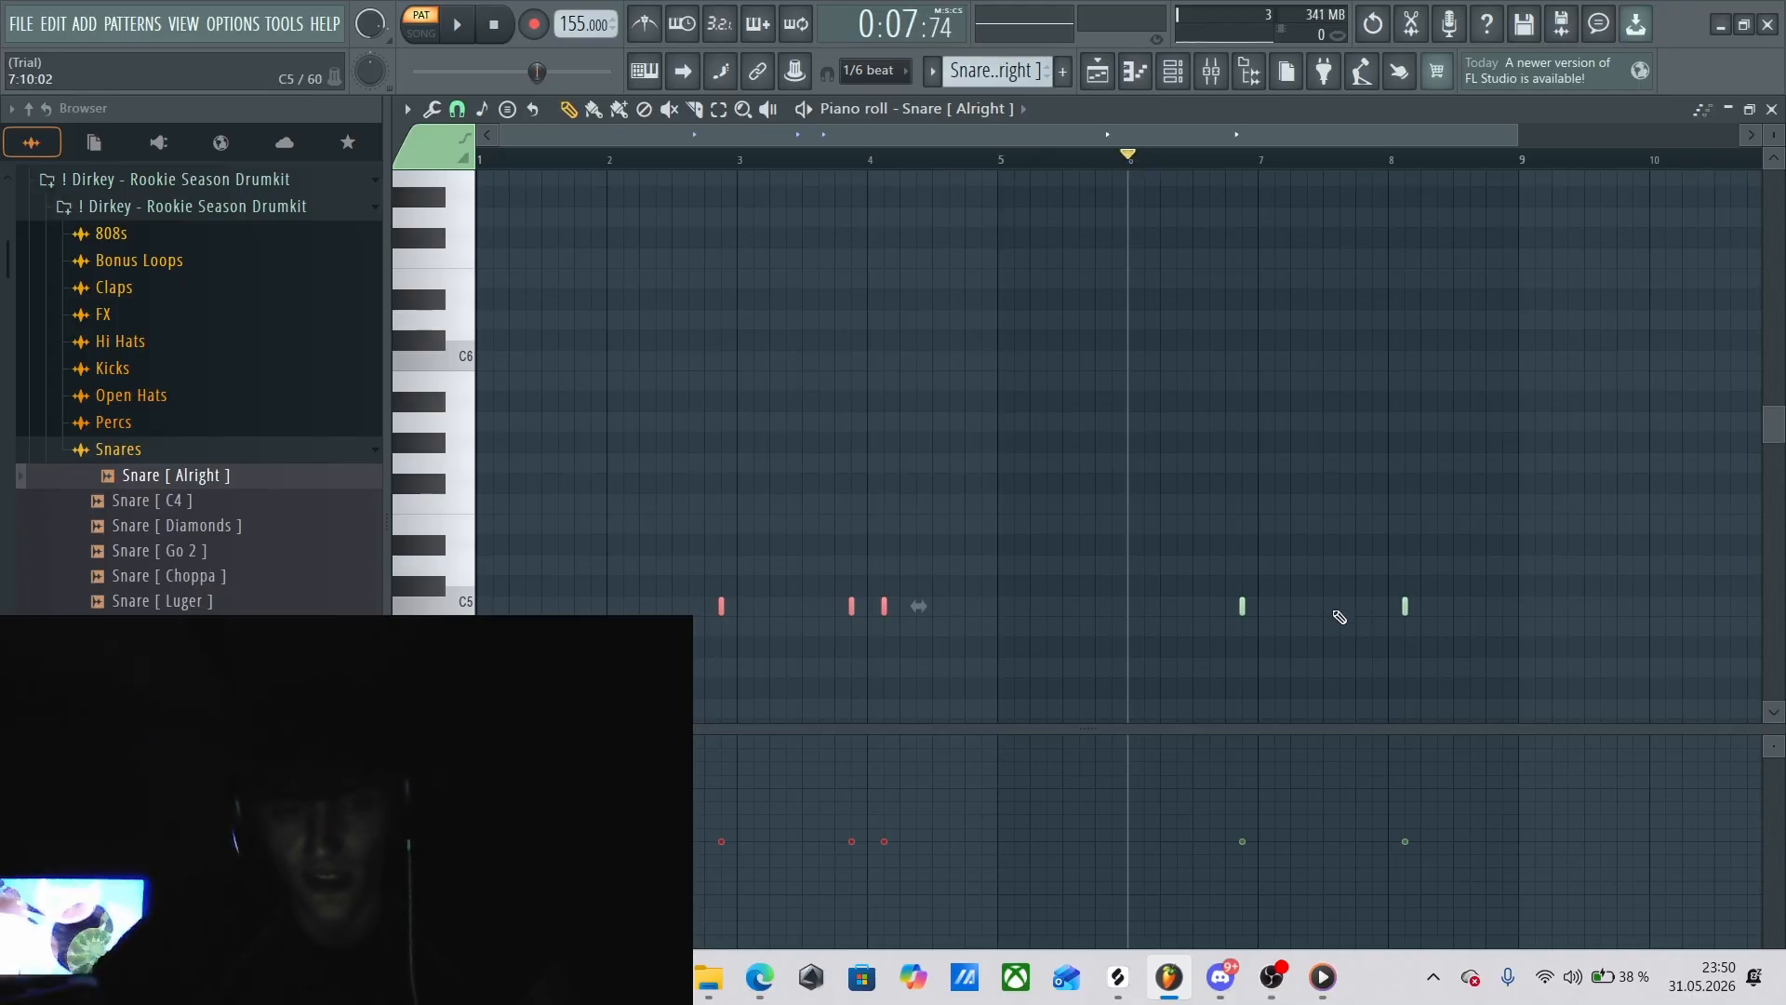
Return to the playlist arrangement and preview Hi Hat [ X ] from the drumkit's Hi Hats folder.
{"action": "key", "text": "F6"}
{"action": "key", "text": "F5"}
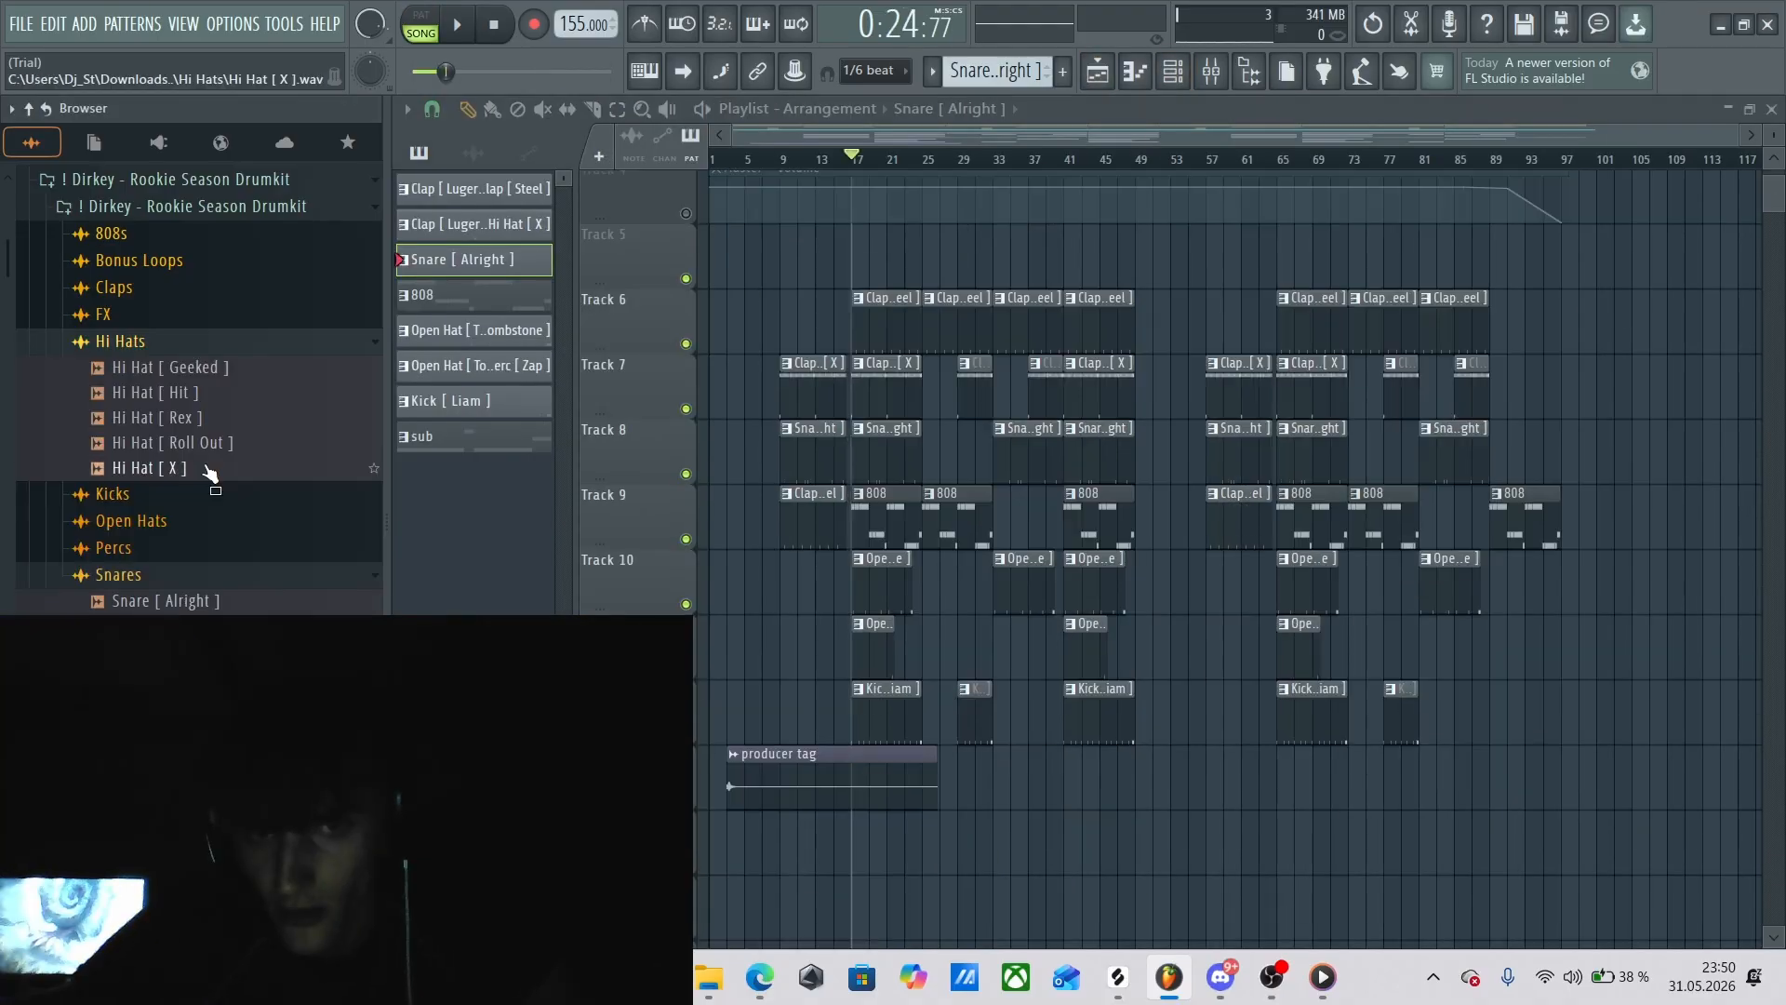
{"action": "left_click", "coordinate": [159, 468]}
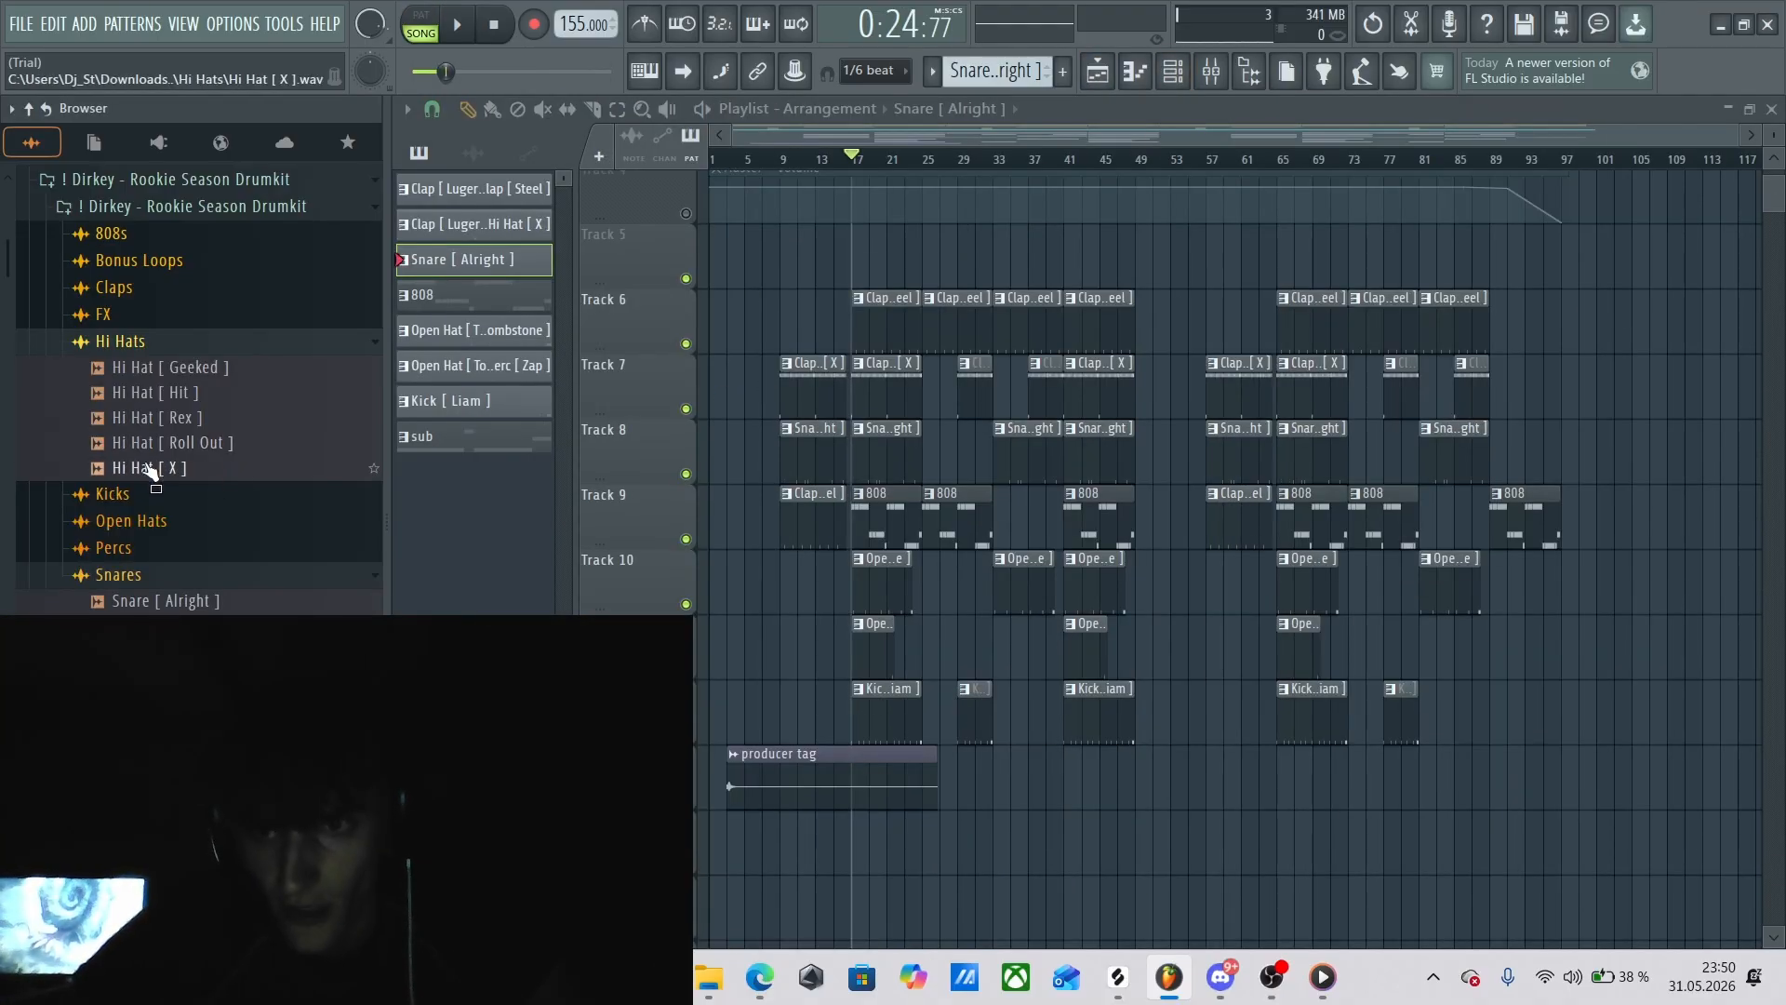
Examine the Hi Hat [ X ] channel's sampler settings, close them, and check its channel volume in the channel rack.
{"action": "key", "text": "F6"}
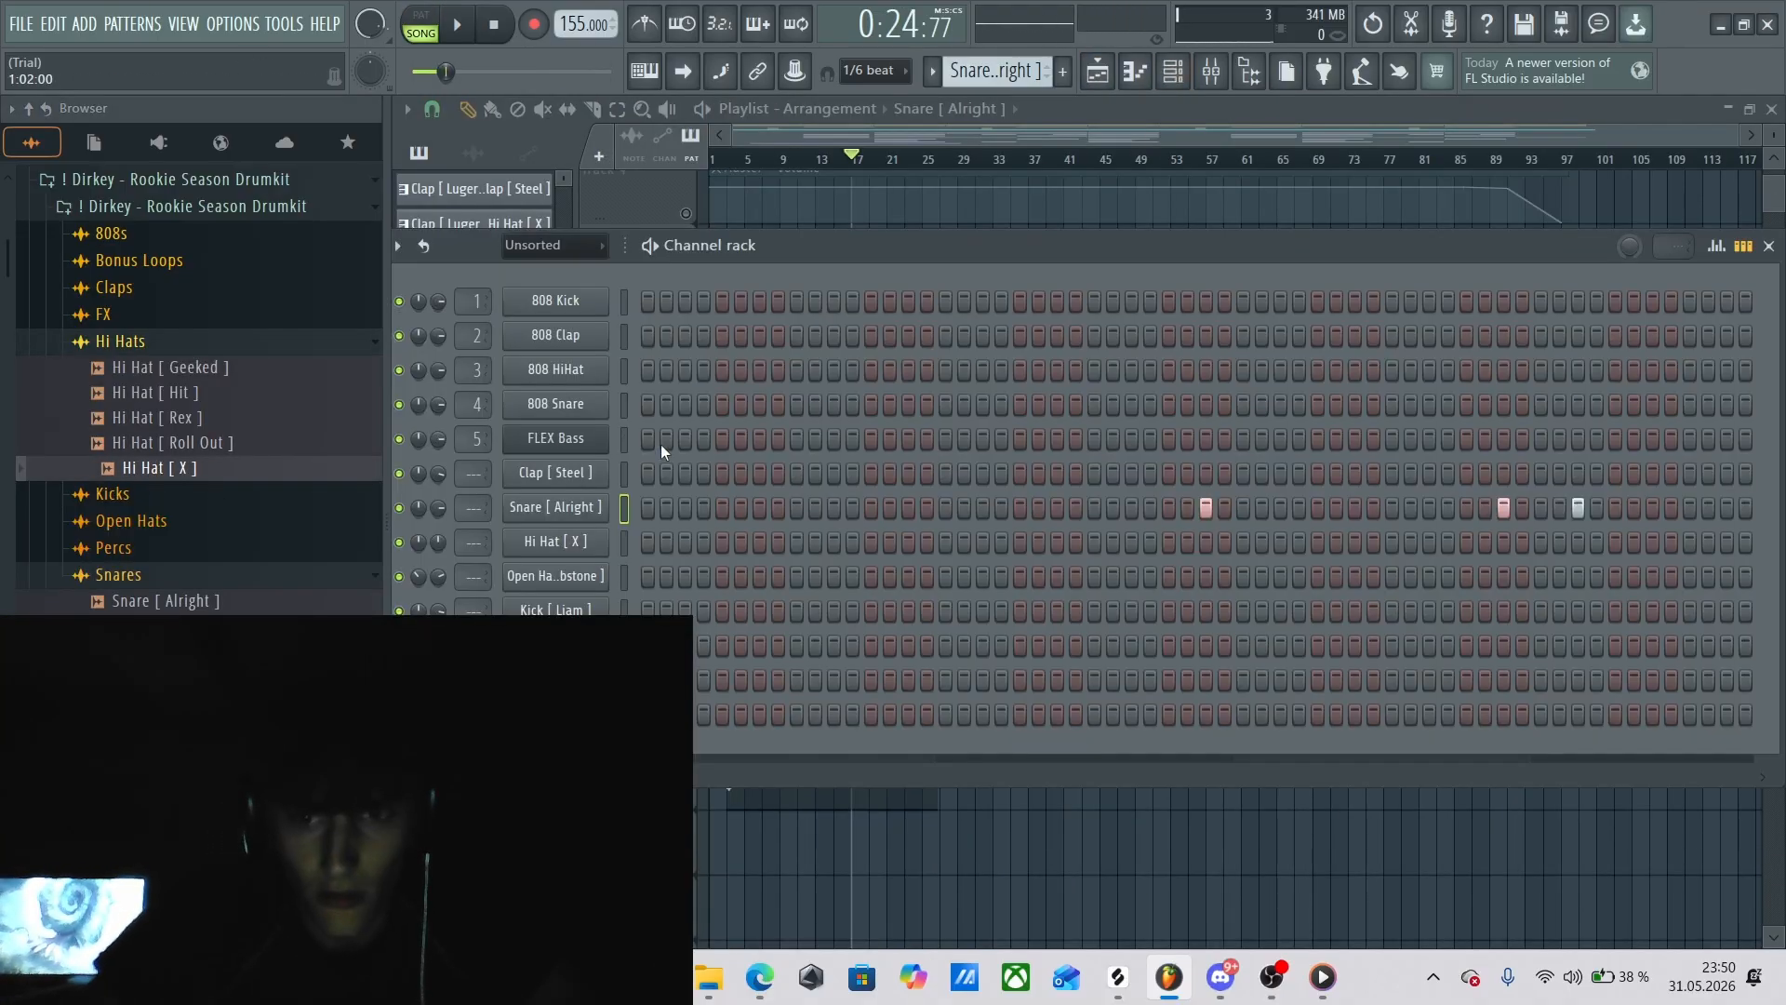
{"action": "left_click", "coordinate": [571, 543]}
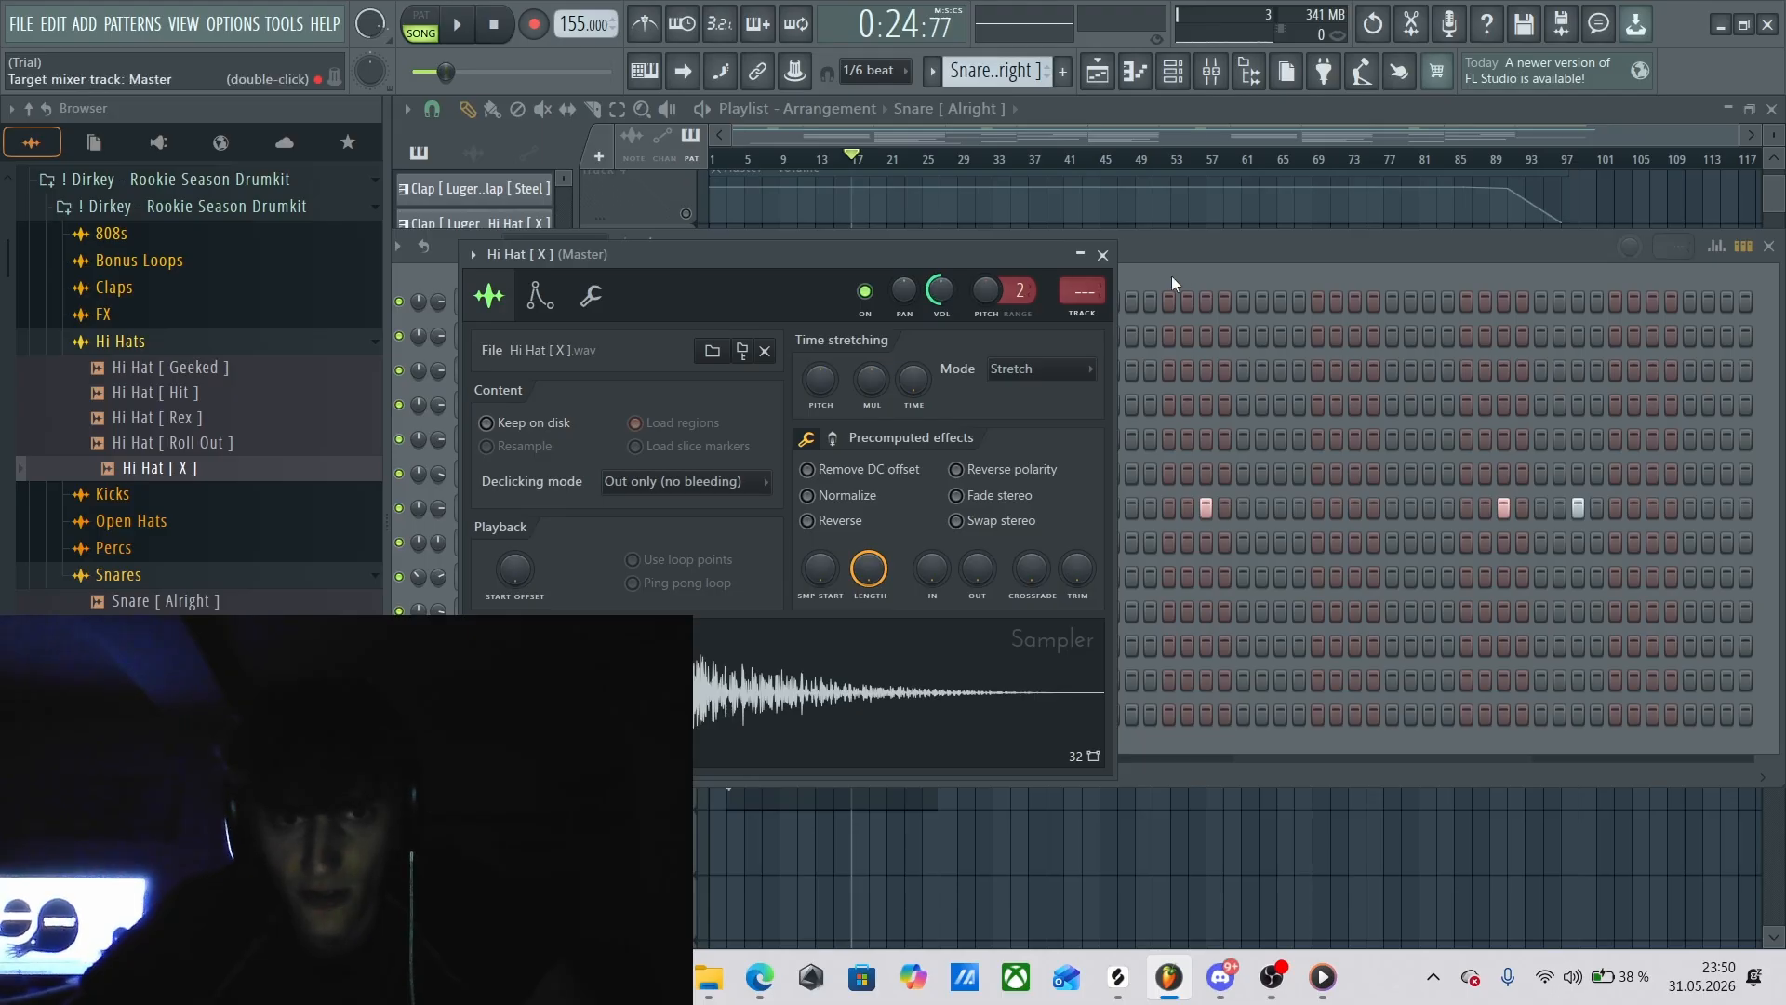
{"action": "left_click", "coordinate": [1104, 254]}
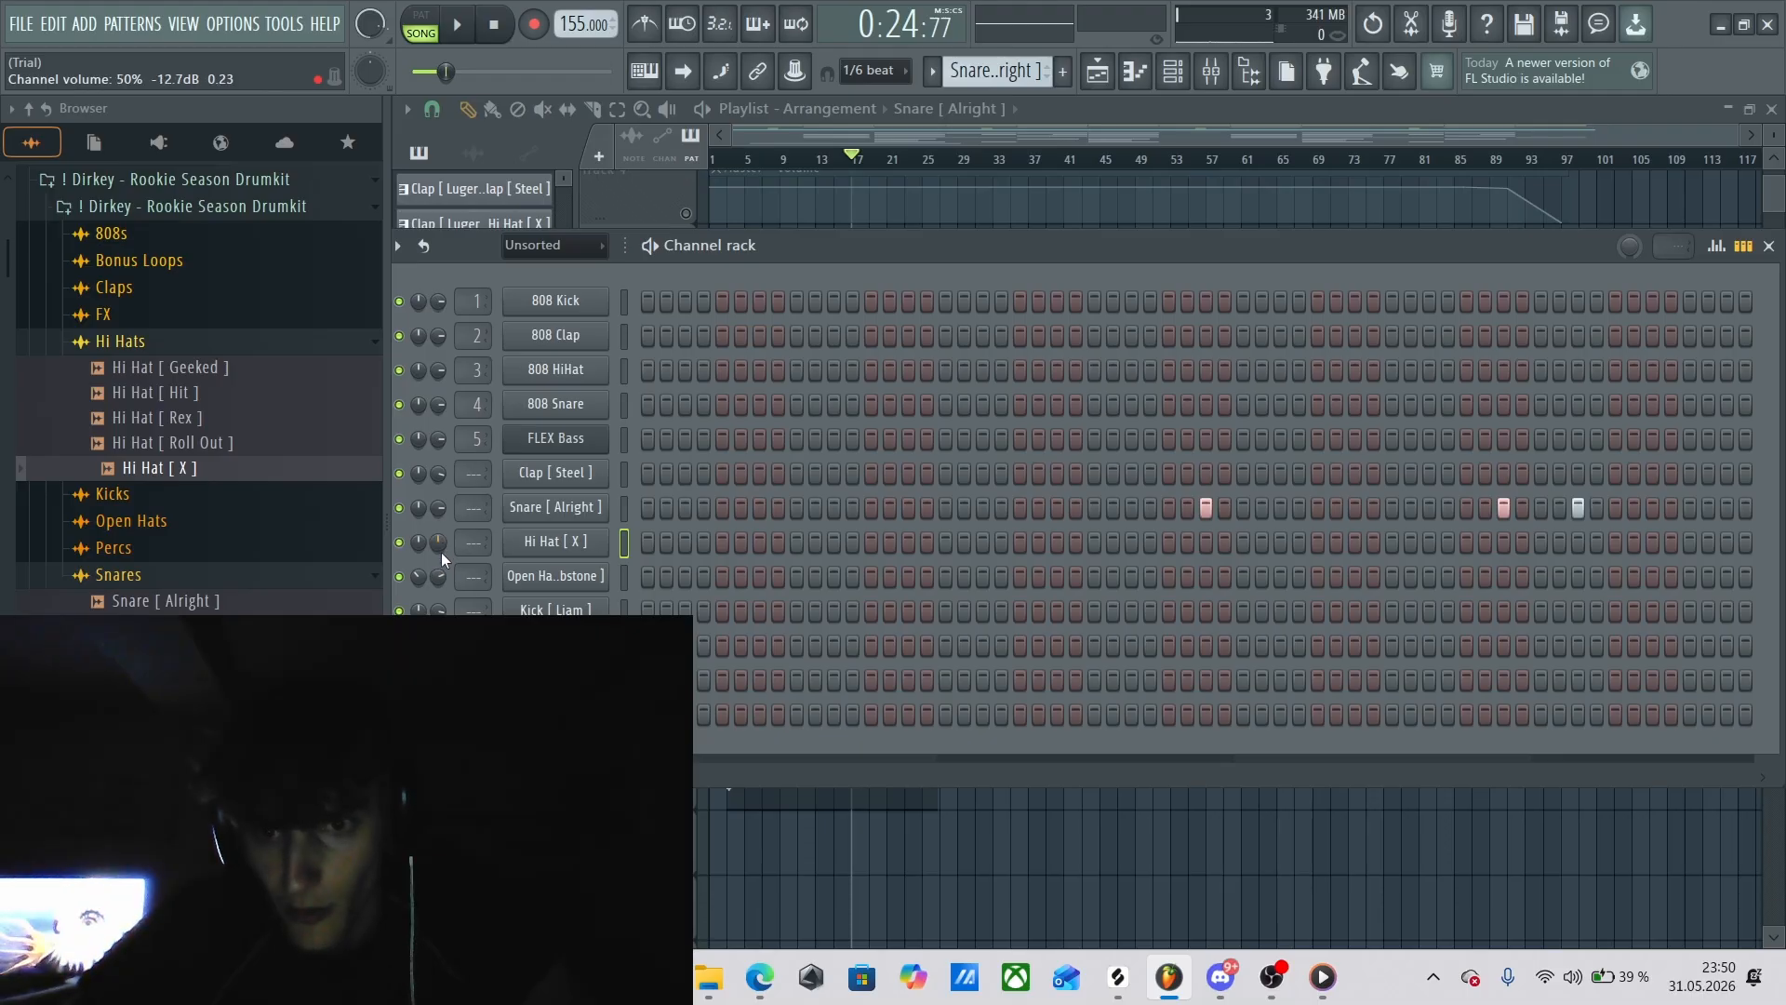
{"action": "left_click_drag", "start_coordinate": [442, 554], "coordinate": [442, 535]}
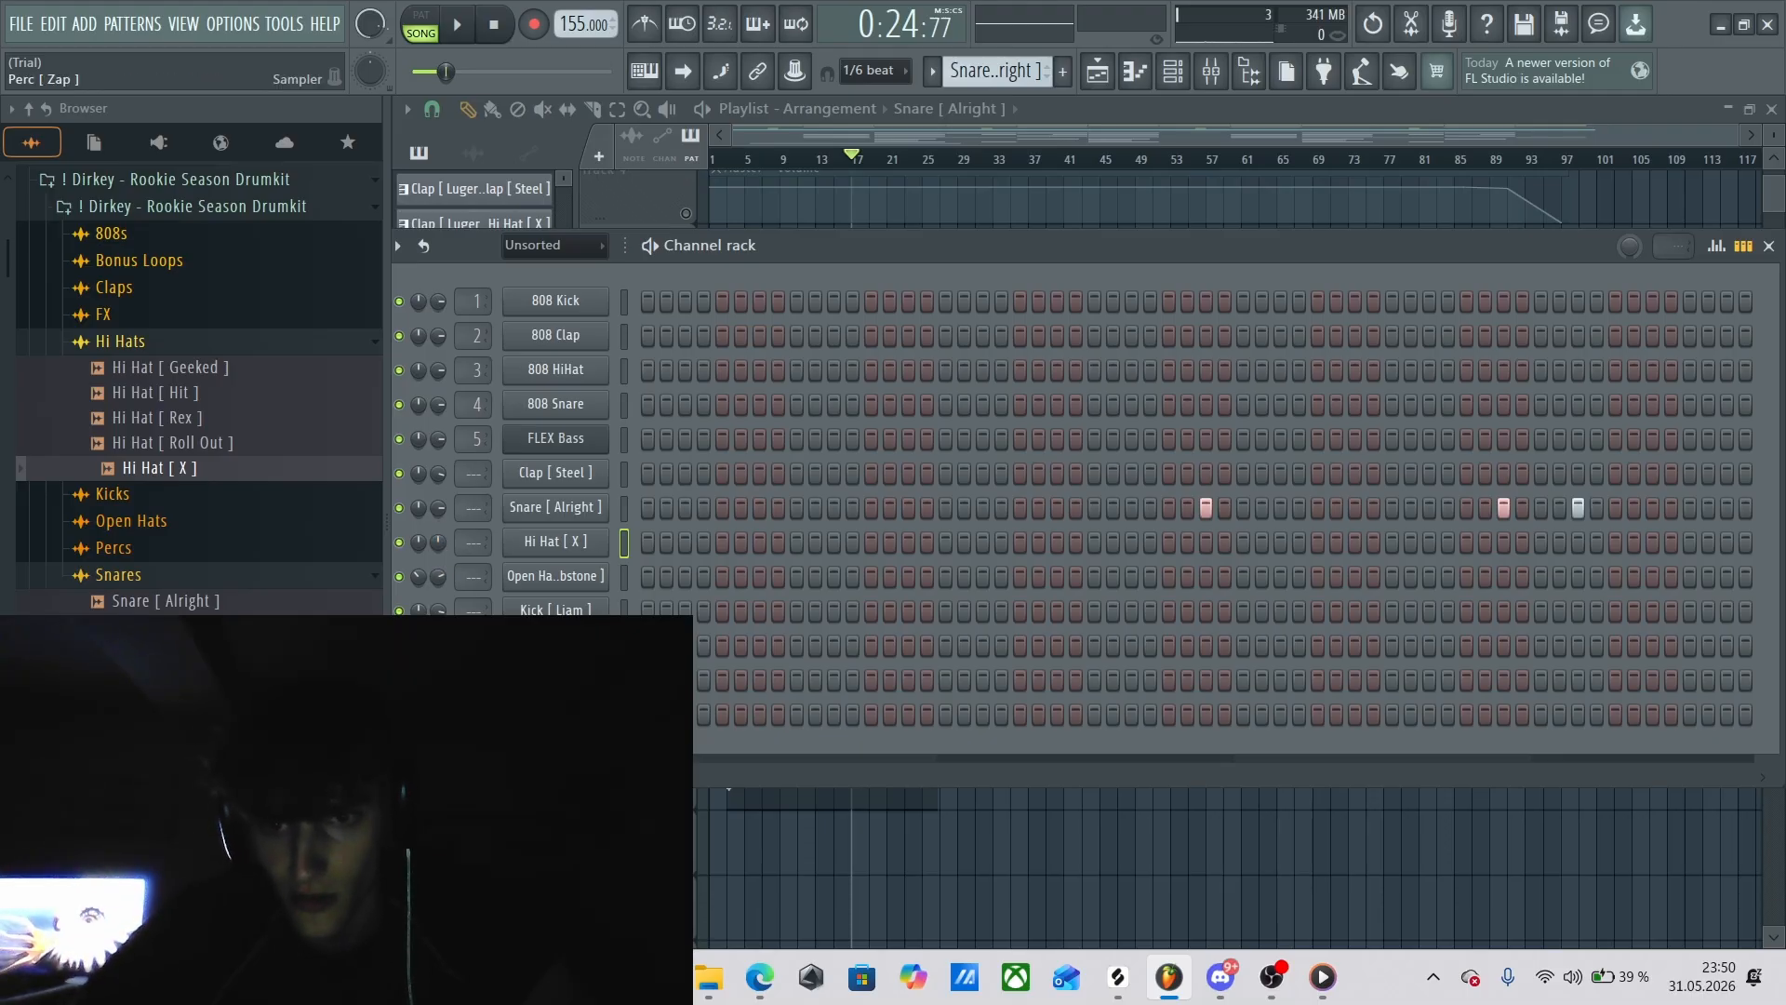
Open the Fruity Soft Clipper on the Master mixer track for viewing and close it again.
{"action": "key", "text": "F9"}
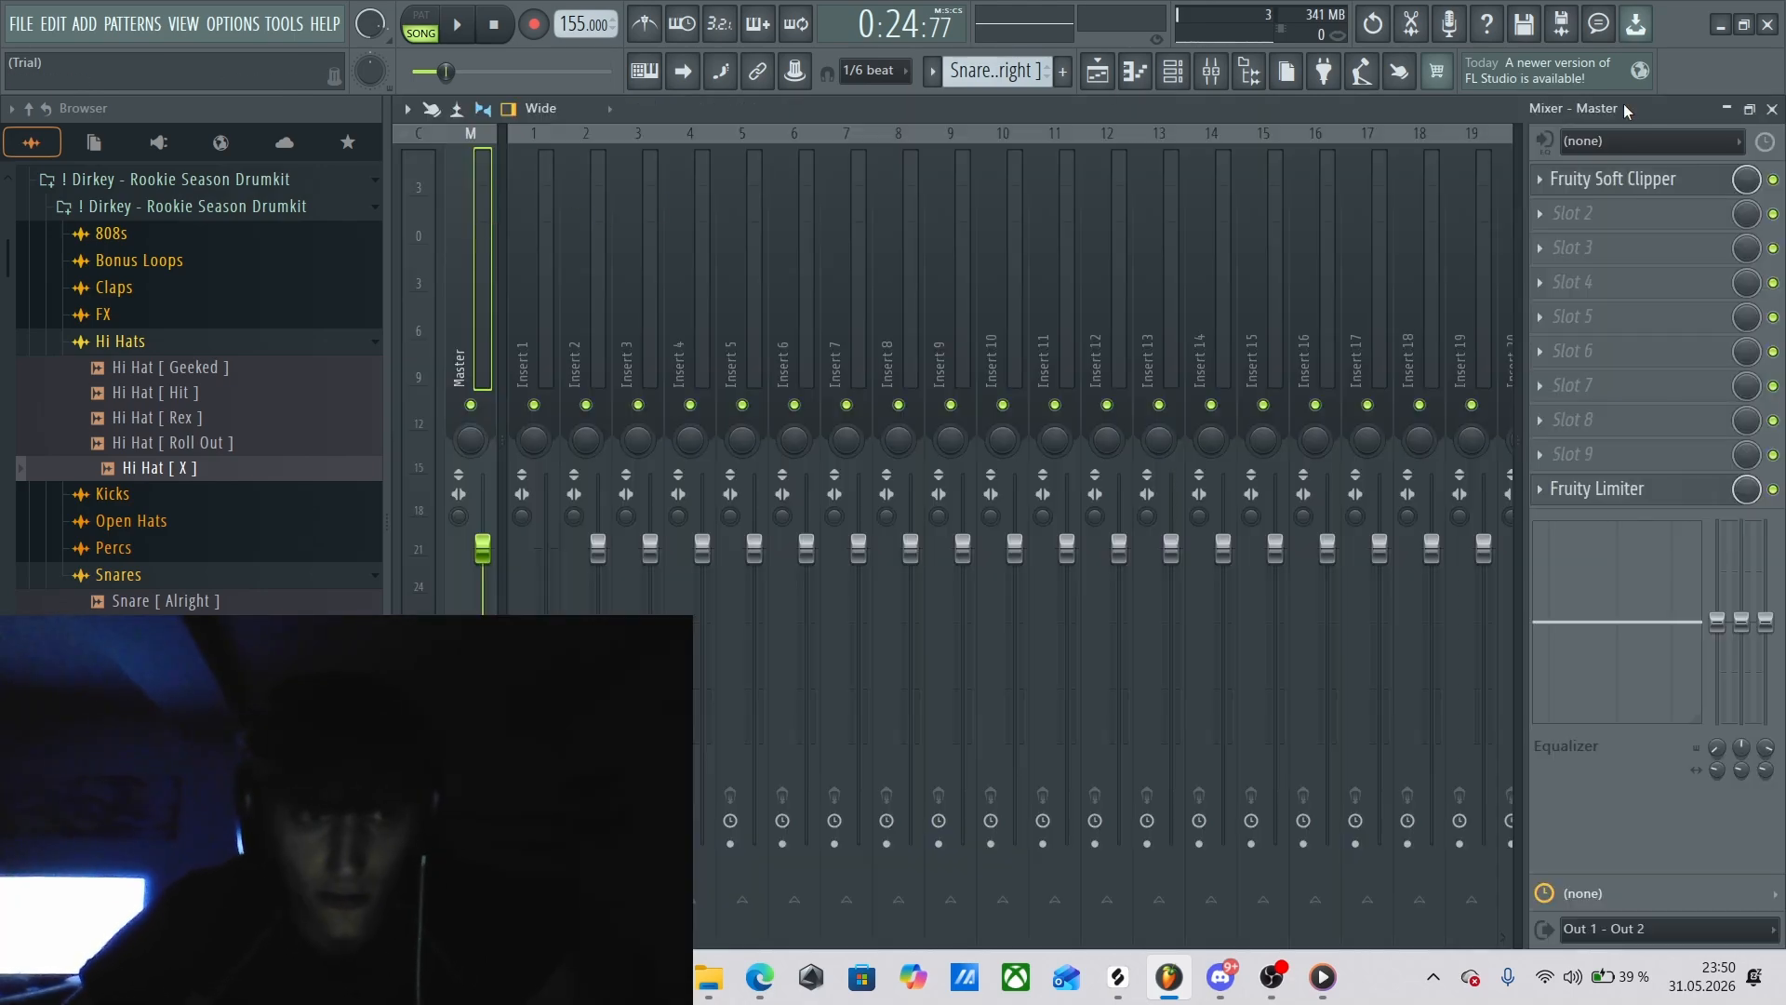
{"action": "left_click", "coordinate": [1612, 179]}
{"action": "left_click", "coordinate": [768, 255]}
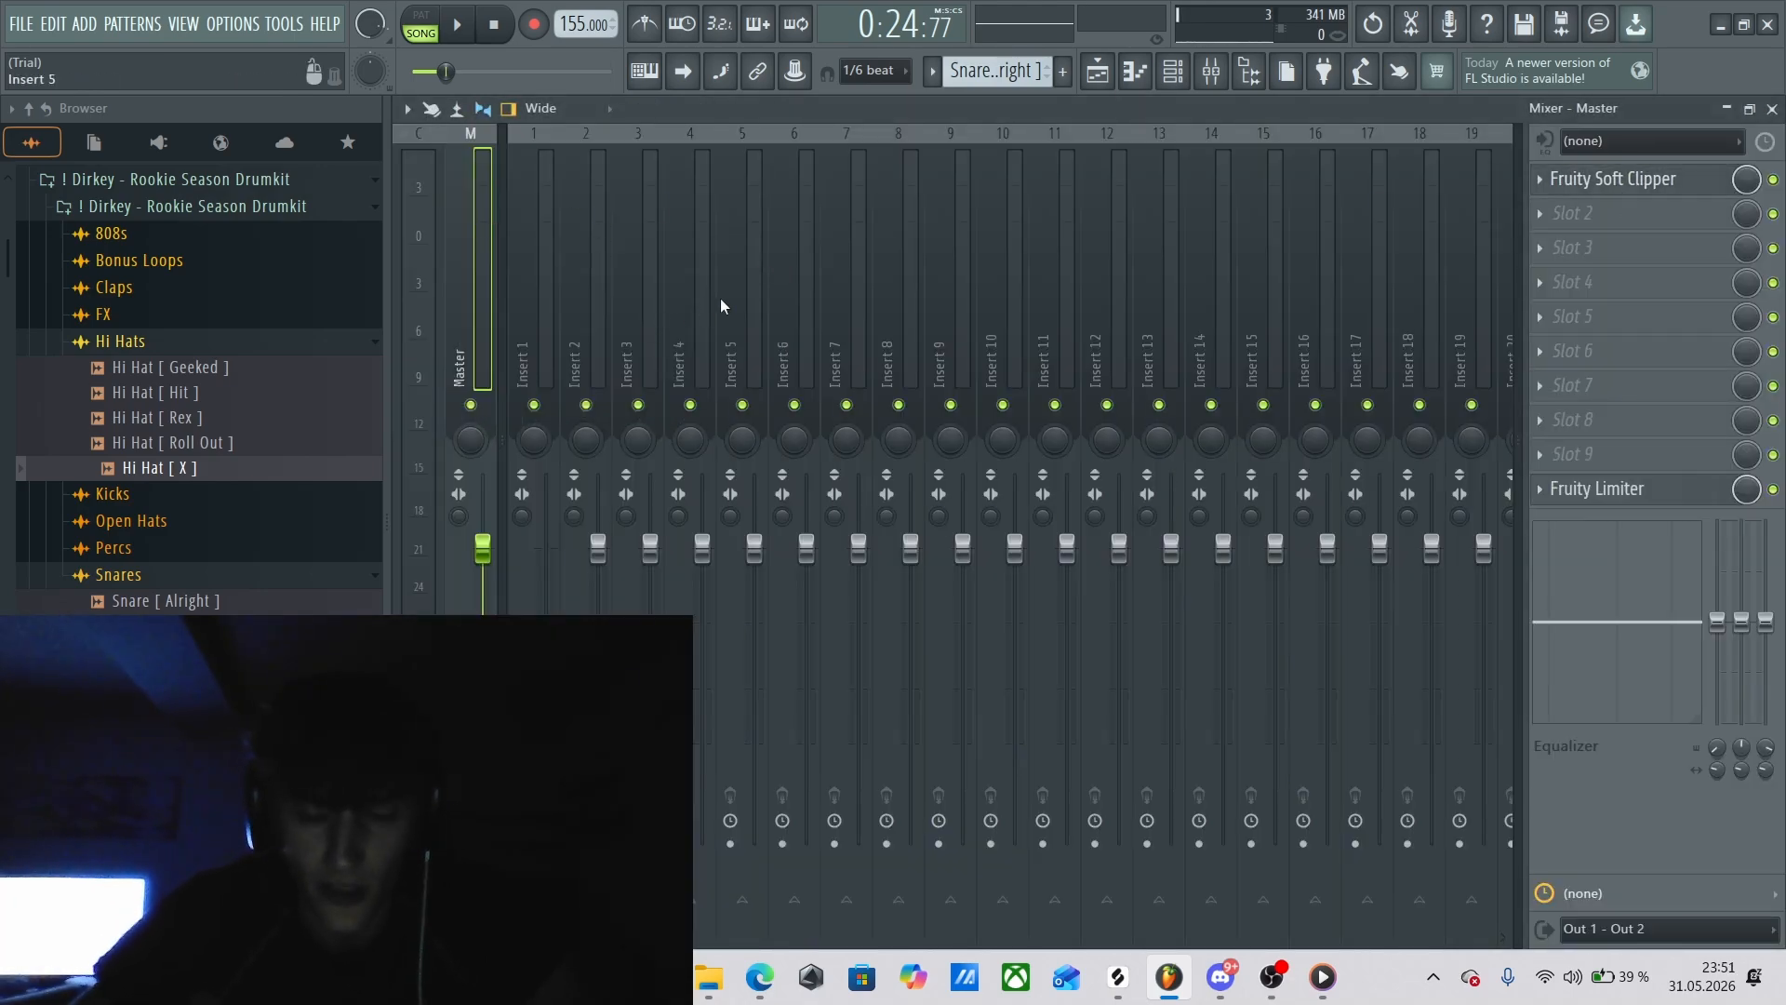
{"action": "key", "text": "F9"}
{"action": "key", "text": "F5"}
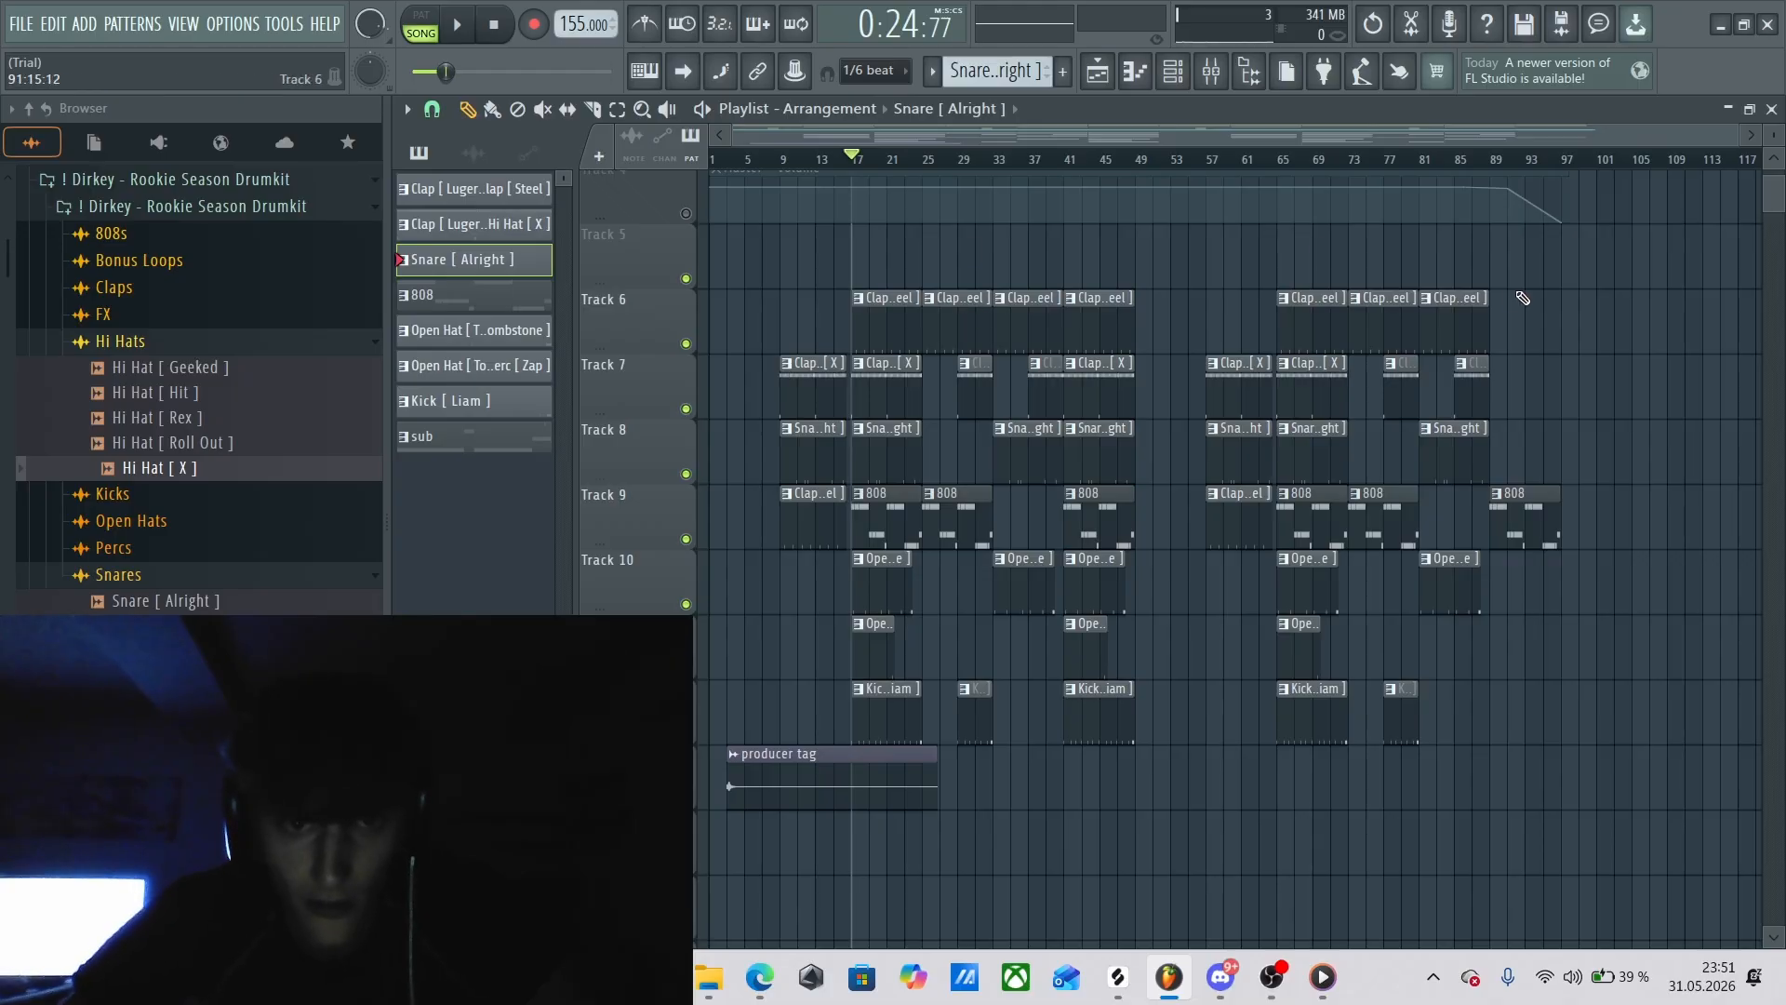
{"action": "key", "text": "F10"}
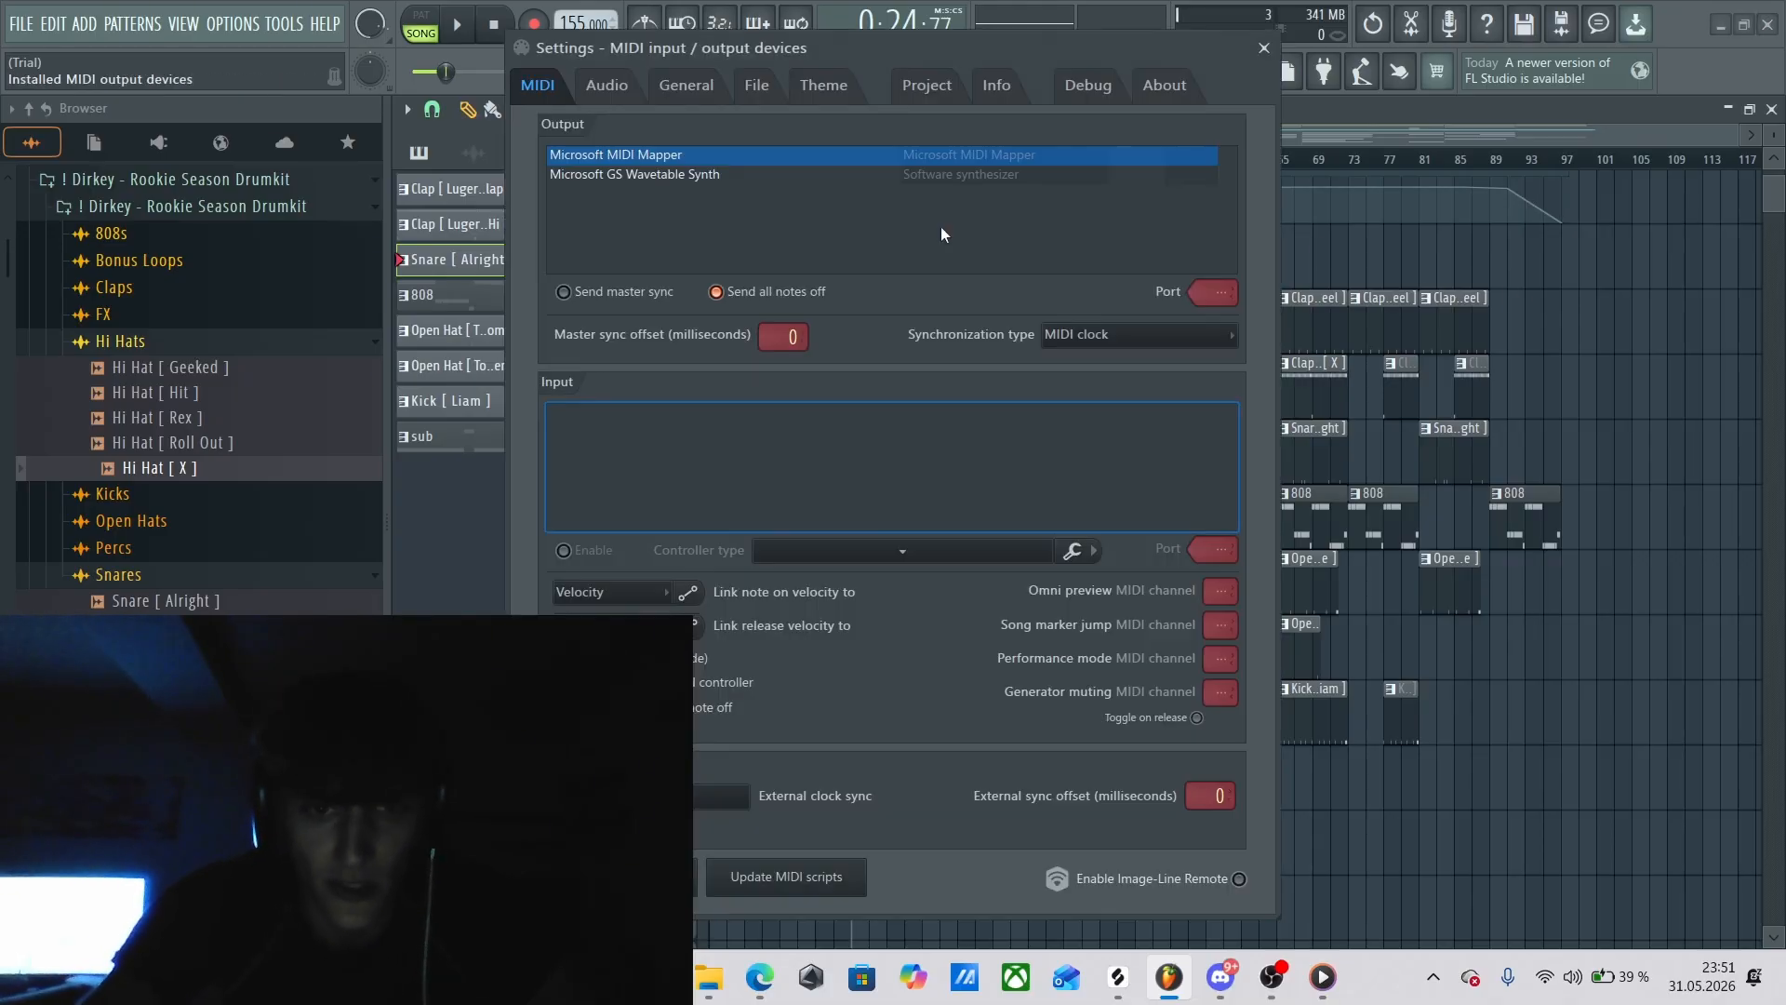
{"action": "key", "text": "Escape"}
Try raising the Master track's Fruity Soft Clipper post gain to 88% during playback, return it to 80%, and close the plugin.
{"action": "key", "text": "F9"}
{"action": "left_click", "coordinate": [1630, 180]}
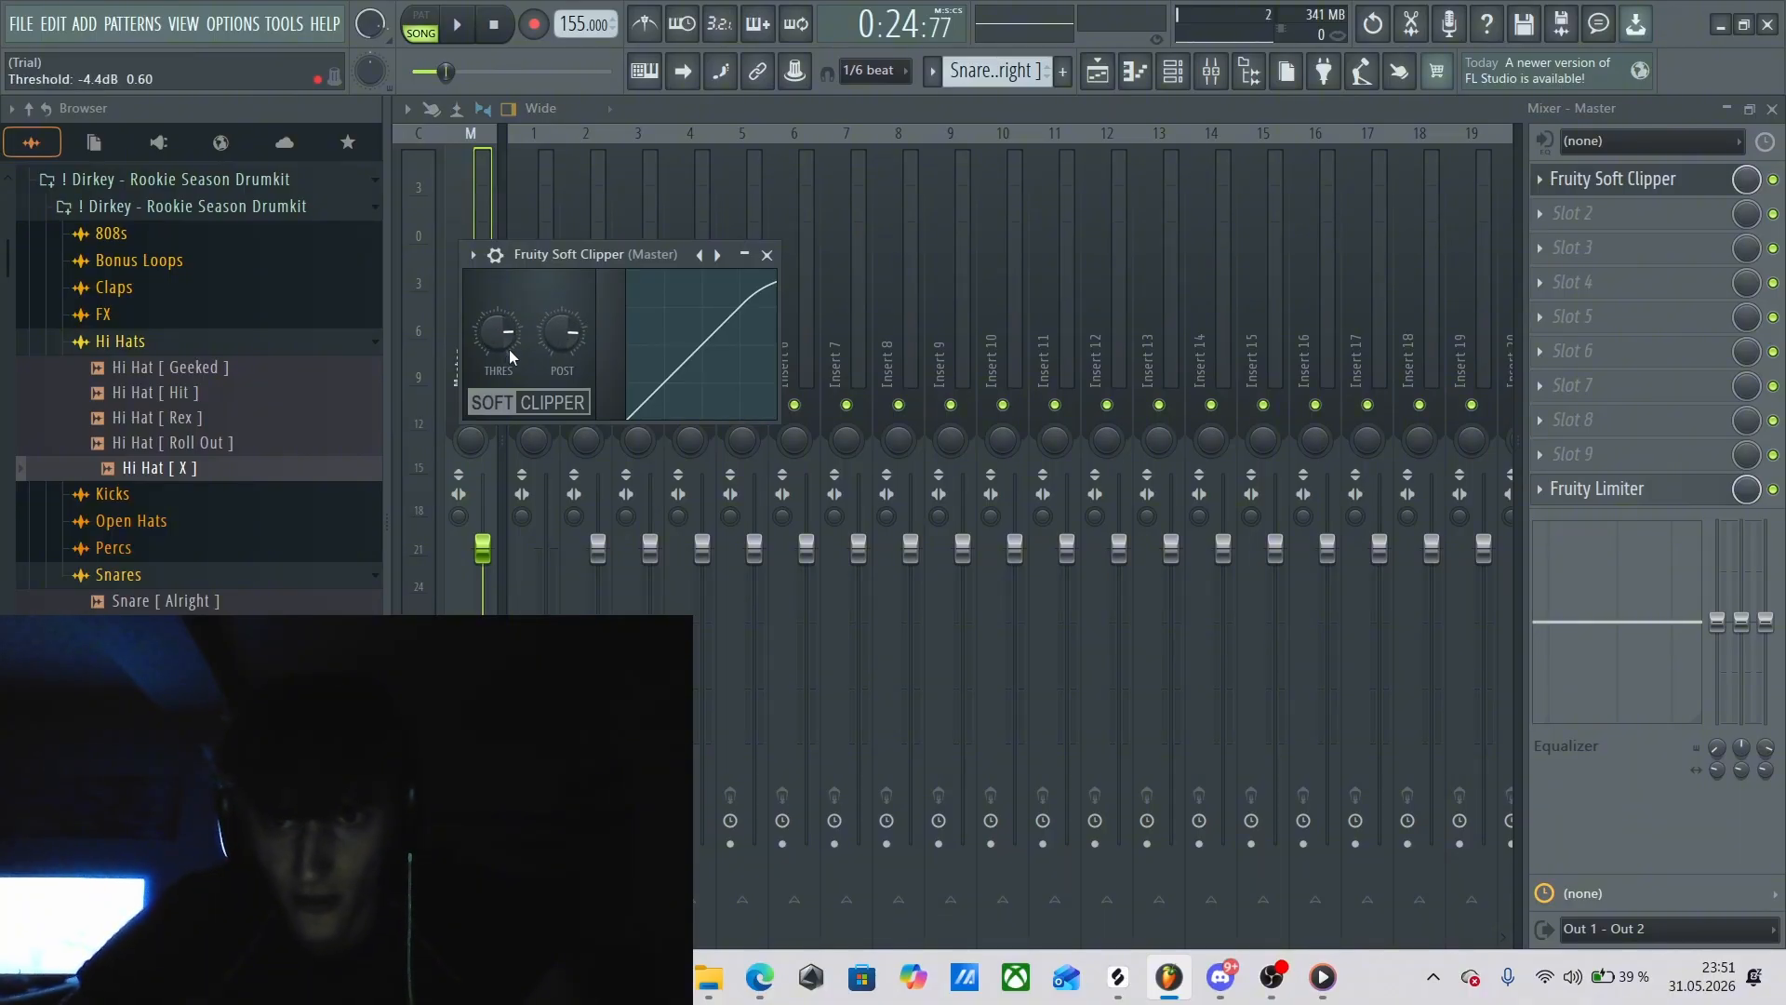
{"action": "left_click", "coordinate": [766, 255]}
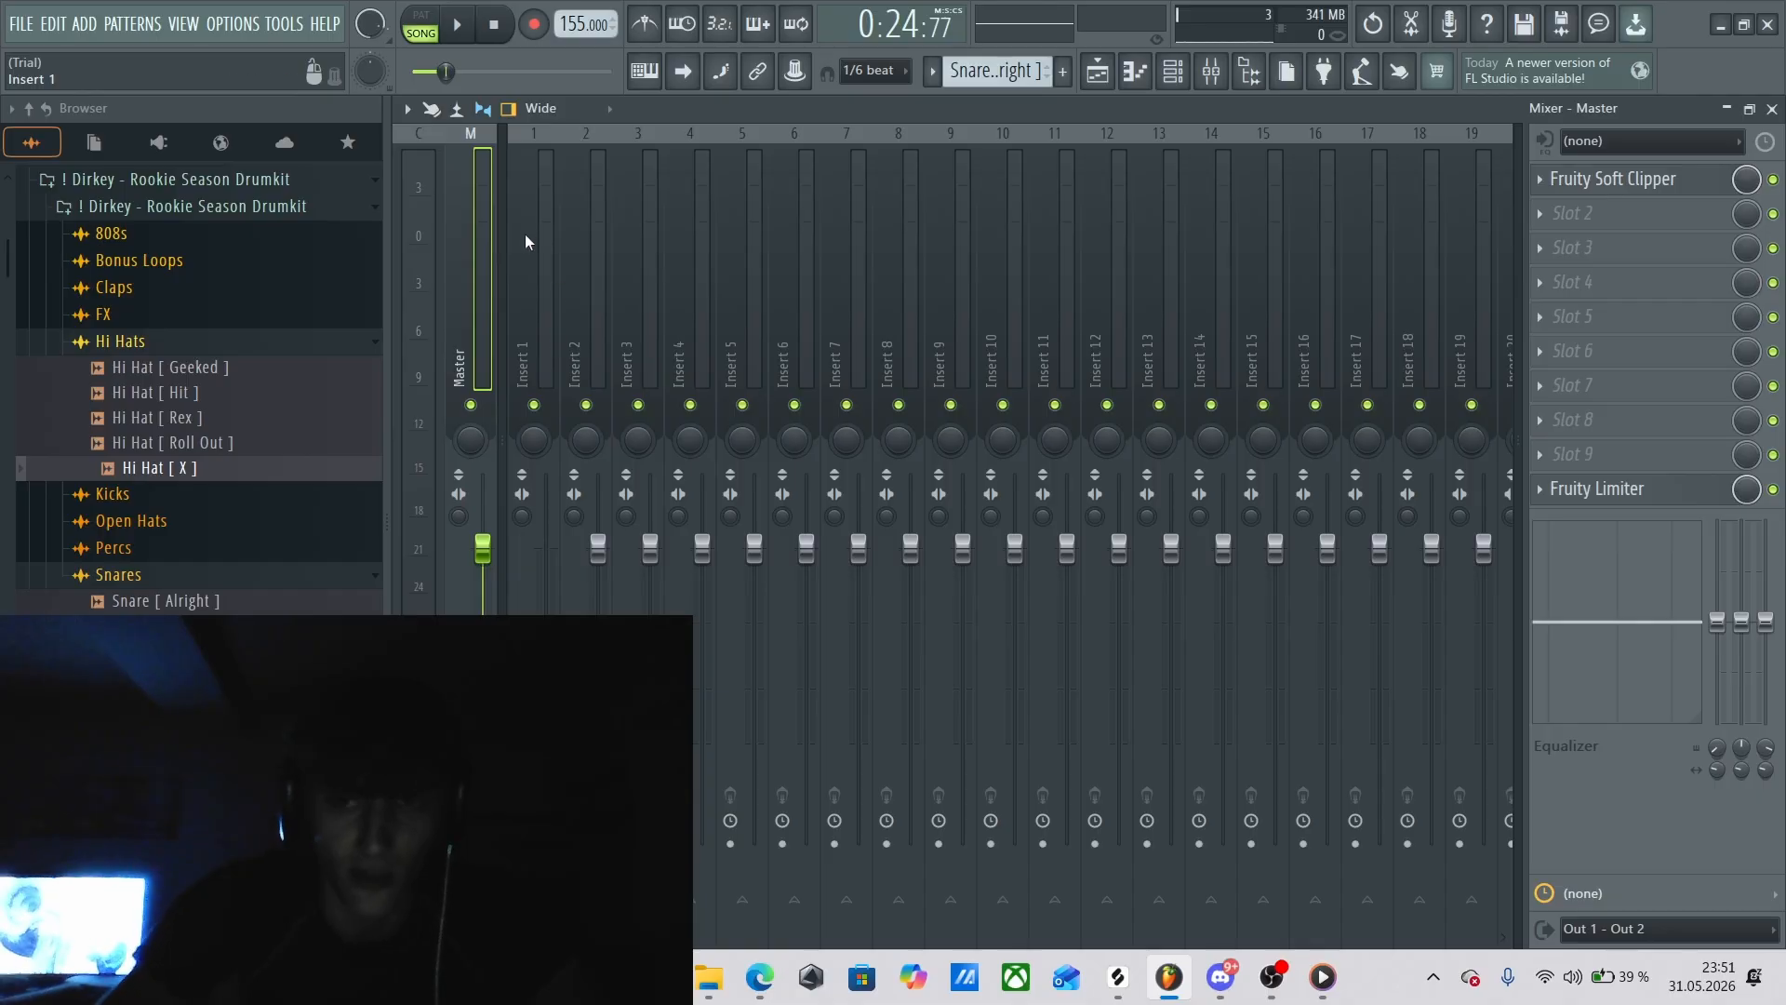
{"action": "left_click", "coordinate": [1622, 180]}
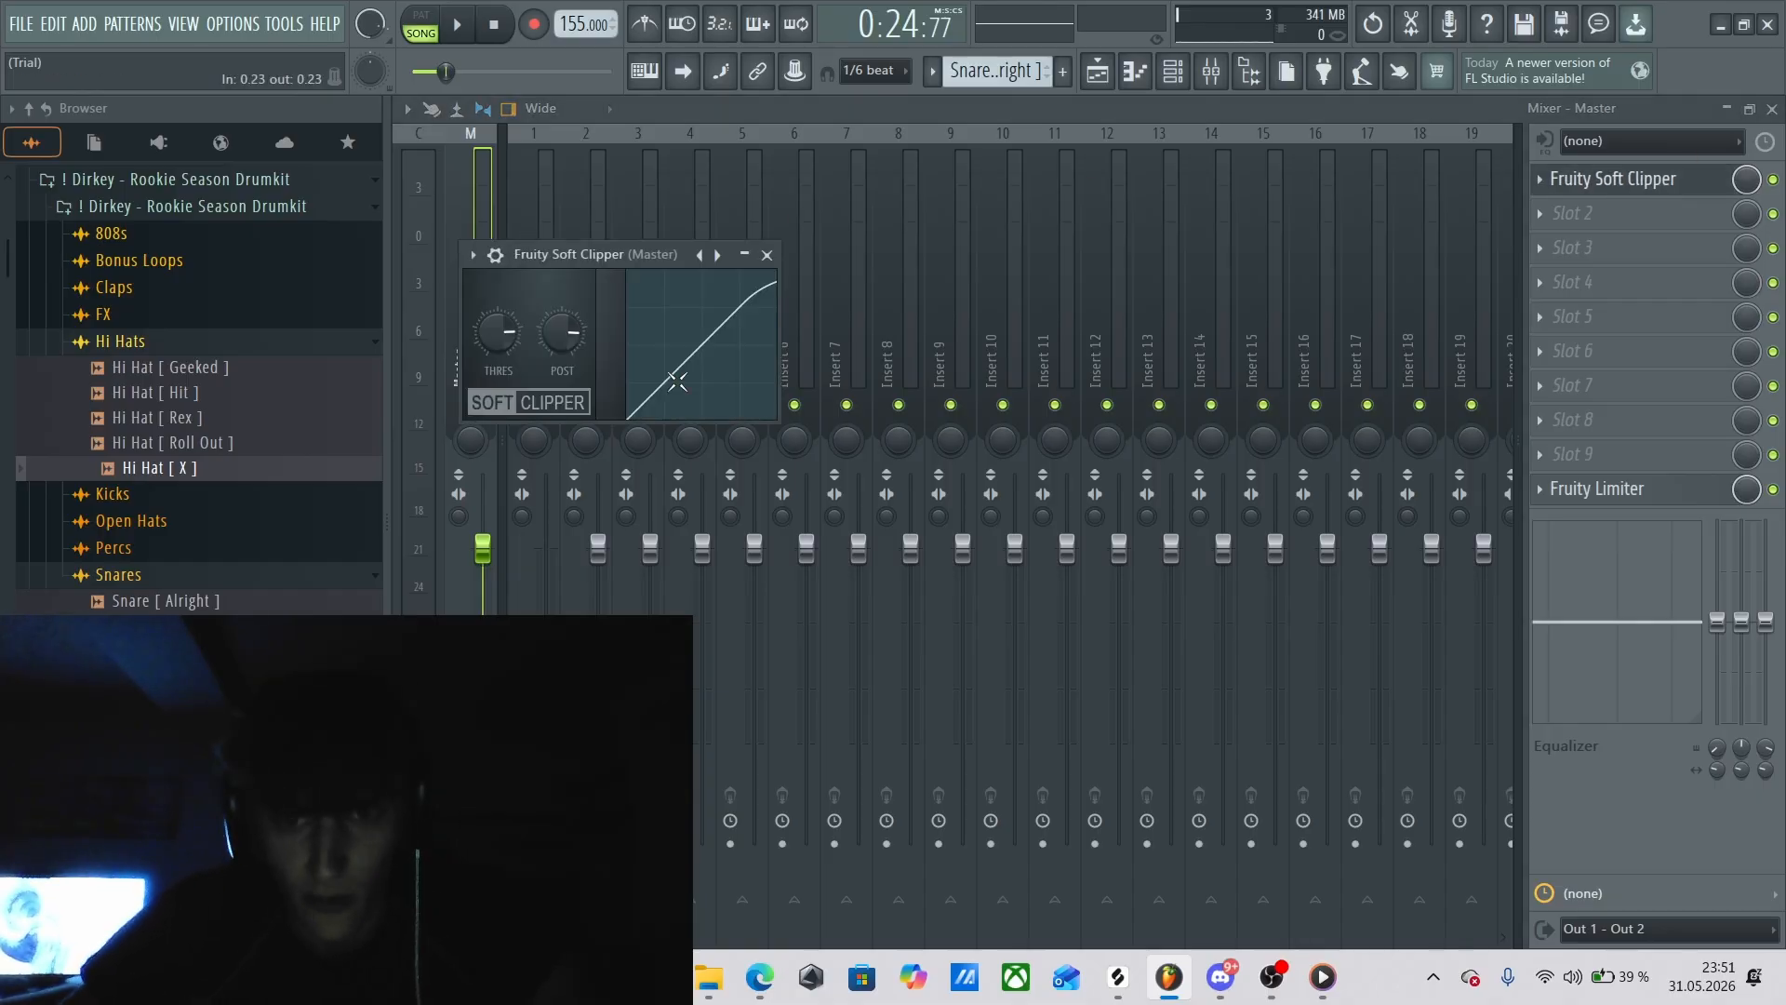
{"action": "left_click_drag", "start_coordinate": [565, 355], "coordinate": [567, 337]}
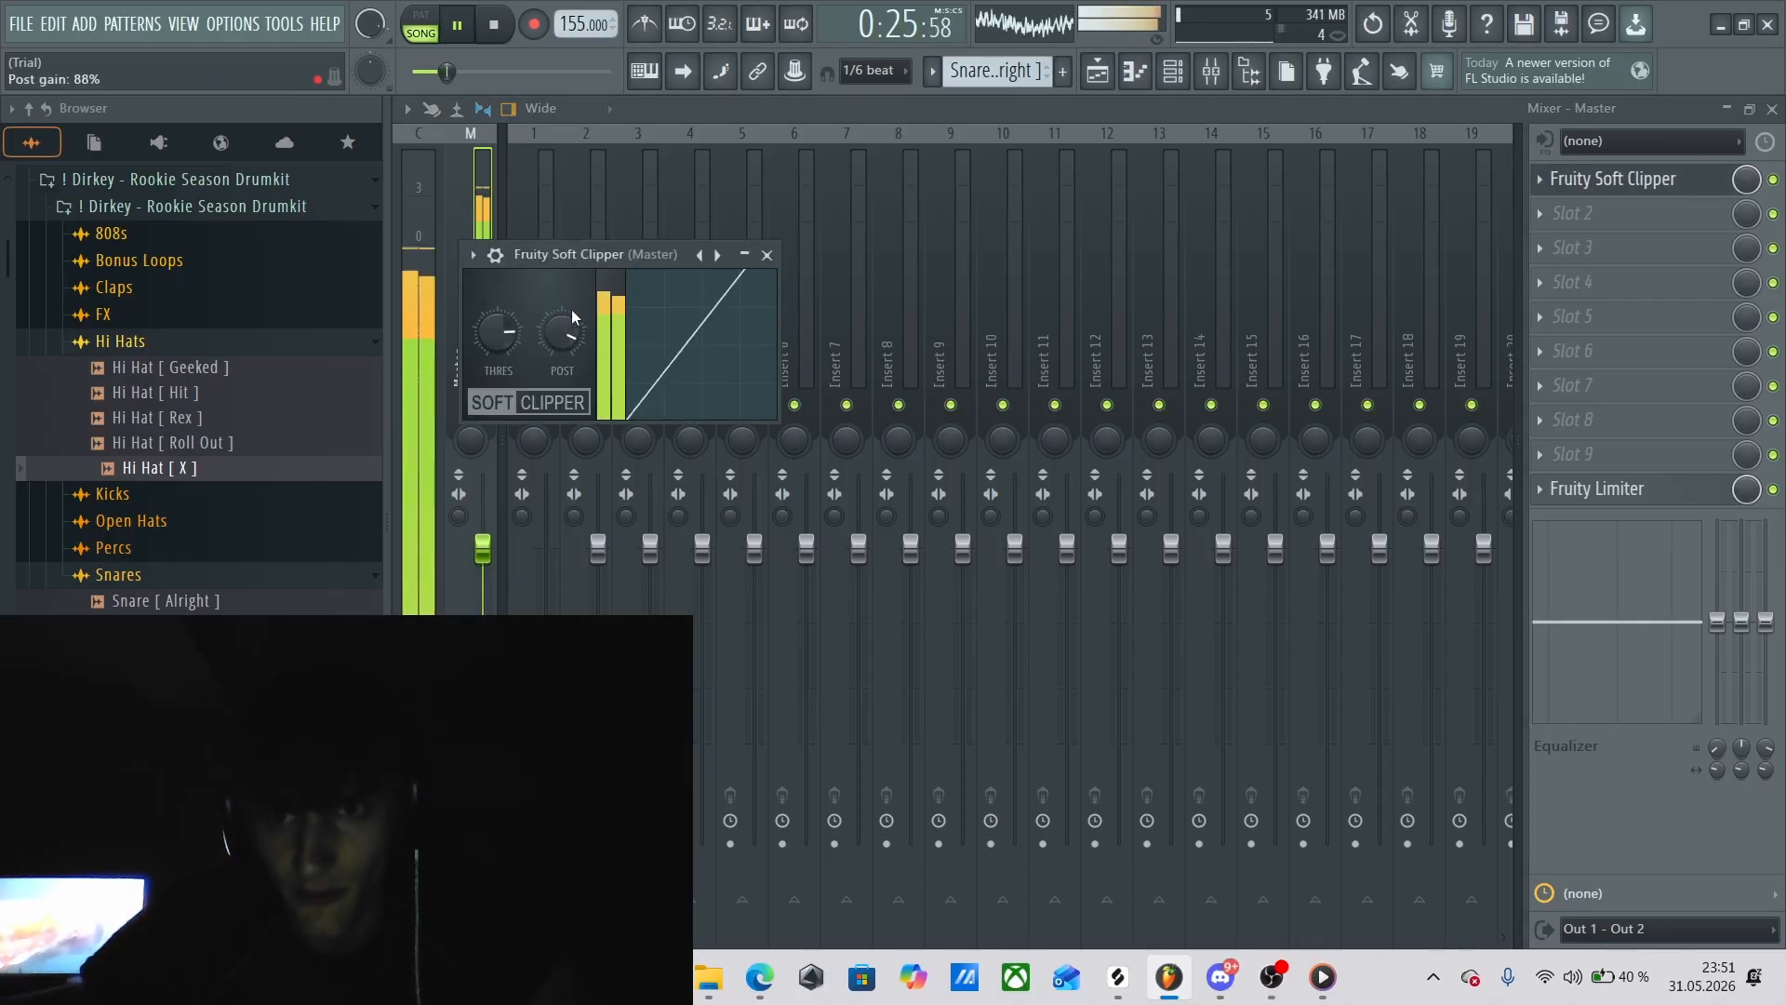
{"action": "right_click", "coordinate": [574, 339]}
{"action": "left_click", "coordinate": [579, 343]}
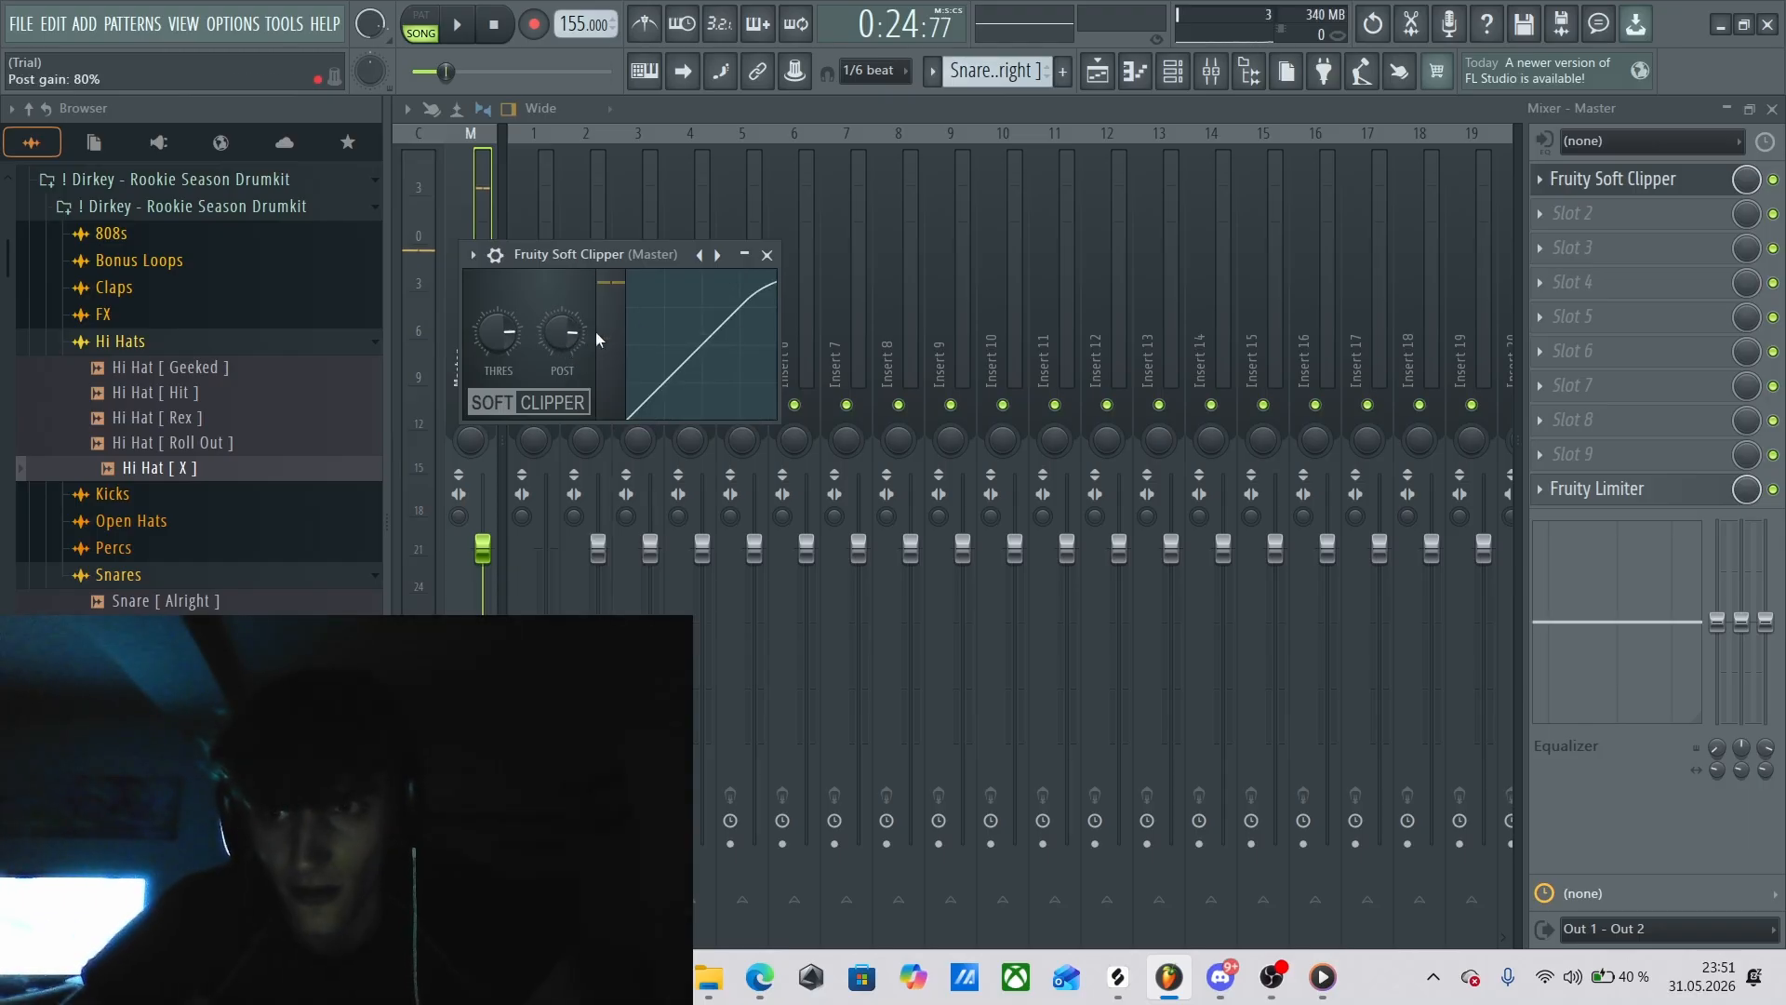
{"action": "left_click", "coordinate": [768, 255]}
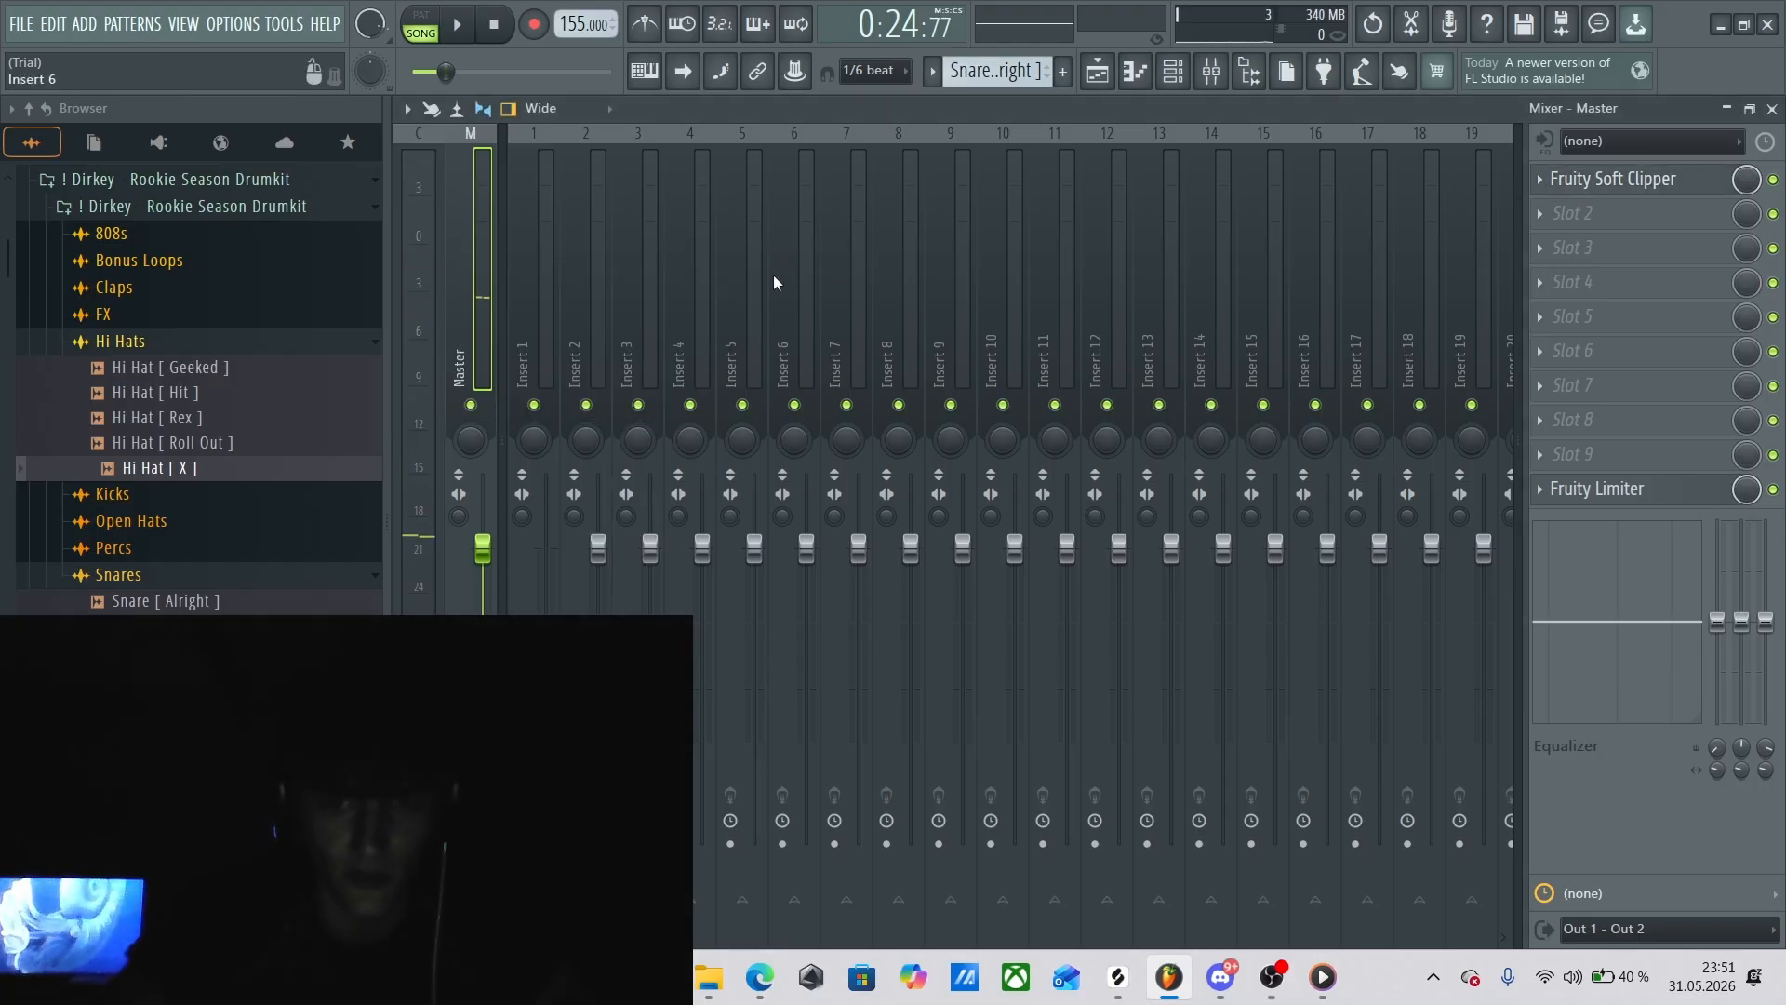
Go back to the playlist and open the 808 pattern clip at bar 17 in the piano roll.
{"action": "key", "text": "F6"}
{"action": "key", "text": "F5"}
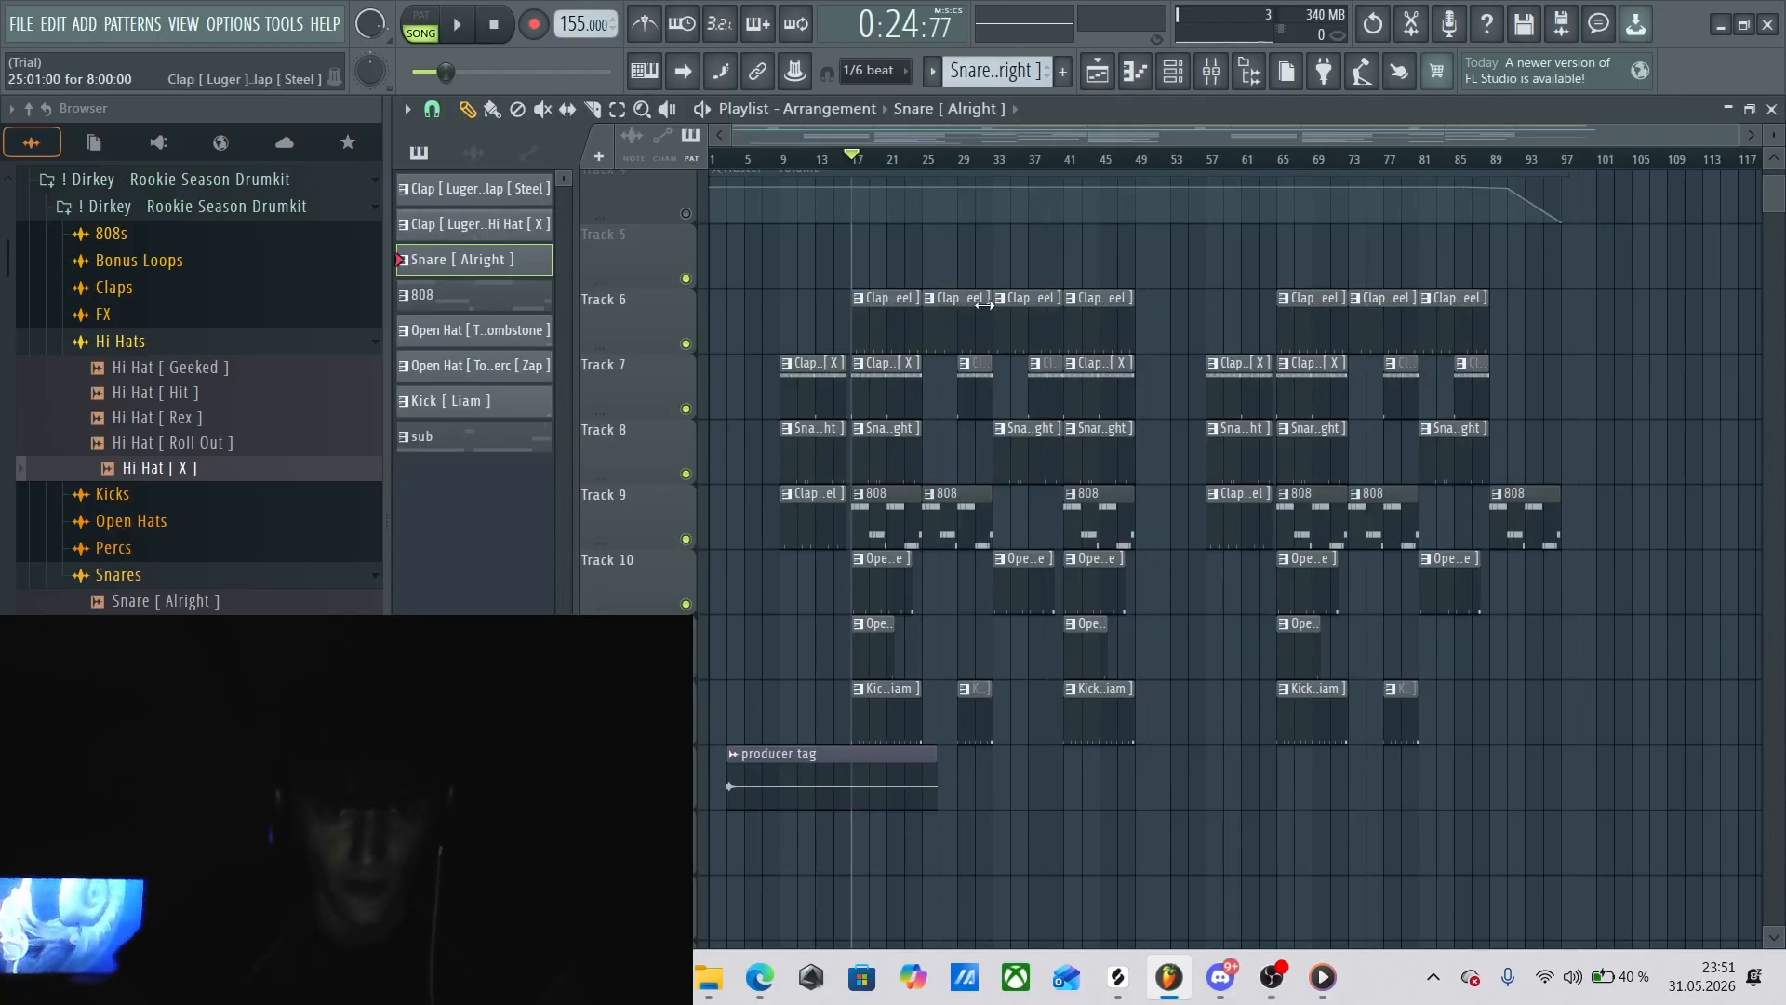
{"action": "scroll", "coordinate": [1774, 197], "scroll_direction": "up", "scroll_amount": 2}
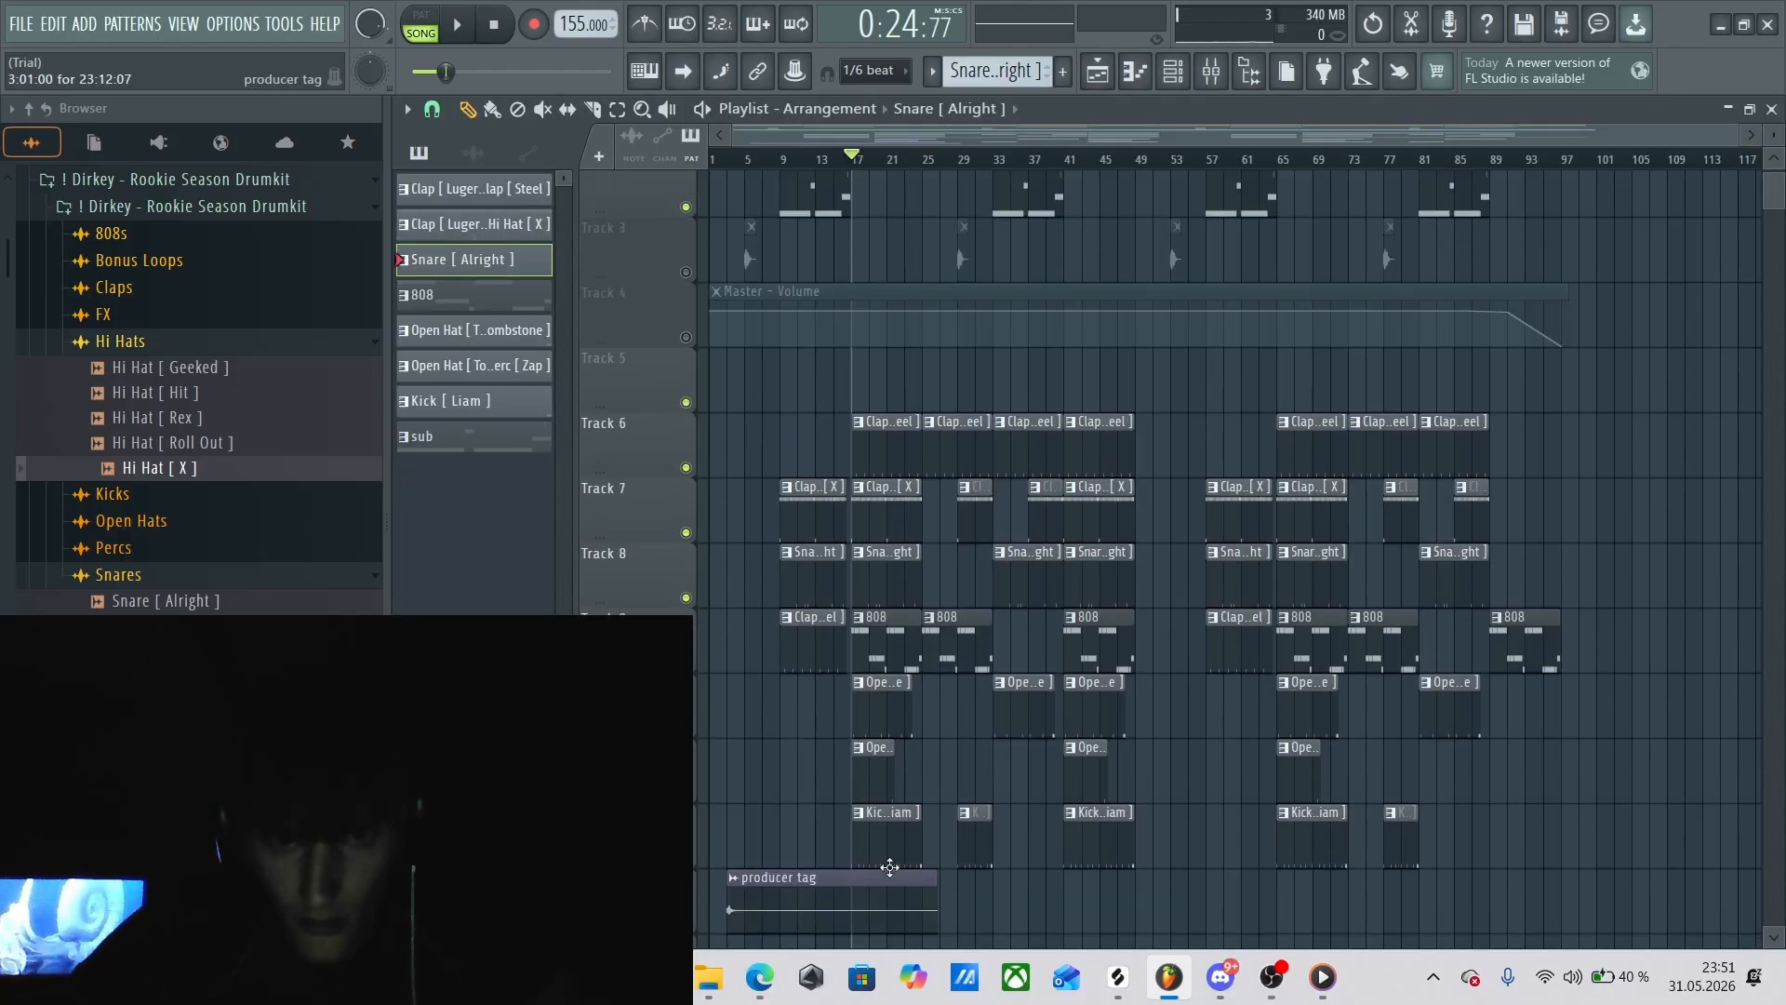
{"action": "double_click", "coordinate": [878, 634]}
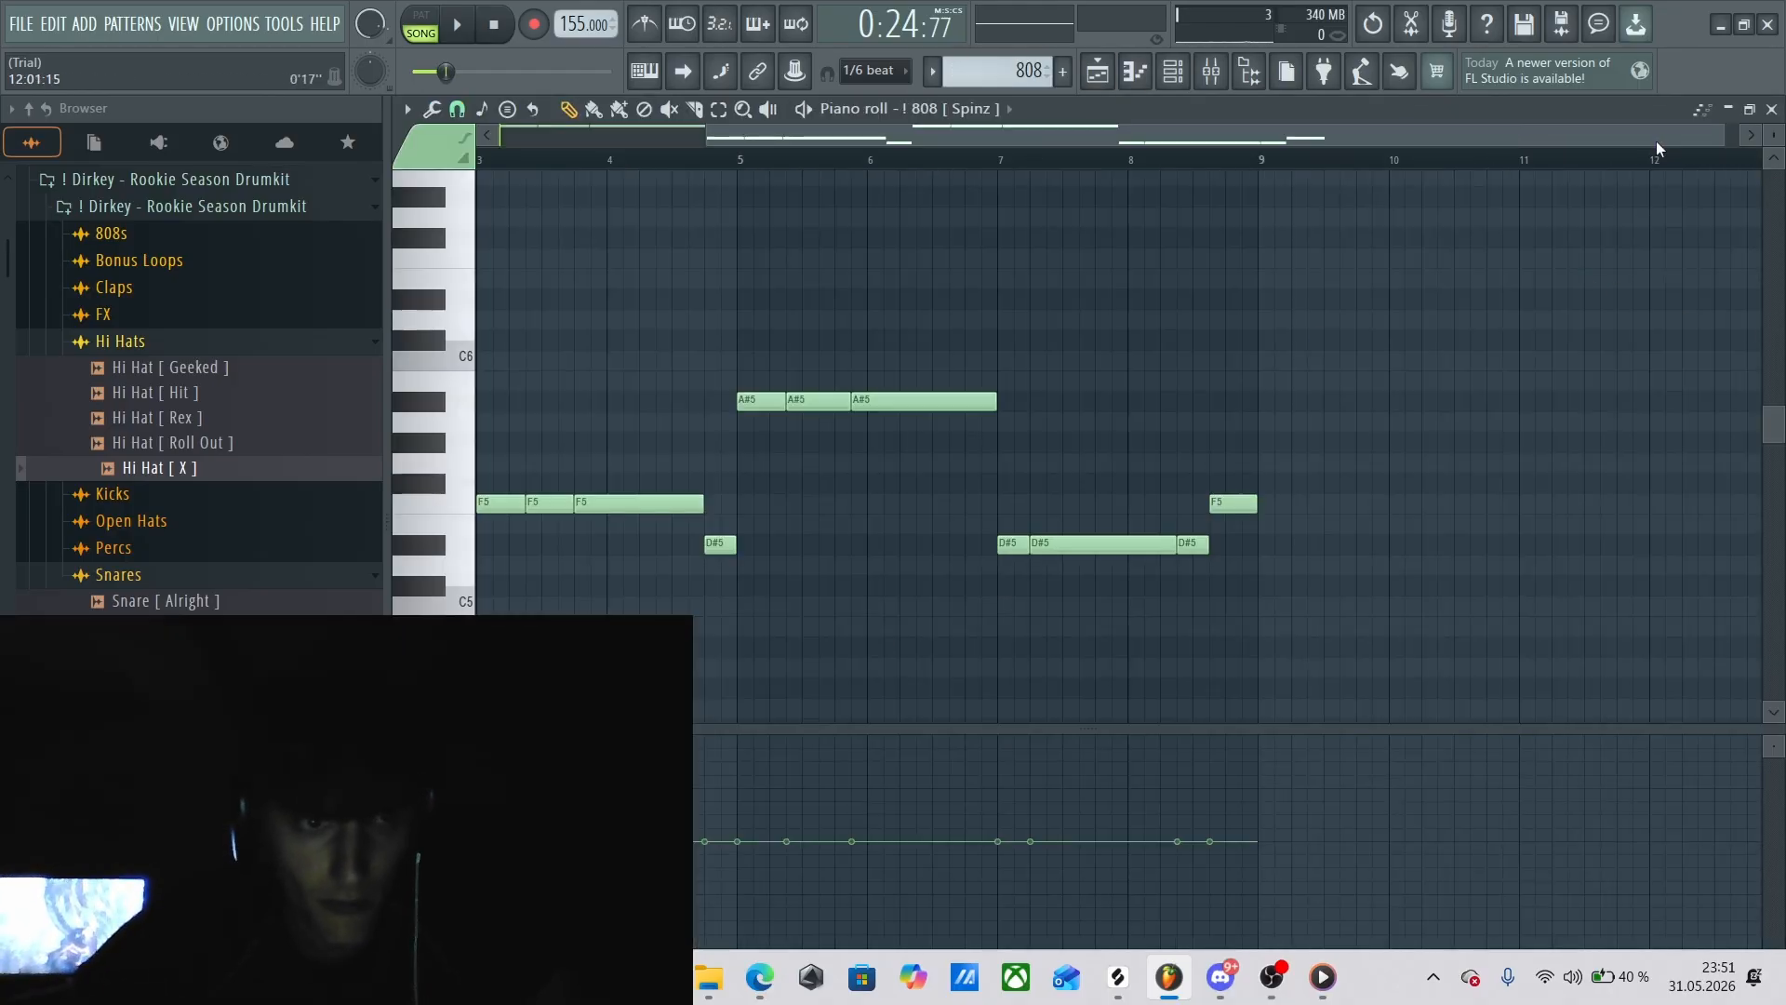
Select the three A#5 notes in bars 1 and 2, then the three F5 notes starting at bar 3.
{"action": "left_click", "coordinate": [718, 109]}
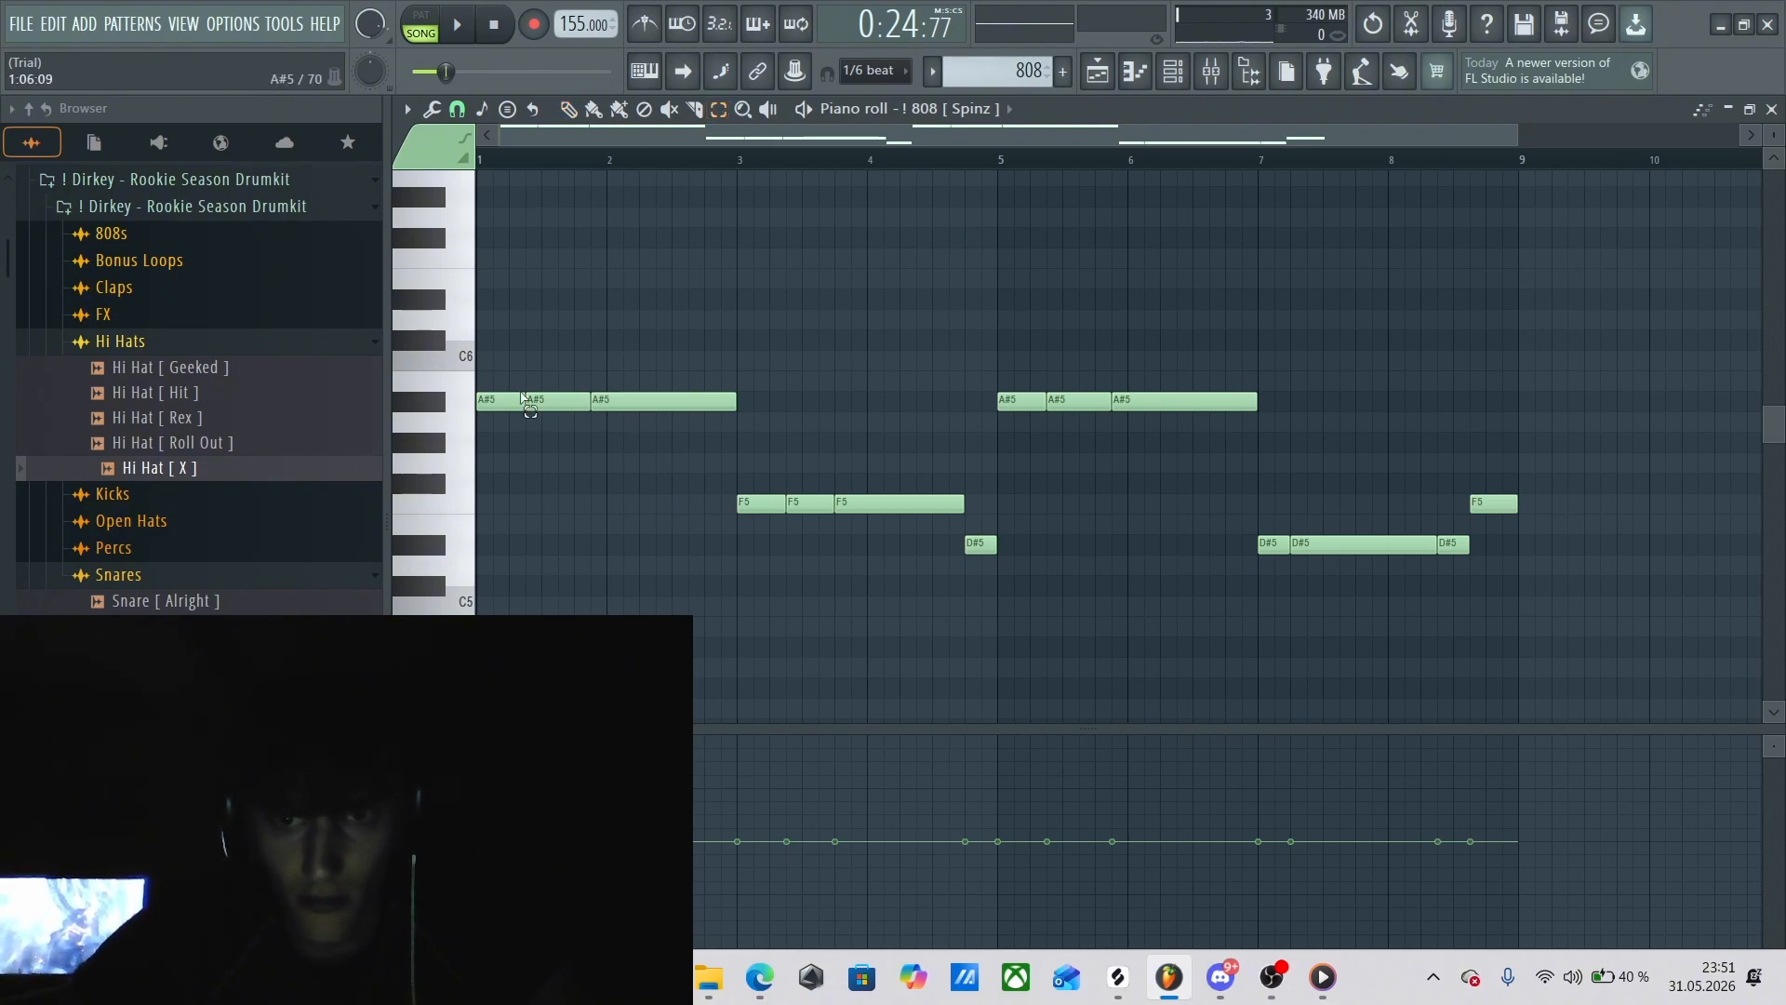
{"action": "left_click_drag", "start_coordinate": [523, 383], "coordinate": [699, 418]}
{"action": "left_click", "coordinate": [567, 109]}
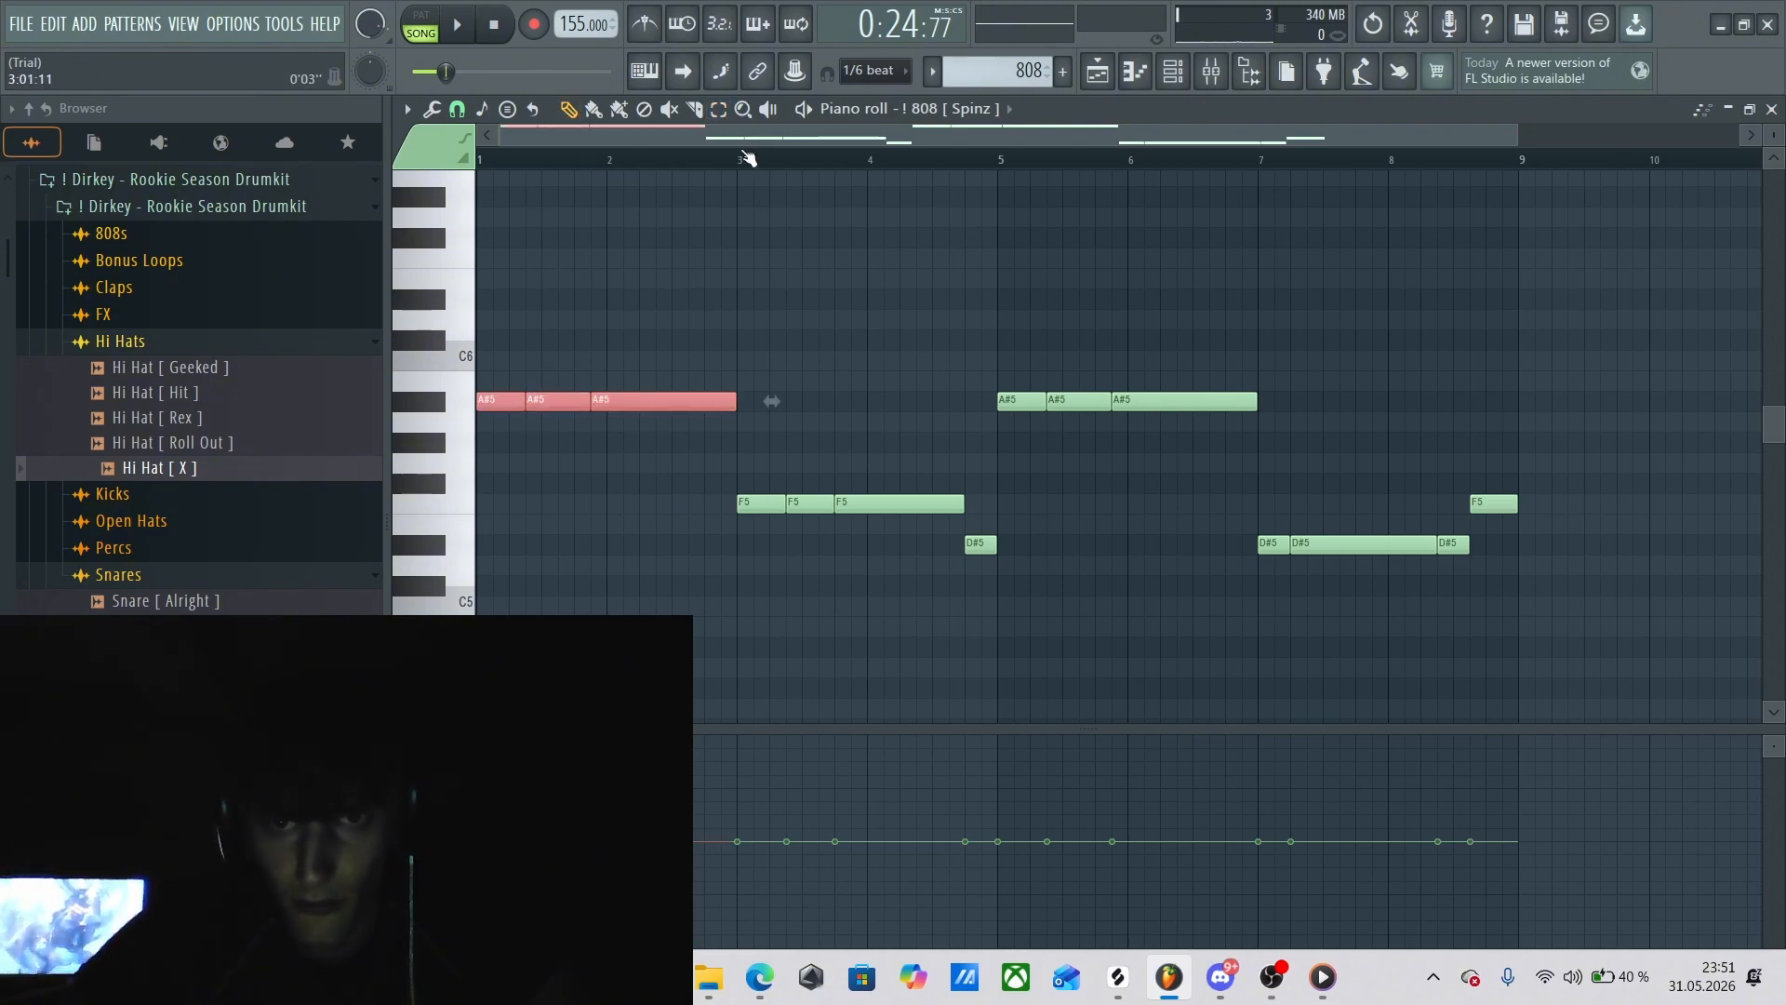
{"action": "left_click", "coordinate": [718, 108]}
{"action": "left_click_drag", "start_coordinate": [733, 476], "coordinate": [973, 533]}
{"action": "left_click", "coordinate": [568, 109]}
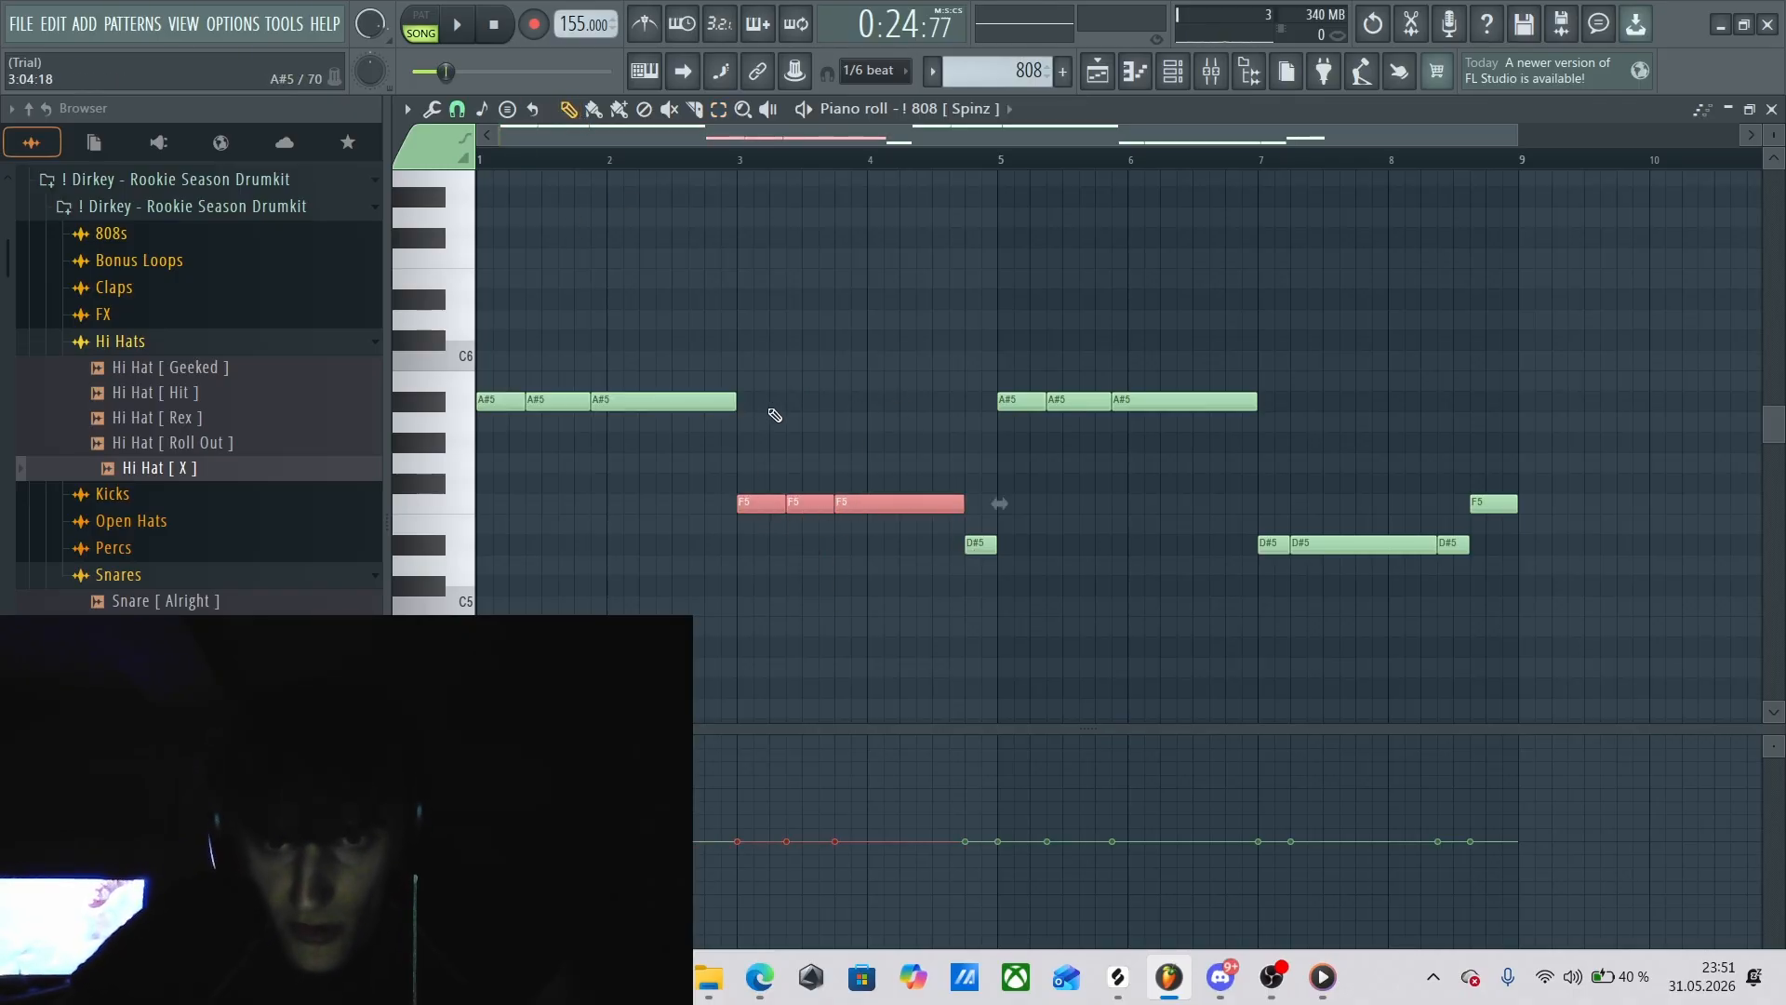
Try the selected F5 notes at A#5, then move them back down to F5.
{"action": "key", "text": "shift+Up"}
{"action": "key", "text": "shift+Up"}
{"action": "key", "text": "shift+Up"}
{"action": "key", "text": "shift+Up"}
{"action": "key", "text": "shift+Up"}
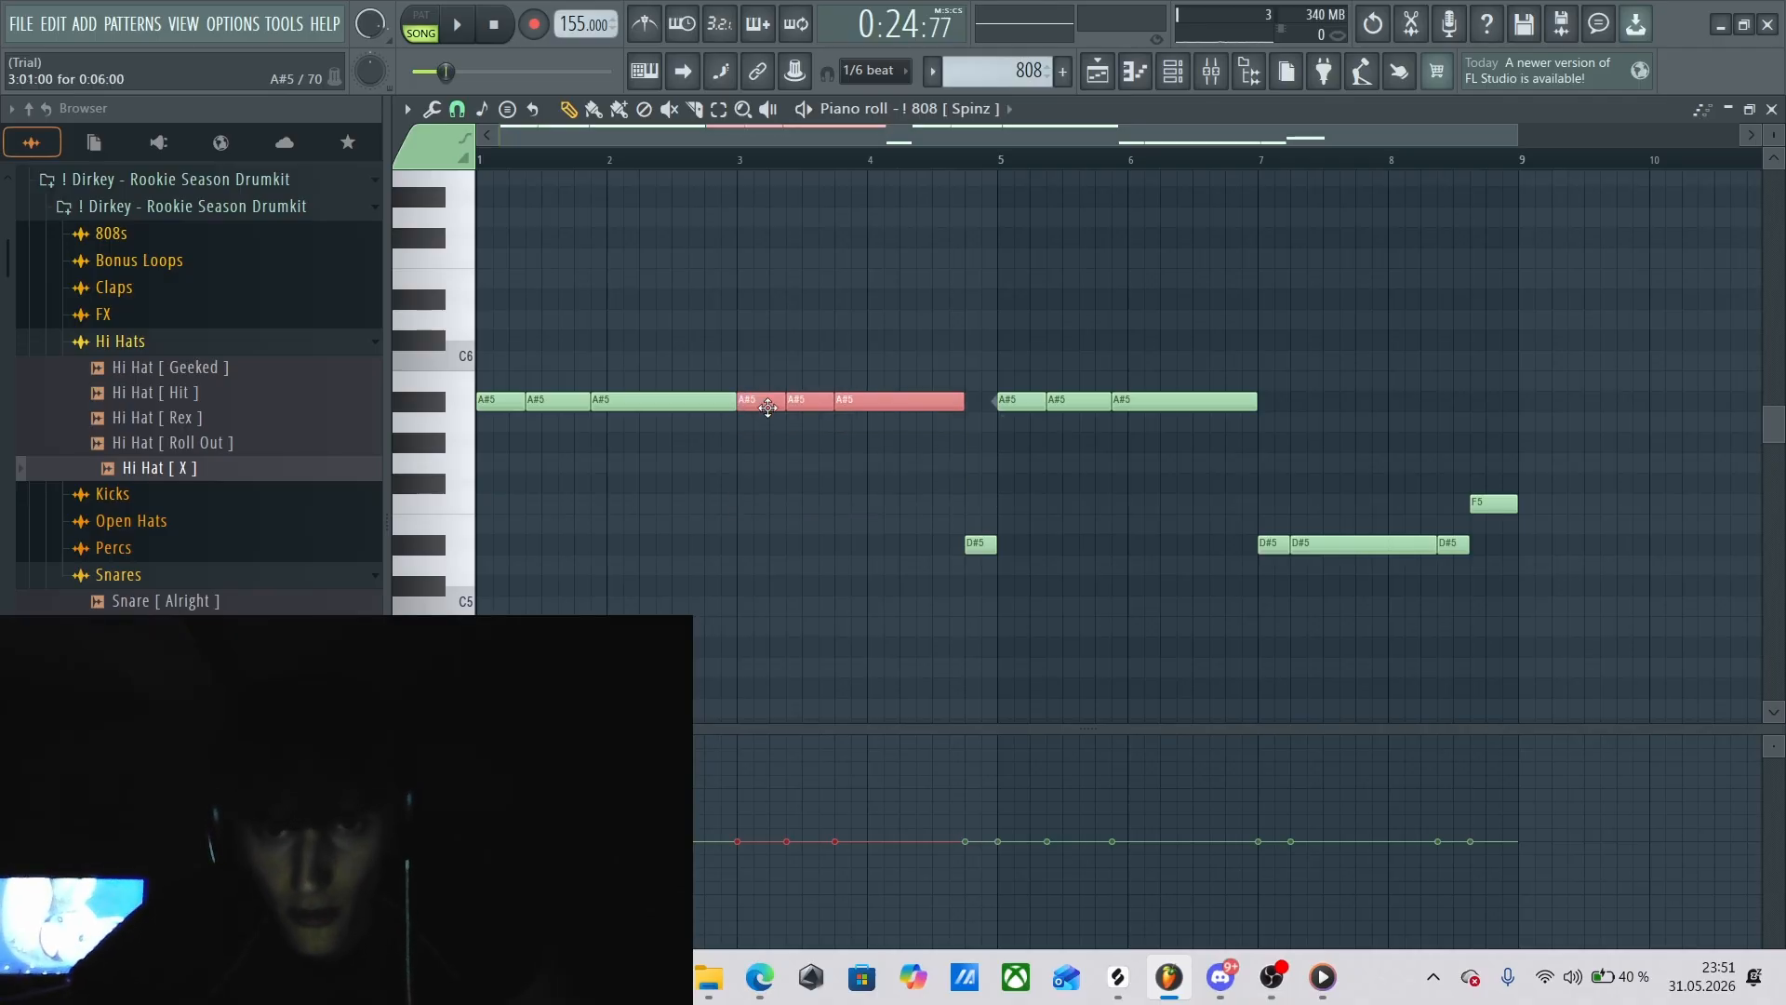
{"action": "key", "text": "shift+Down"}
{"action": "key", "text": "shift+Down"}
{"action": "key", "text": "shift+Down"}
{"action": "key", "text": "shift+Down"}
{"action": "key", "text": "shift+Down"}
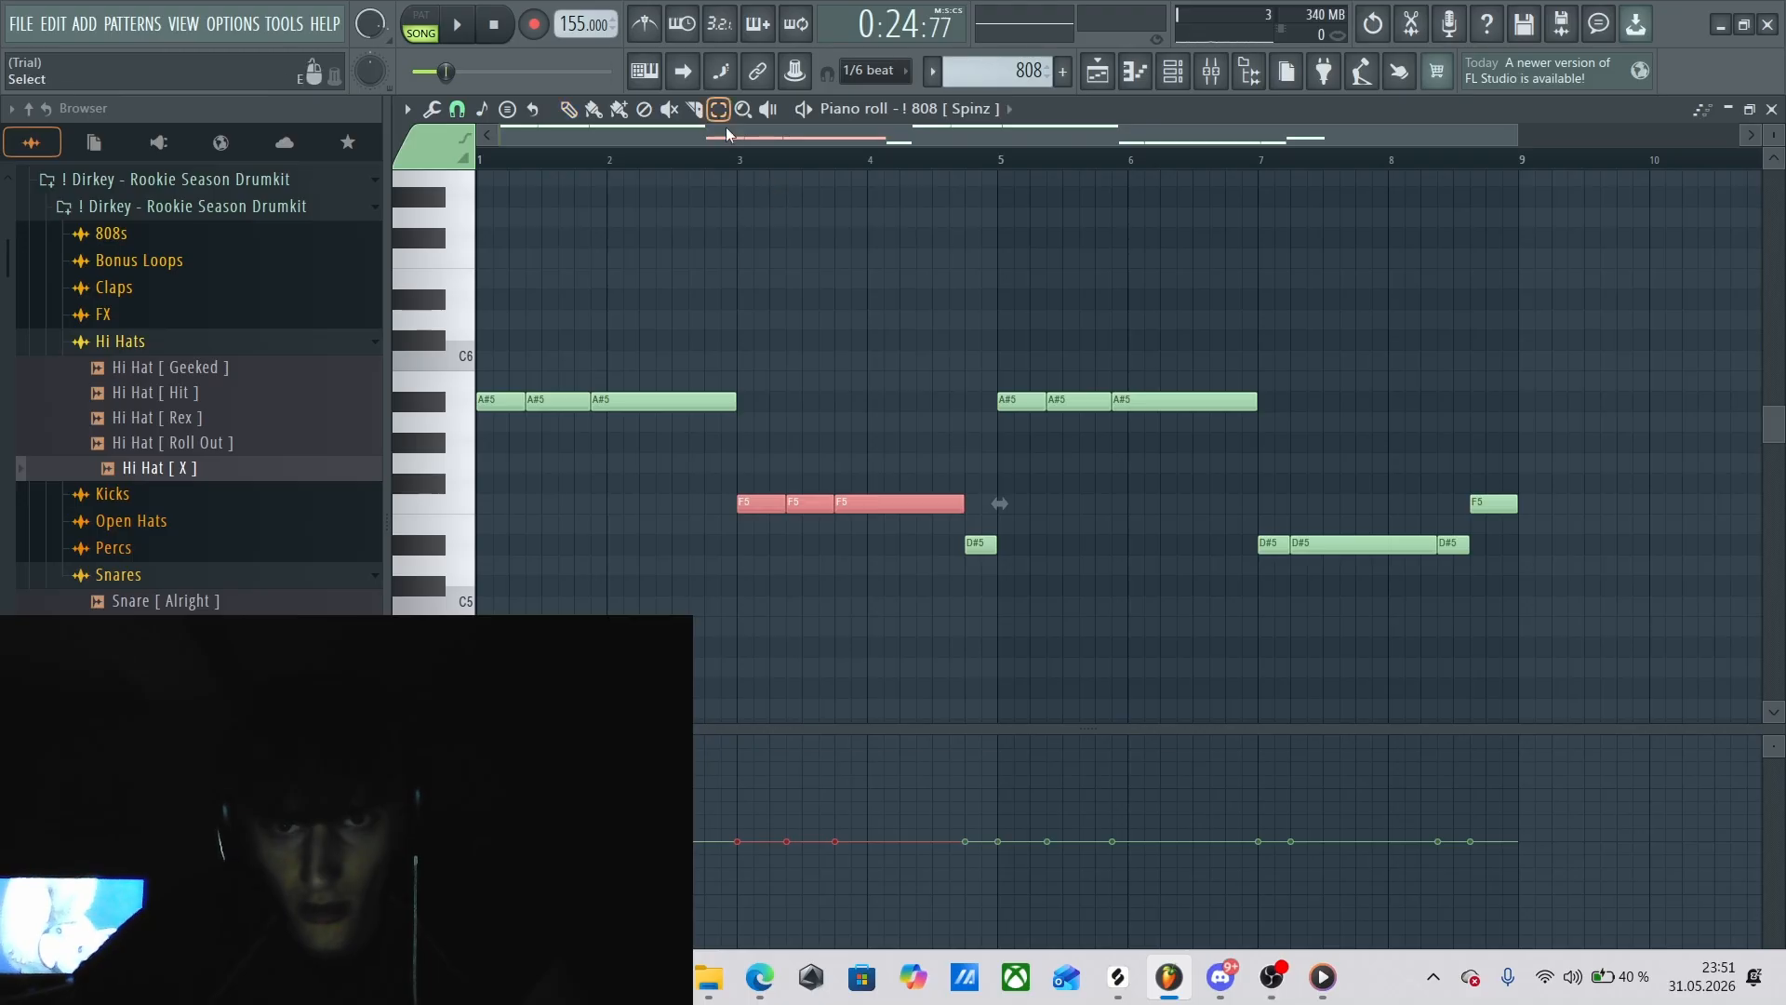
Select only the short D#5 note at the end of bar 4.
{"action": "left_click_drag", "start_coordinate": [1018, 634], "coordinate": [990, 547]}
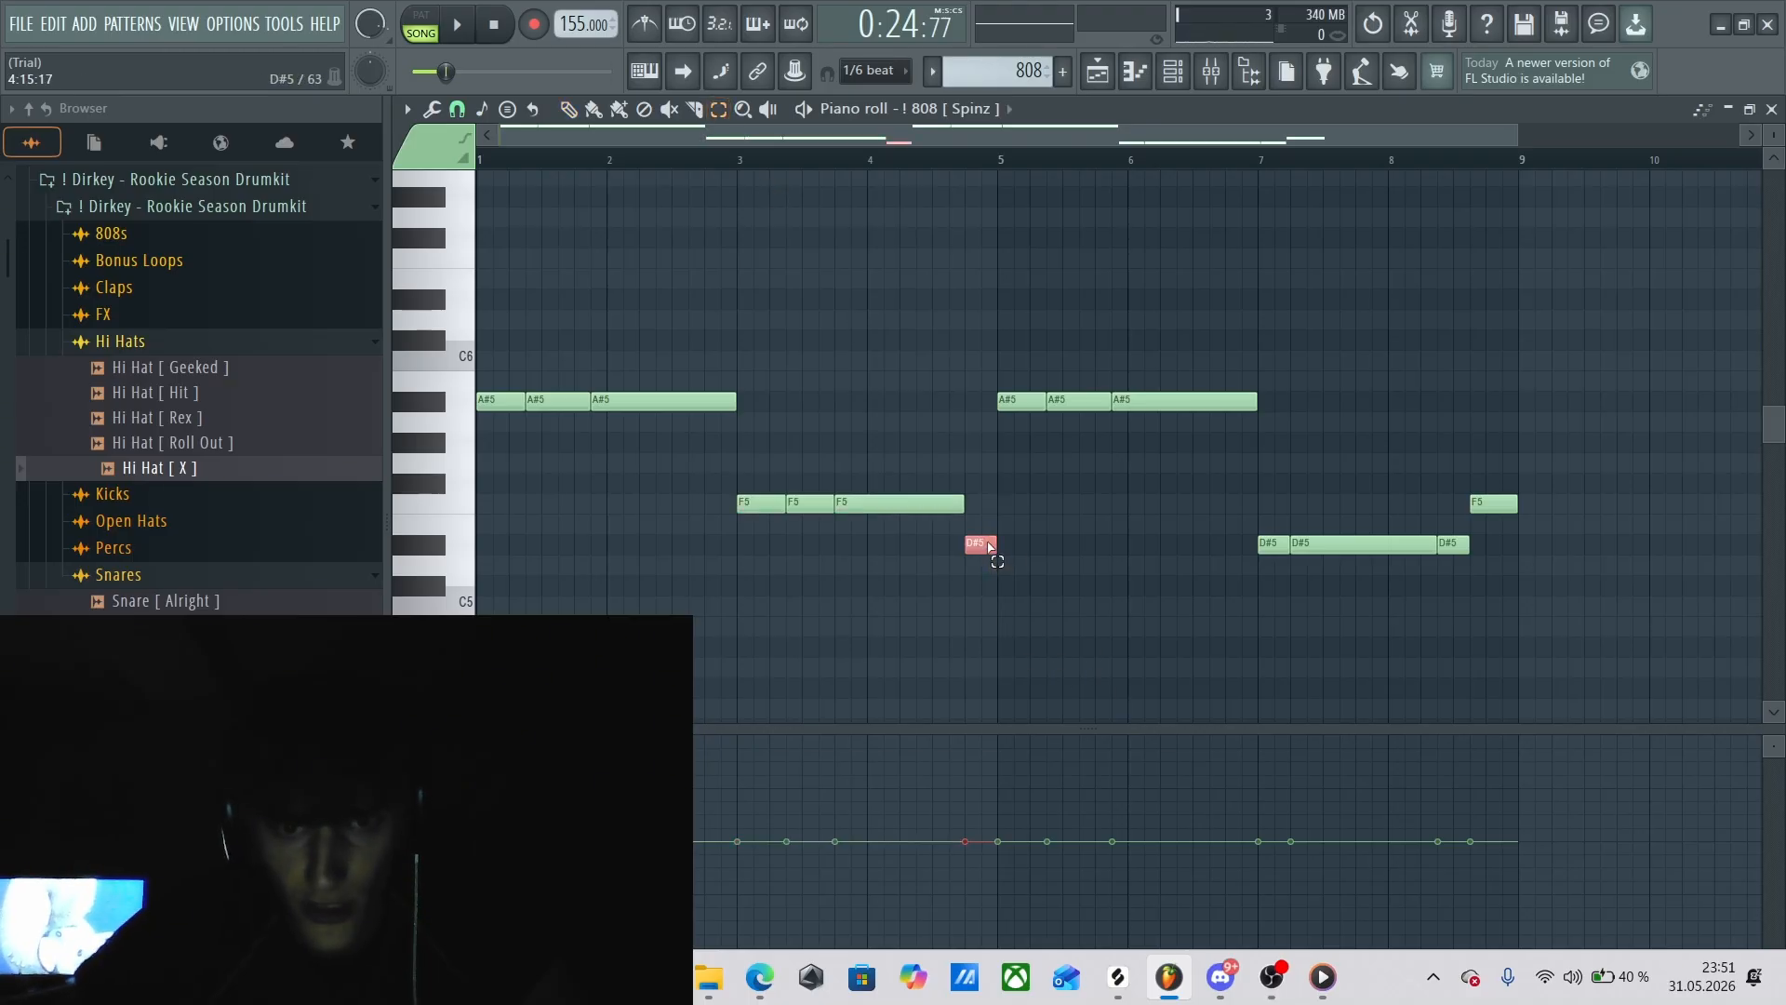
{"action": "left_click", "coordinate": [569, 109]}
{"action": "scroll", "coordinate": [1088, 329], "scroll_direction": "up", "scroll_amount": 3}
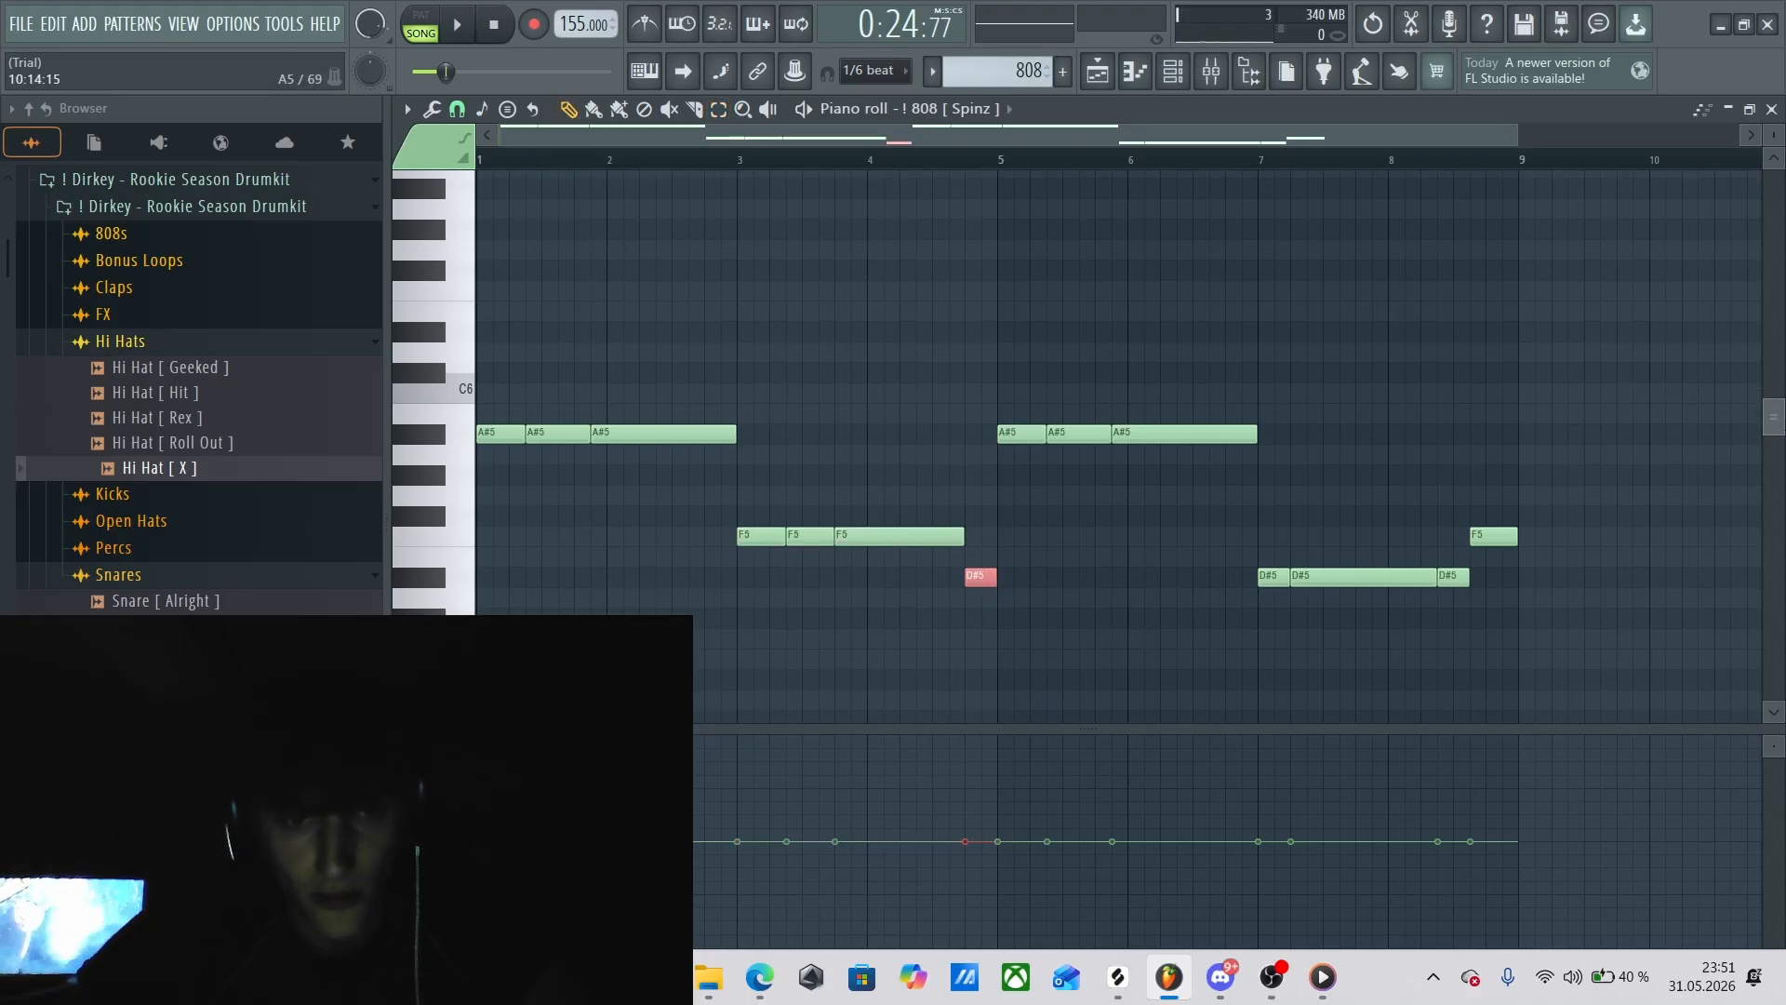
Select all the 808 notes across bars 1 to 8, then clear the selection.
{"action": "key", "text": "e"}
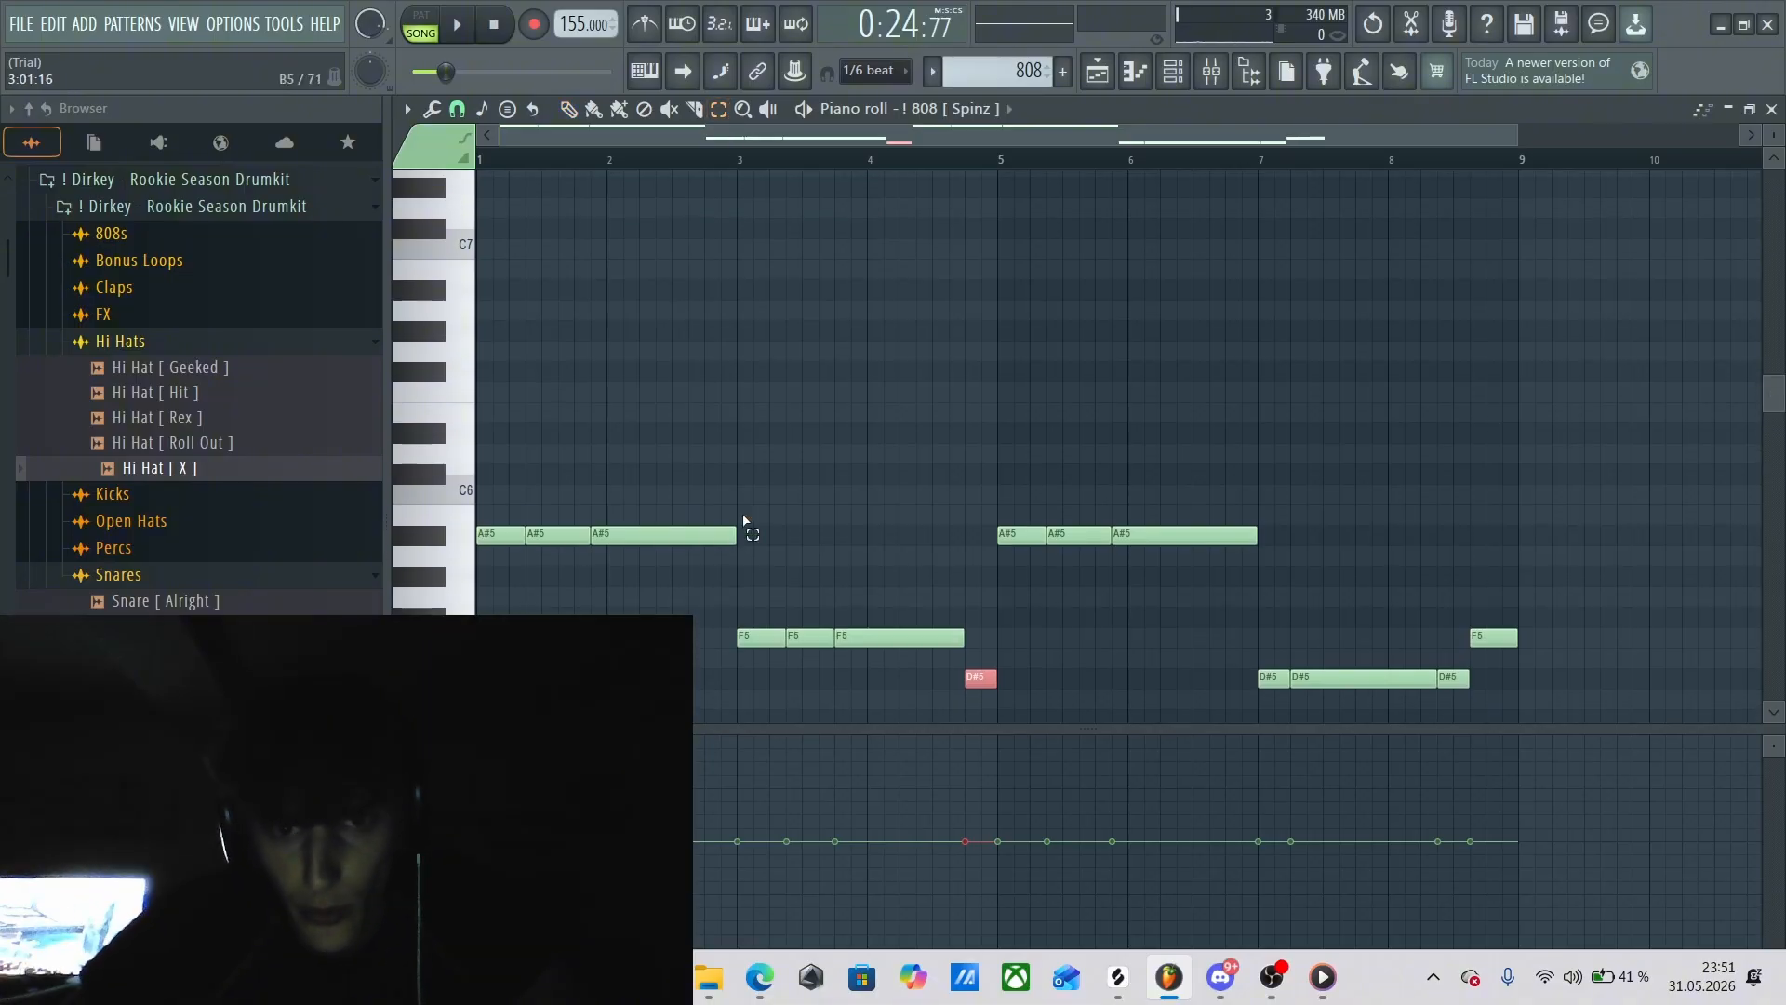
{"action": "left_click_drag", "start_coordinate": [556, 430], "coordinate": [1559, 729]}
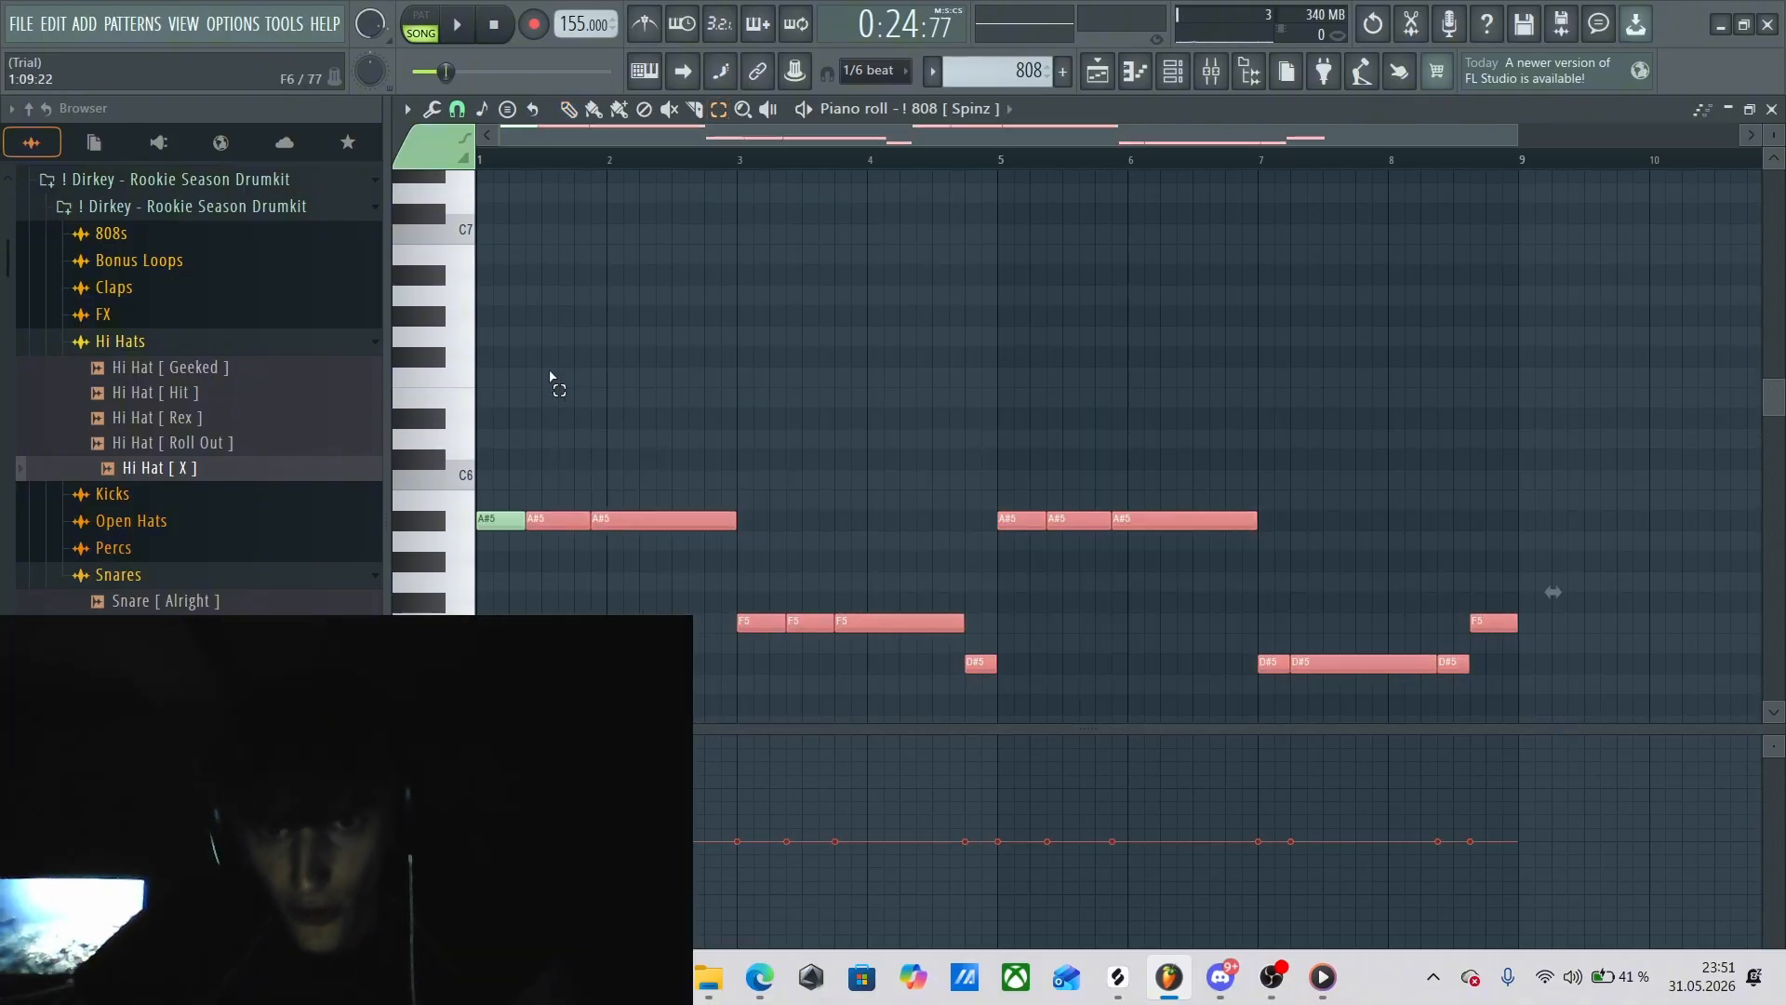
{"action": "left_click_drag", "start_coordinate": [499, 347], "coordinate": [1579, 720]}
{"action": "left_click", "coordinate": [1034, 481]}
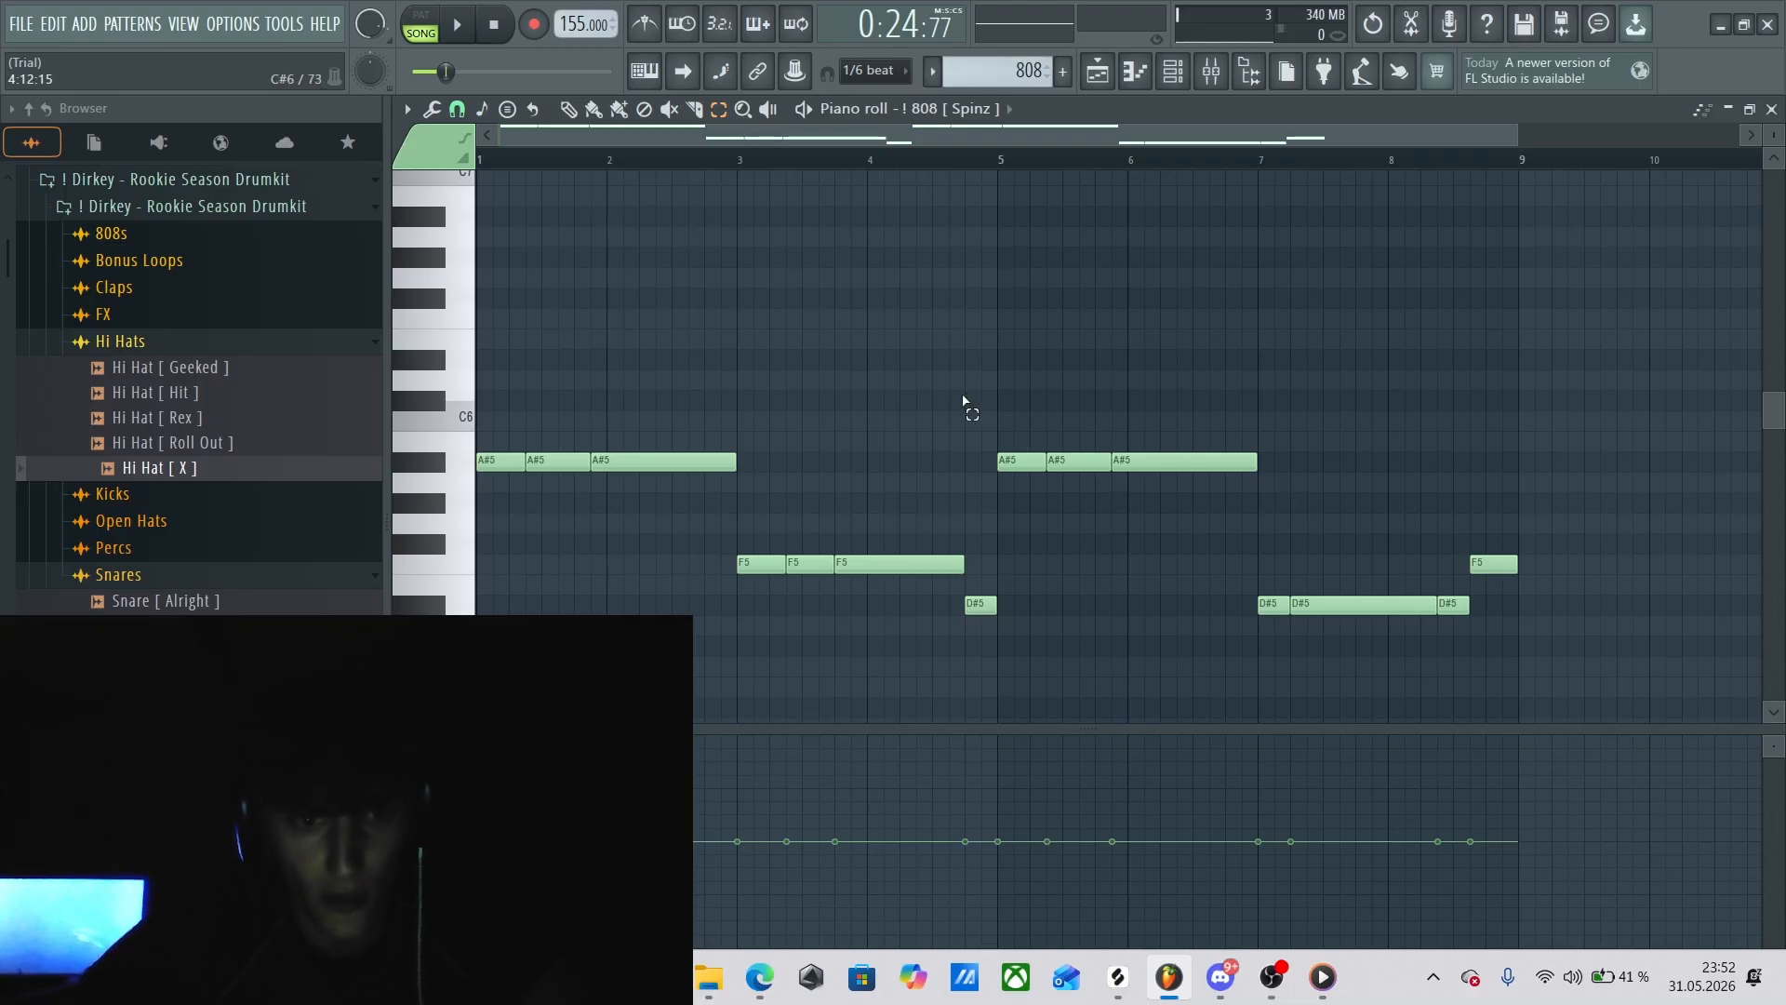
Compare the D#5 notes from bar 7 with the F5 notes from bar 3 by selecting each group, ending on the D#5 notes.
{"action": "left_click_drag", "start_coordinate": [1225, 578], "coordinate": [1457, 632]}
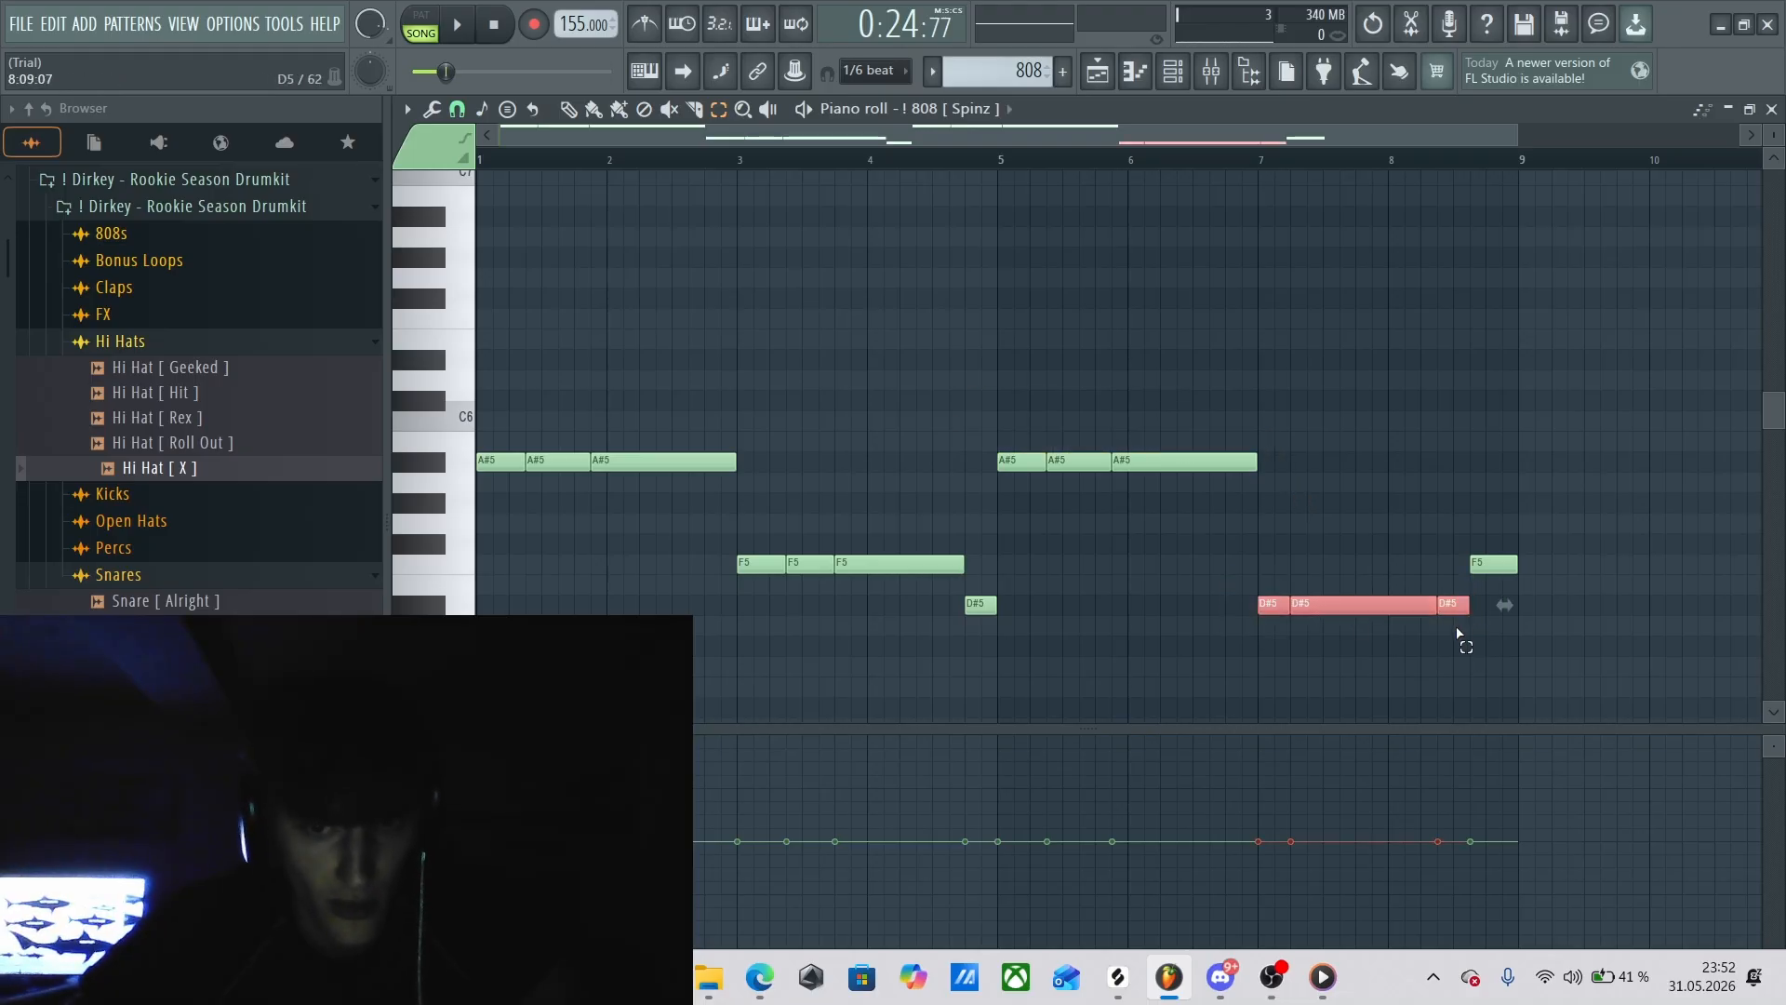
{"action": "left_click_drag", "start_coordinate": [751, 533], "coordinate": [900, 589]}
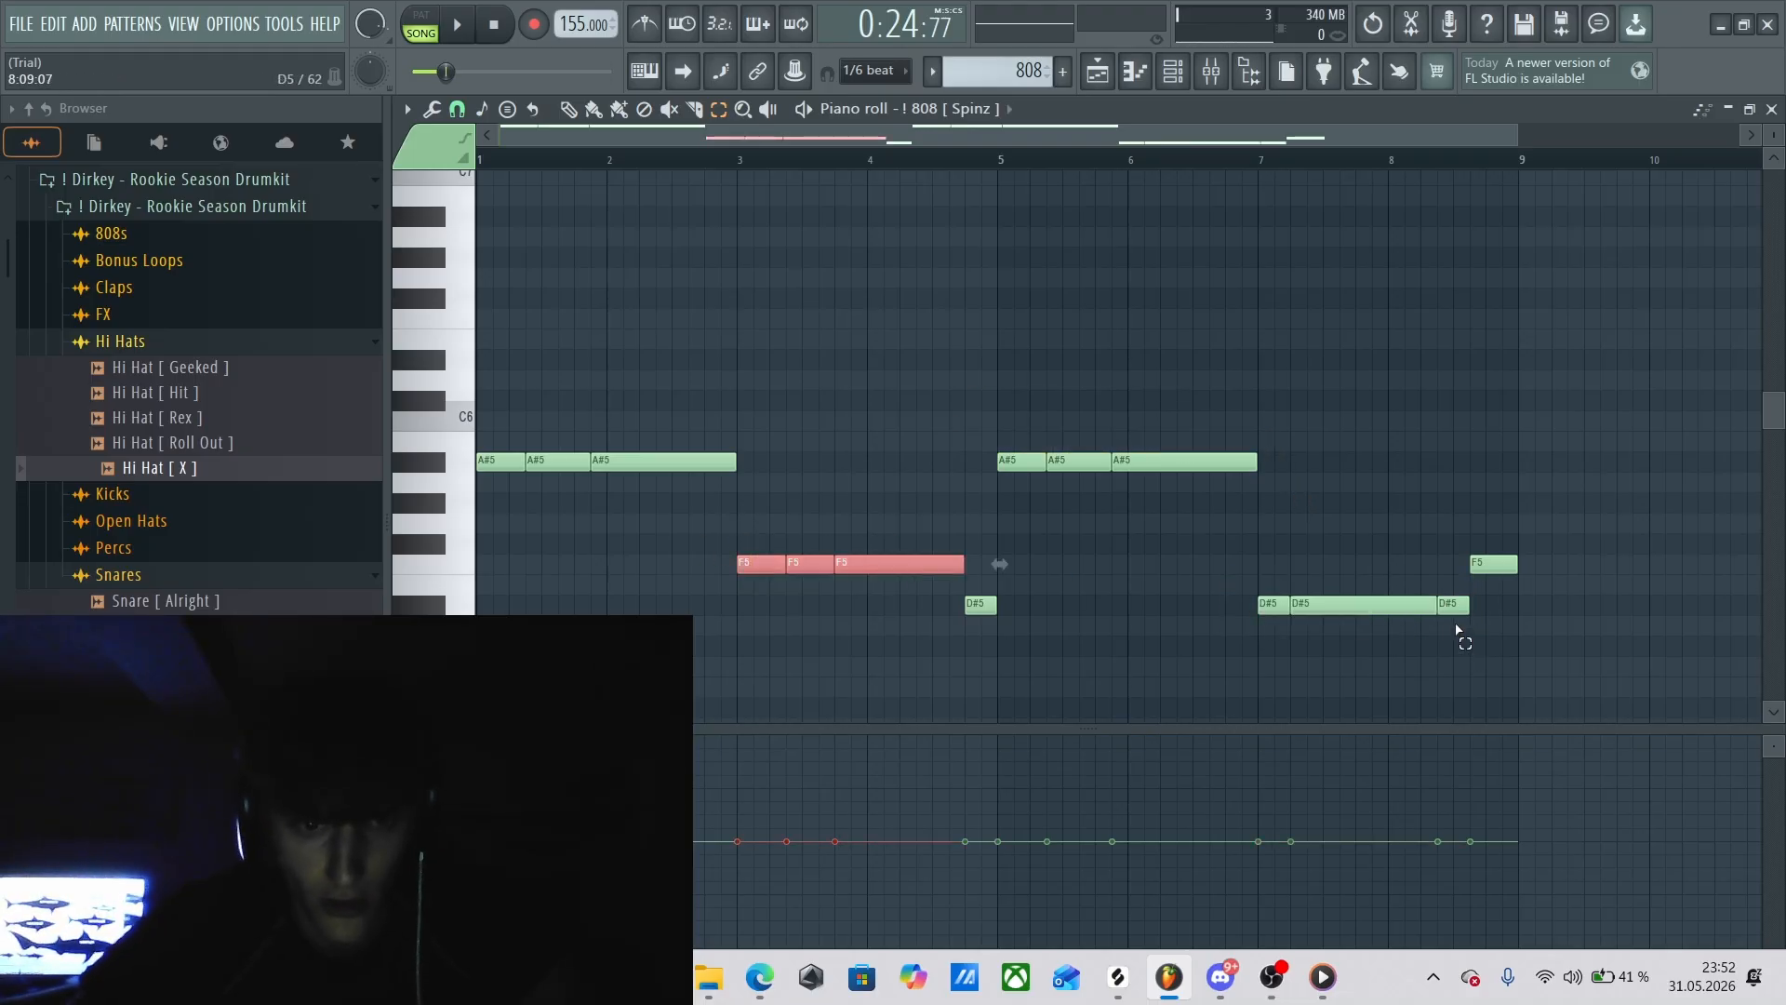
{"action": "left_click_drag", "start_coordinate": [1323, 598], "coordinate": [1253, 600]}
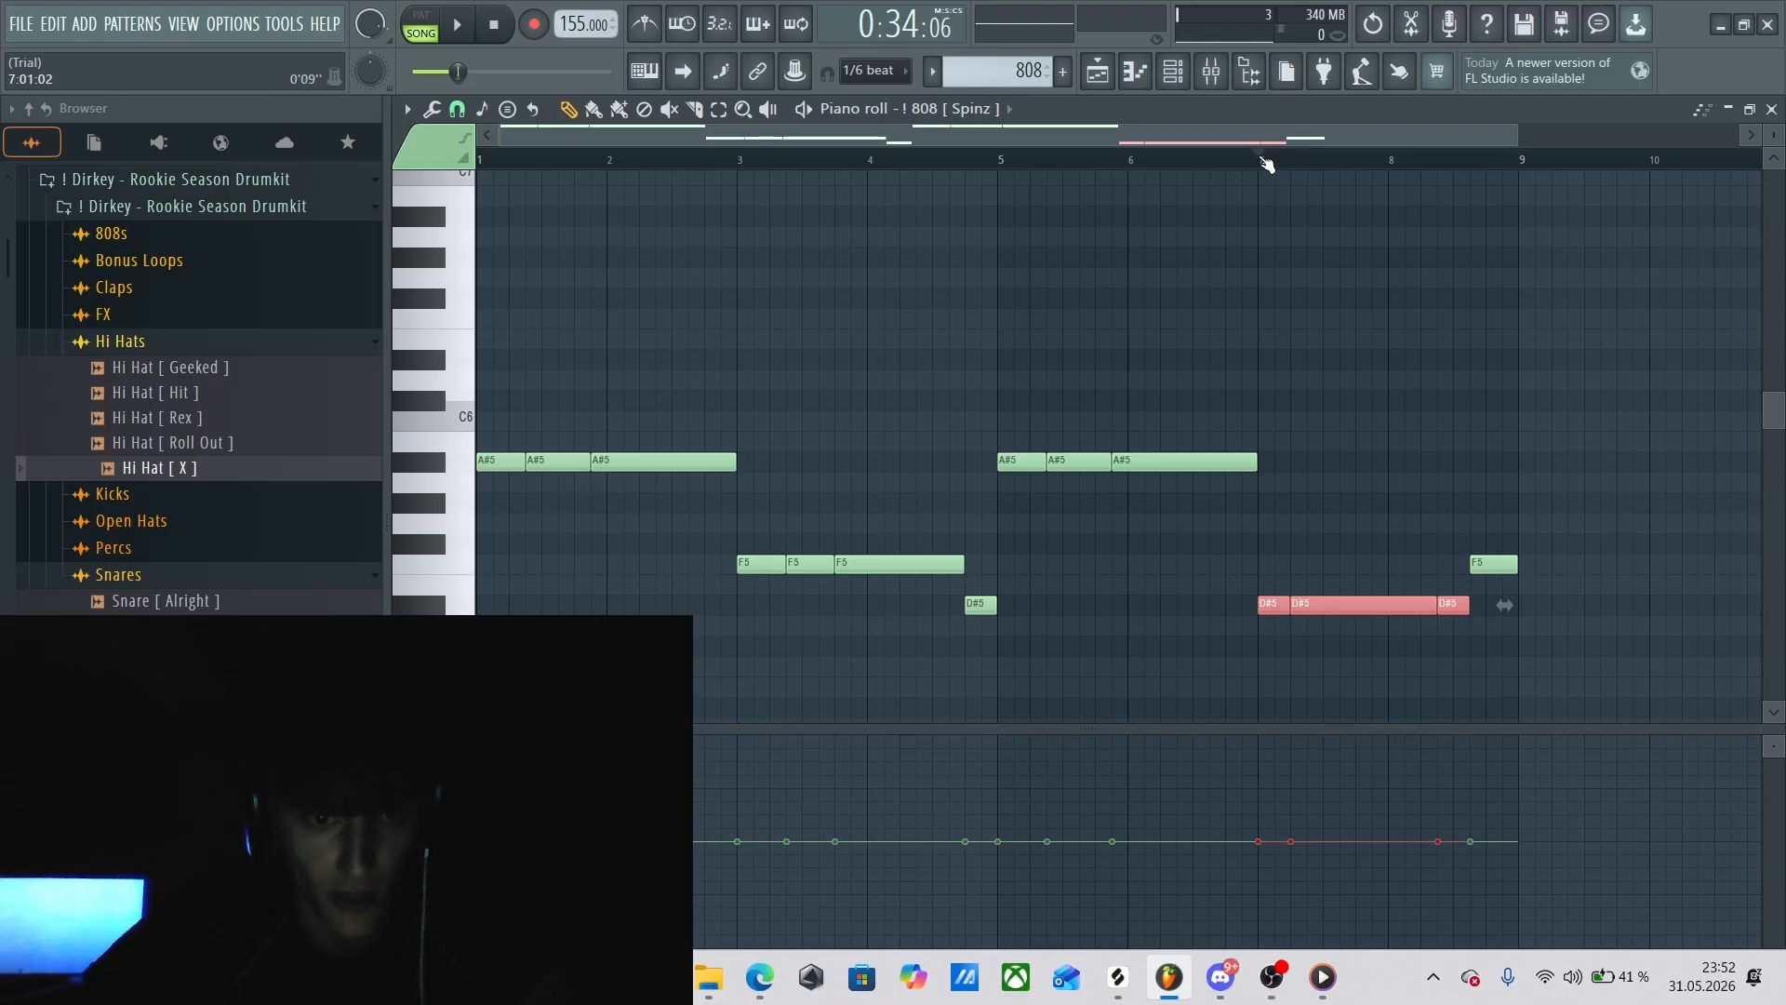
Play the 808 line from bar 7, stop, and set the playhead to the middle of bar 8.
{"action": "left_click", "coordinate": [1266, 164]}
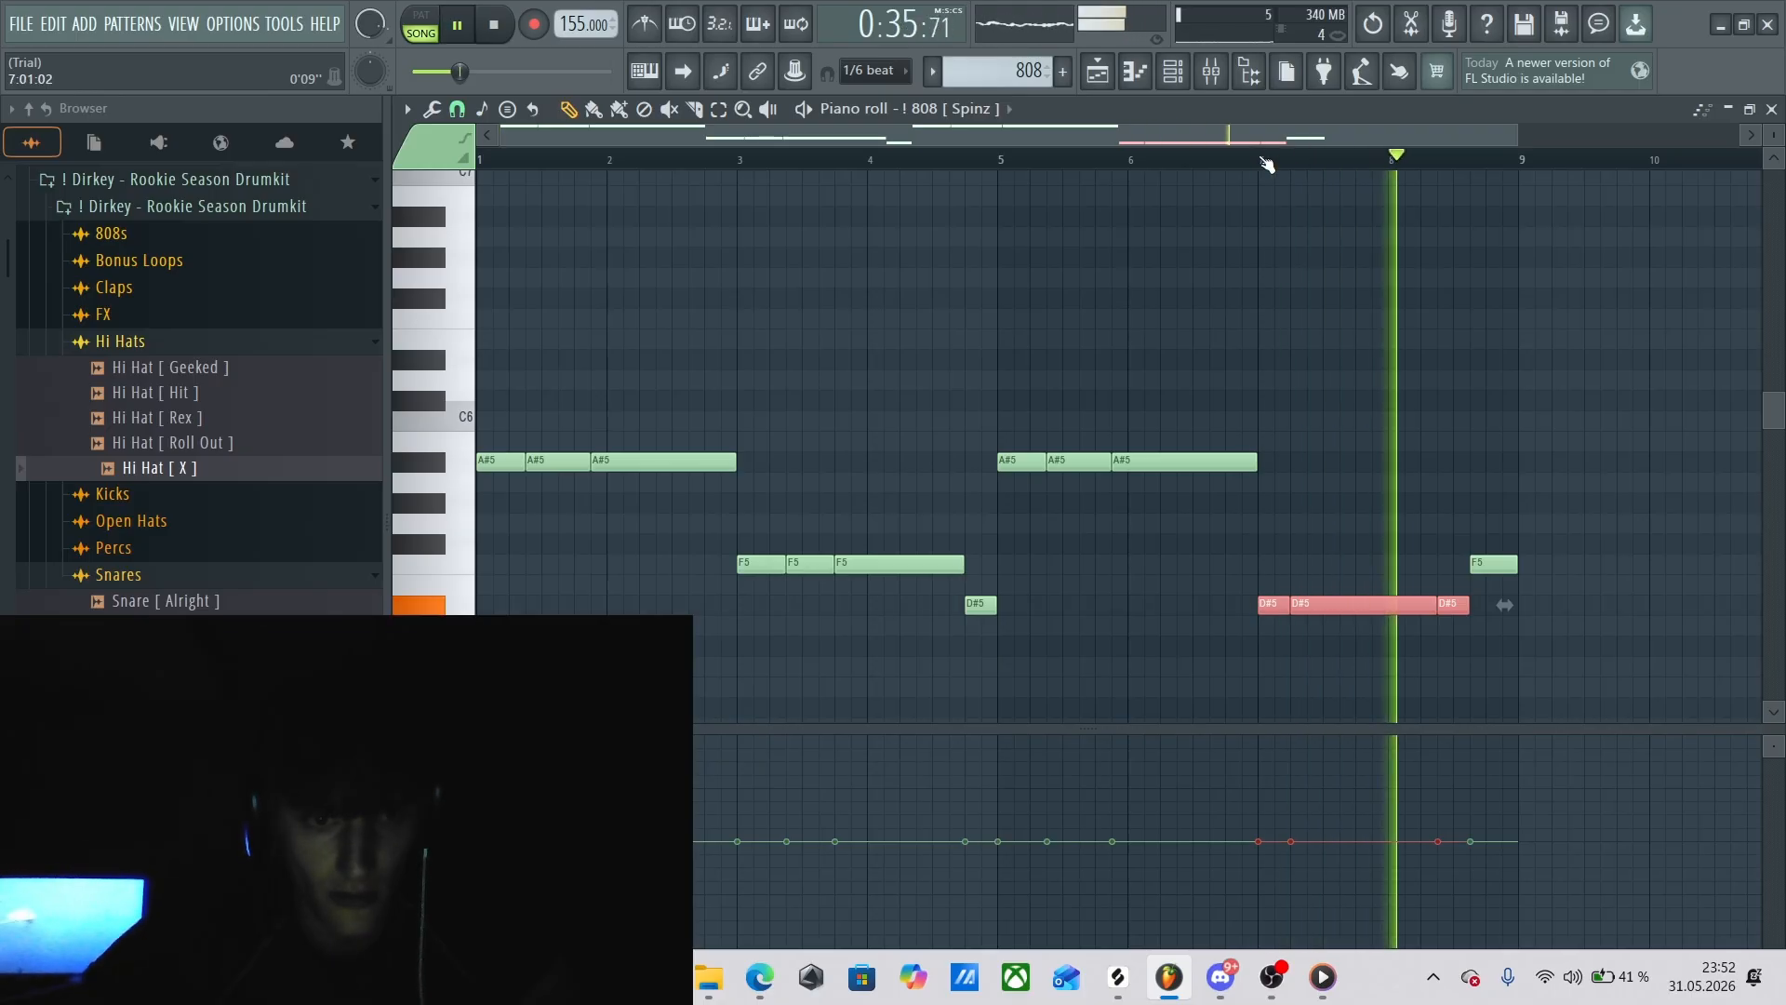
{"action": "key", "text": "space"}
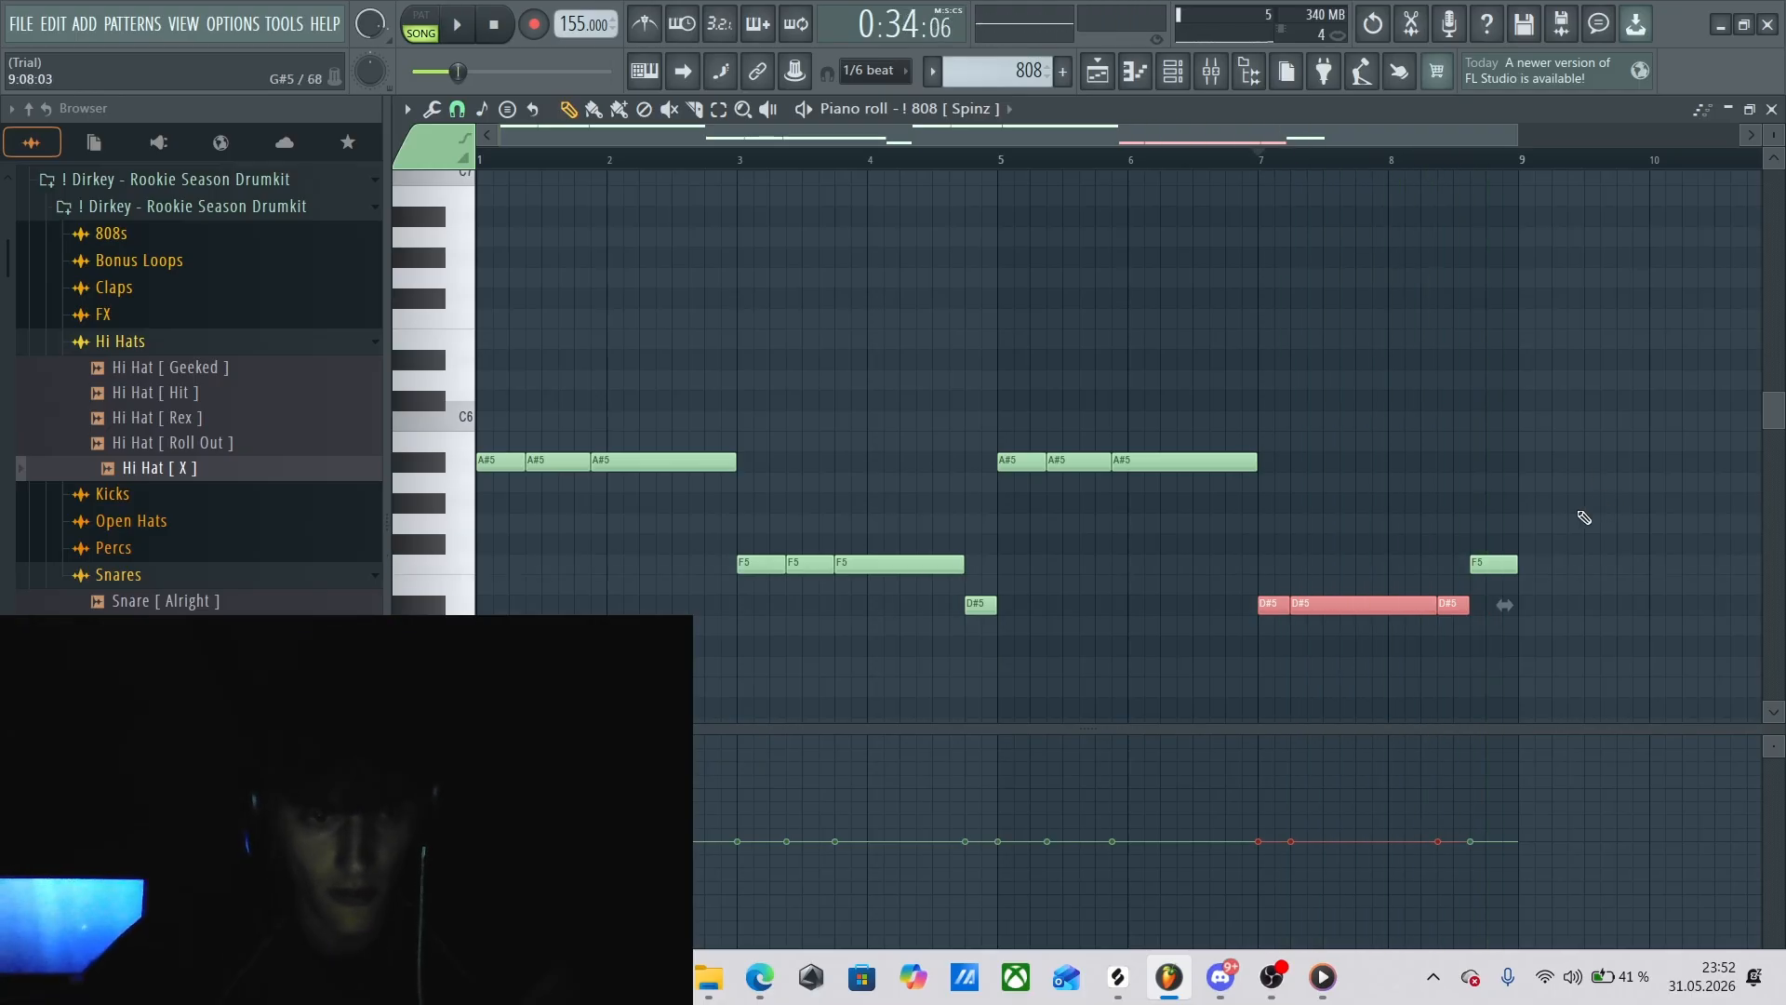
{"action": "left_click", "coordinate": [1454, 159]}
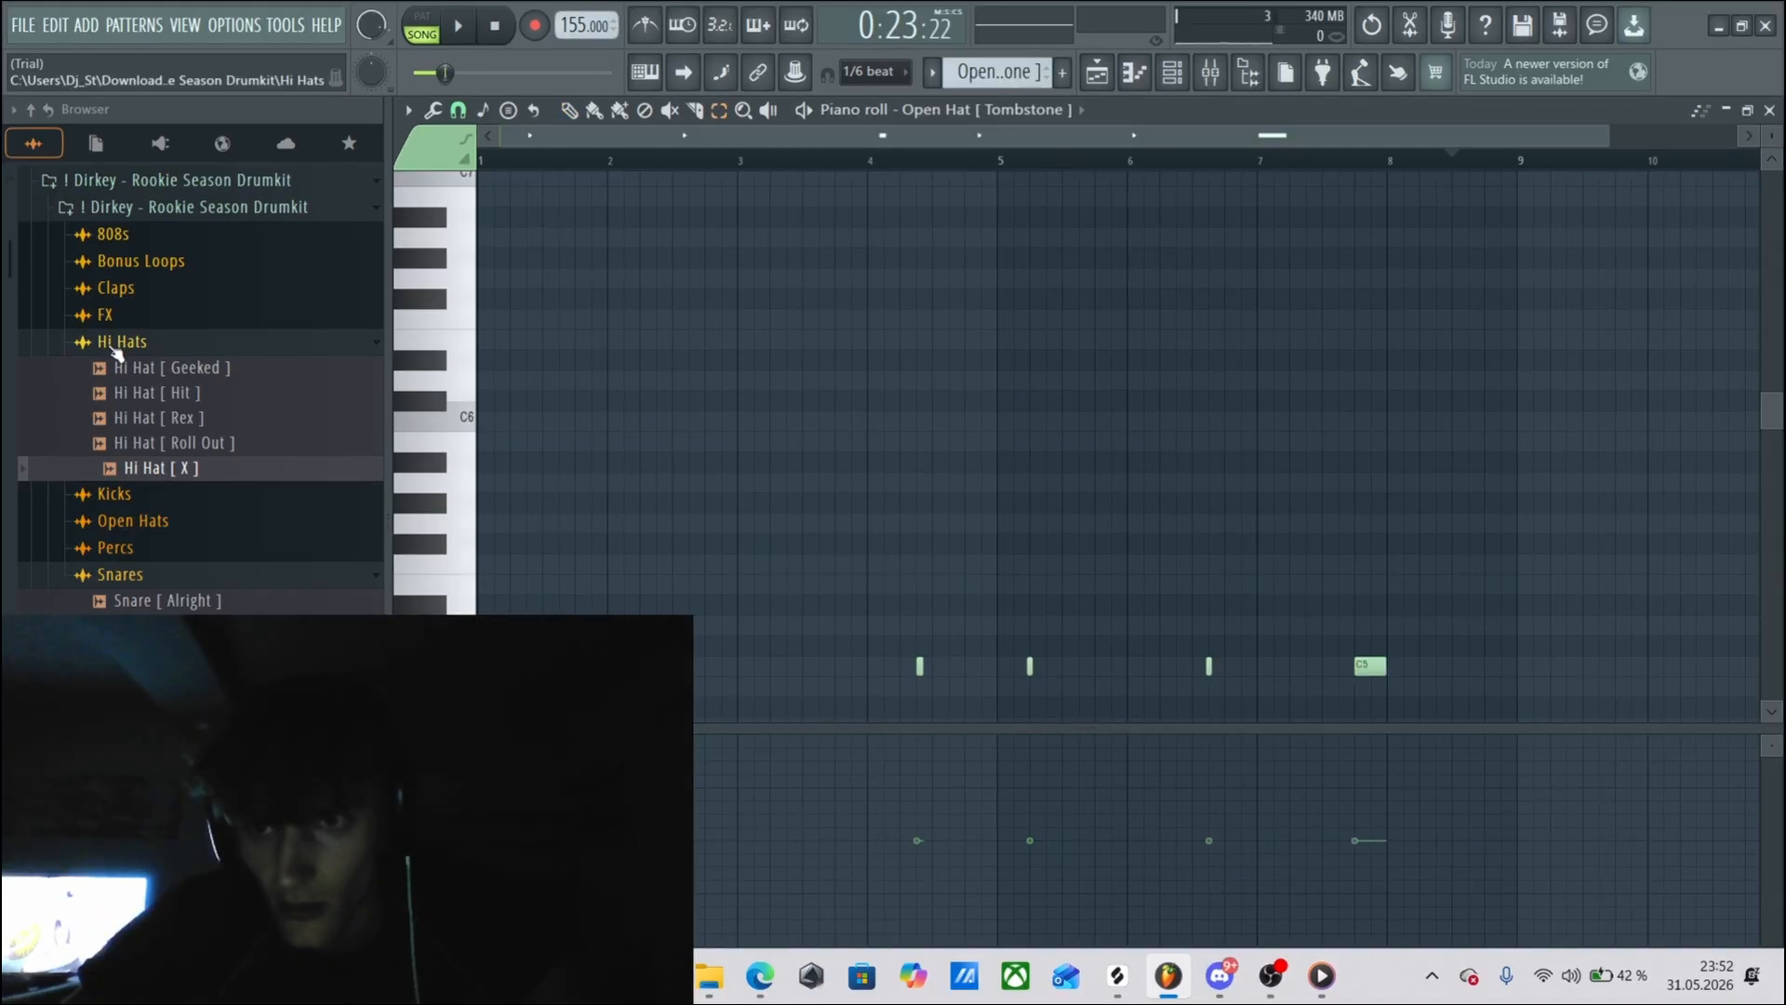
Show the samples in the drumkit's 808s folder, including the ! 808 [ Spinz ] sample, and collapse it again.
{"action": "left_click", "coordinate": [116, 346]}
{"action": "left_click", "coordinate": [117, 235]}
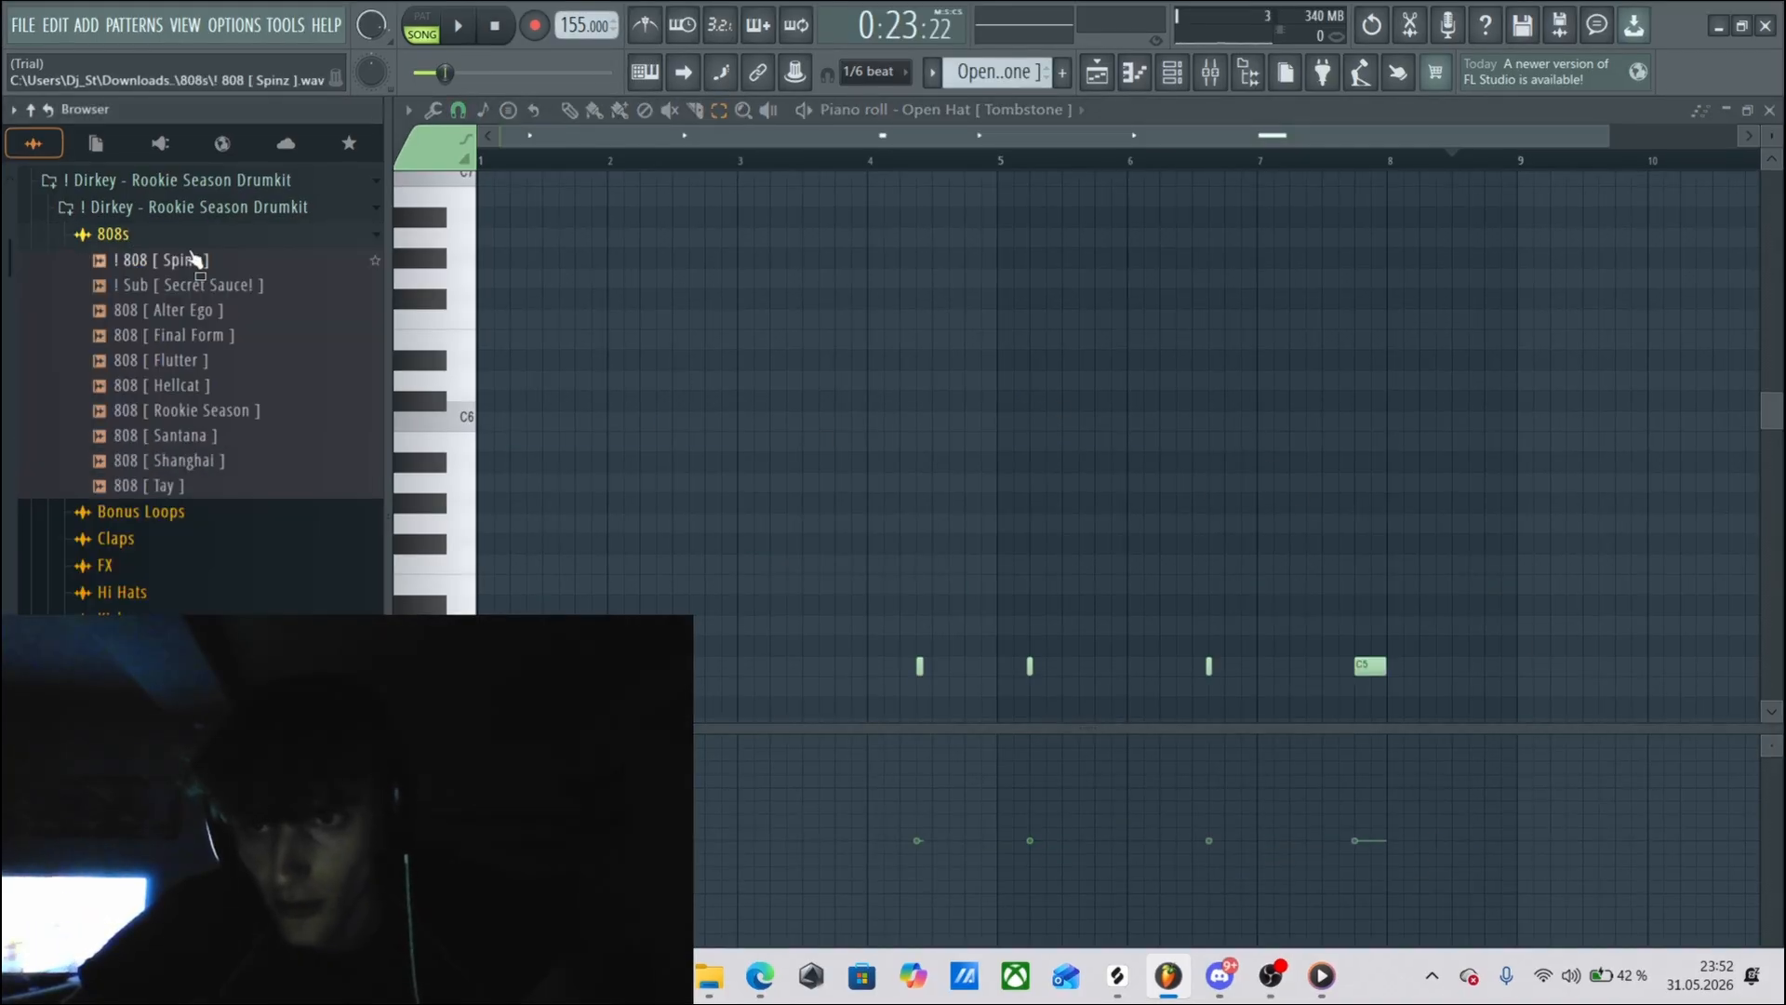
{"action": "left_click", "coordinate": [167, 238]}
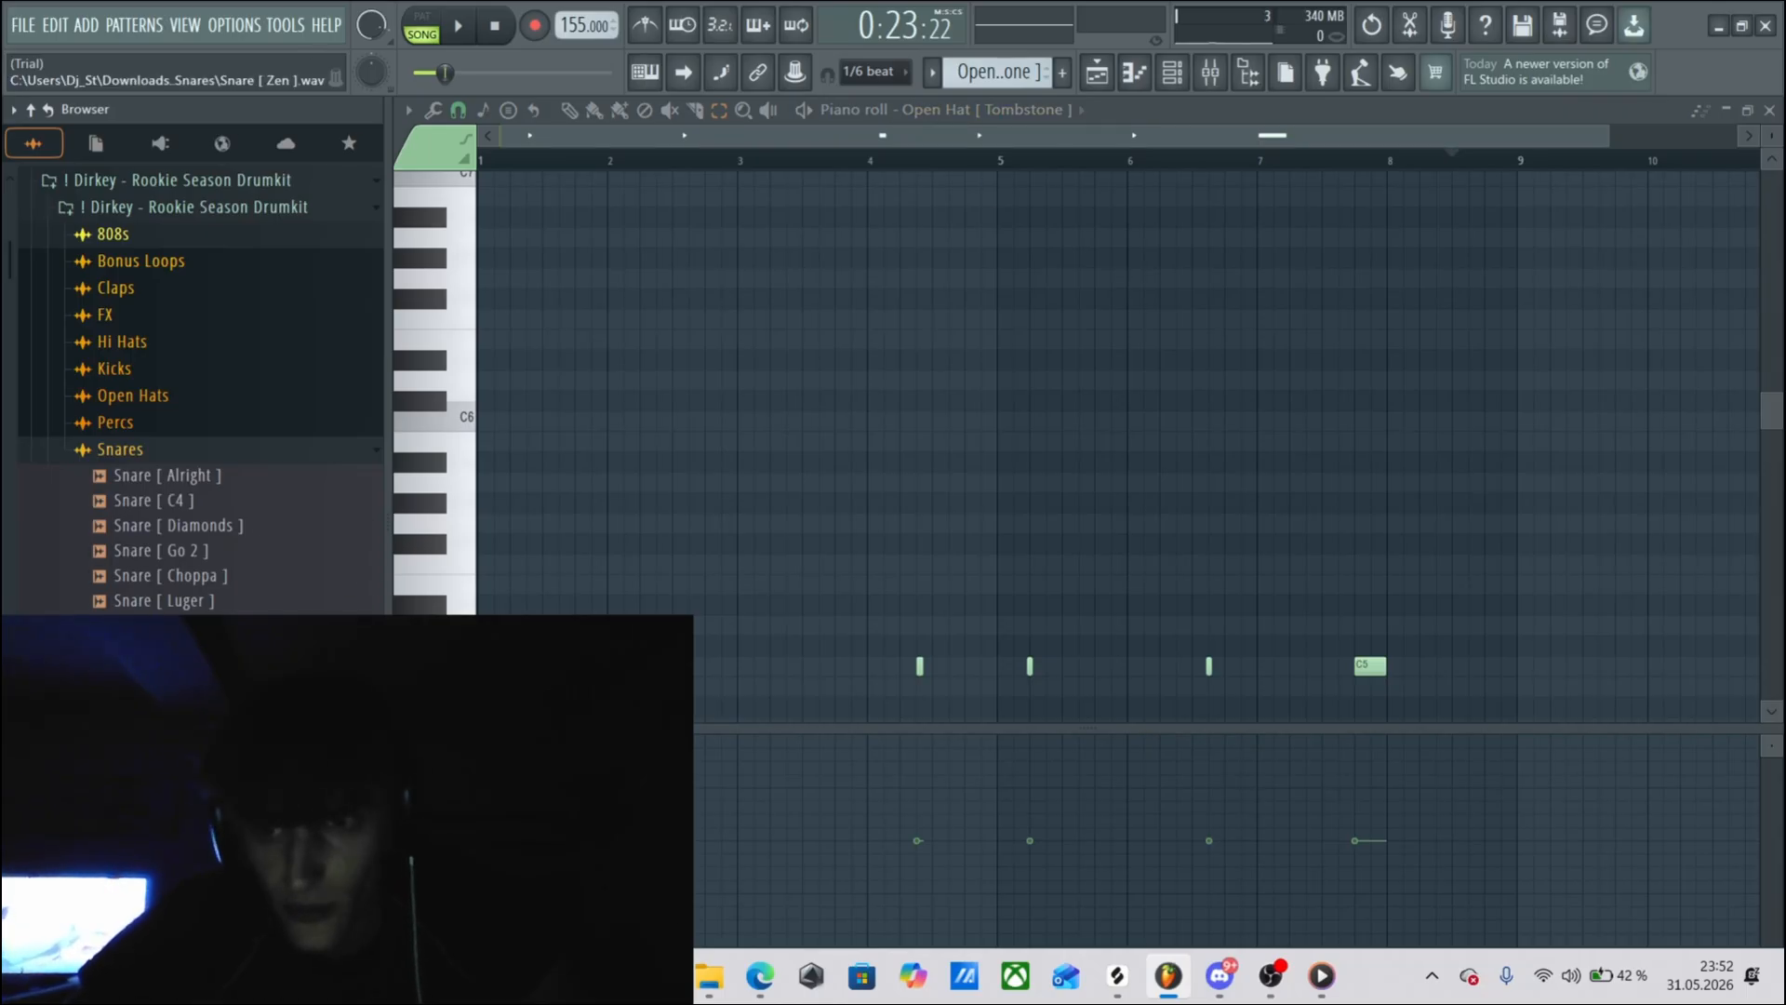
Collapse the Snares folder and audition Open Hat [ Tombstone ] from the drumkit's Open Hats folder.
{"action": "left_click", "coordinate": [91, 452]}
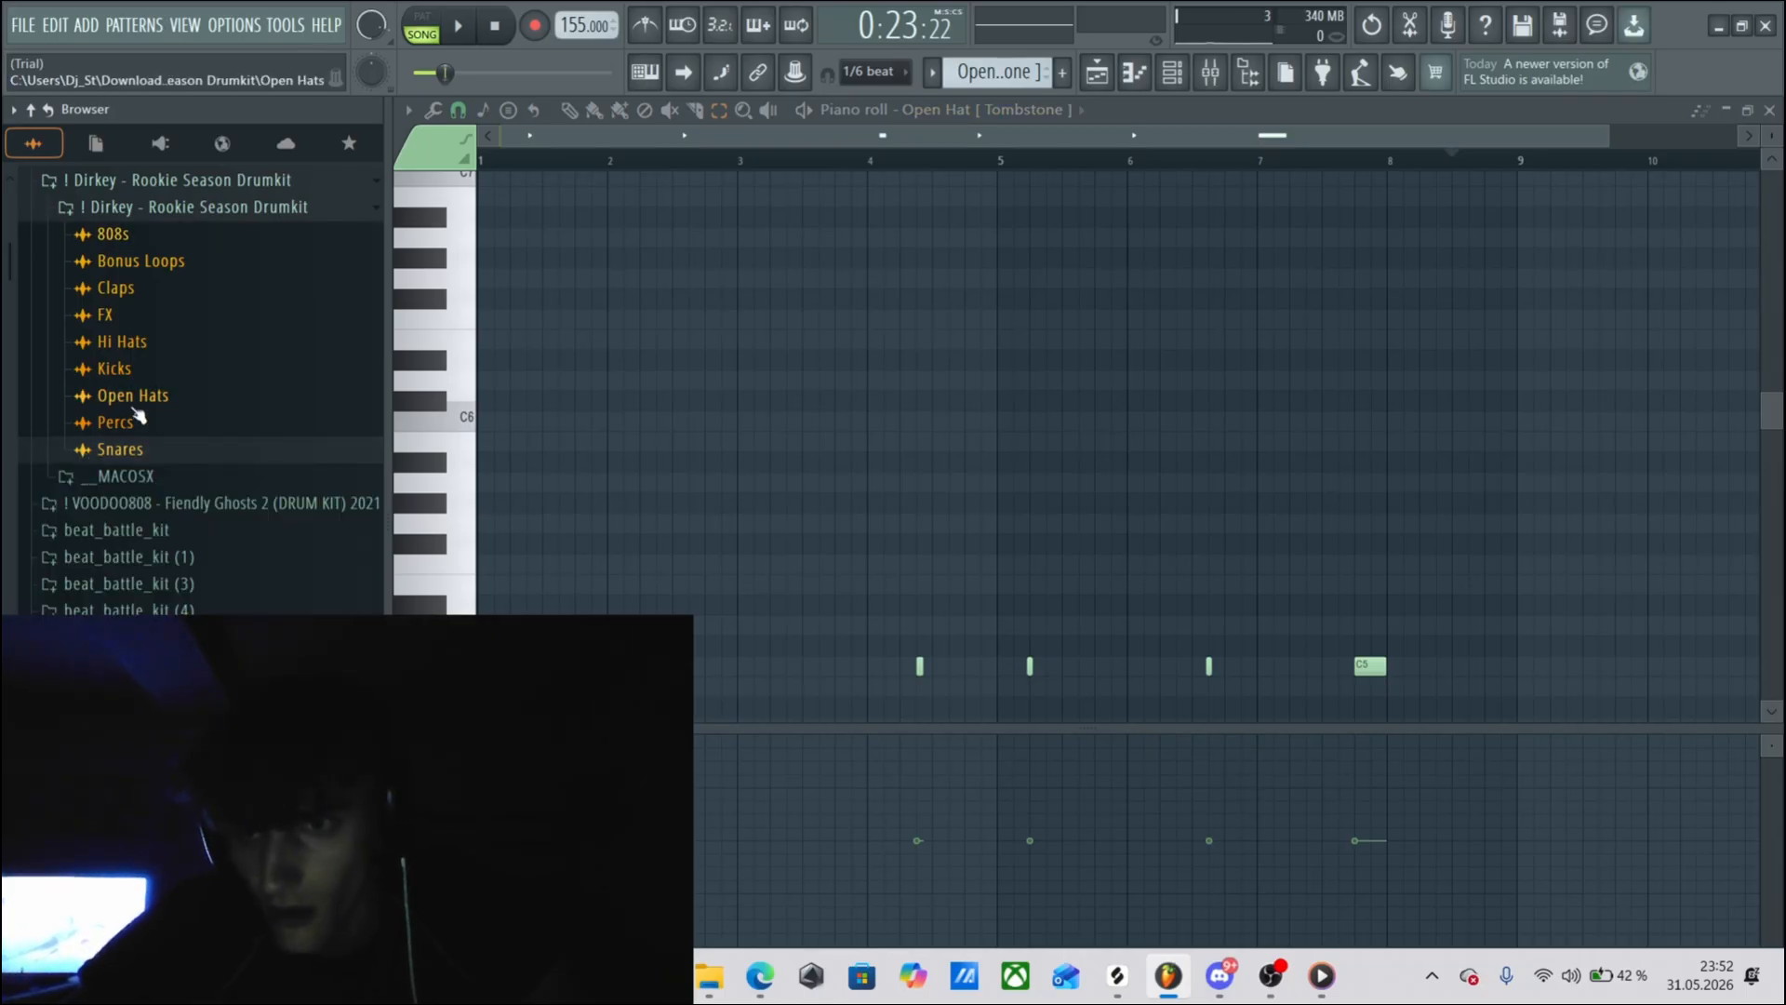
{"action": "left_click", "coordinate": [152, 346]}
{"action": "left_click", "coordinate": [151, 348]}
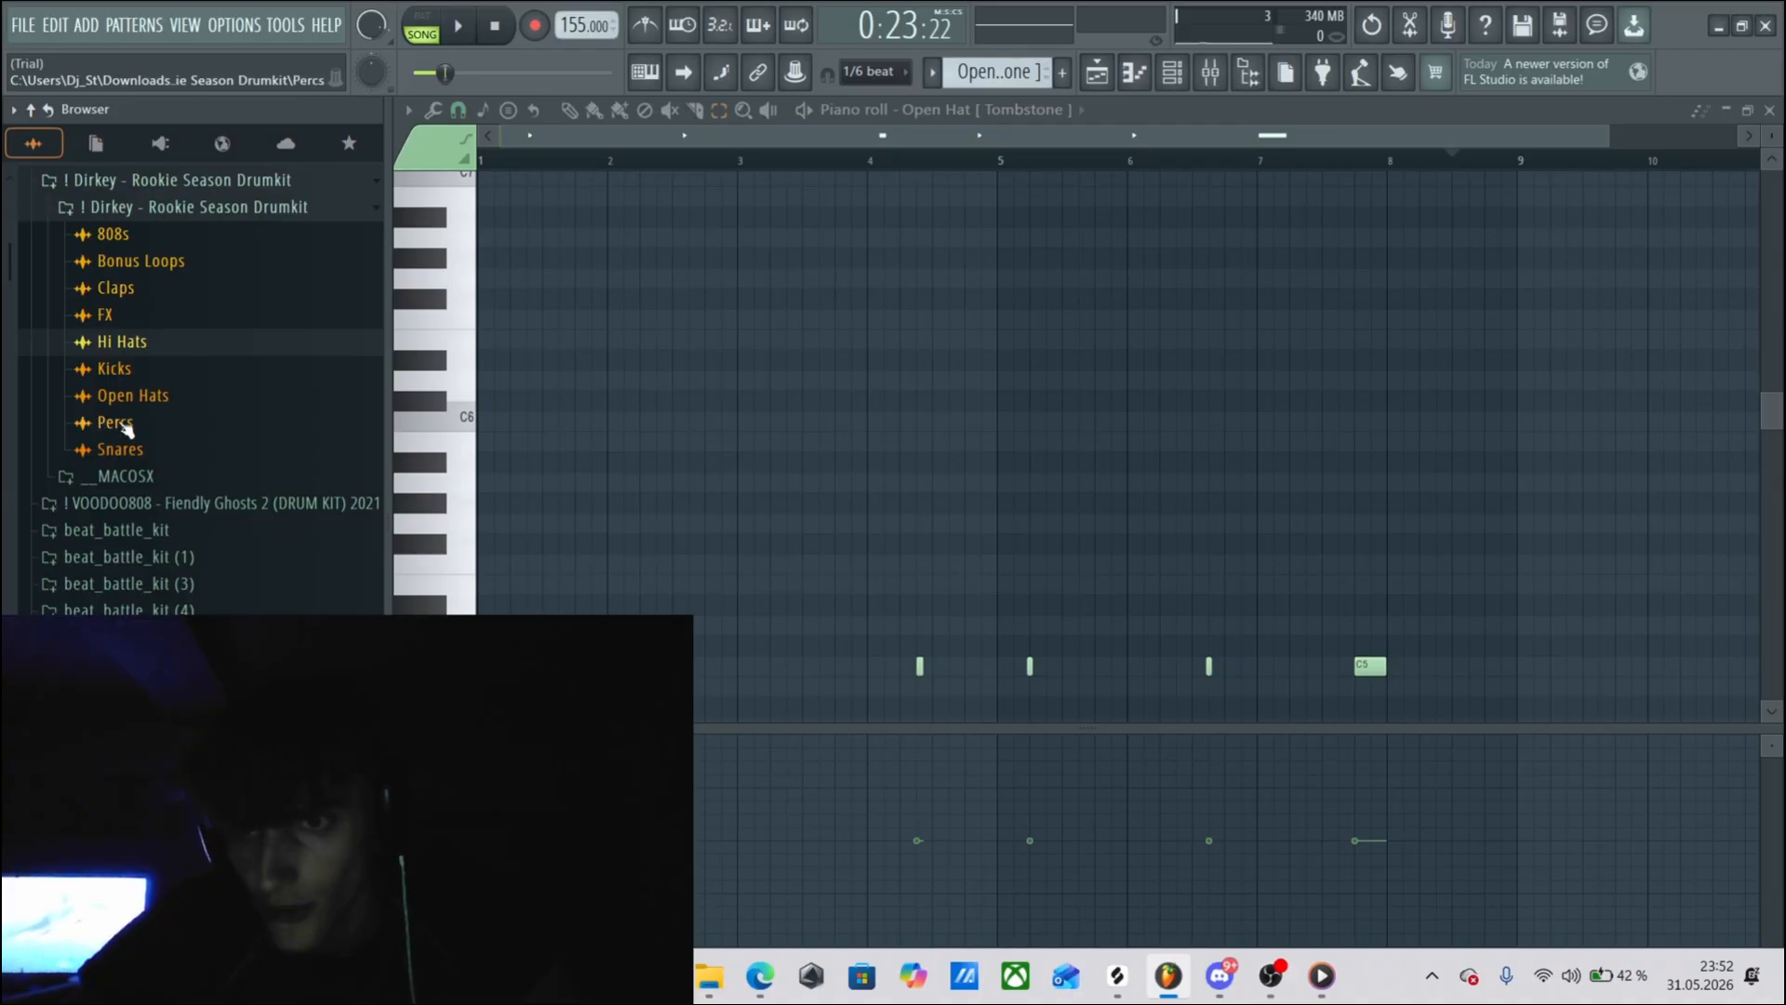
{"action": "left_click", "coordinate": [126, 395]}
{"action": "left_click", "coordinate": [208, 547]}
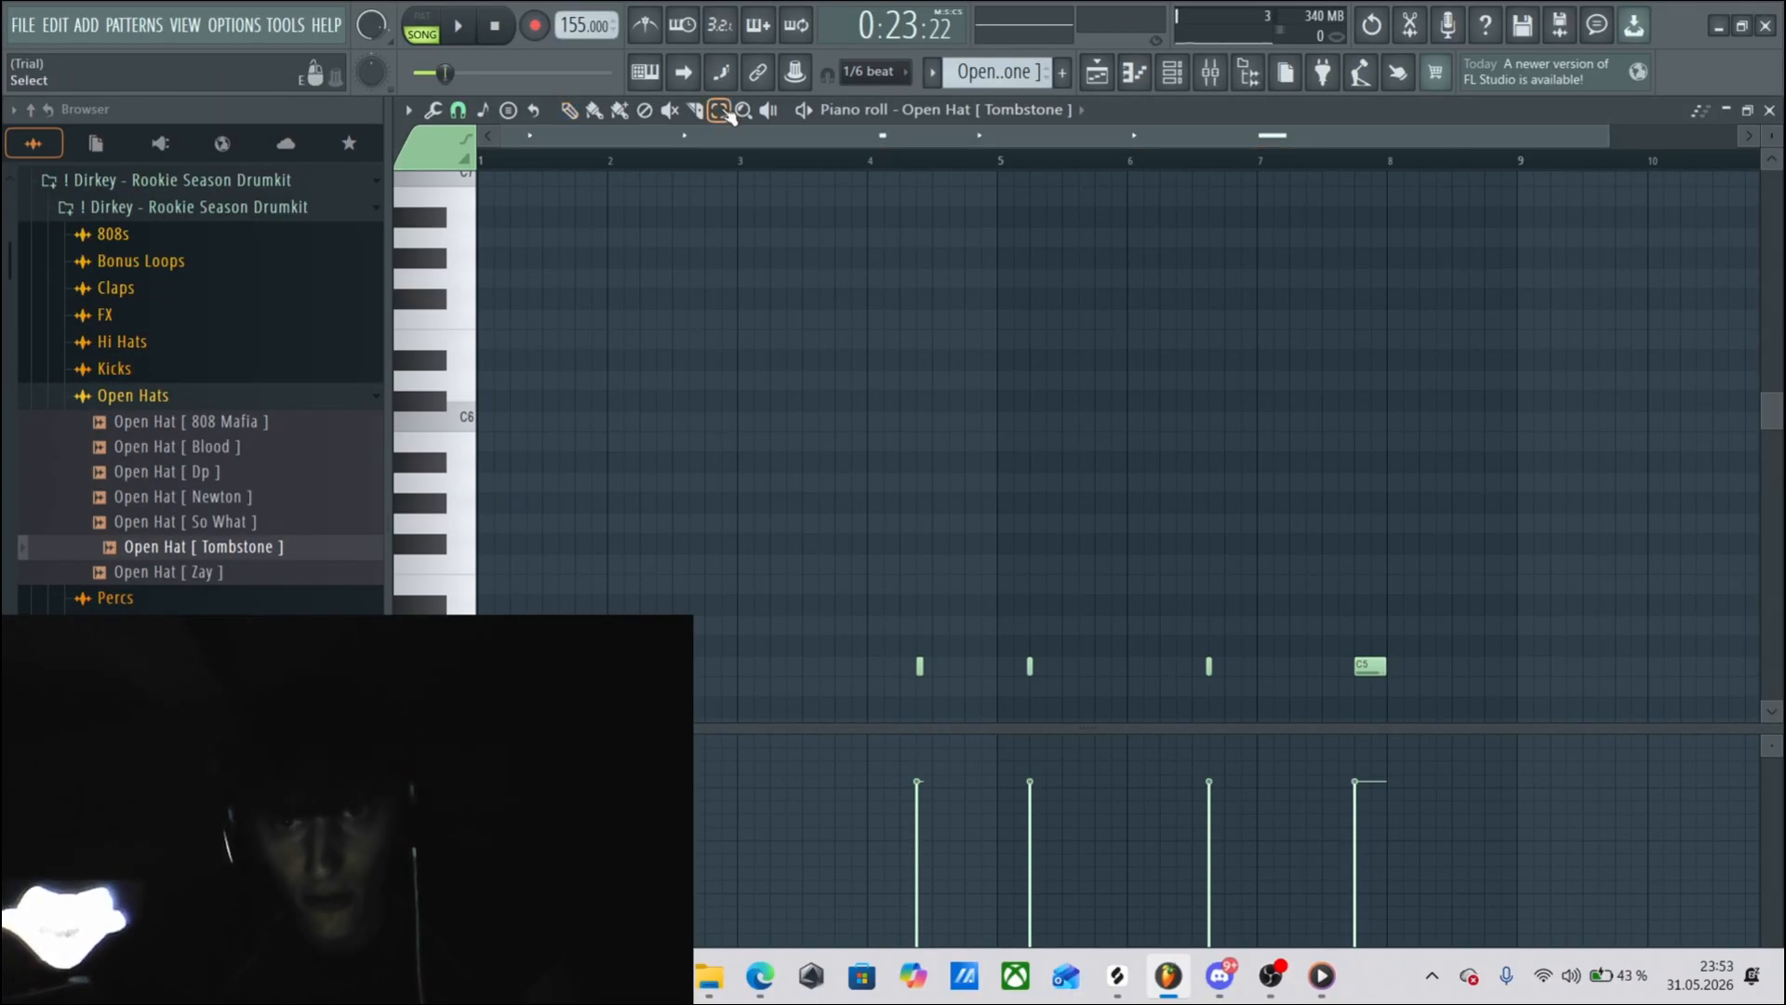
Select the open hat note in bar 4, then select only the longer one at the end of bar 7.
{"action": "left_click_drag", "start_coordinate": [651, 617], "coordinate": [968, 717]}
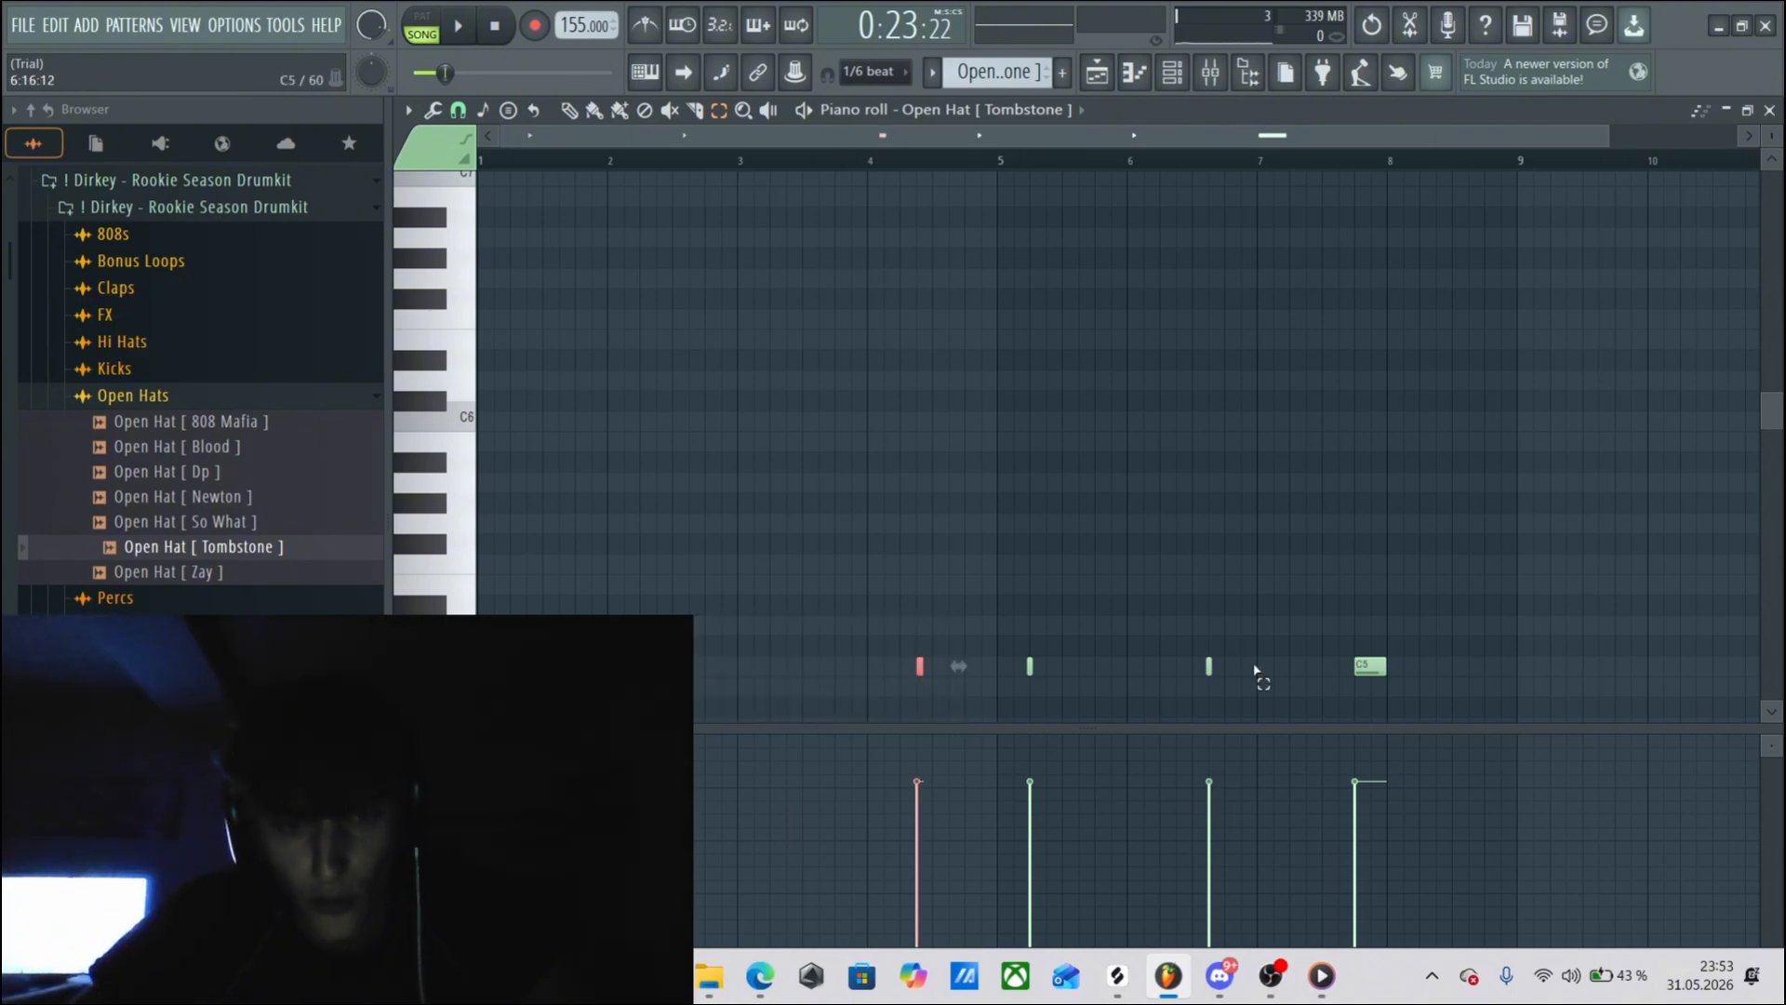
{"action": "left_click_drag", "start_coordinate": [1446, 640], "coordinate": [1280, 712]}
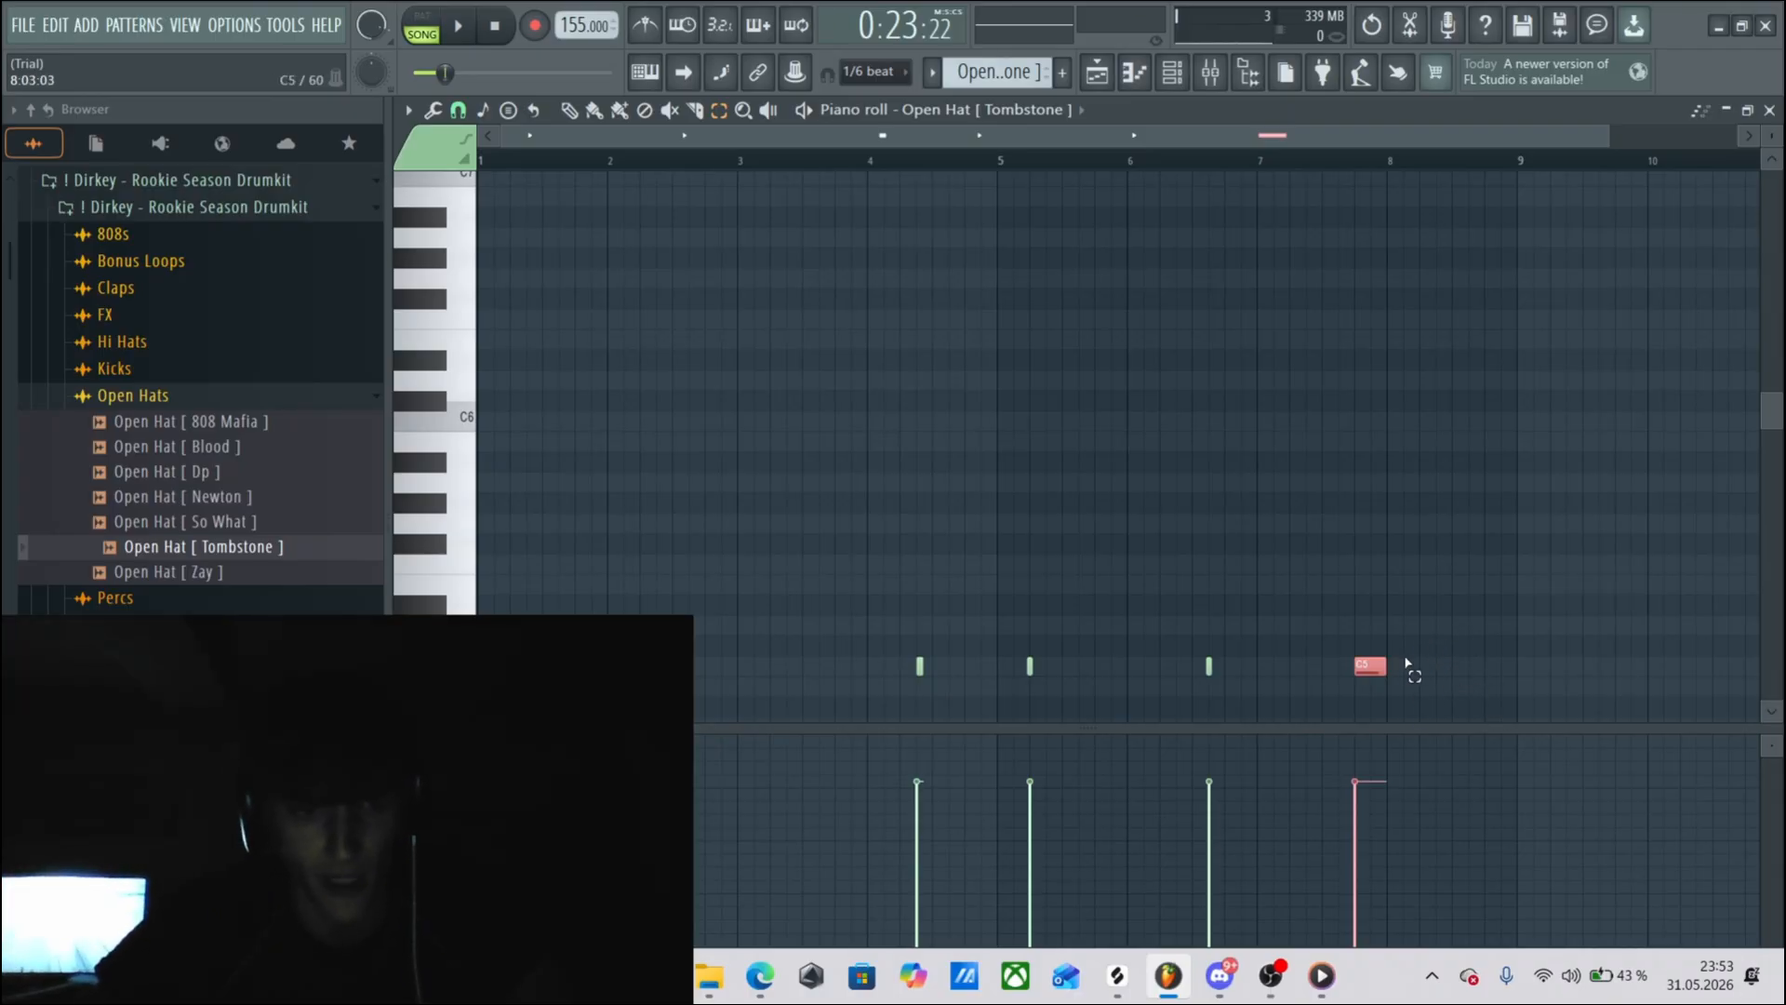
Open the Open Hat [ Tombstone ] - Perc [ Zap ] pattern from the playlist and show its piano roll from bar 1.
{"action": "key", "text": "F6"}
{"action": "key", "text": "F5"}
{"action": "double_click", "coordinate": [1331, 444]}
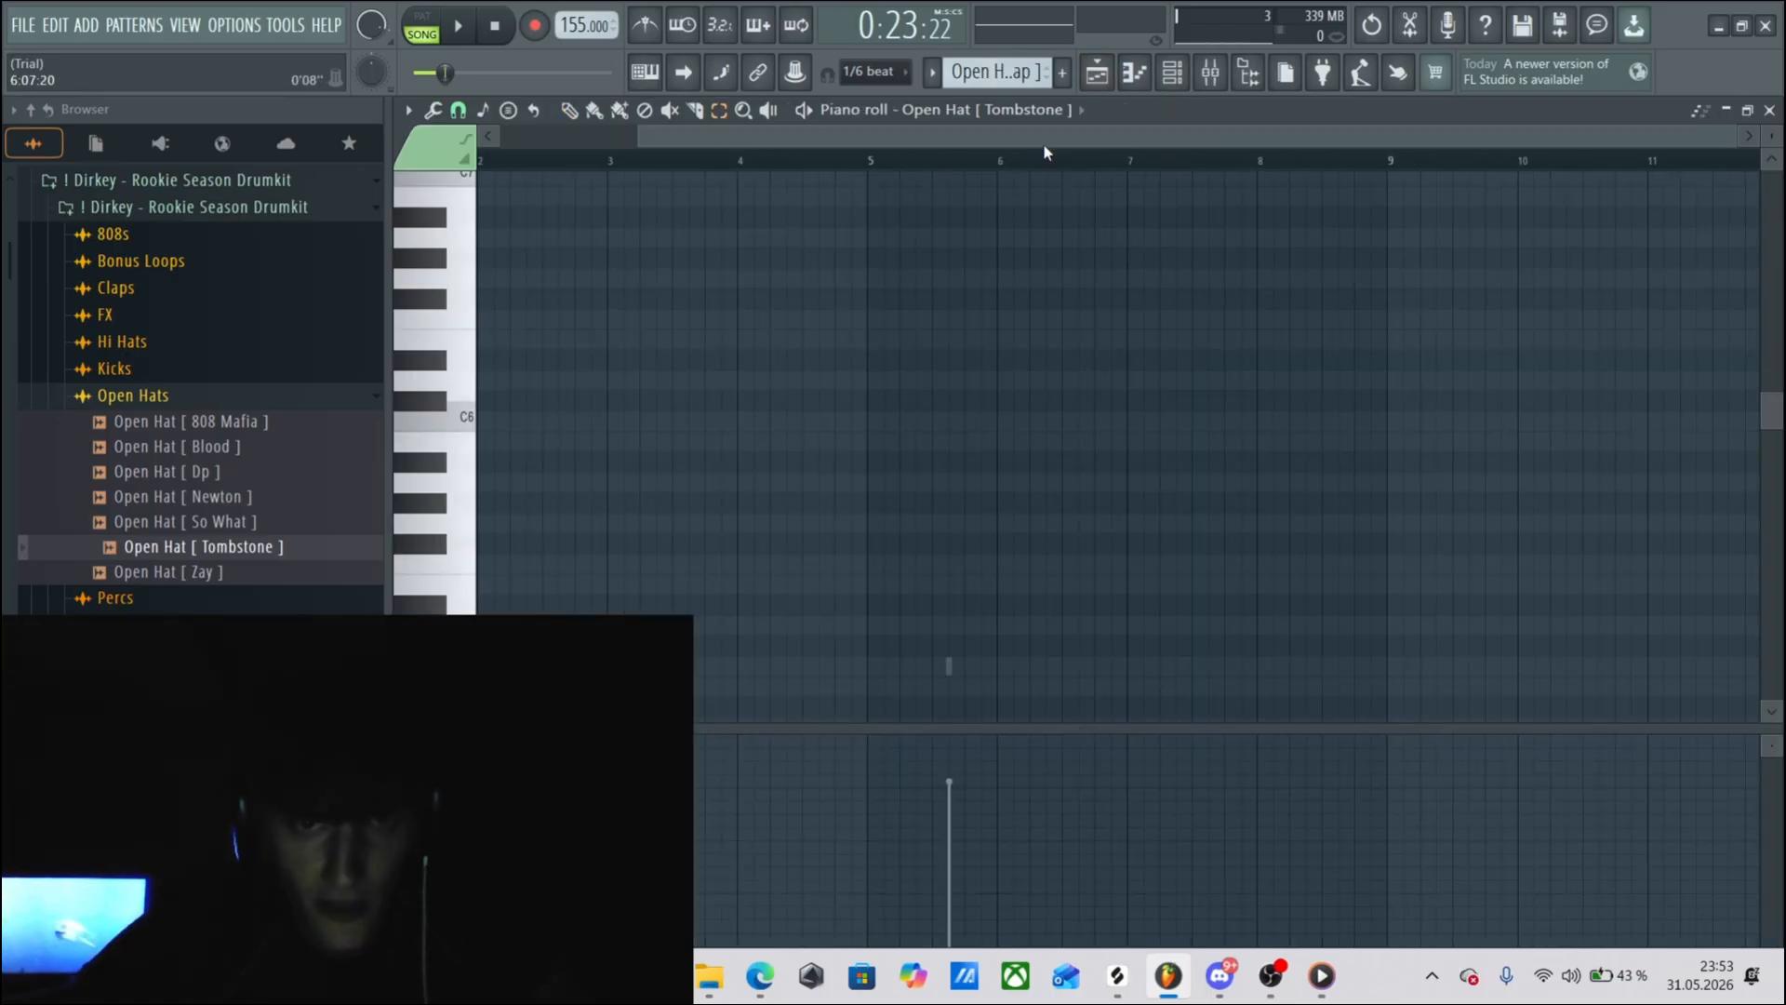
{"action": "left_click_drag", "start_coordinate": [1045, 139], "coordinate": [518, 253]}
Collapse the Open Hats folder and audition a sample further down the drumkit's Percs folder.
{"action": "left_click", "coordinate": [139, 397]}
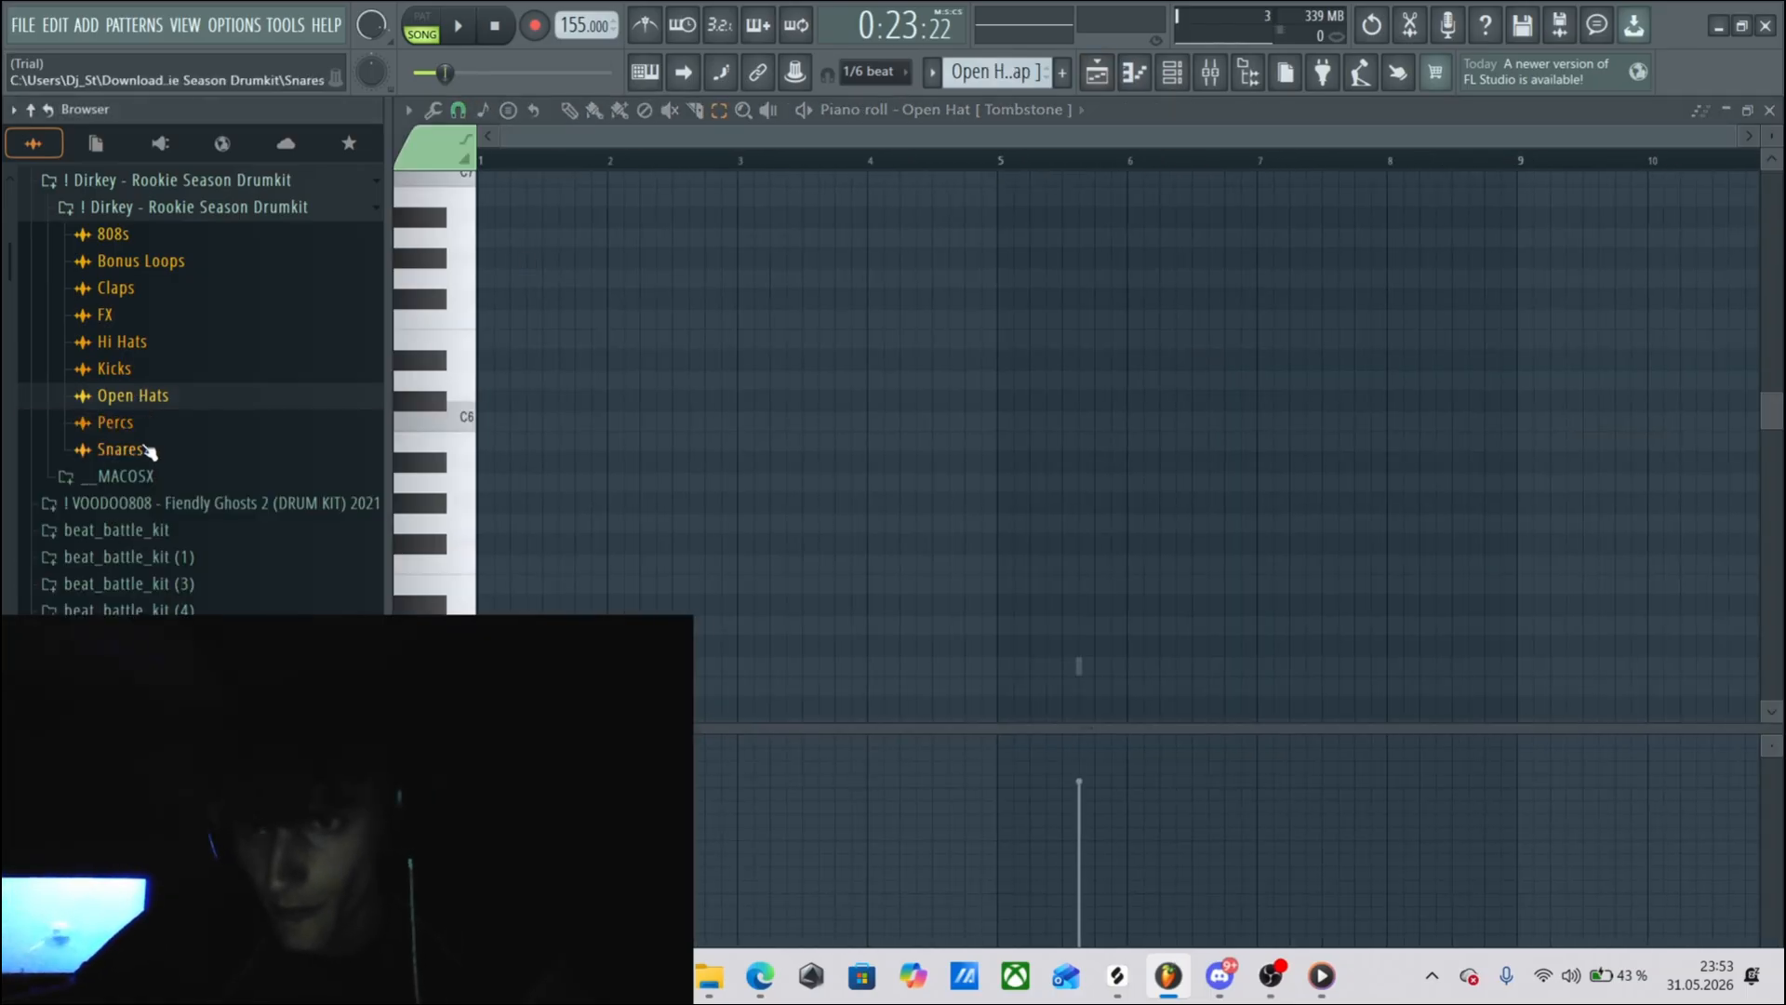
{"action": "left_click", "coordinate": [116, 422]}
{"action": "left_click", "coordinate": [158, 702]}
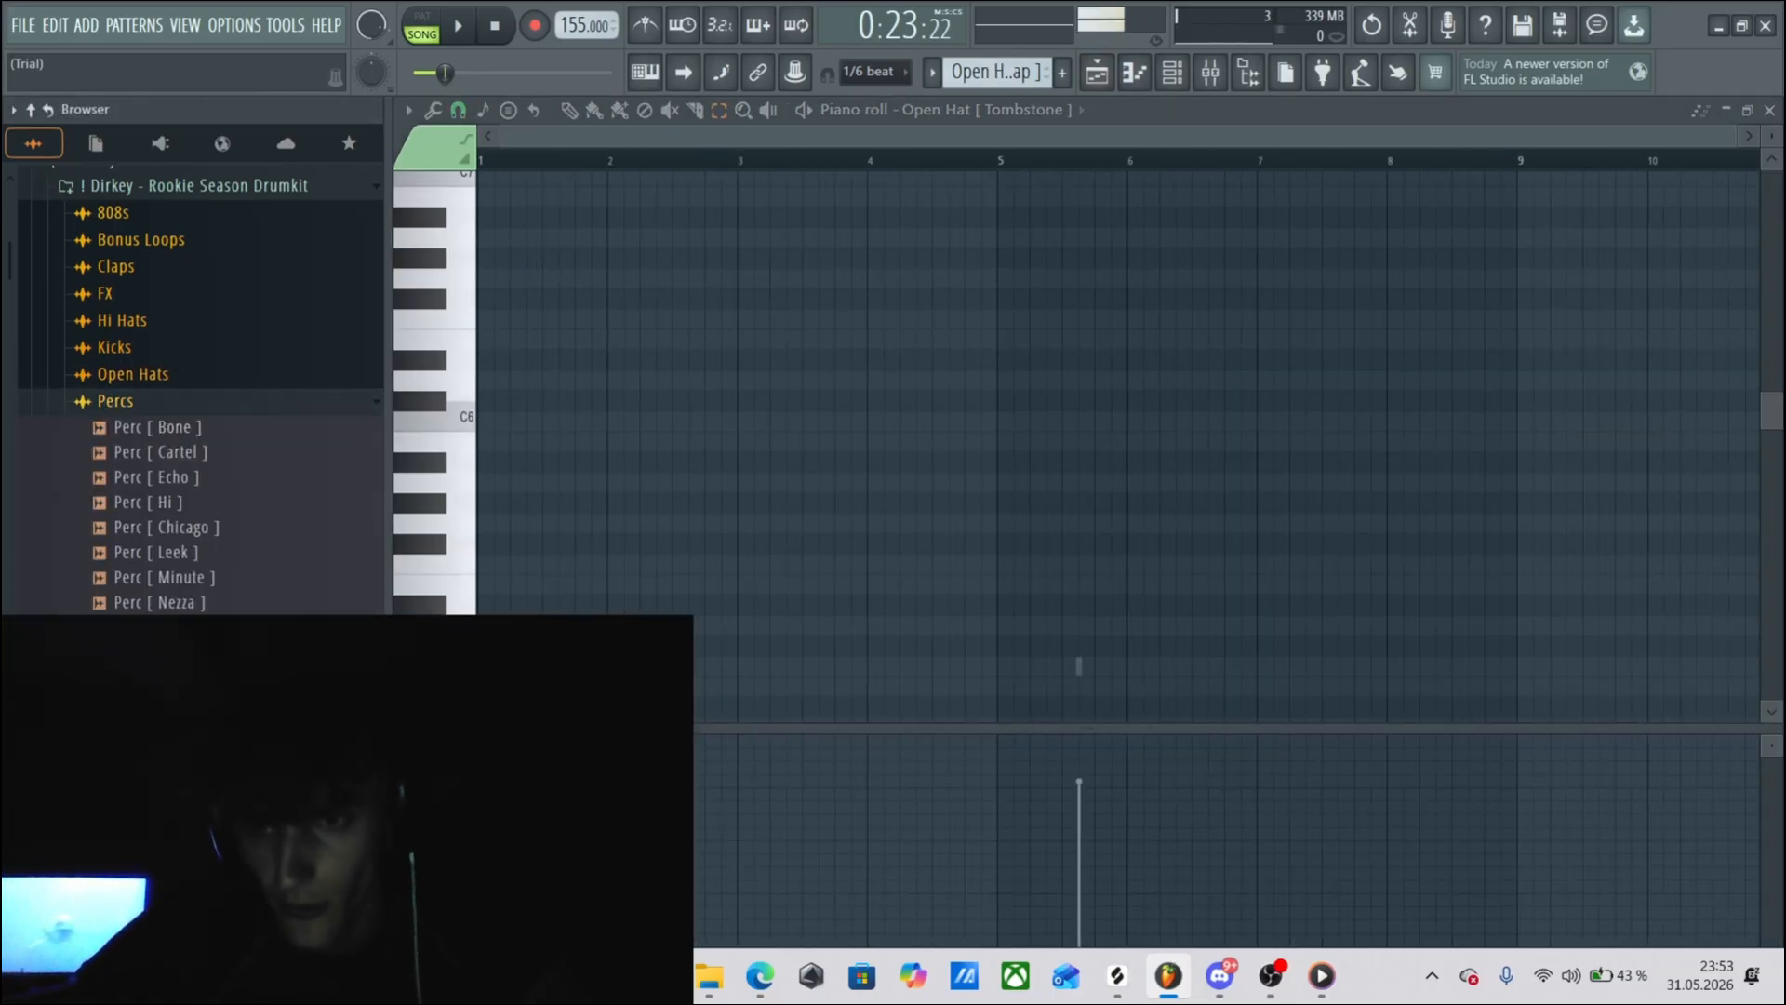
{"action": "left_click", "coordinate": [158, 703]}
Return to the playlist and move the playhead to bar 17, then back to bar 16.
{"action": "key", "text": "F5"}
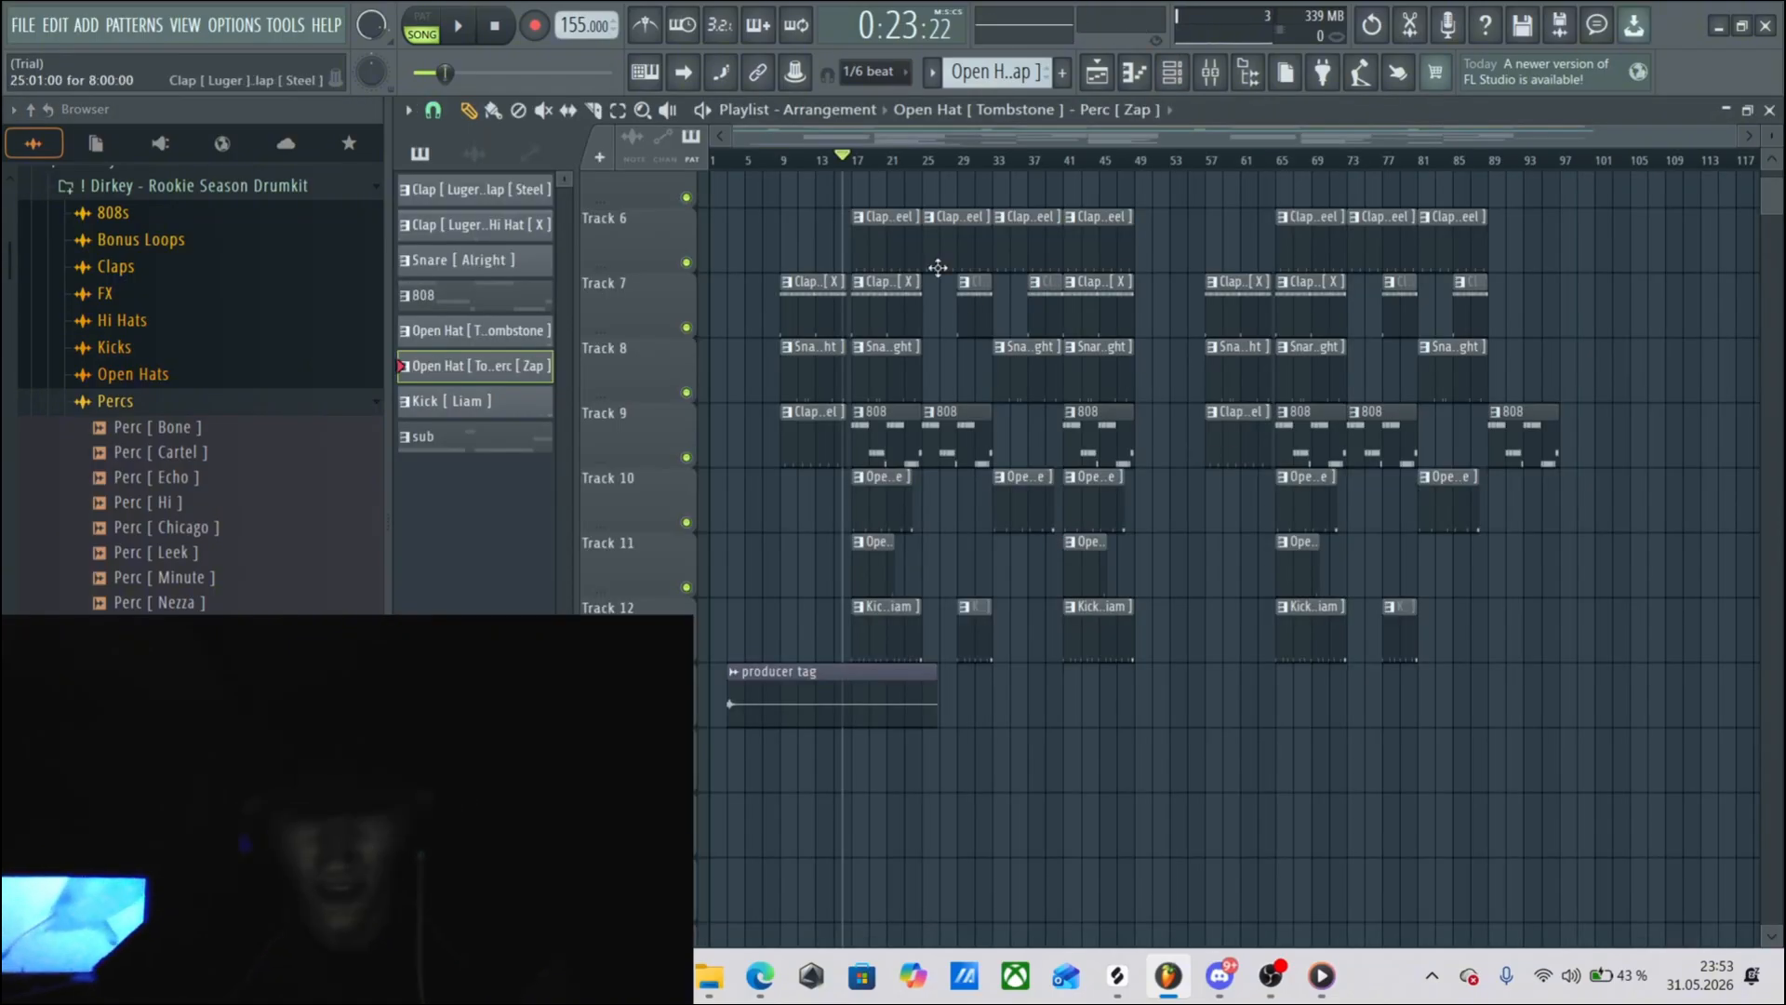
{"action": "left_click", "coordinate": [853, 159]}
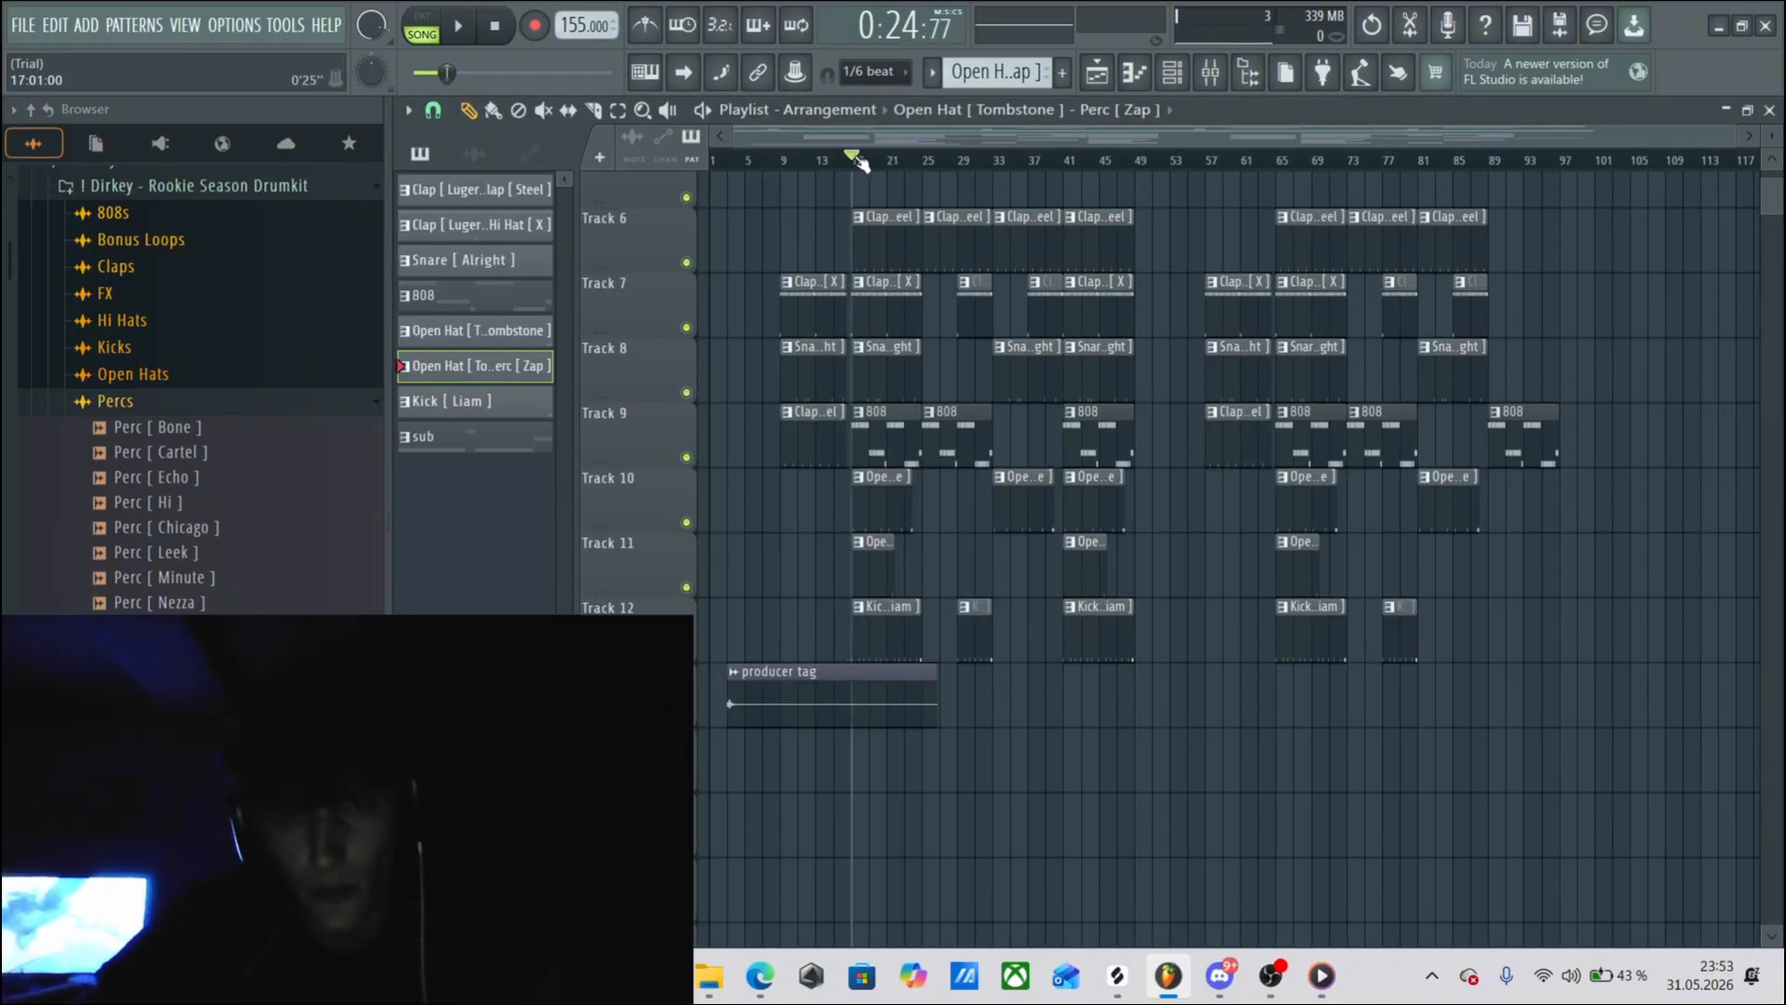
{"action": "left_click_drag", "start_coordinate": [858, 164], "coordinate": [849, 173]}
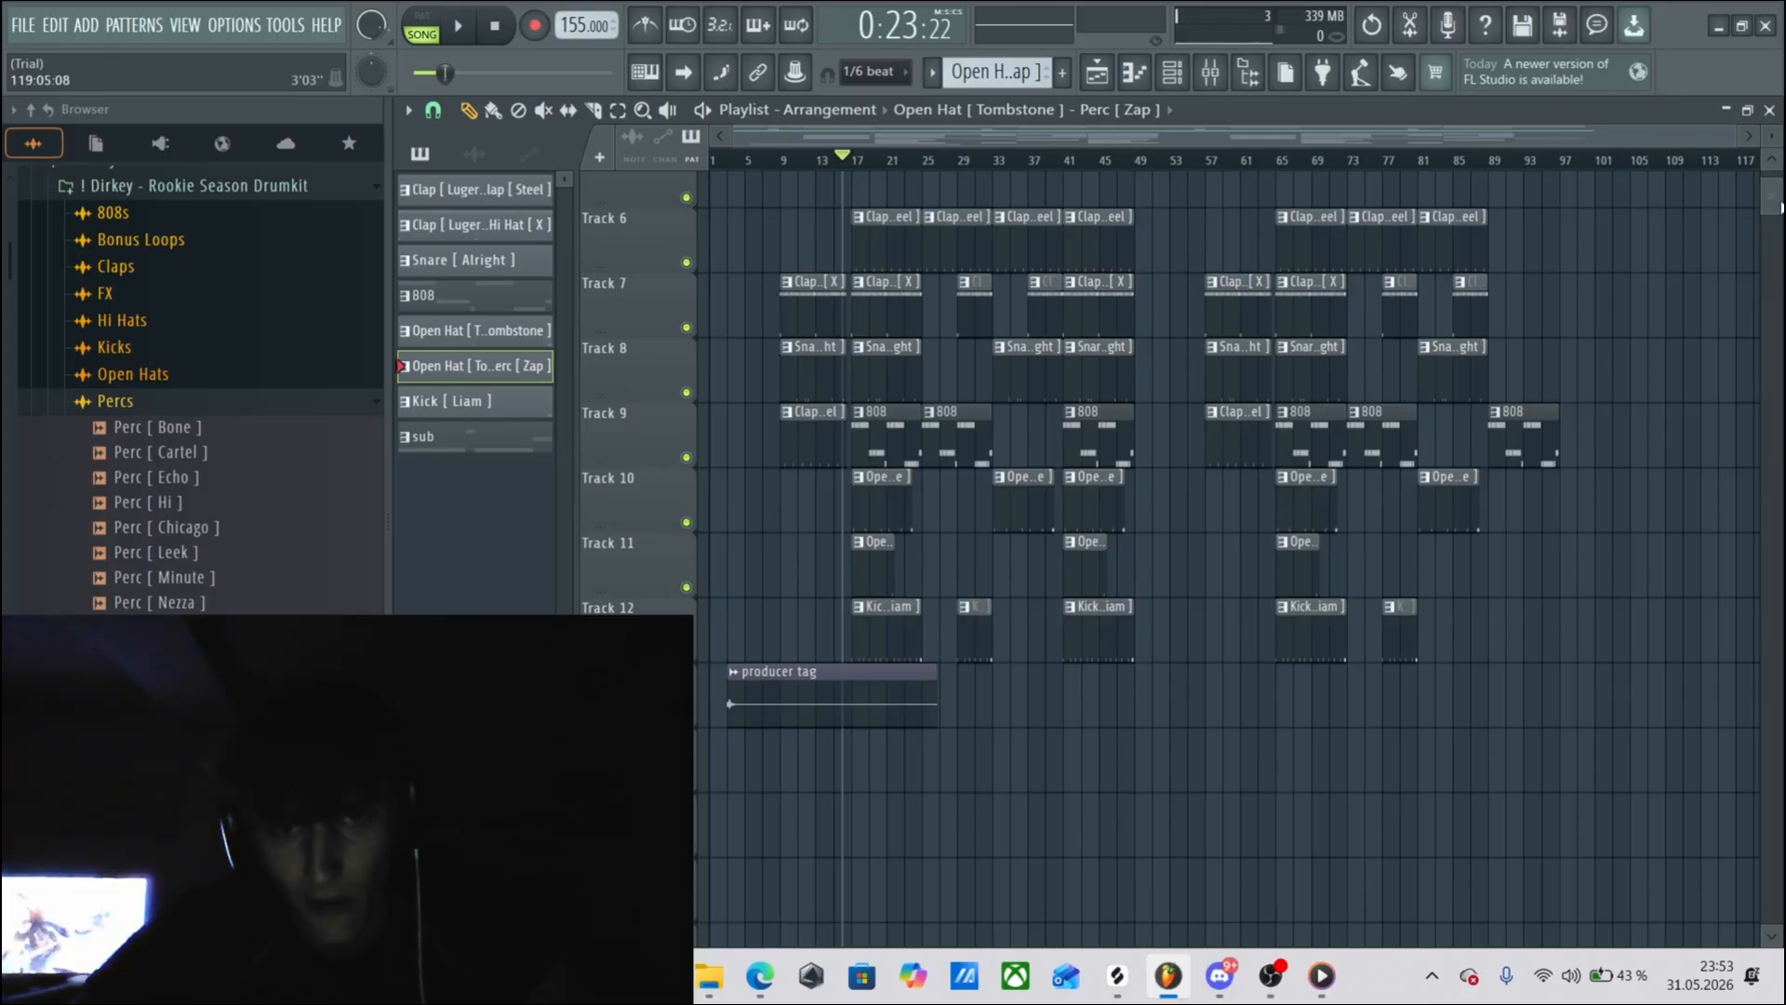
Audition Perc [ Cartel ], Perc [ Chicago ] and Perc [ Minute ], then collapse the Percs folder.
{"action": "left_click", "coordinate": [194, 453]}
{"action": "left_click", "coordinate": [184, 529]}
{"action": "left_click", "coordinate": [180, 579]}
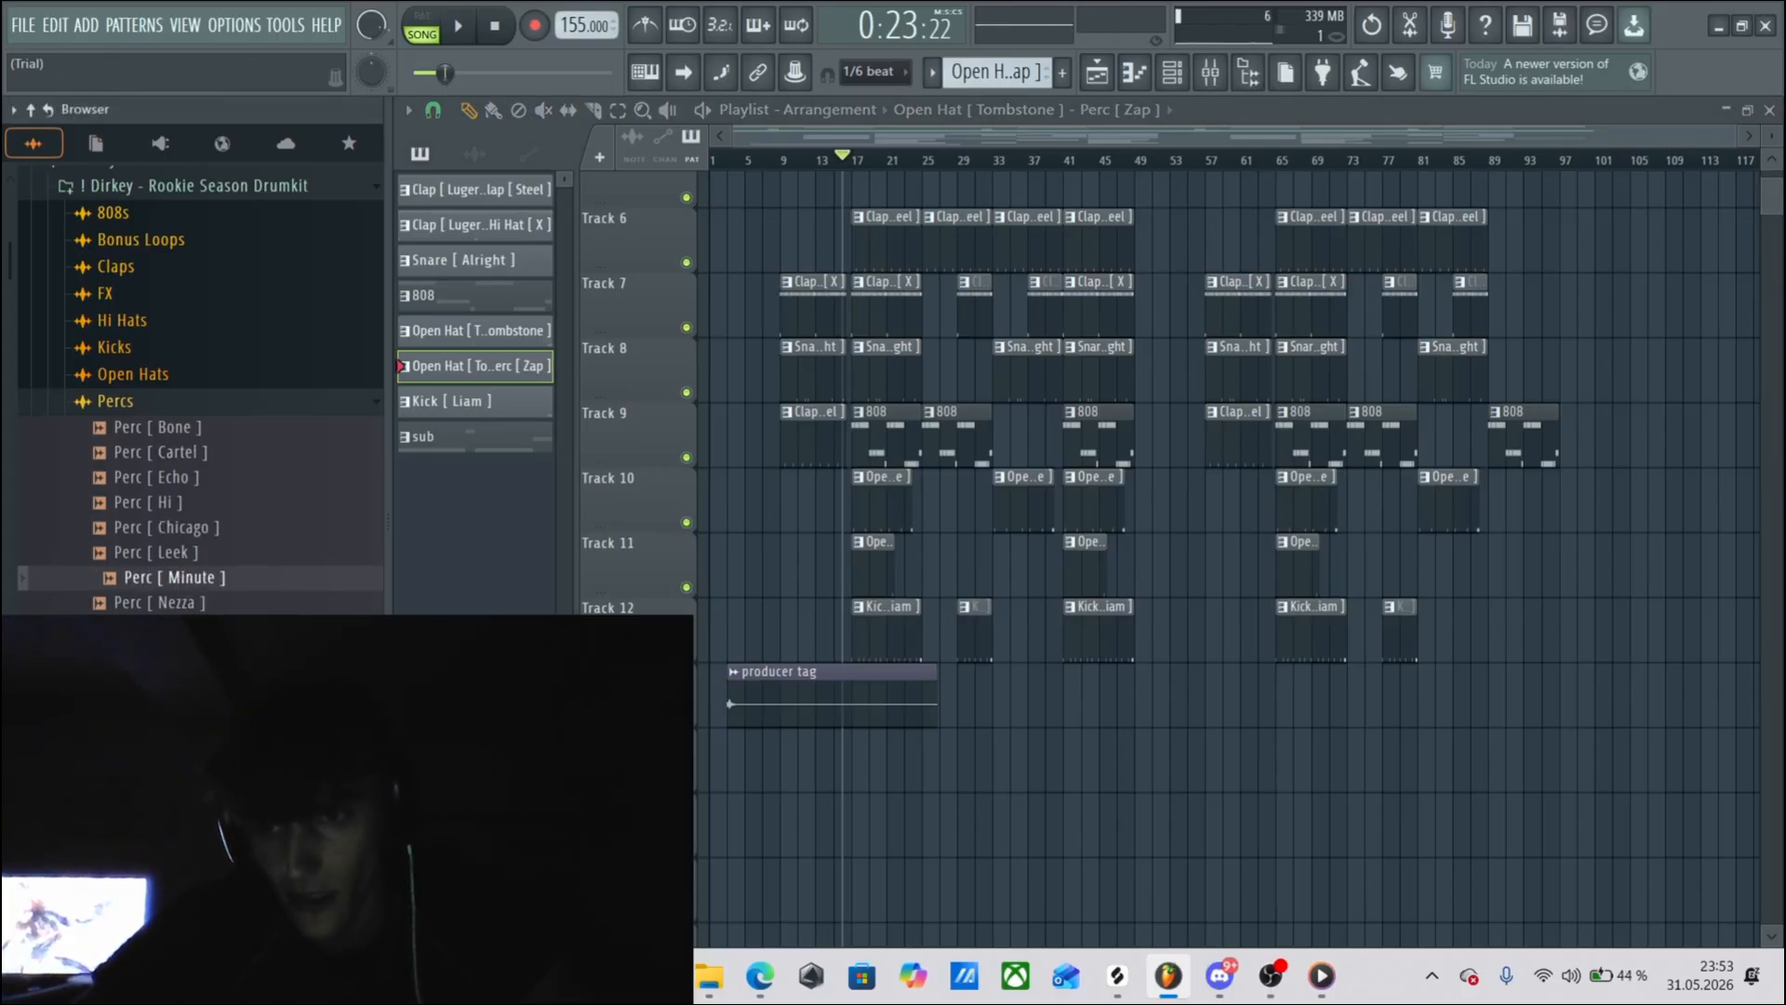
{"action": "left_click", "coordinate": [113, 401]}
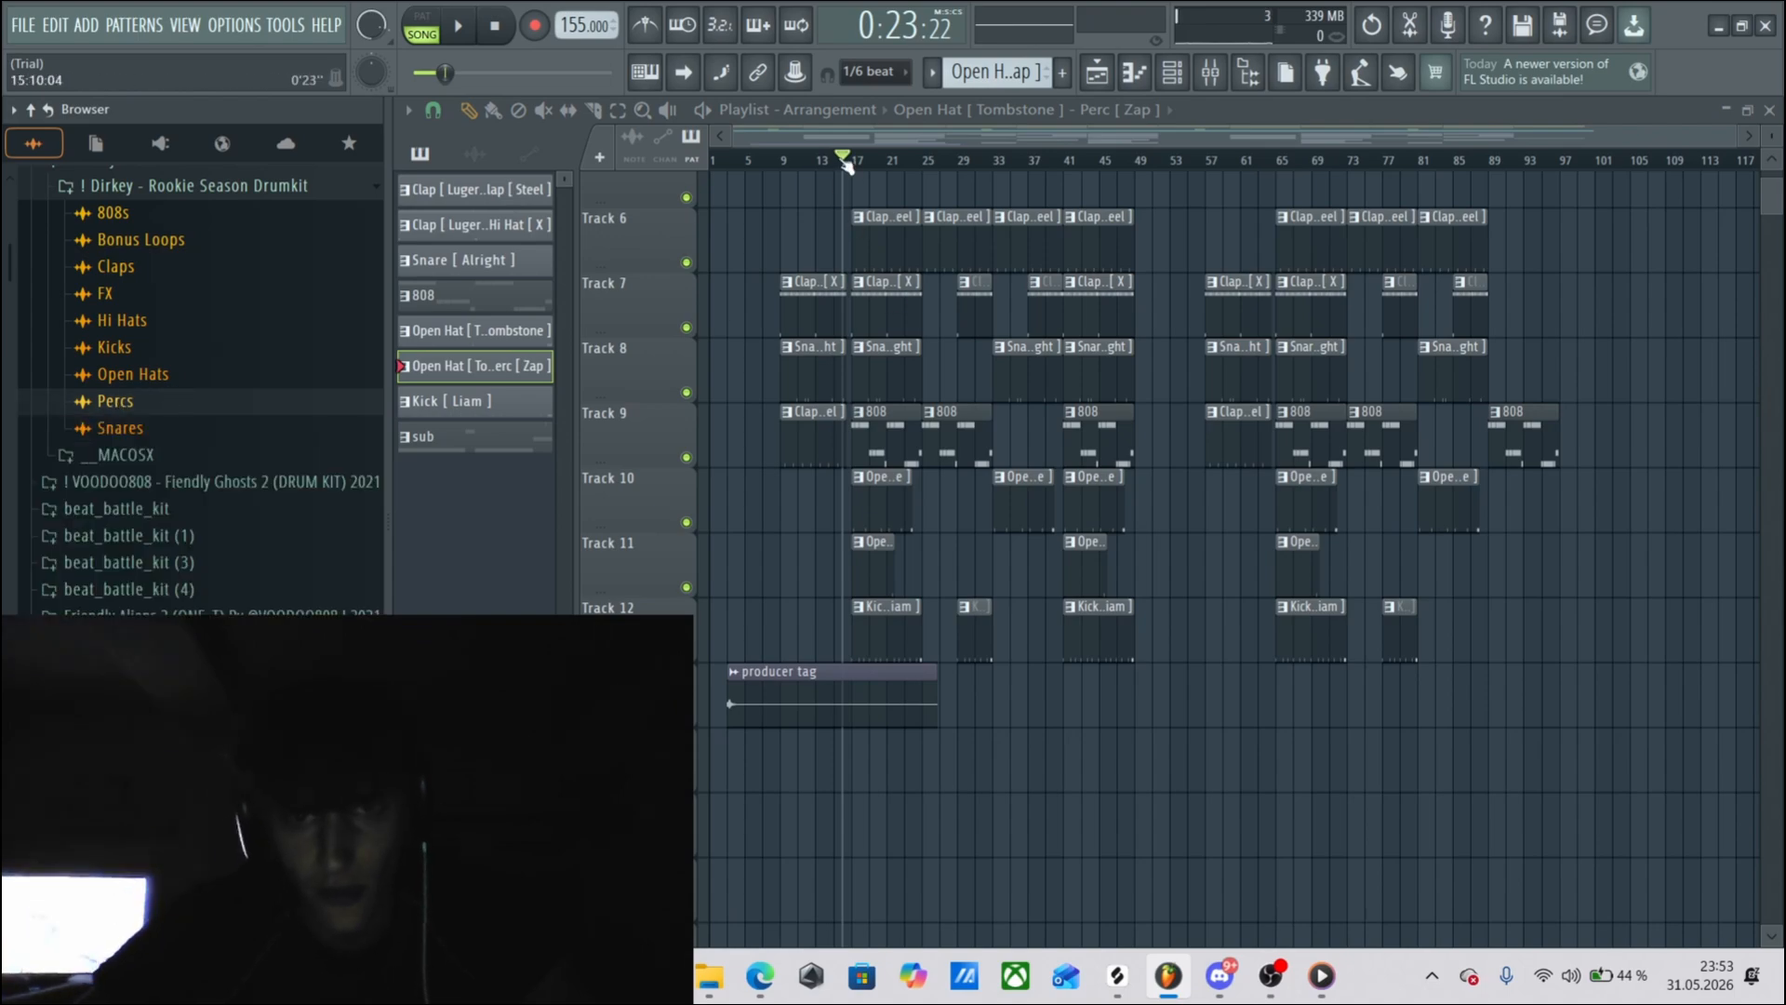
{"action": "left_click_drag", "start_coordinate": [847, 166], "coordinate": [857, 156]}
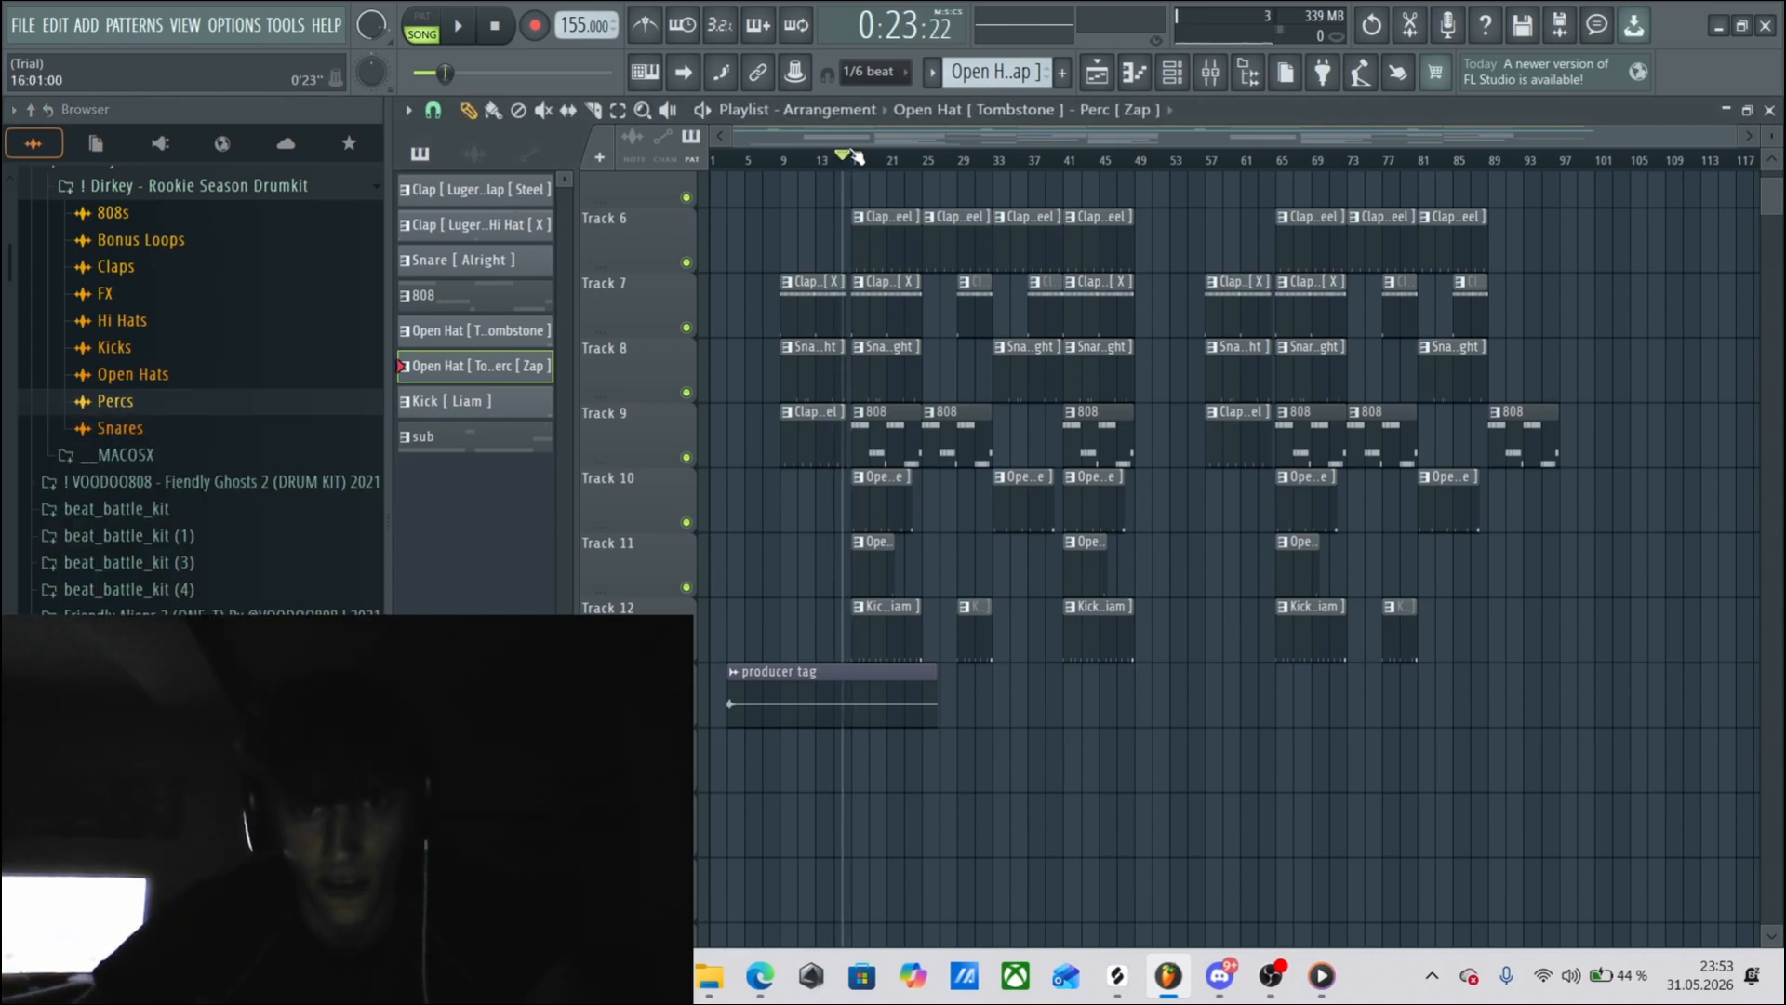
Open the open hat and perc pattern on Track 11 and show the Perc [ Zap ] channel's notes in the piano roll.
{"action": "double_click", "coordinate": [874, 578]}
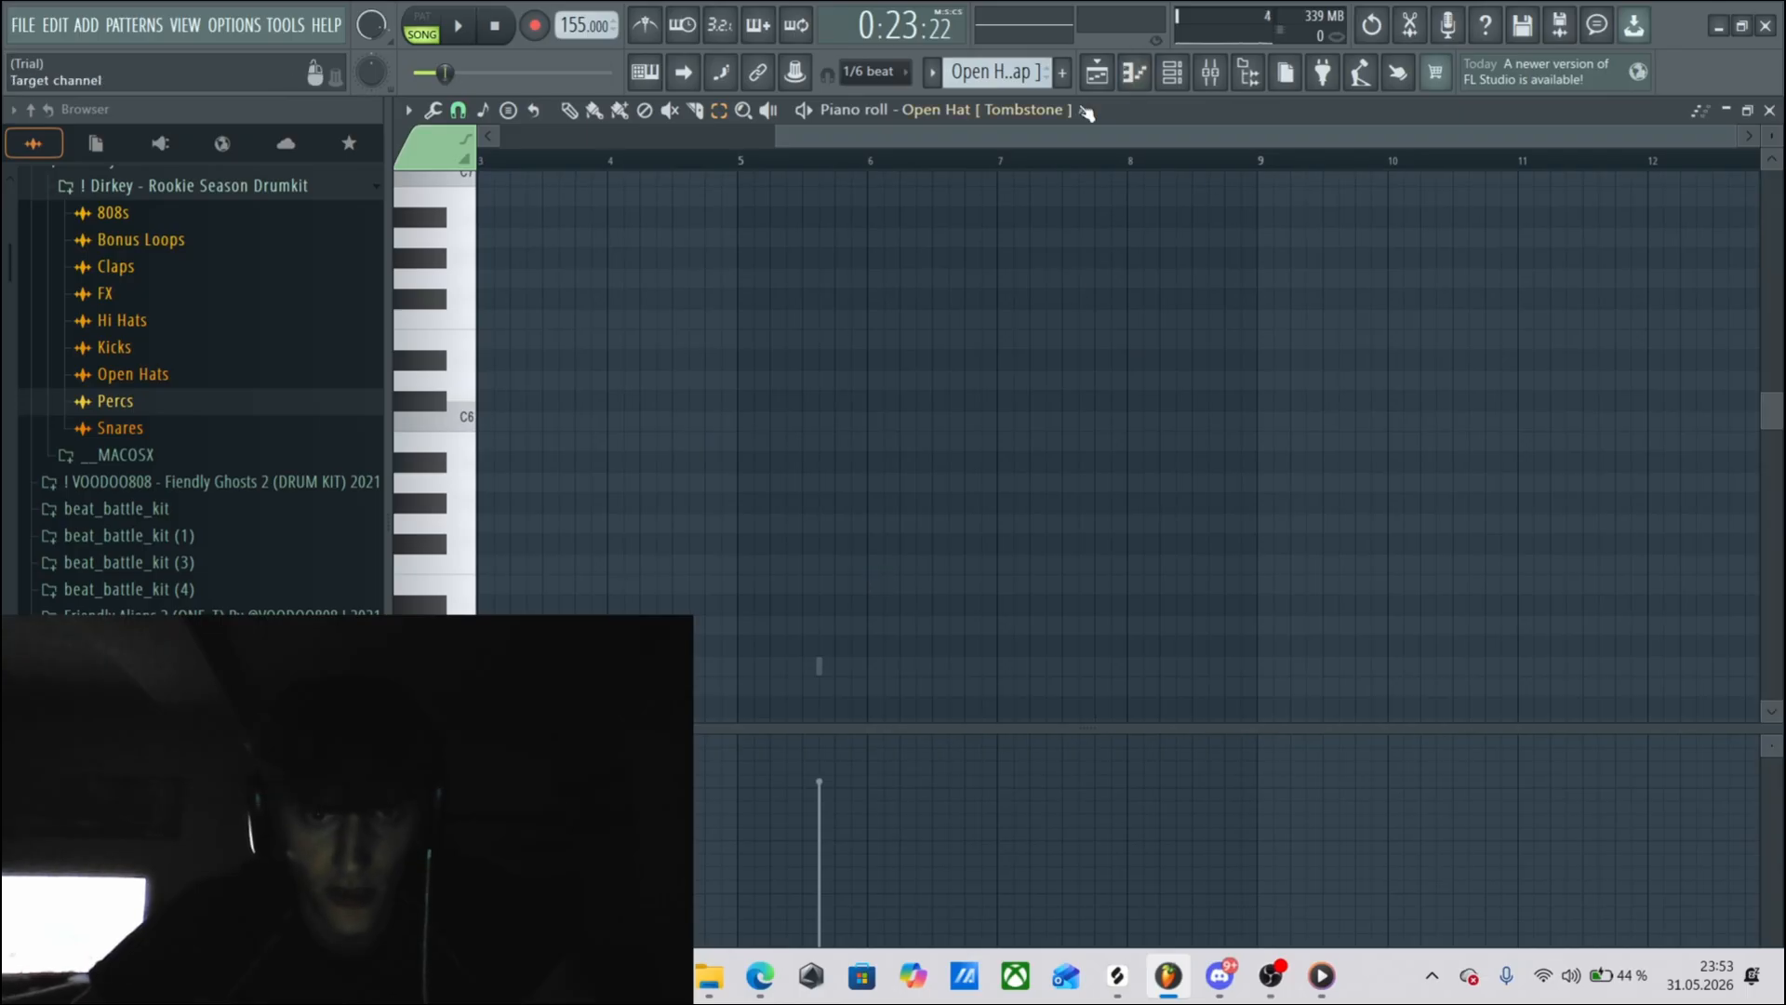
{"action": "key", "text": "F6"}
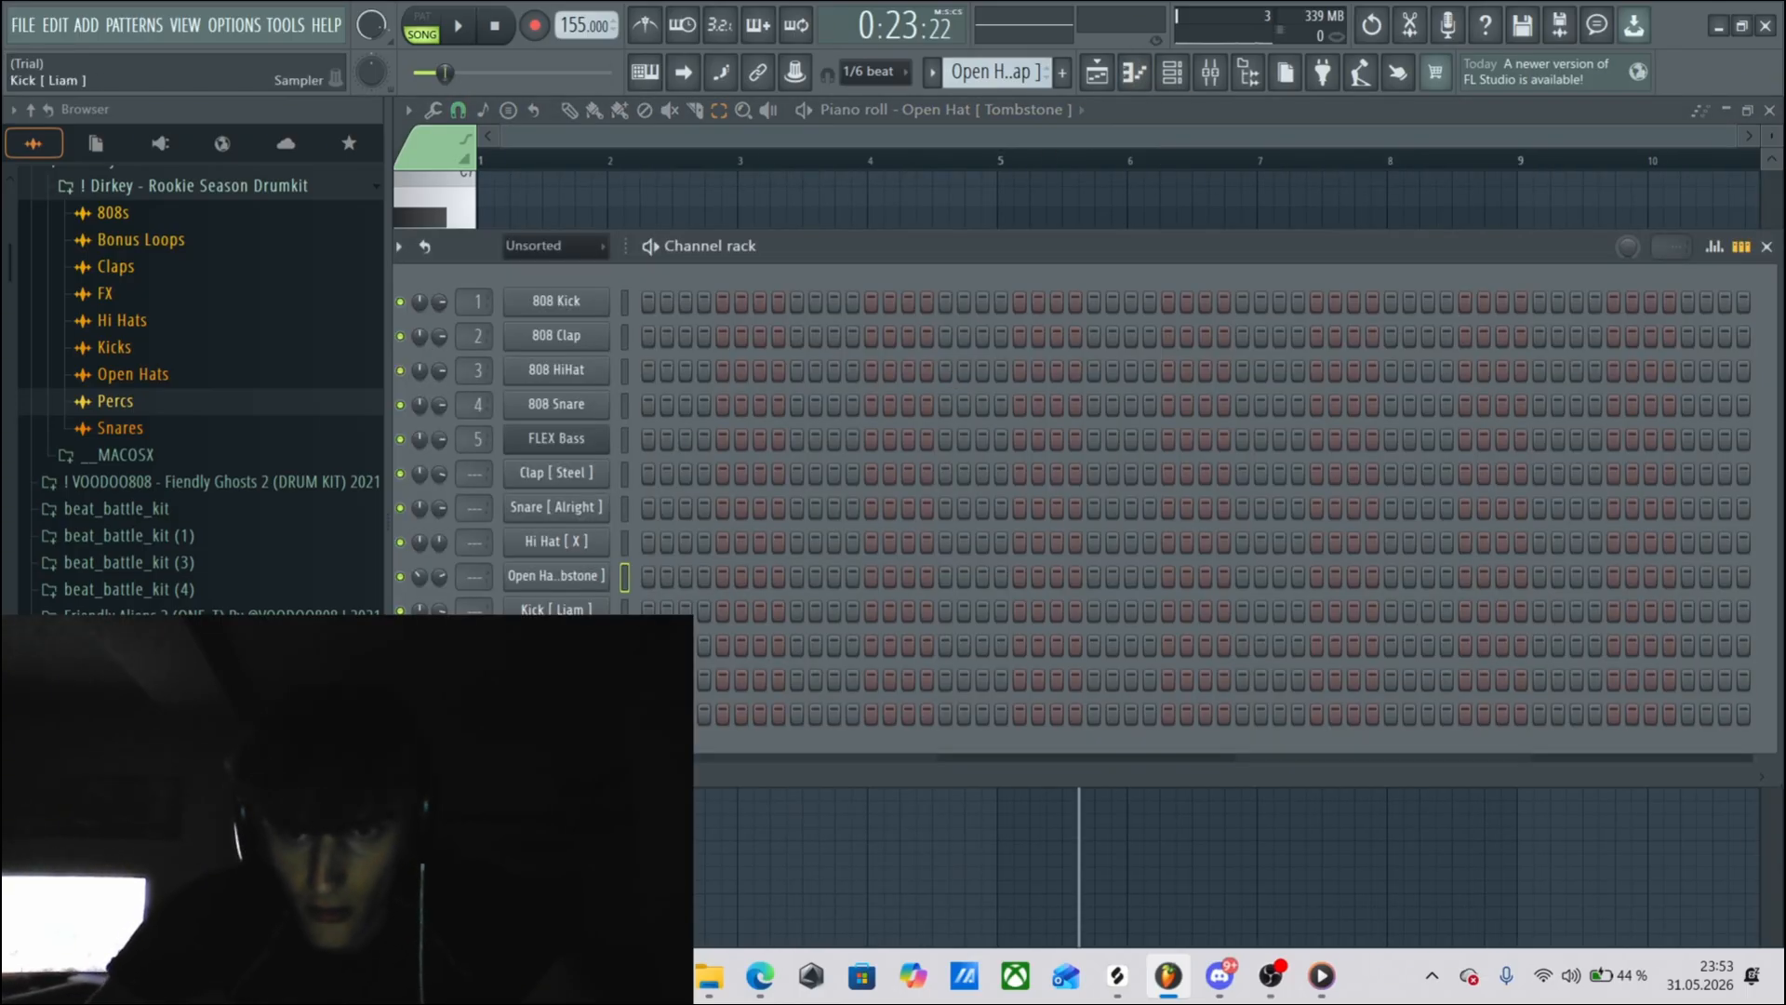
{"action": "key", "text": "F5"}
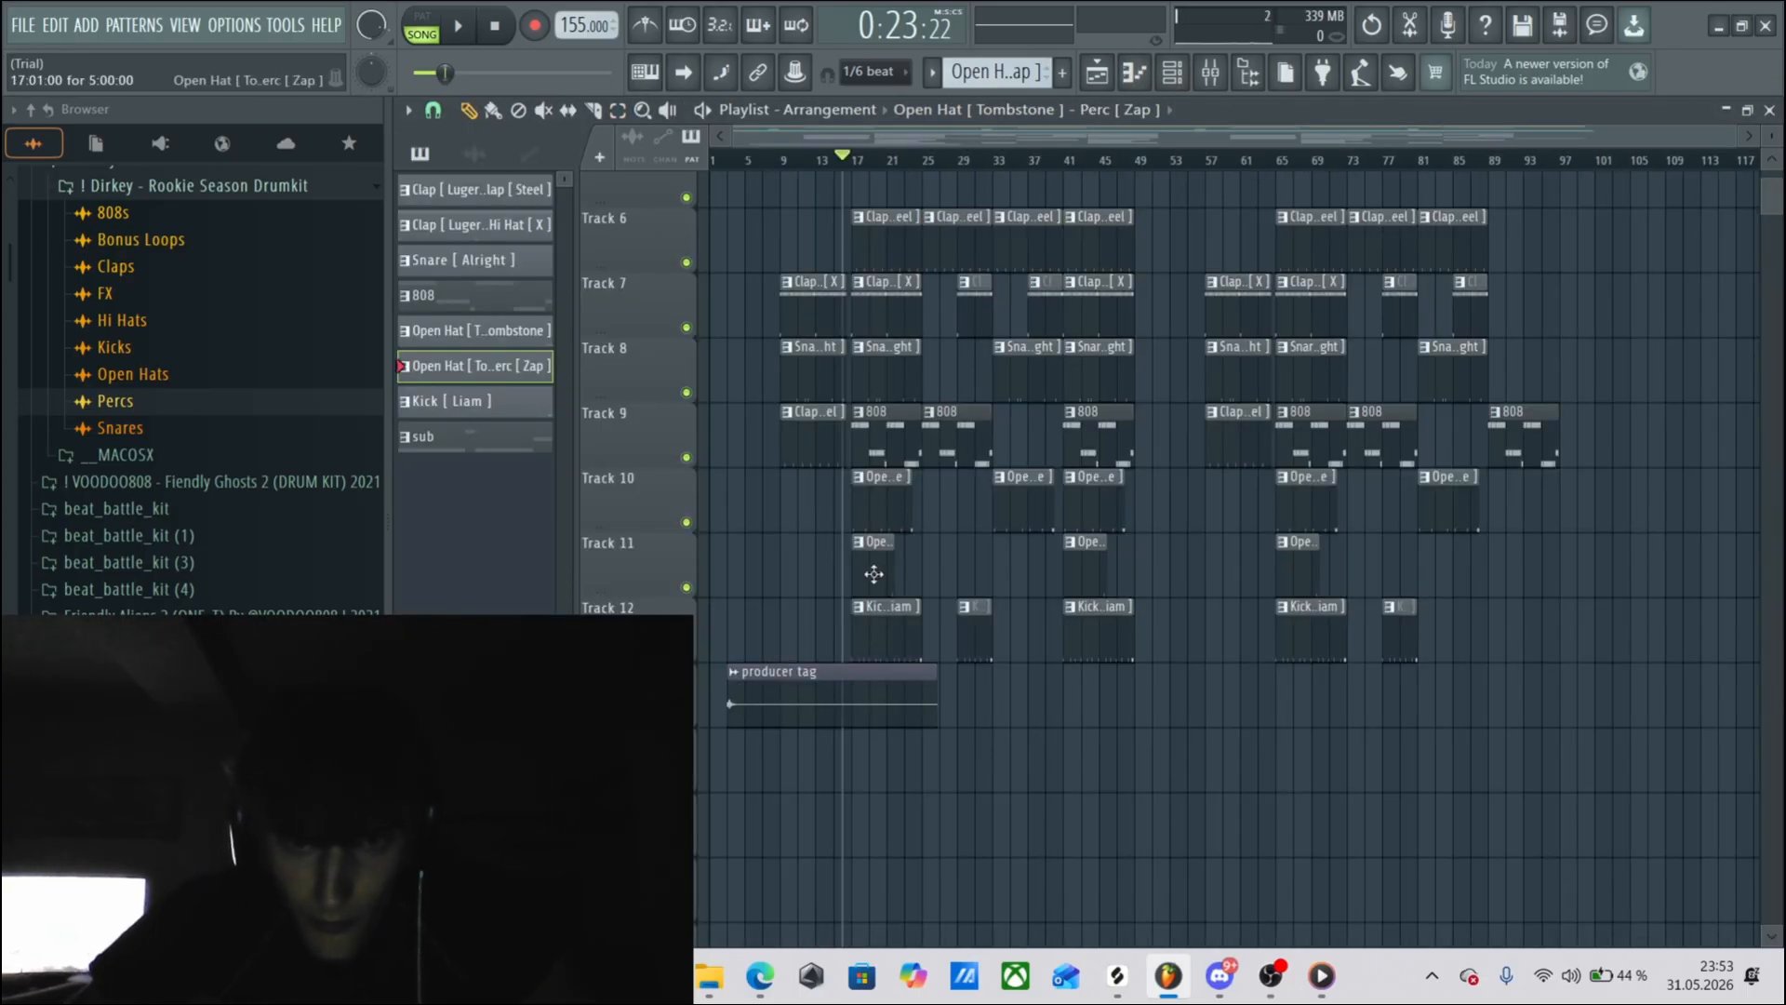
{"action": "double_click", "coordinate": [874, 574]}
{"action": "key", "text": "F6"}
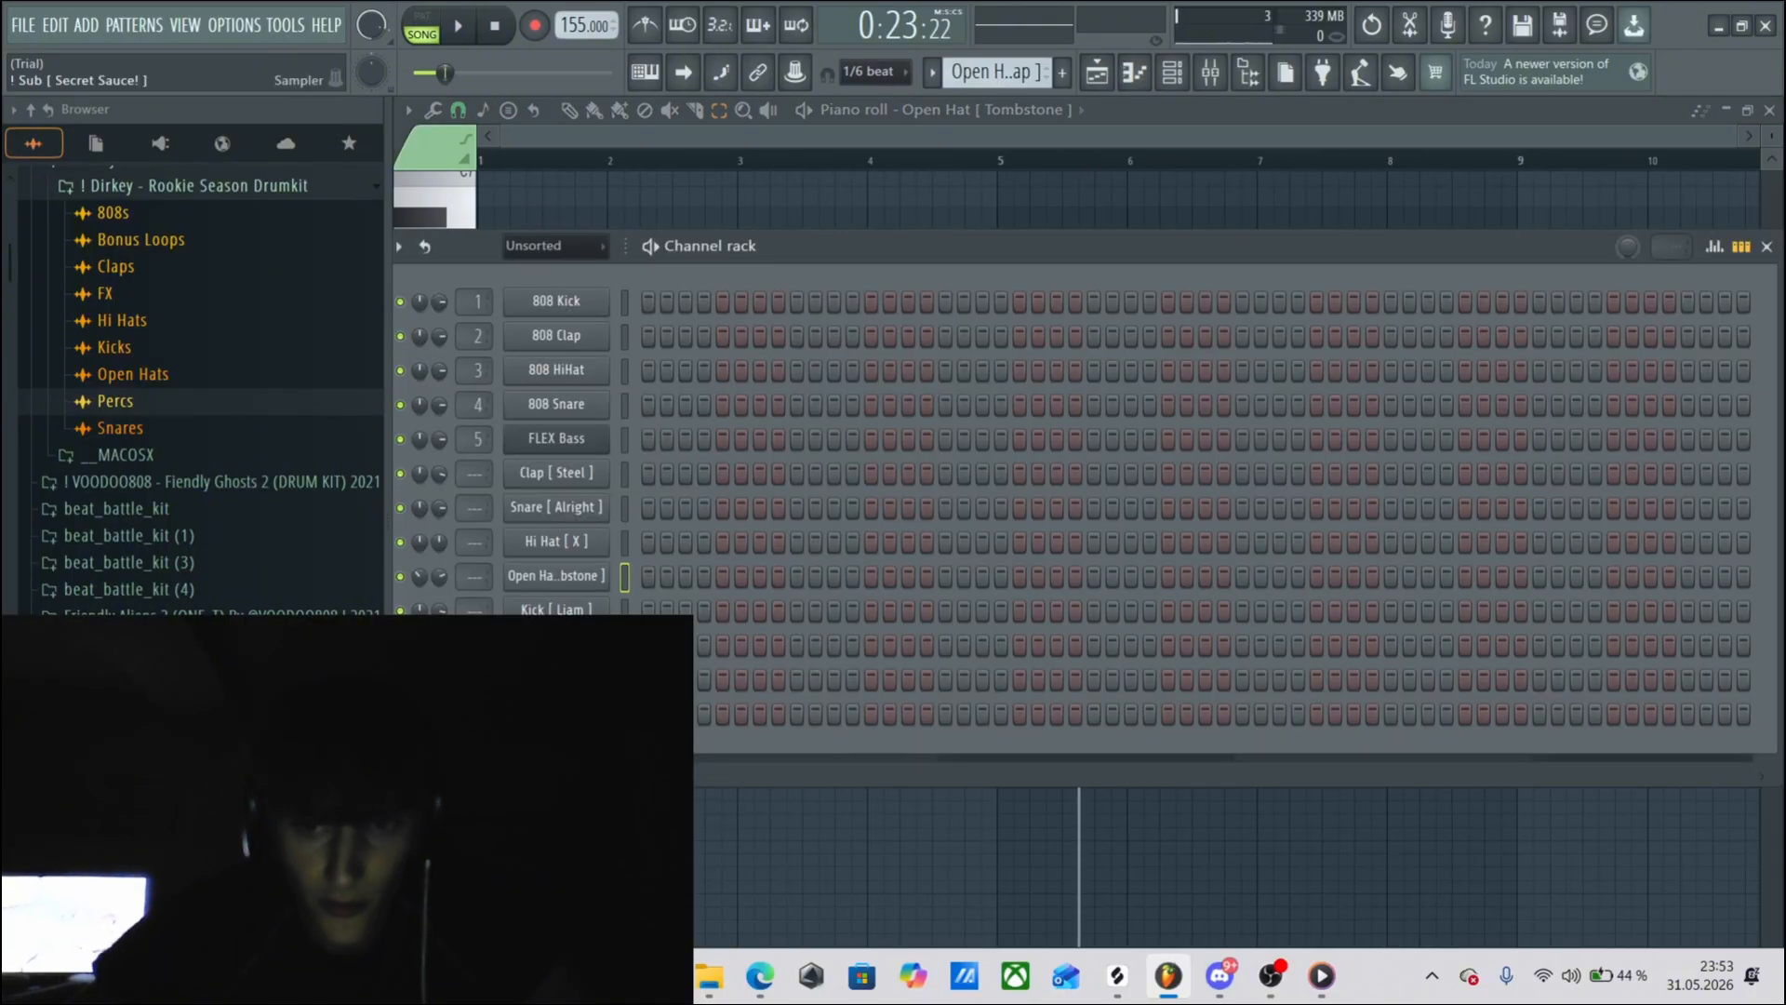
{"action": "left_click_drag", "start_coordinate": [575, 759], "coordinate": [704, 772]}
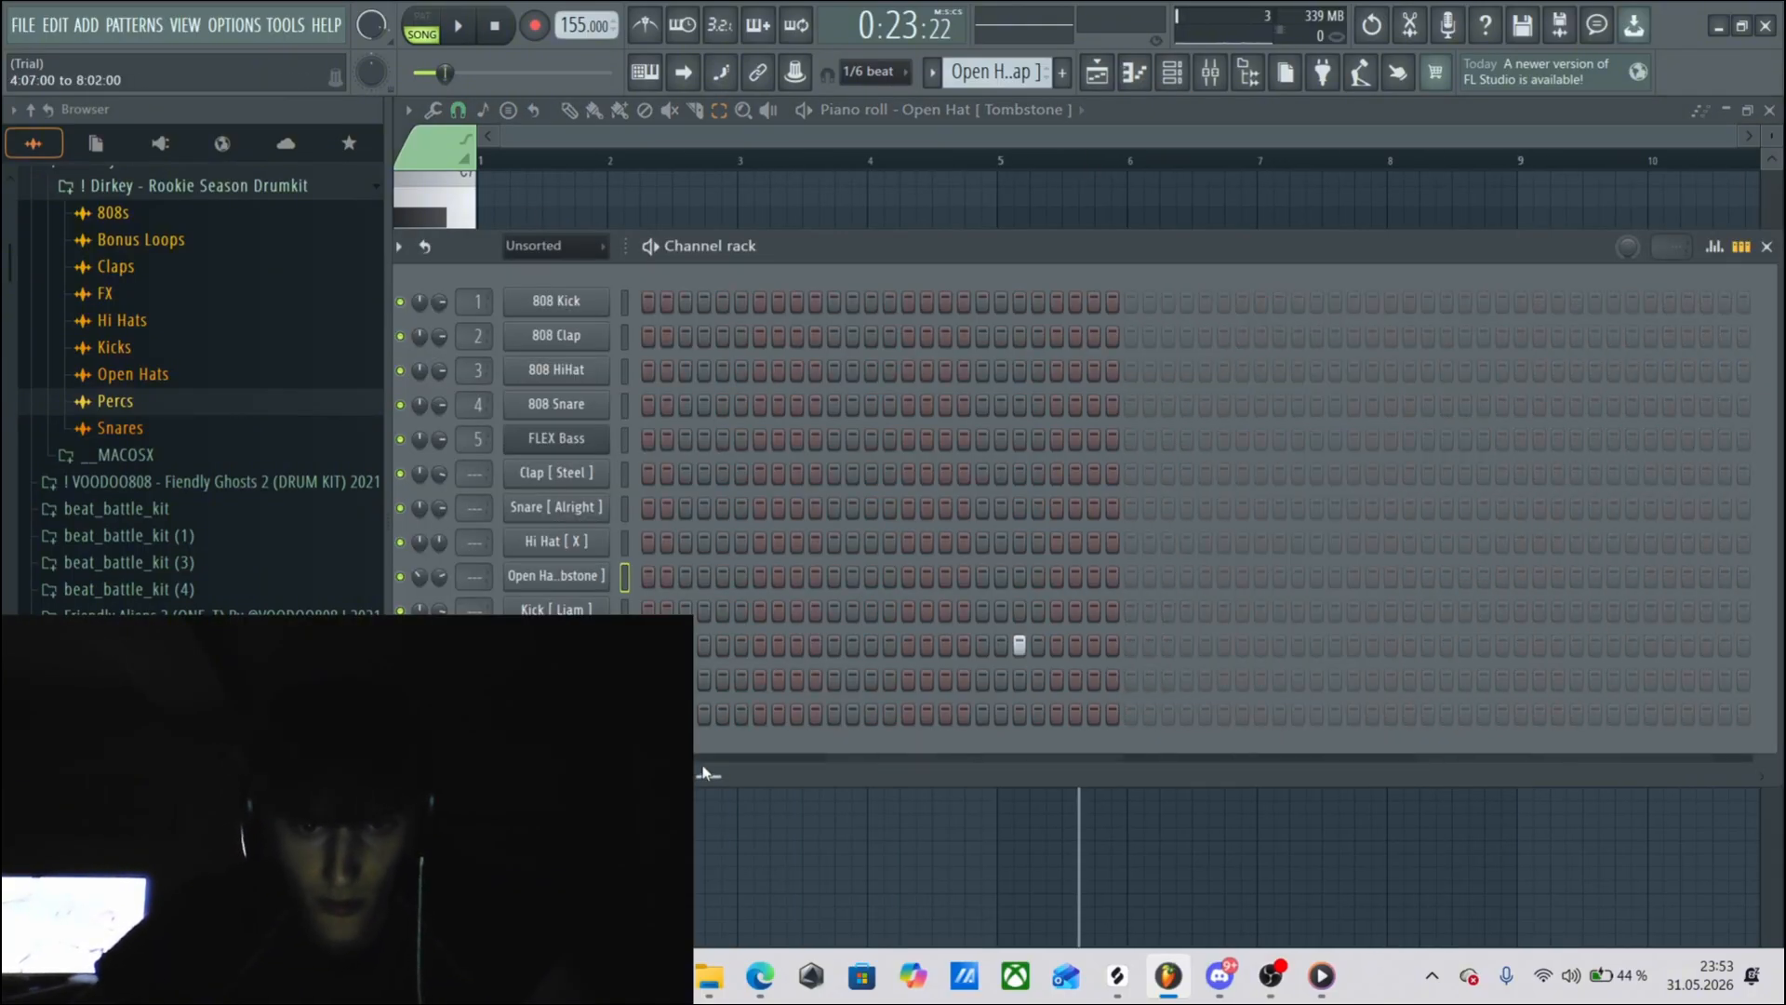
{"action": "right_click", "coordinate": [595, 645]}
{"action": "left_click", "coordinate": [653, 623]}
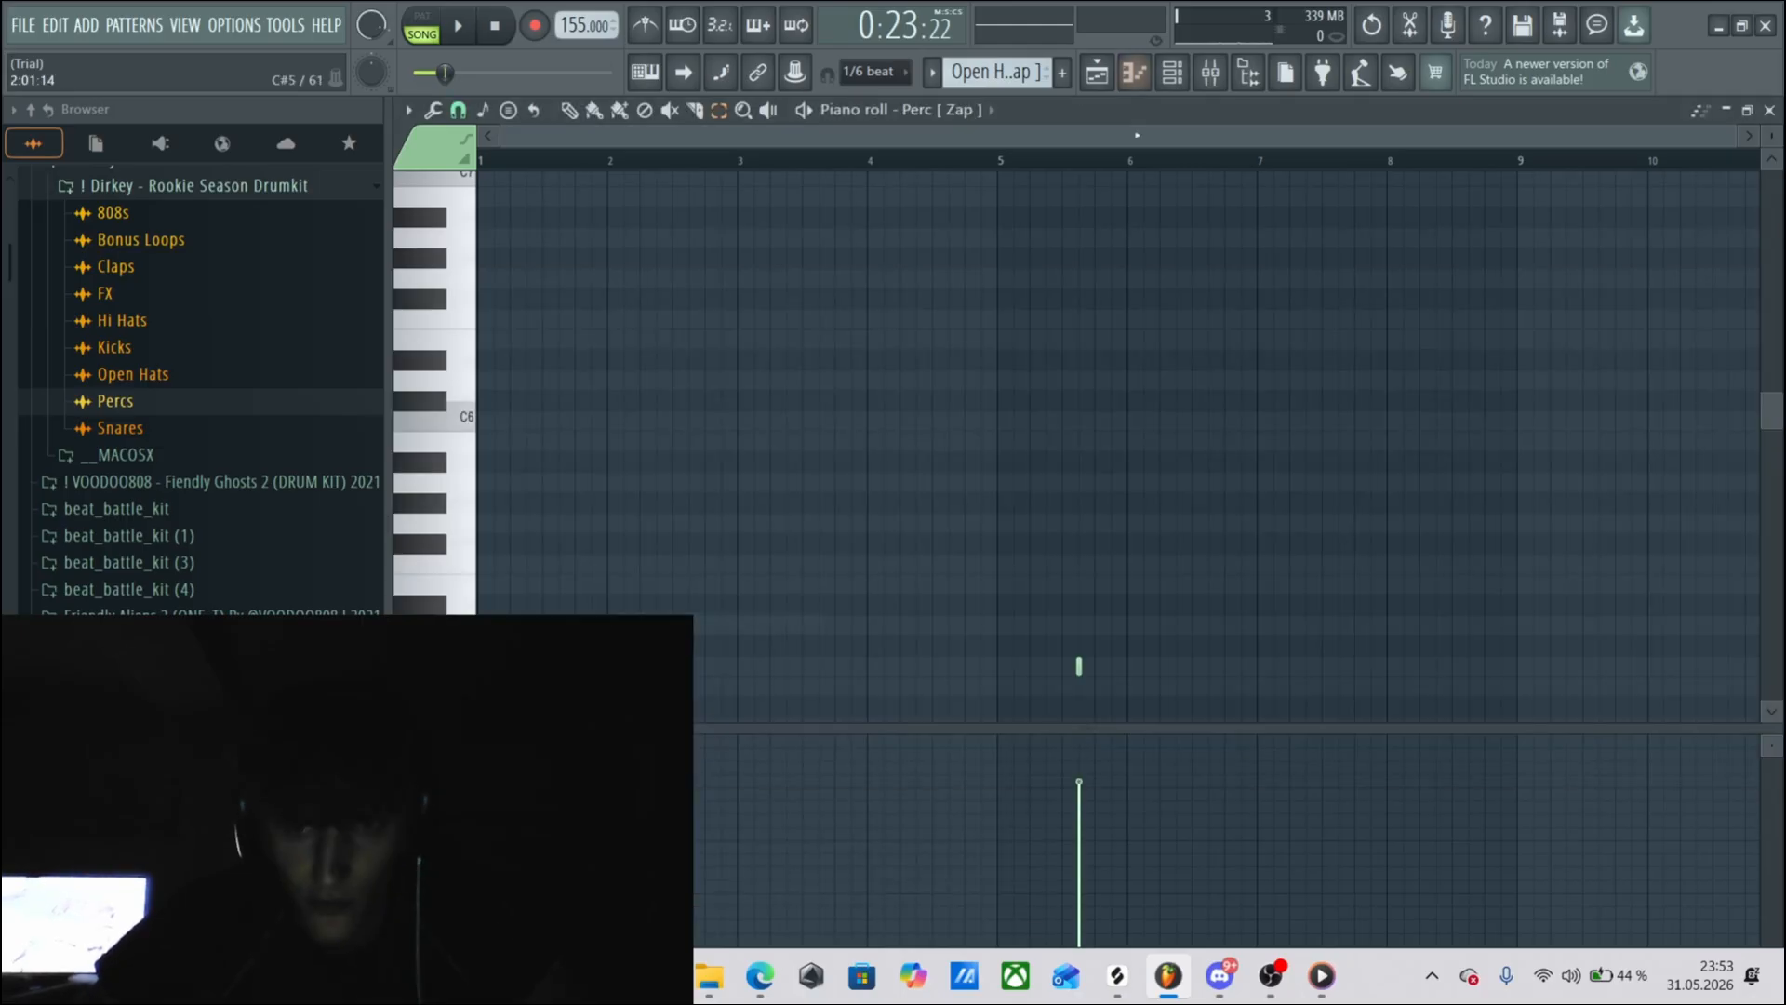
Select all Perc [ Zap ] notes, play the song from bar 5 of the pattern, and stop.
{"action": "key", "text": "ctrl+a"}
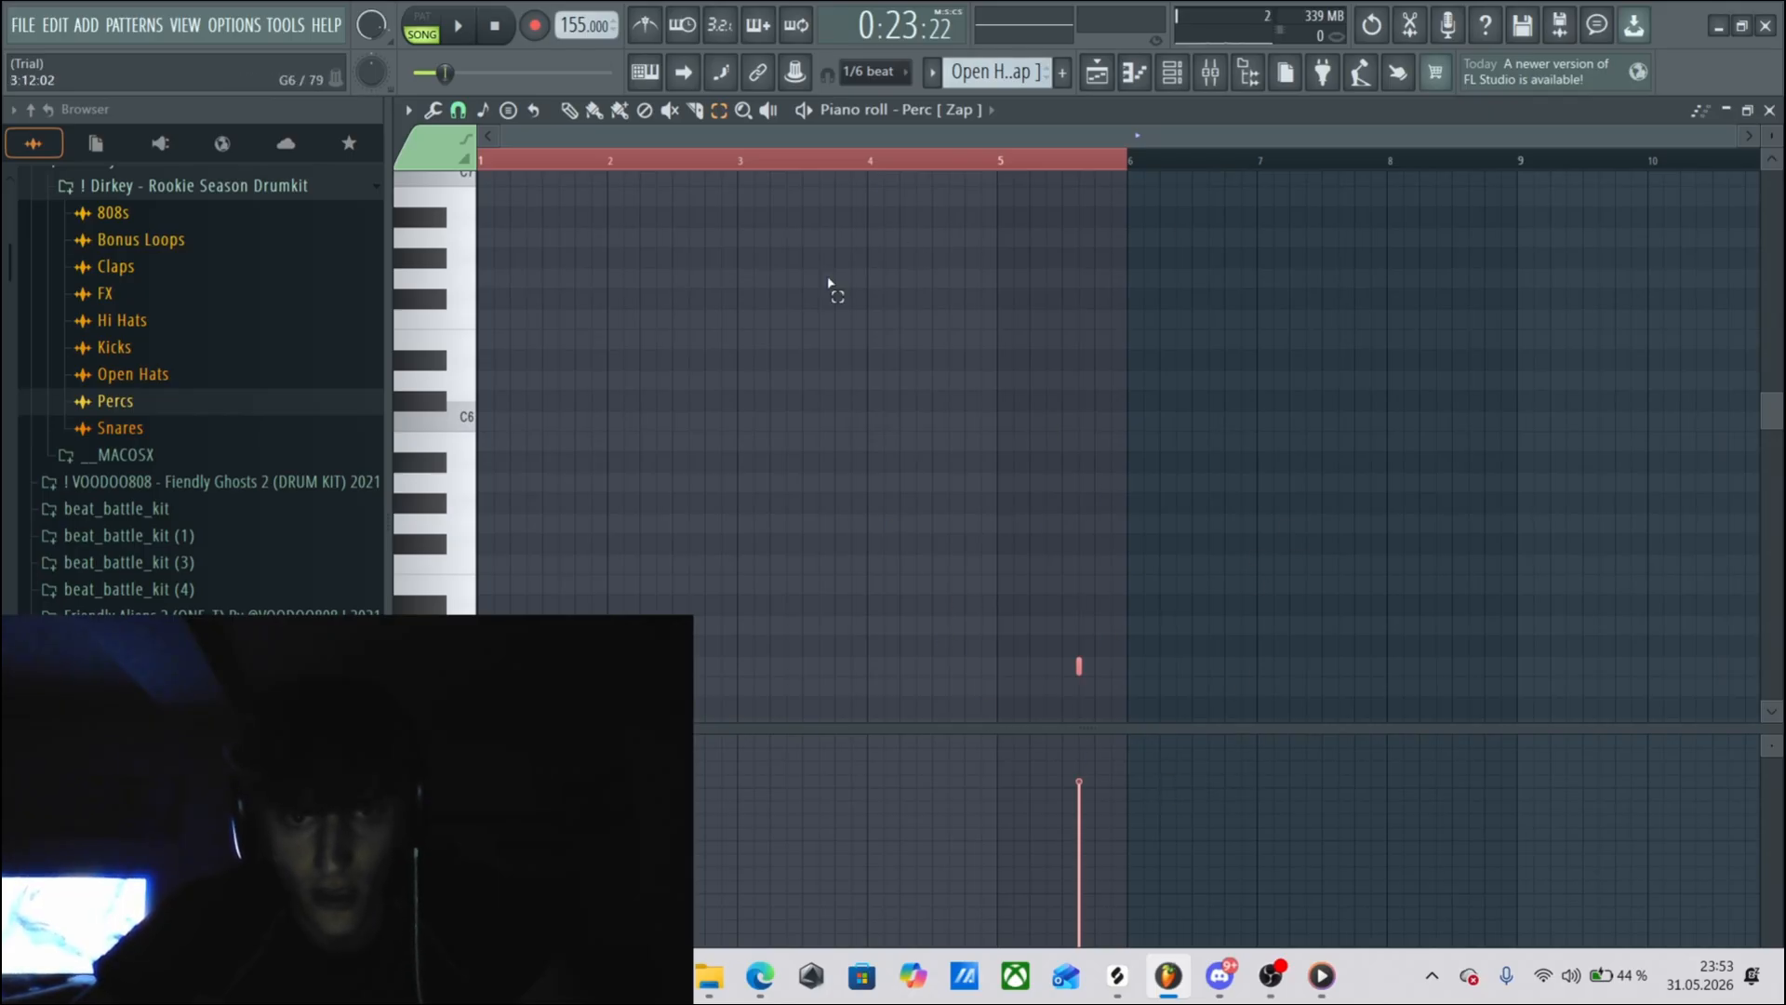
{"action": "left_click", "coordinate": [1003, 160]}
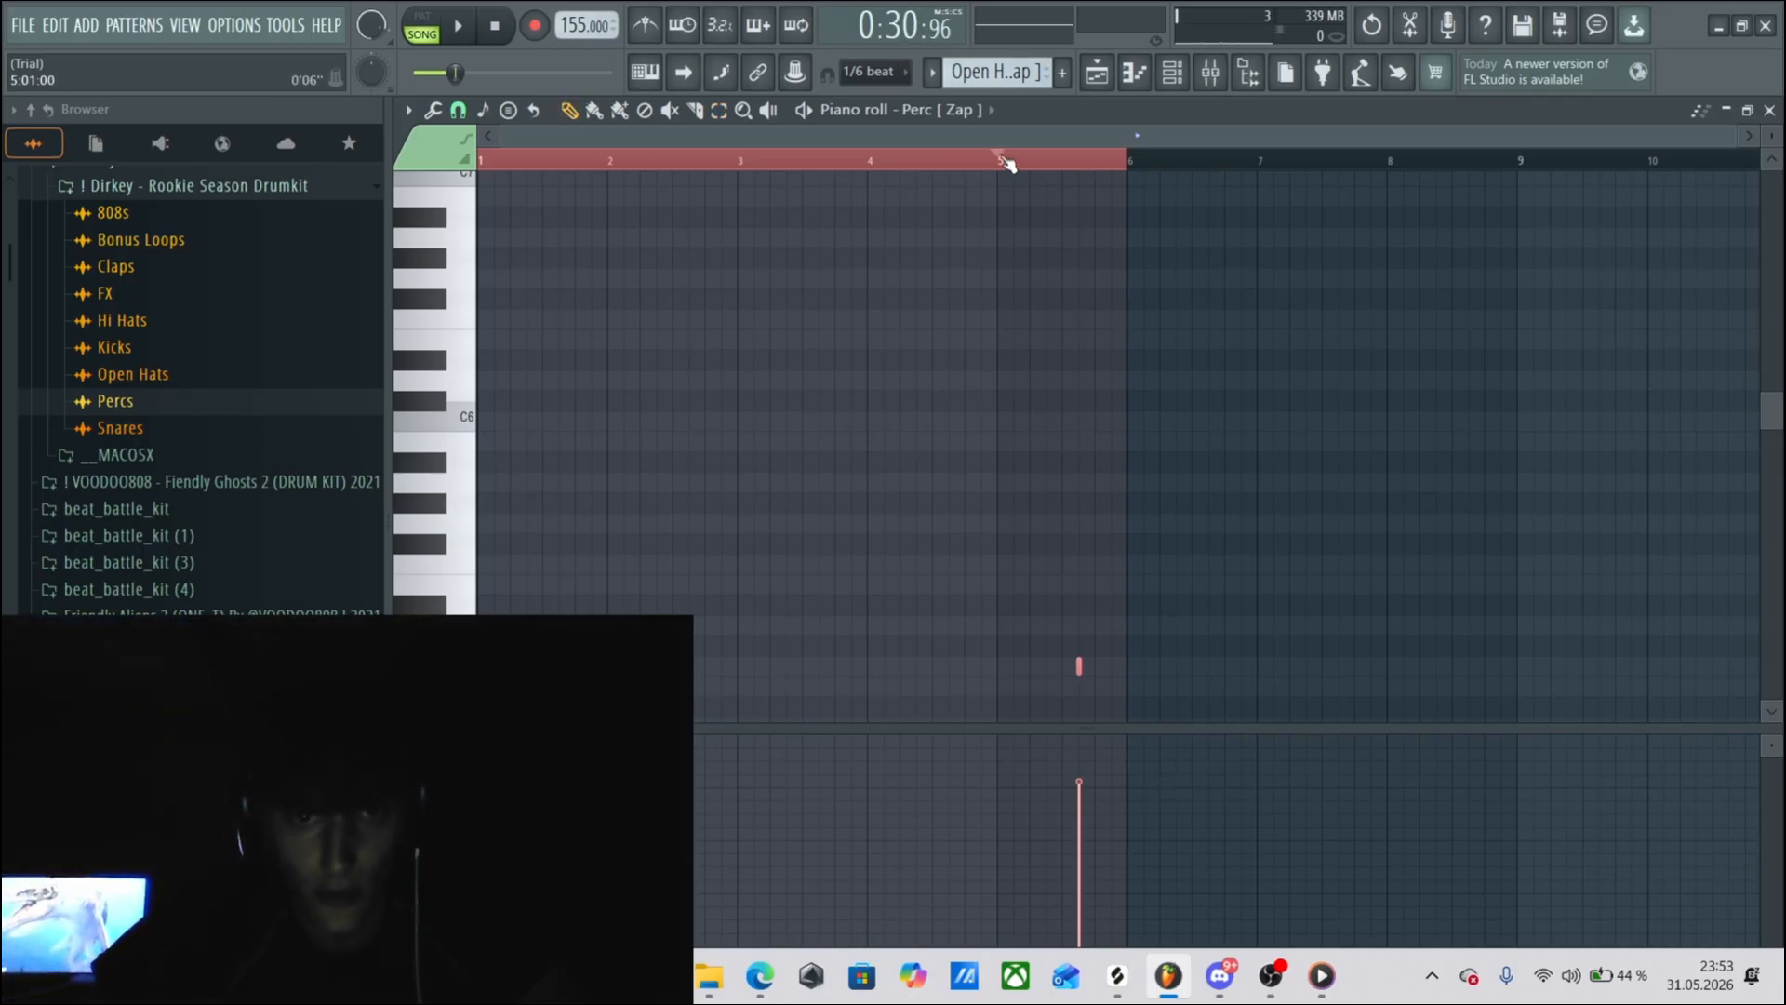
{"action": "key", "text": "space"}
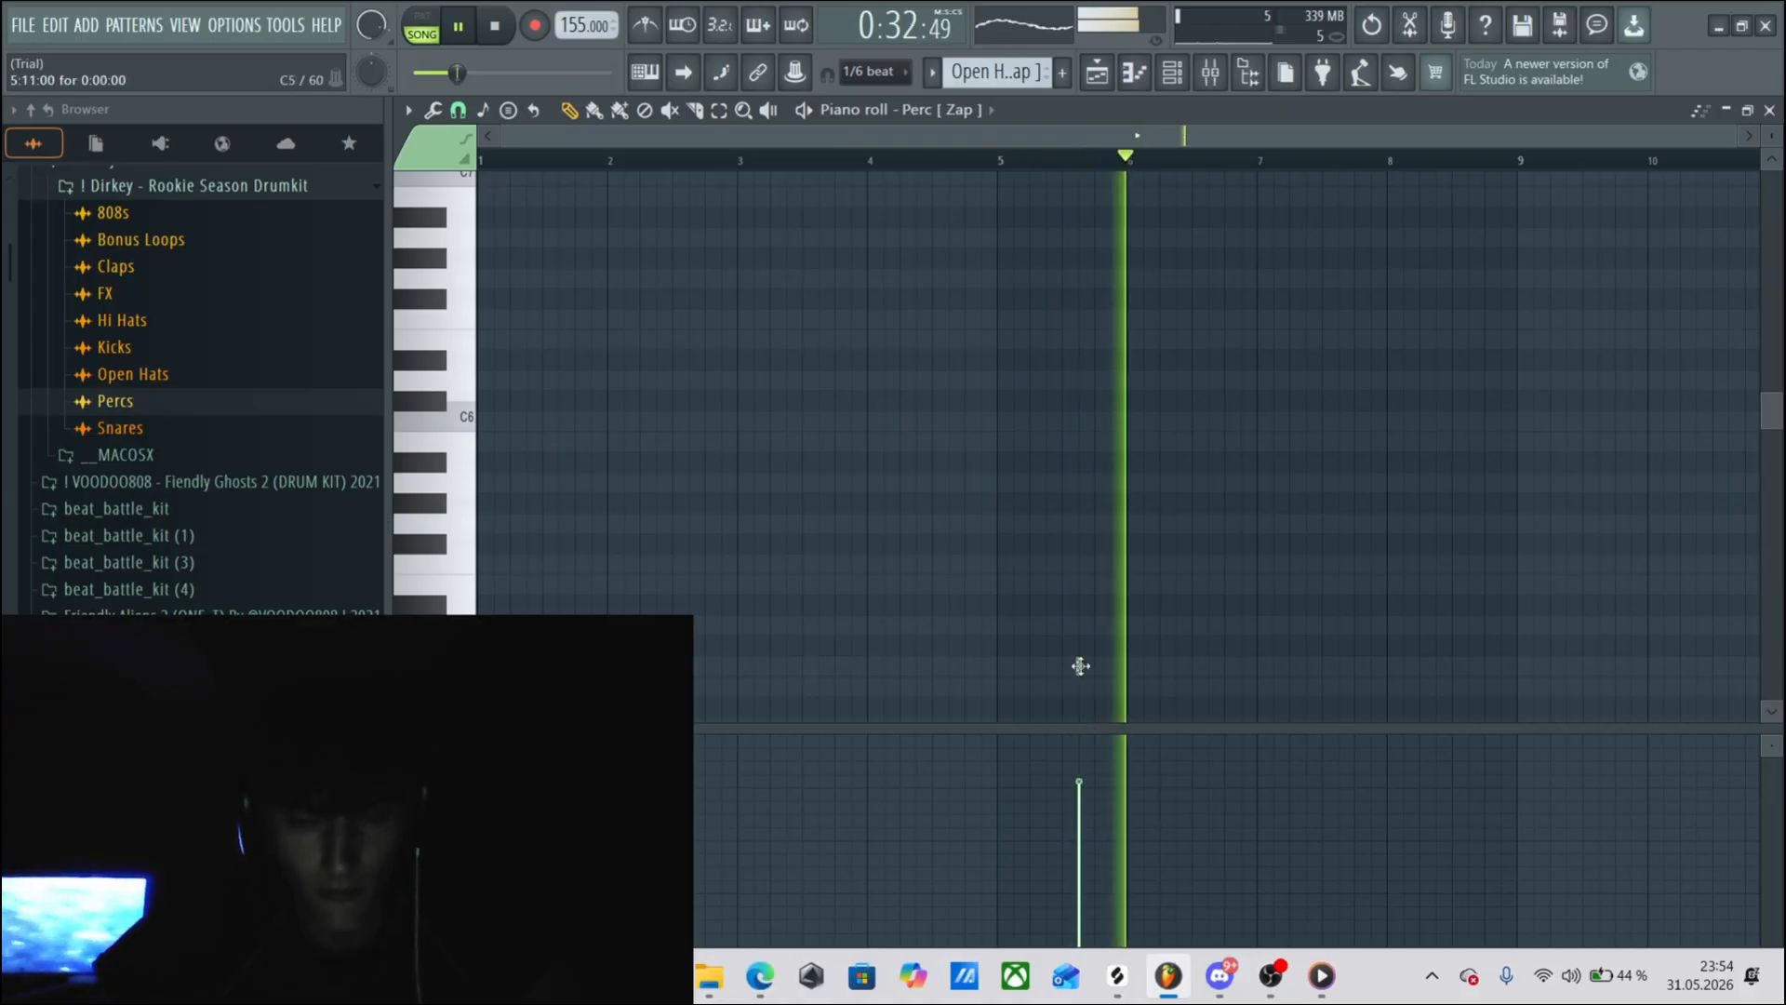
{"action": "key", "text": "space"}
Open the Kick [ Liam ] pattern from the playlist and audition Kick [ Liam ] from the drumkit's Kicks folder.
{"action": "key", "text": "F5"}
{"action": "double_click", "coordinate": [897, 751]}
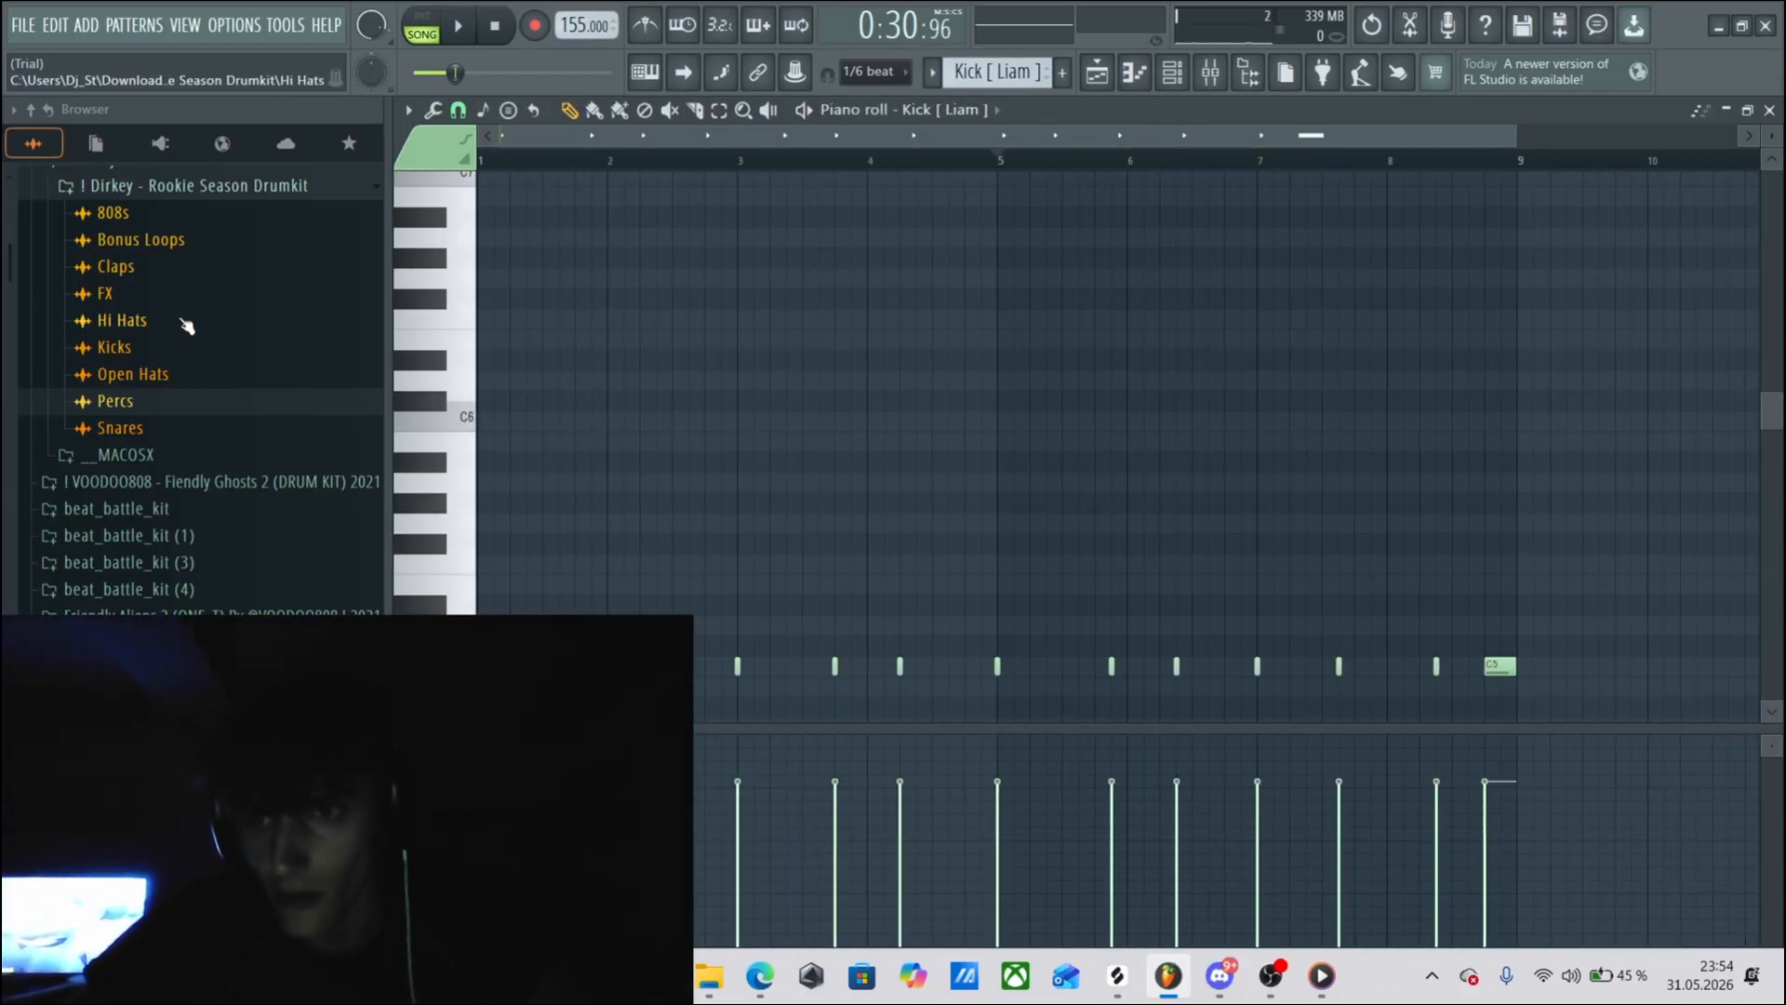
{"action": "left_click", "coordinate": [115, 349]}
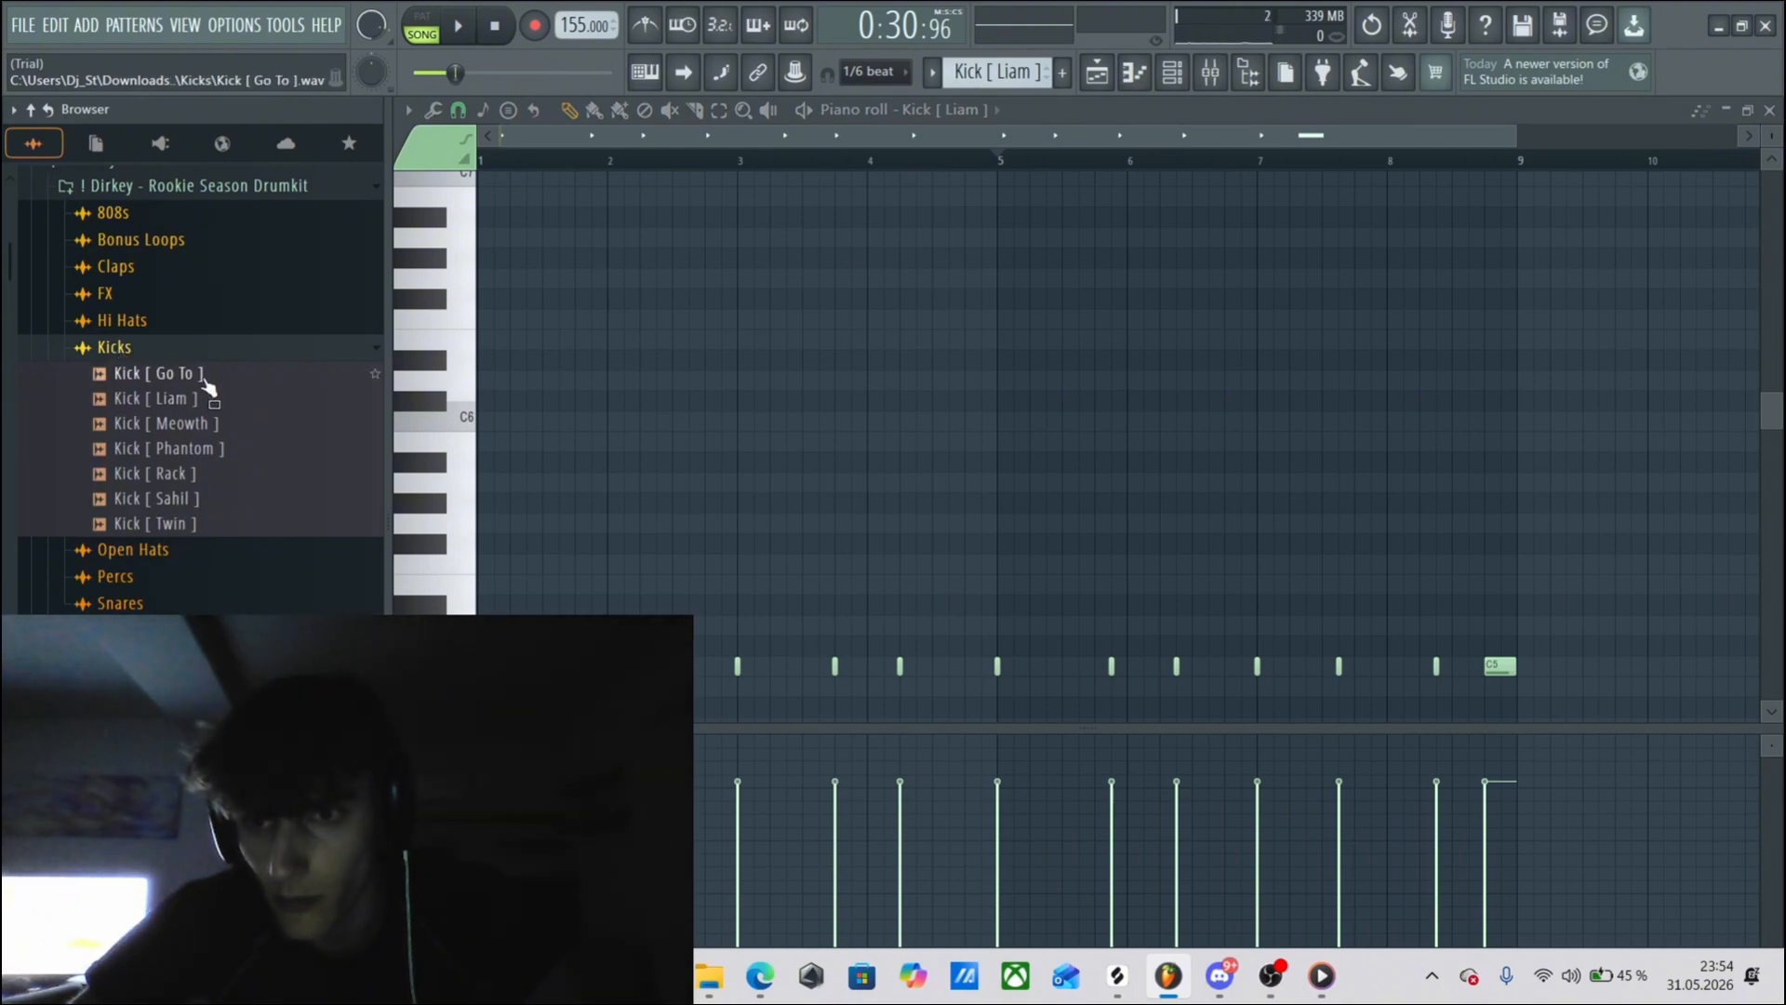
{"action": "left_click", "coordinate": [201, 399]}
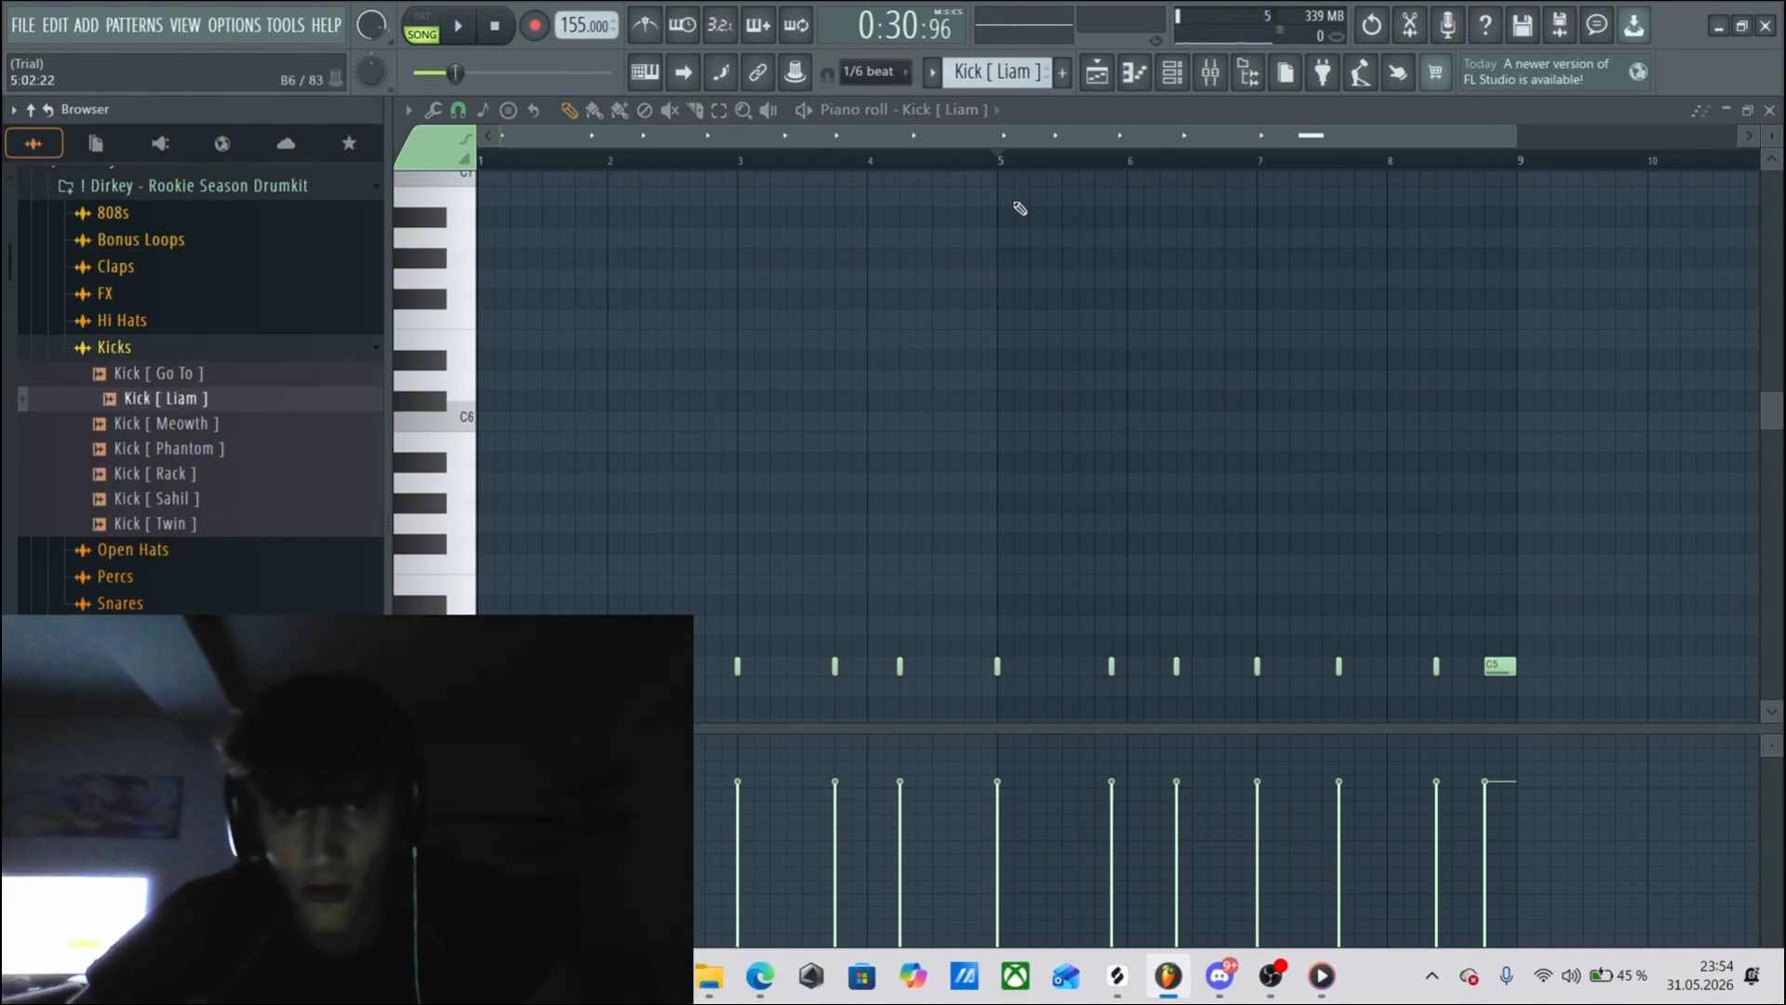
Select all the kick notes across bars 1 to 8 in the piano roll.
{"action": "left_click", "coordinate": [719, 110]}
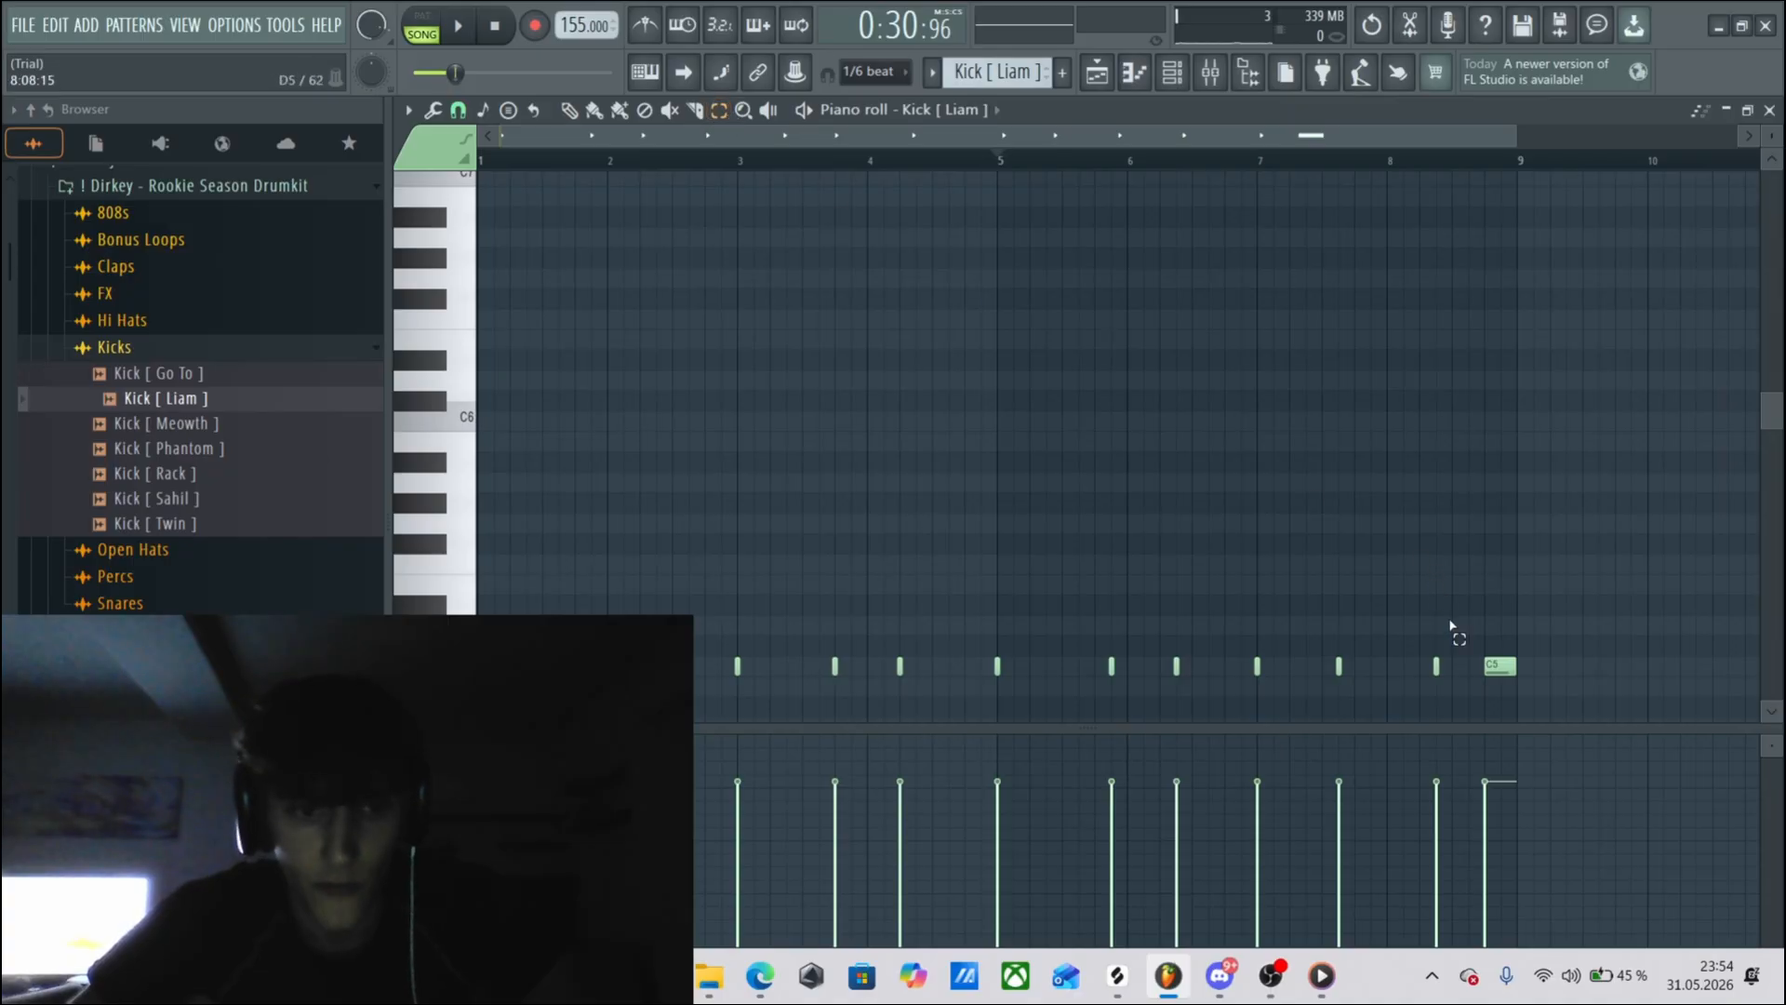
{"action": "left_click_drag", "start_coordinate": [1543, 695], "coordinate": [476, 601]}
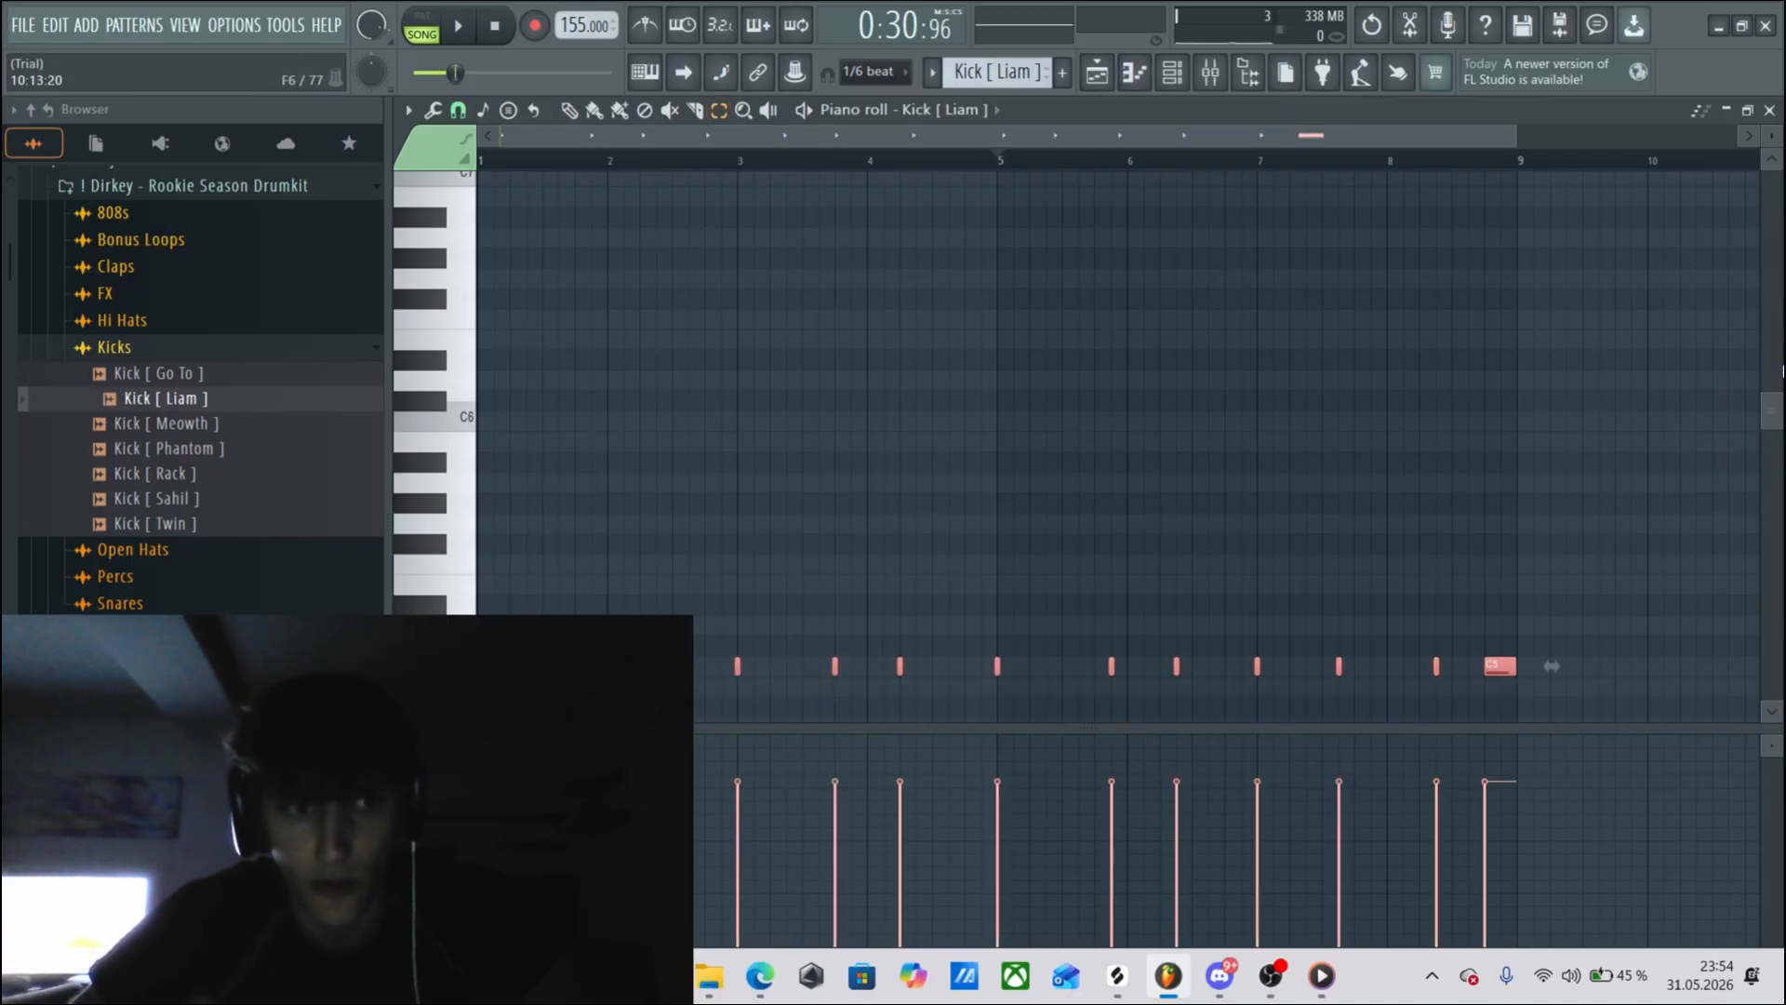
{"action": "mouse_move", "coordinate": [1778, 418]}
{"action": "left_mouse_down"}
{"action": "mouse_move", "coordinate": [1778, 403]}
{"action": "mouse_move", "coordinate": [1780, 434]}
{"action": "left_mouse_up"}
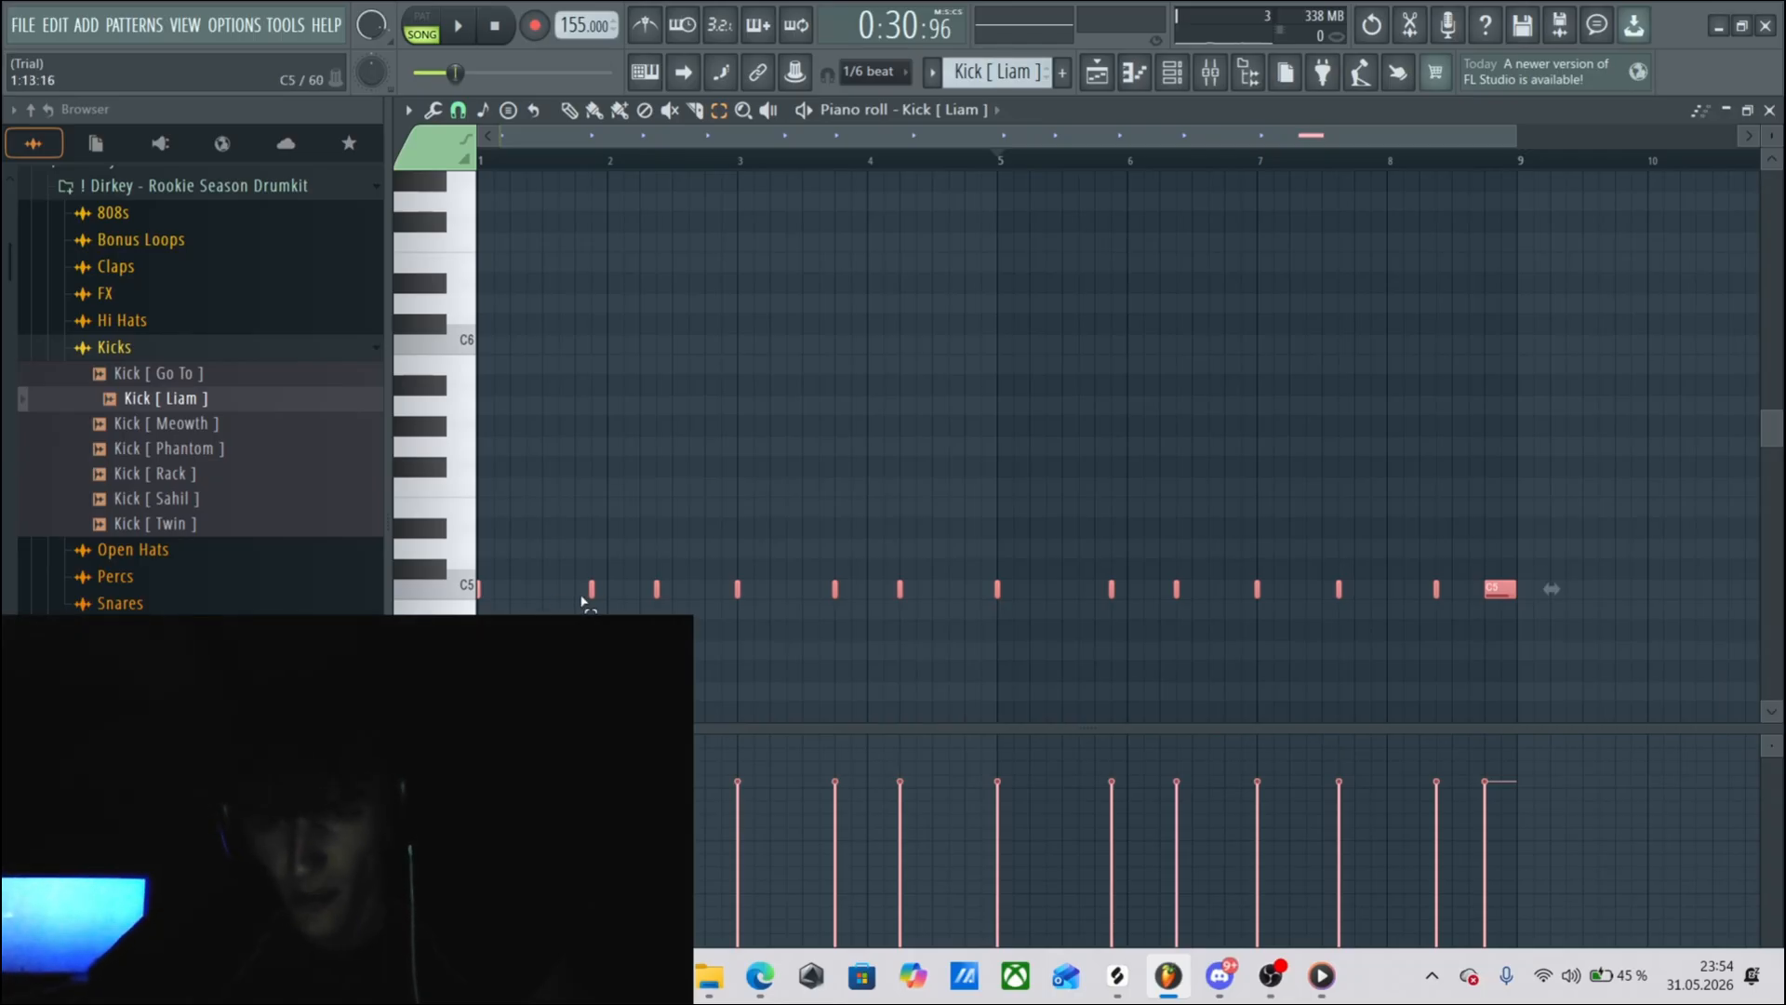
Select only the first kick note at bar 1, then select the remaining kick notes through bar 4.
{"action": "left_click", "coordinate": [478, 590]}
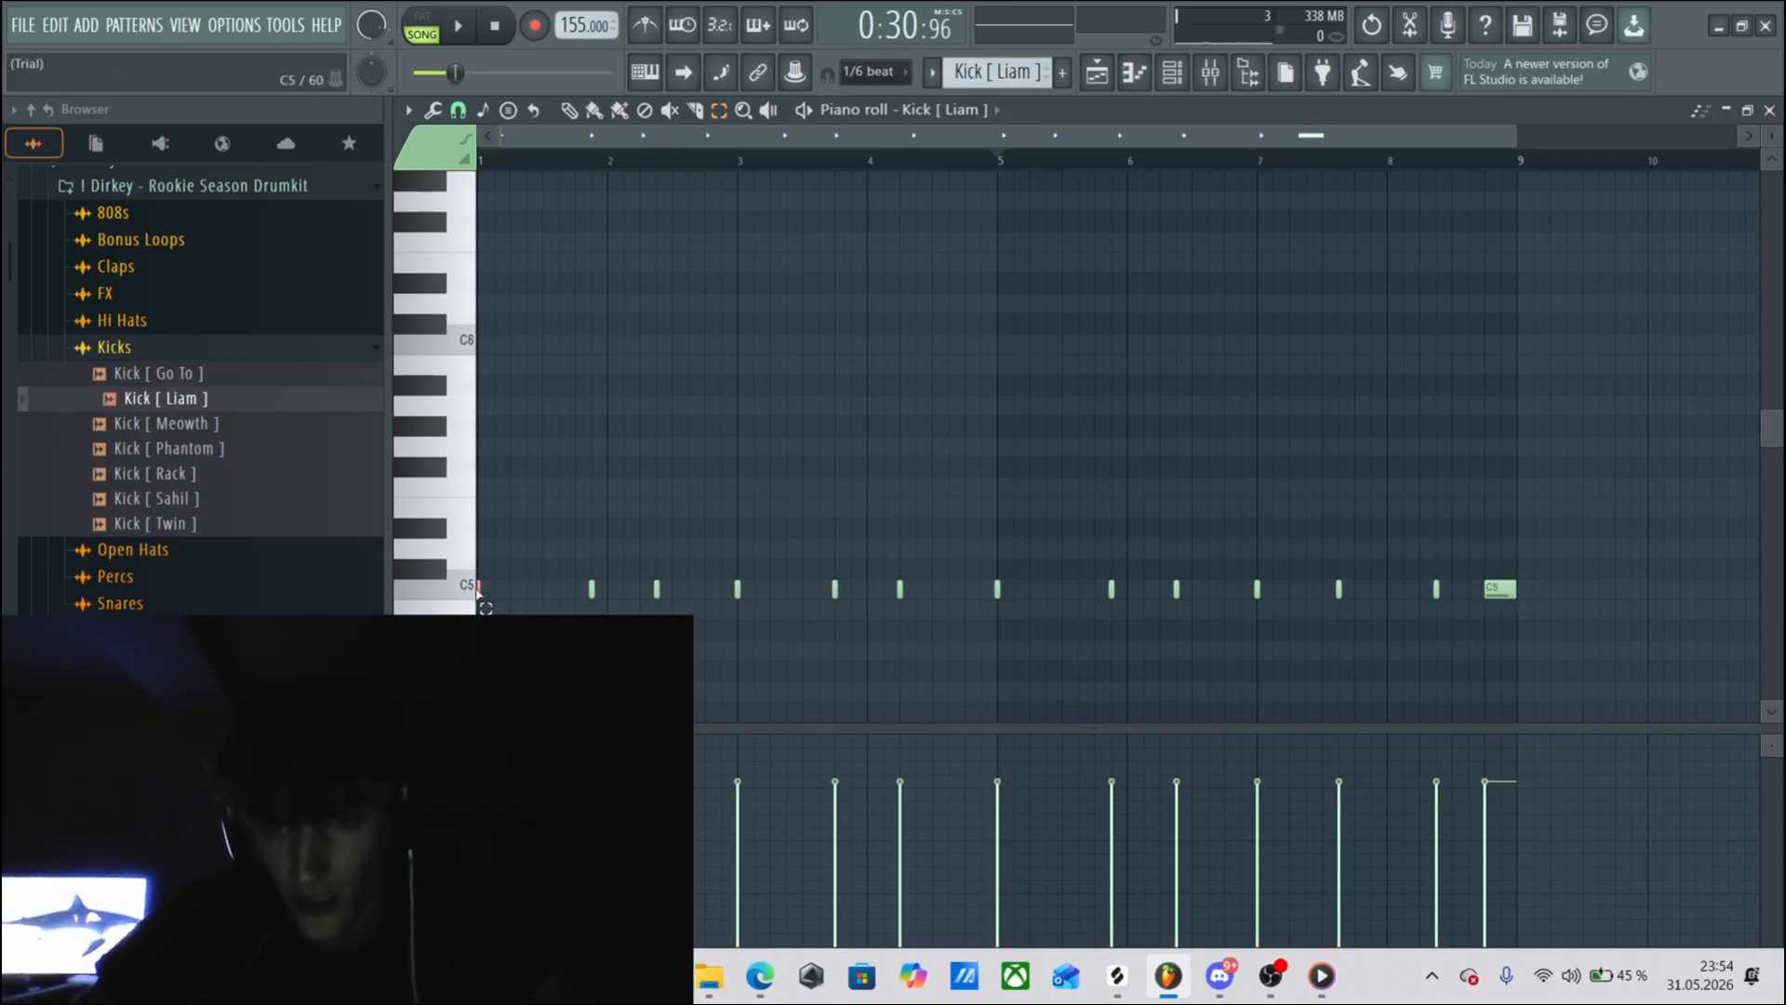
{"action": "left_click_drag", "start_coordinate": [505, 600], "coordinate": [479, 594]}
{"action": "left_click_drag", "start_coordinate": [532, 538], "coordinate": [991, 641]}
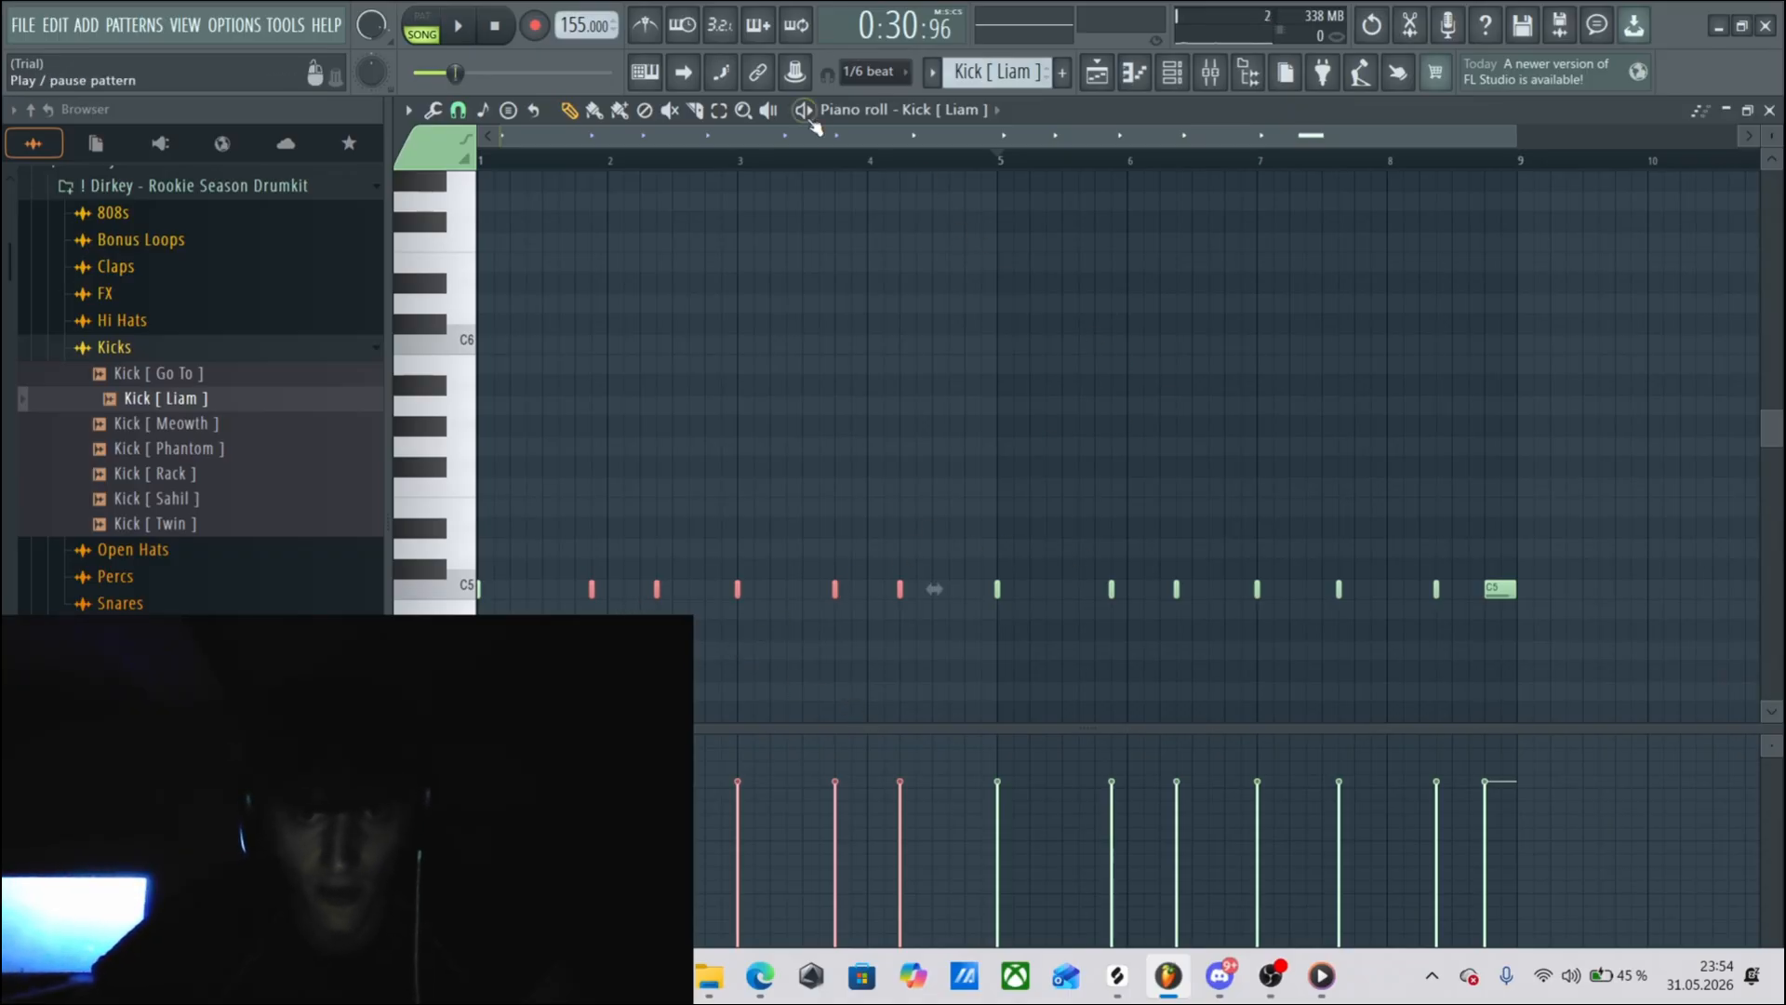
Select the kick notes from bar 5 to the end of bar 8 and switch back to the Draw tool.
{"action": "left_click", "coordinate": [721, 110]}
{"action": "left_click_drag", "start_coordinate": [960, 550], "coordinate": [1597, 708]}
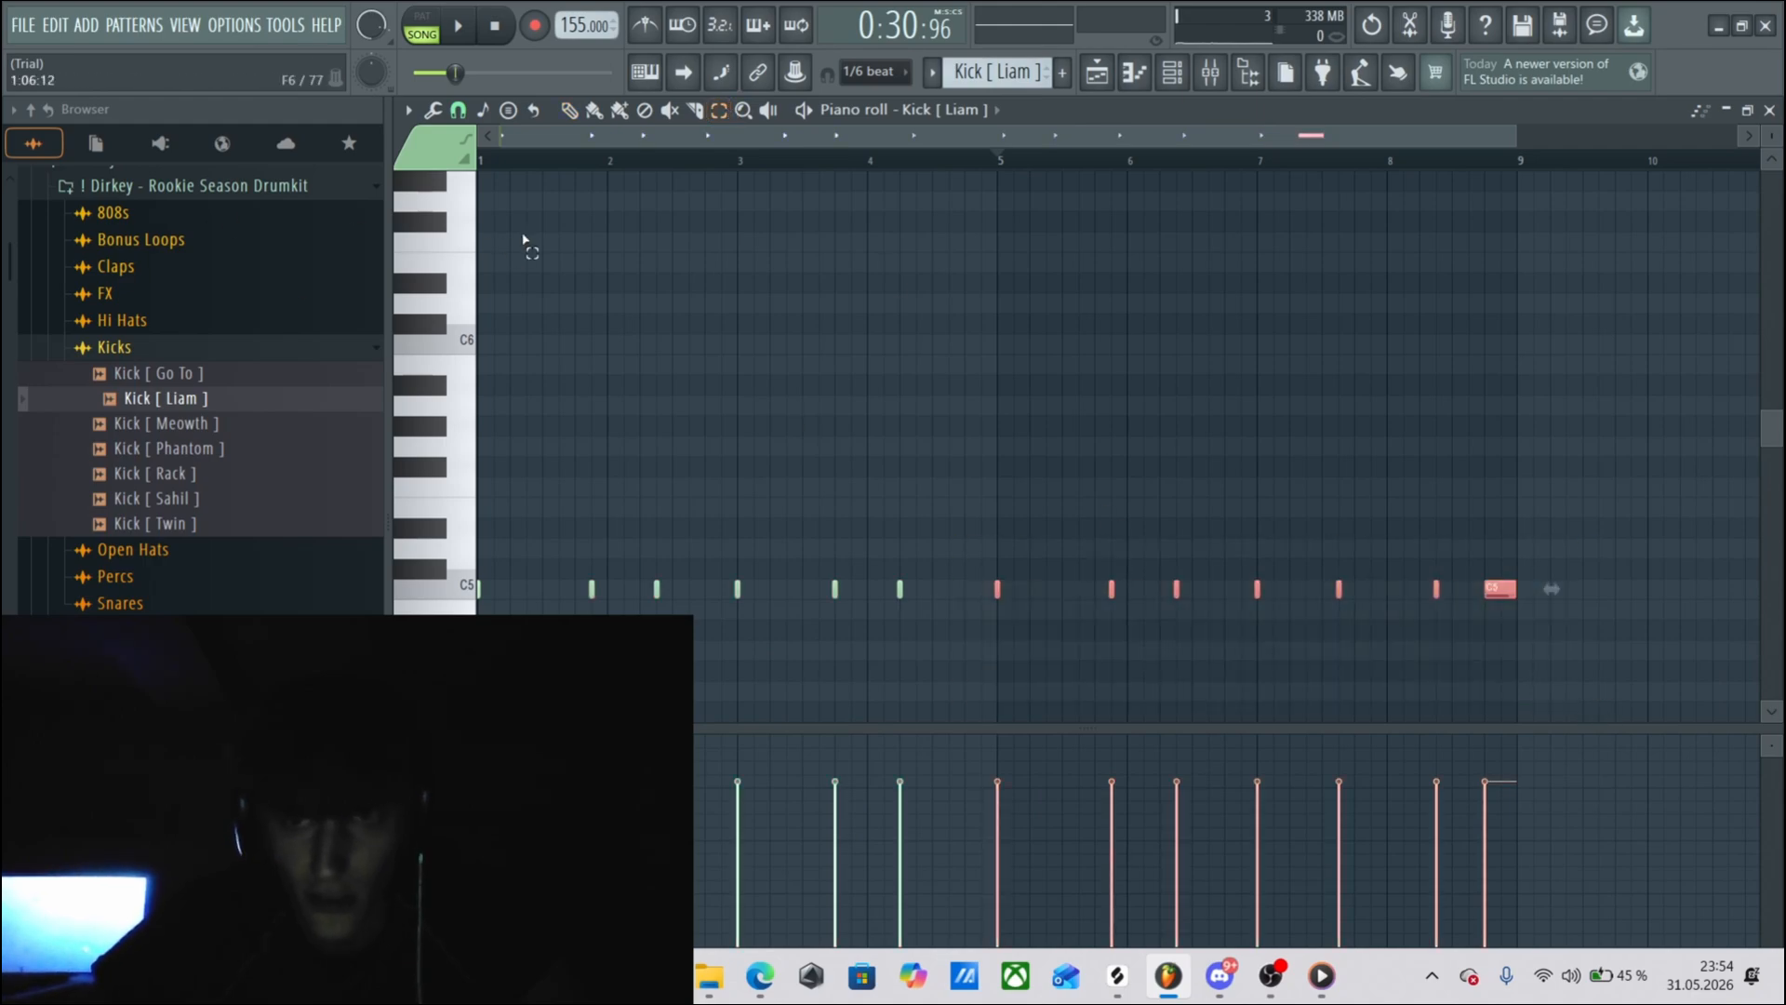
{"action": "left_click", "coordinate": [569, 109]}
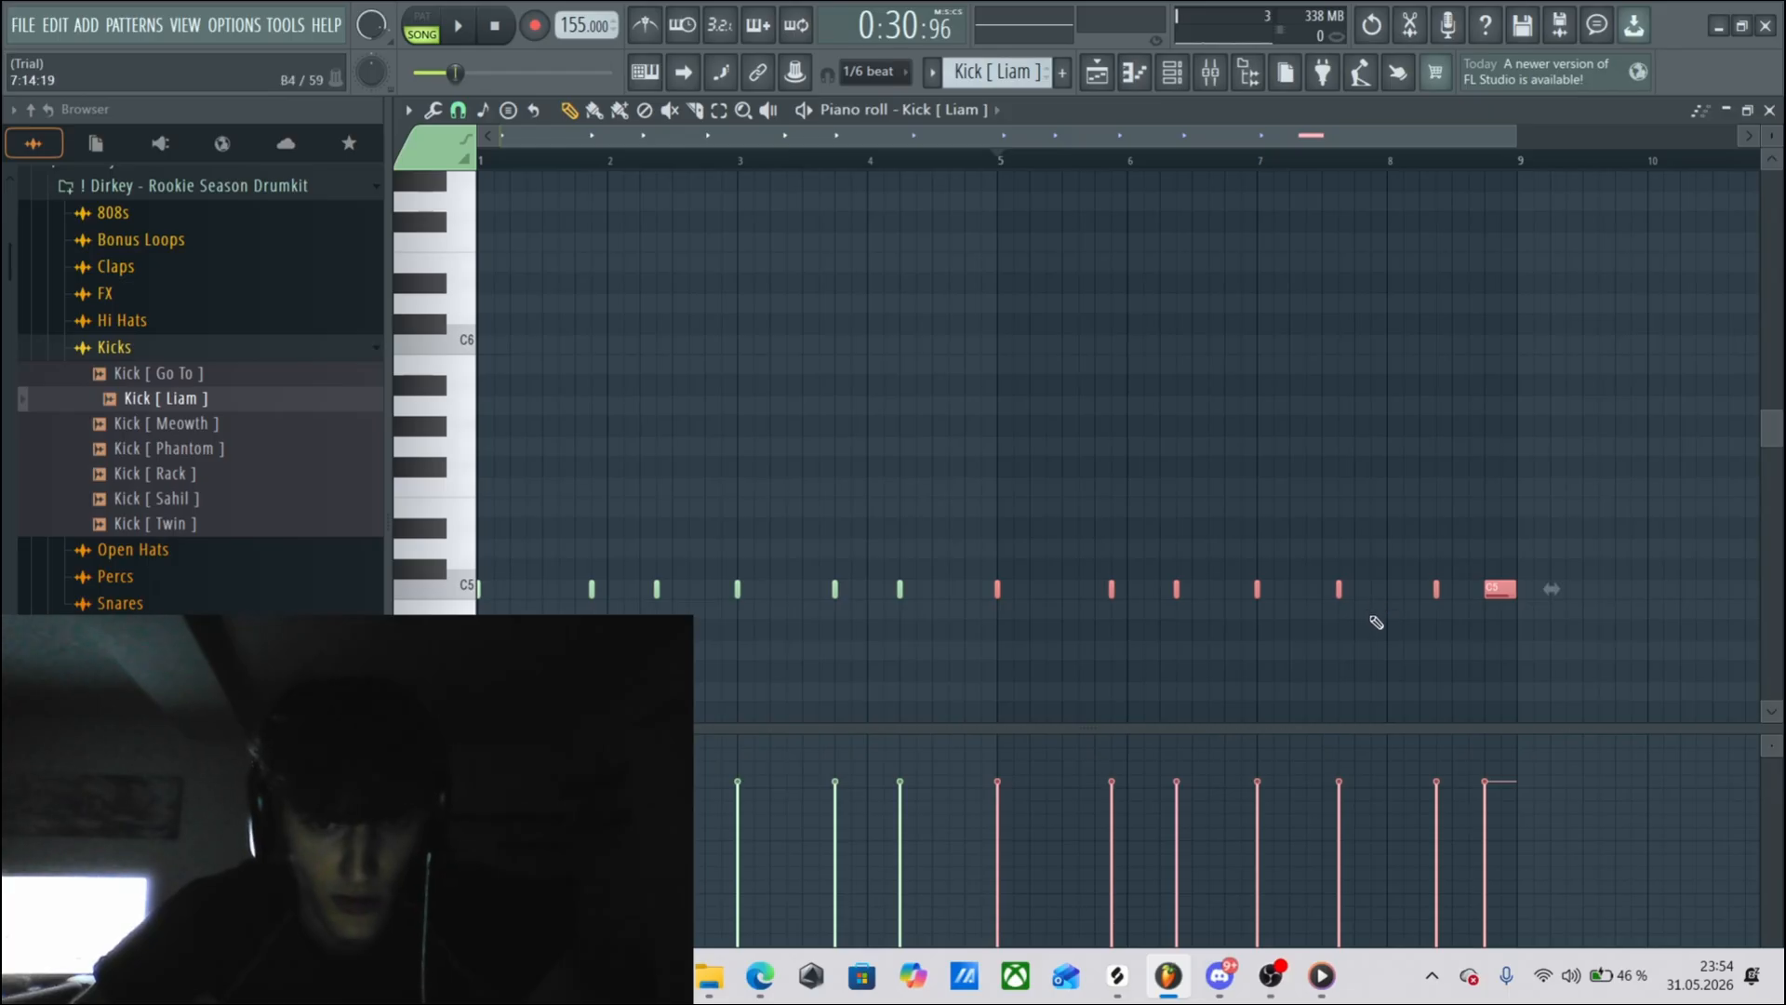
Return to the playlist and select all the drum, 808, open hat, perc and kick clips from Track 6 down, leaving the producer tag unselected.
{"action": "left_click", "coordinate": [1433, 158]}
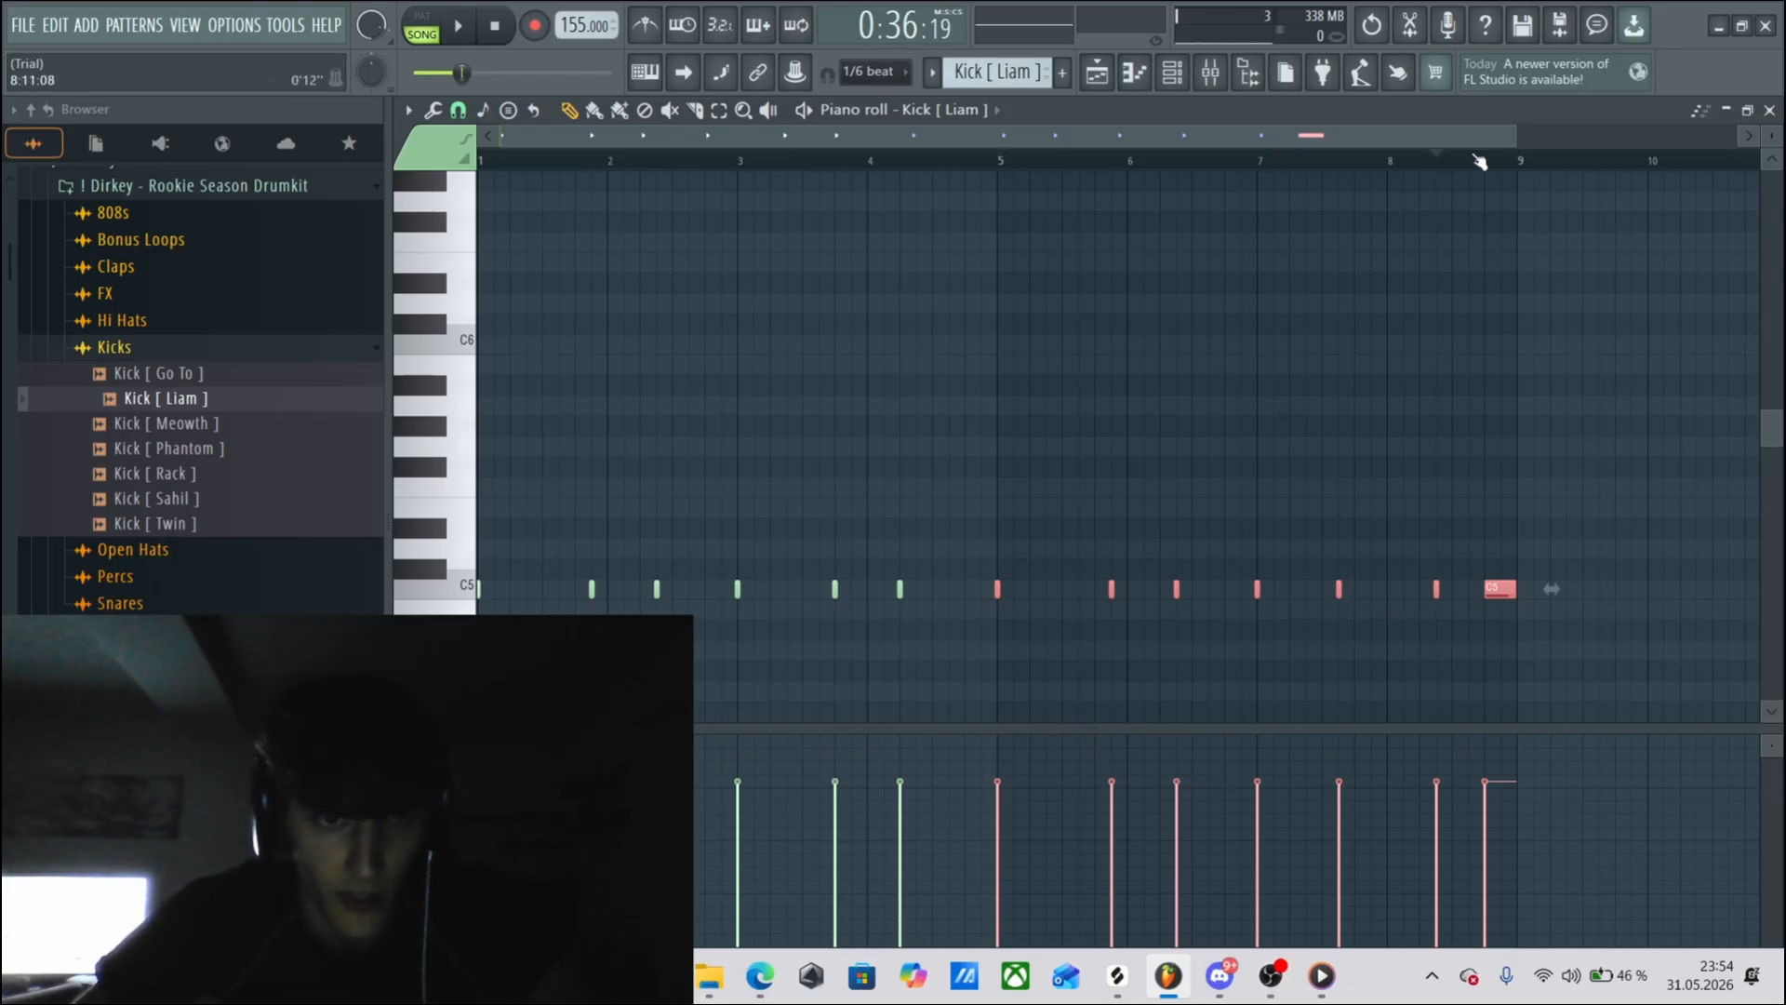
{"action": "key", "text": "F5"}
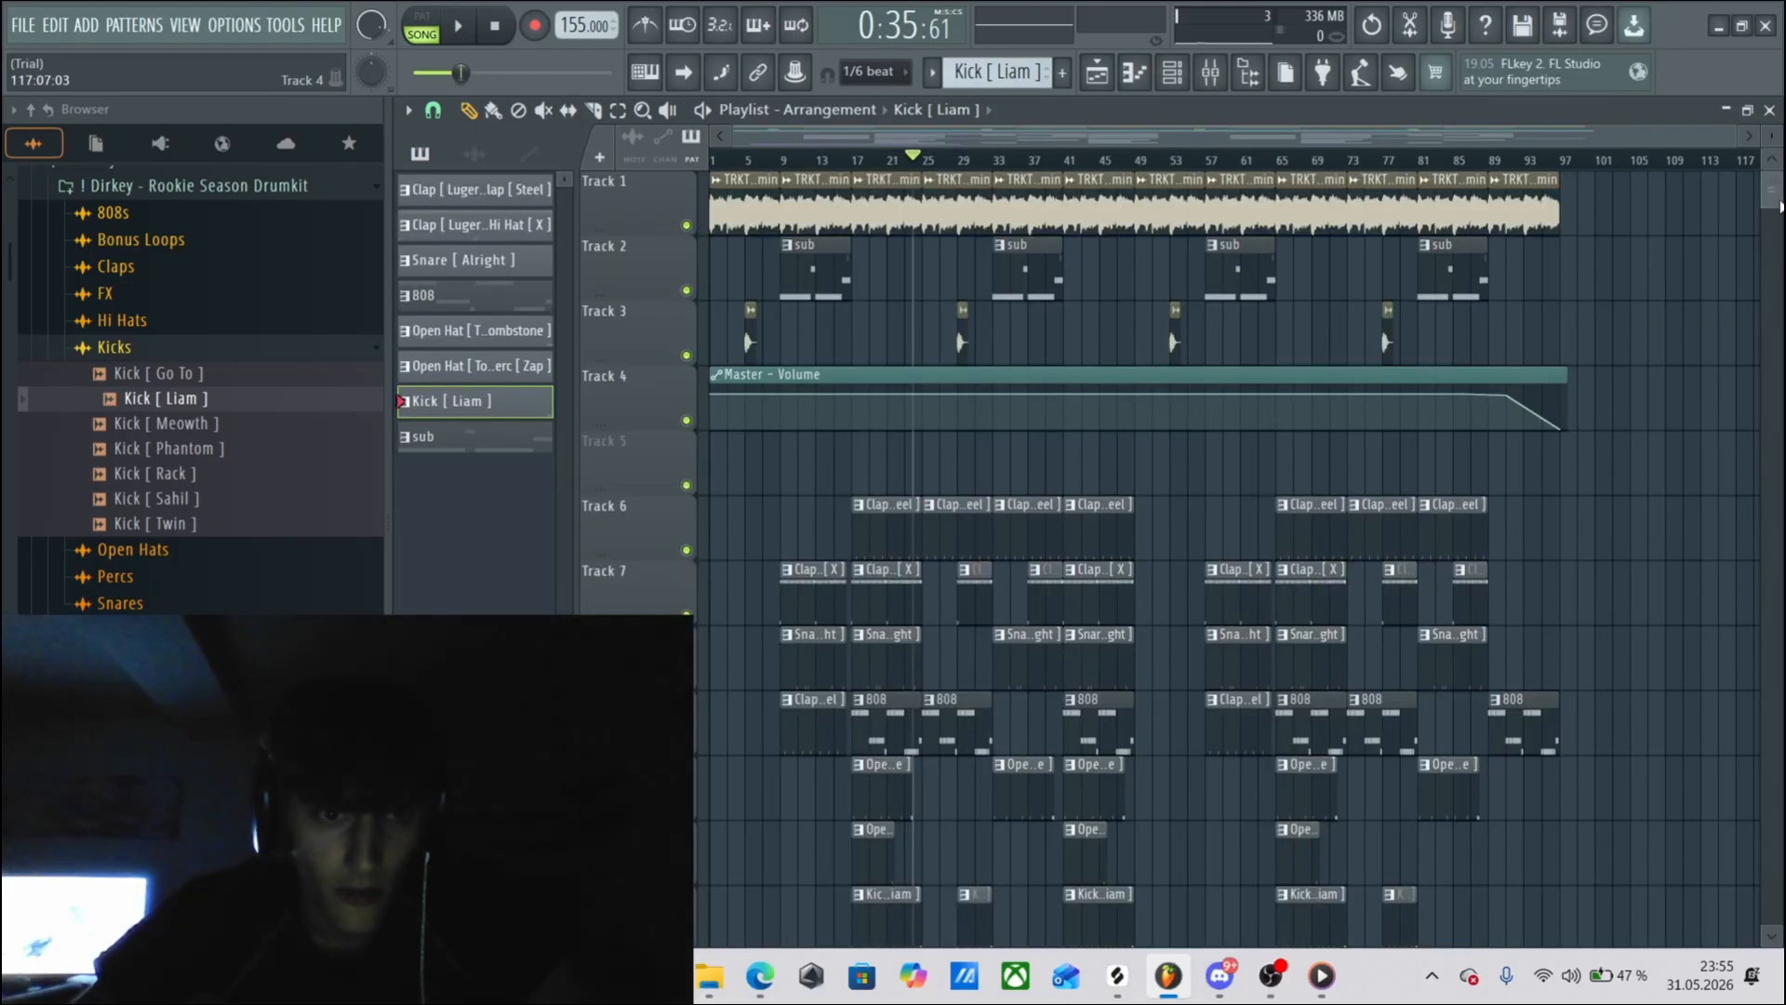
{"action": "scroll", "coordinate": [1780, 207], "scroll_direction": "down", "scroll_amount": 2}
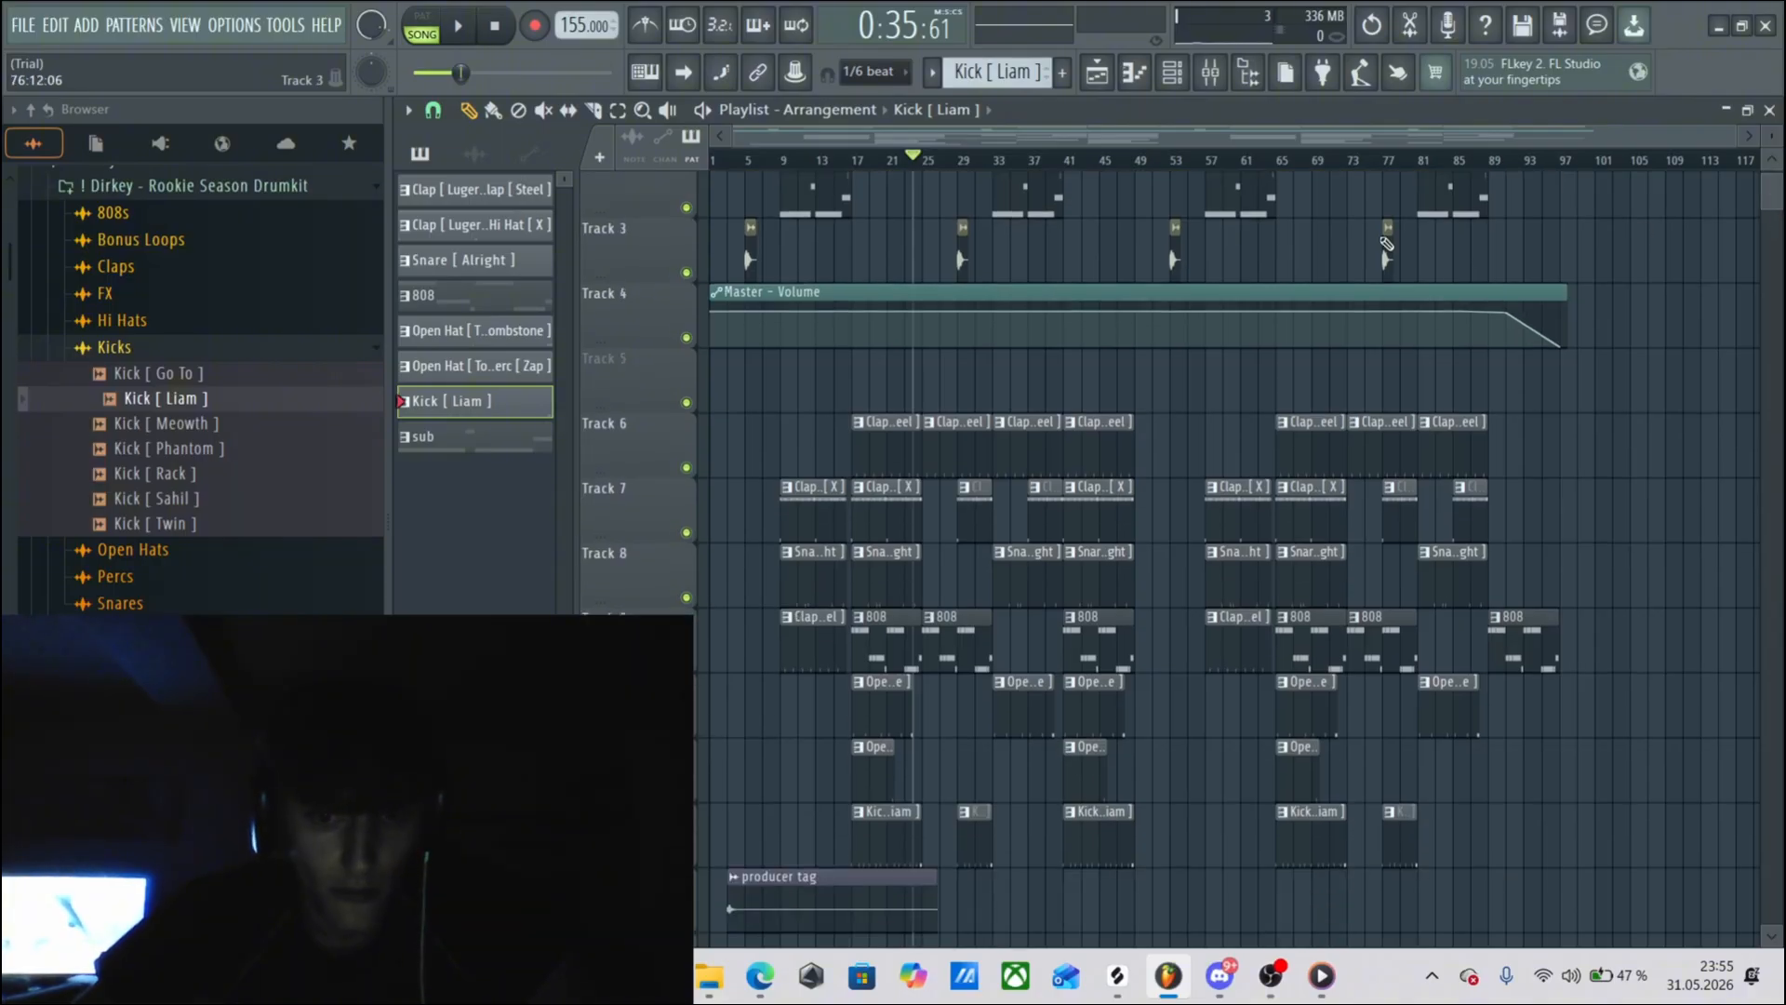
{"action": "left_click", "coordinate": [617, 110]}
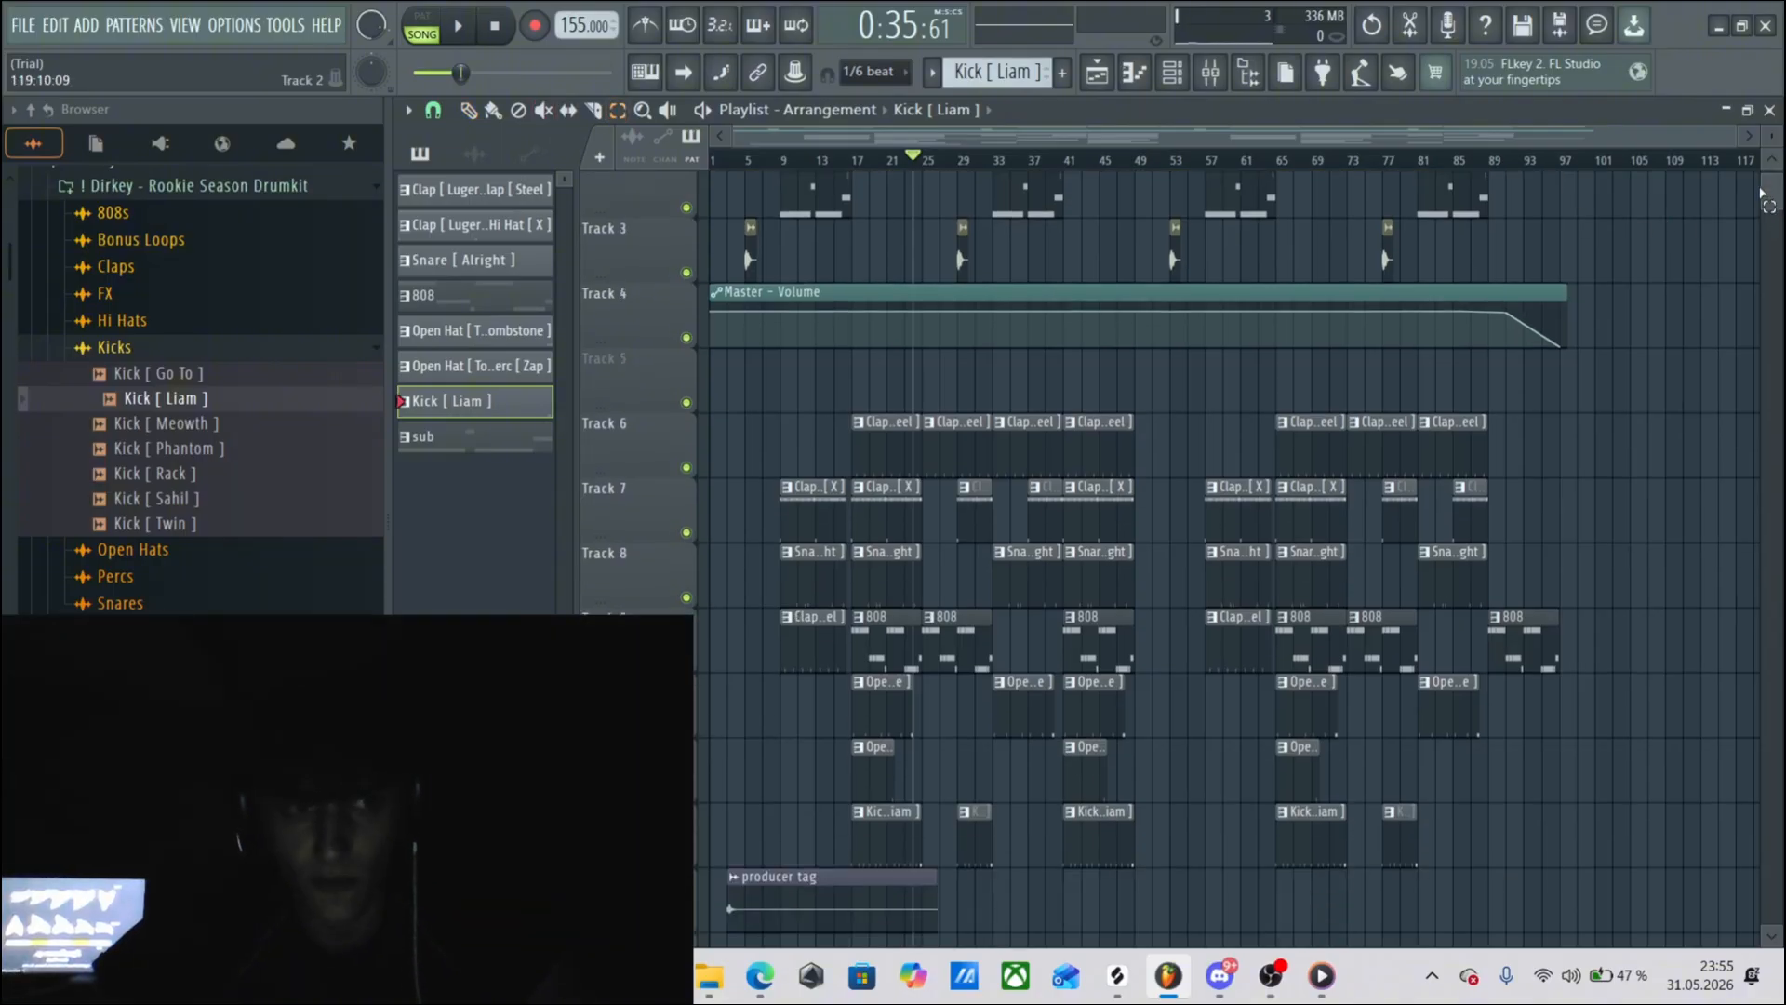
{"action": "scroll", "coordinate": [1761, 196], "scroll_direction": "down", "scroll_amount": 3}
{"action": "scroll", "coordinate": [1761, 195], "scroll_direction": "up", "scroll_amount": 3}
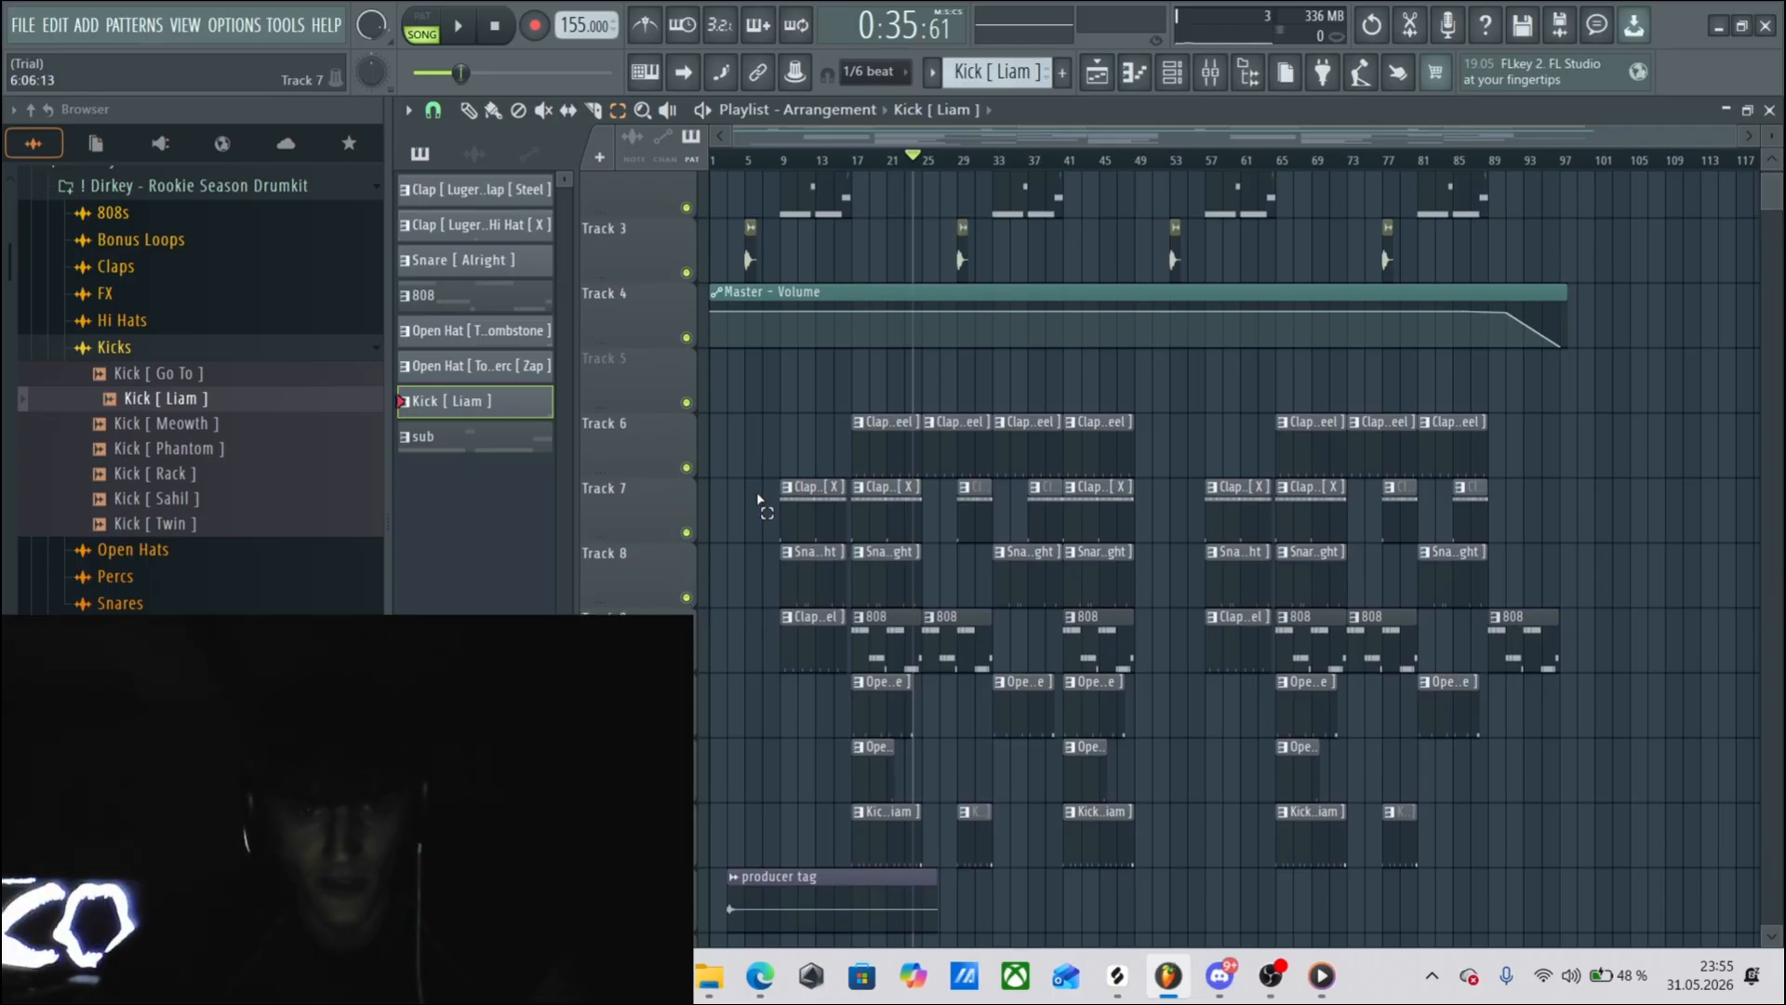
{"action": "left_click_drag", "start_coordinate": [788, 426], "coordinate": [1585, 865]}
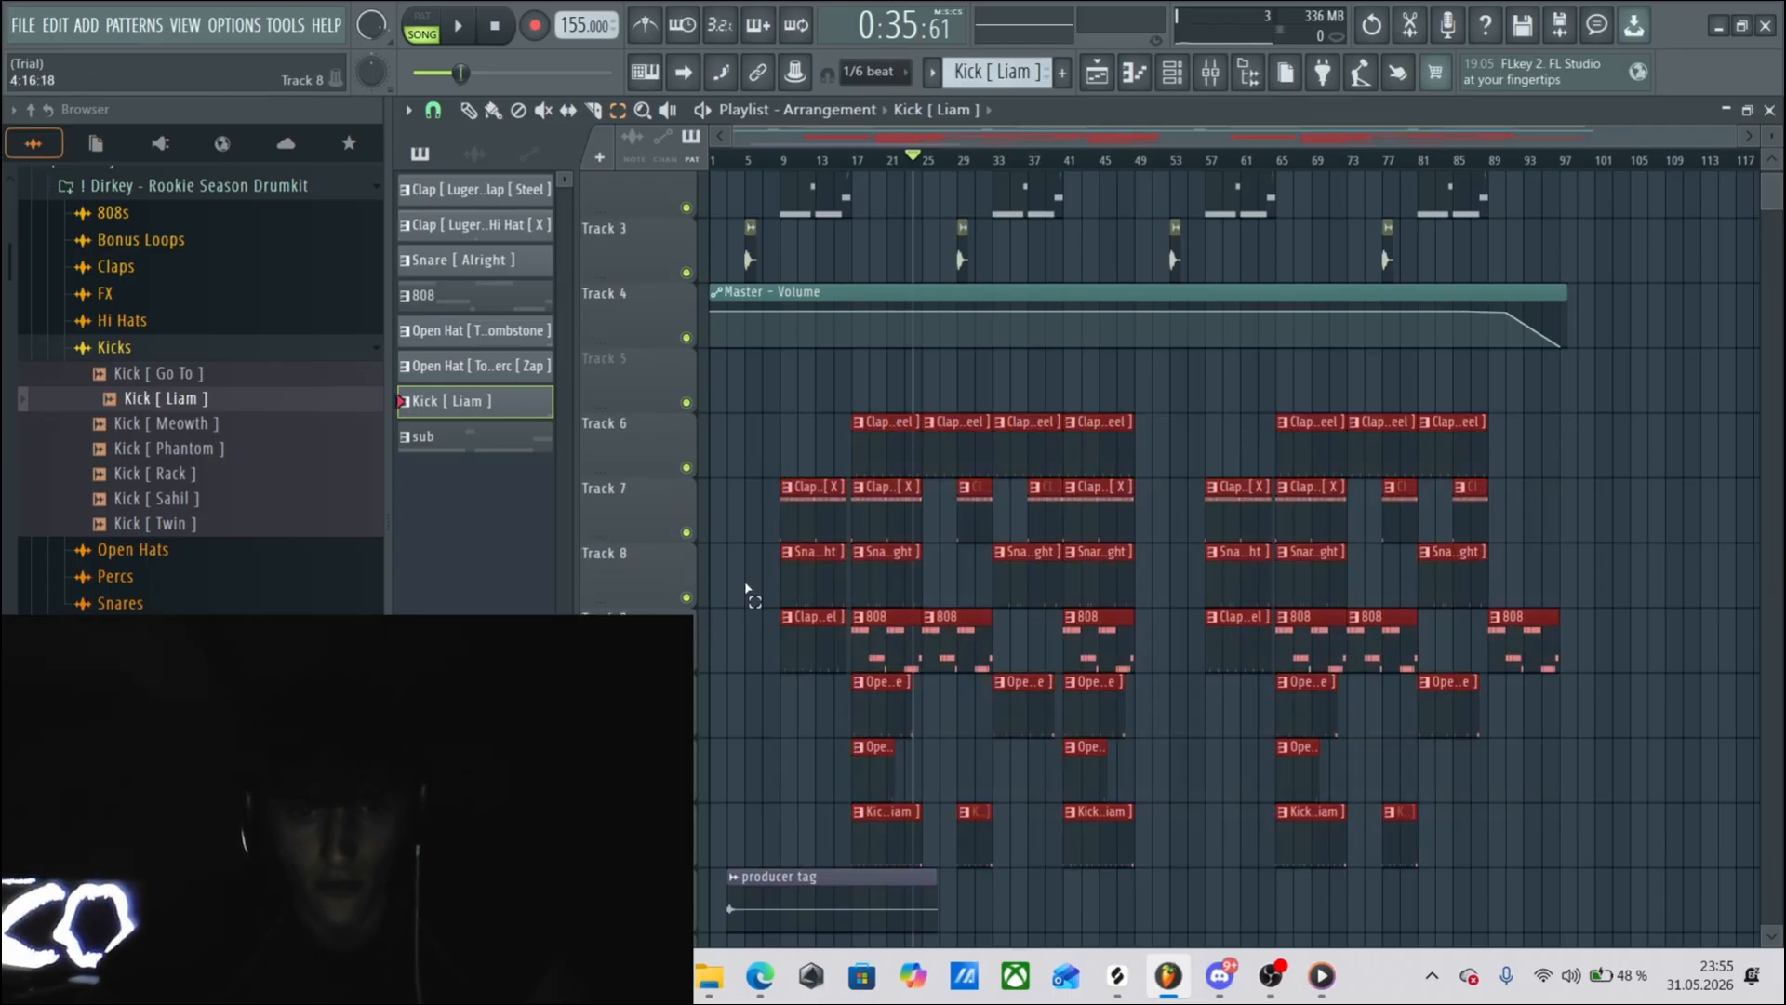
{"action": "left_click", "coordinate": [469, 110]}
Select only the four sub clips on Track 2 of the playlist, then switch back to the Draw tool.
{"action": "scroll", "coordinate": [824, 197], "scroll_direction": "up", "scroll_amount": 1}
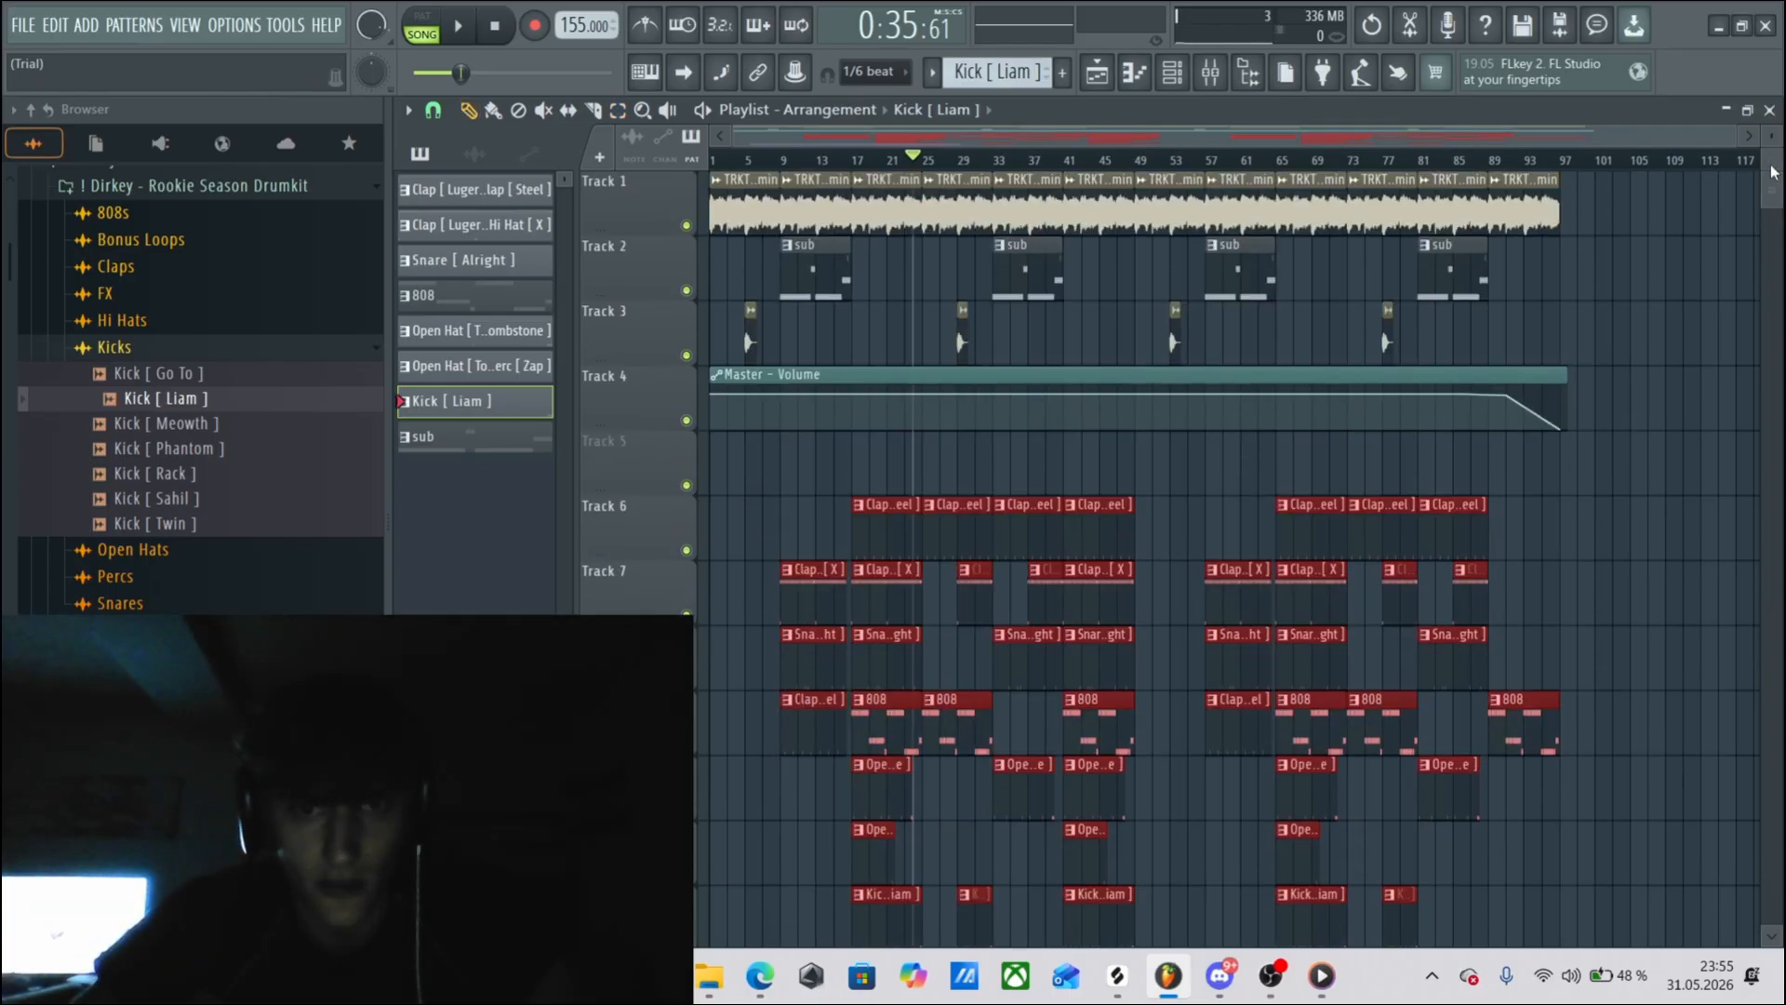
{"action": "key", "text": "e"}
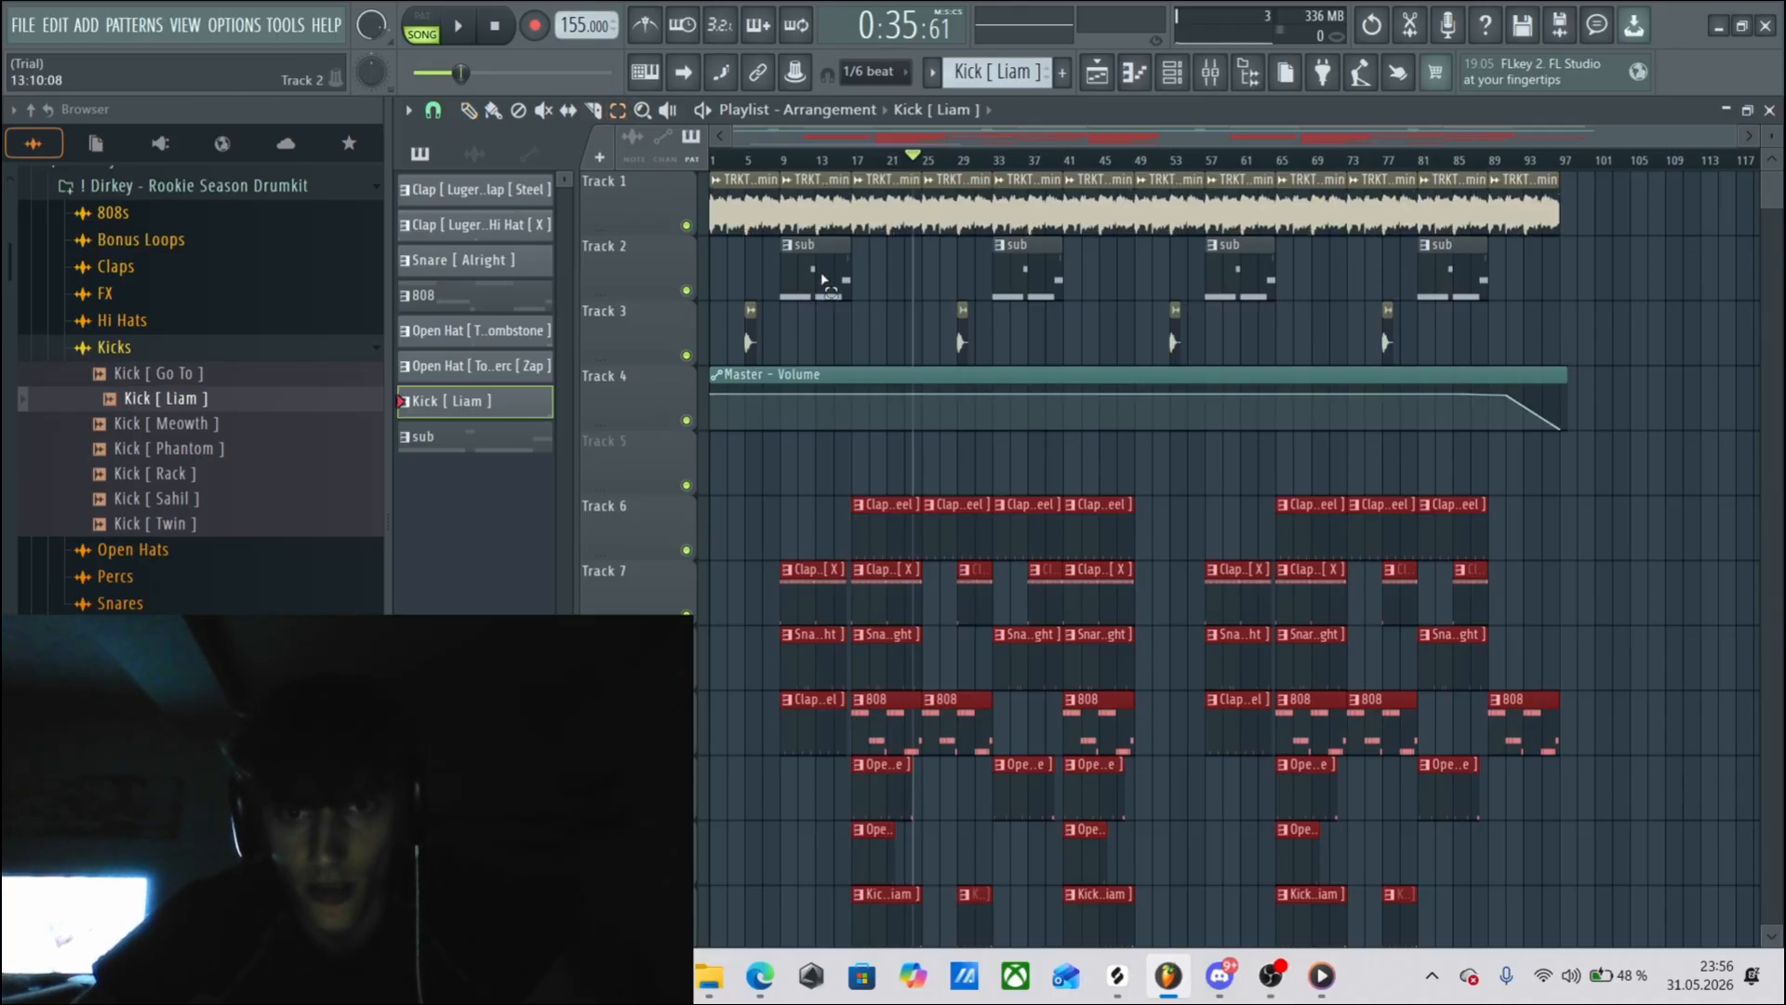
{"action": "left_click_drag", "start_coordinate": [822, 279], "coordinate": [1511, 283]}
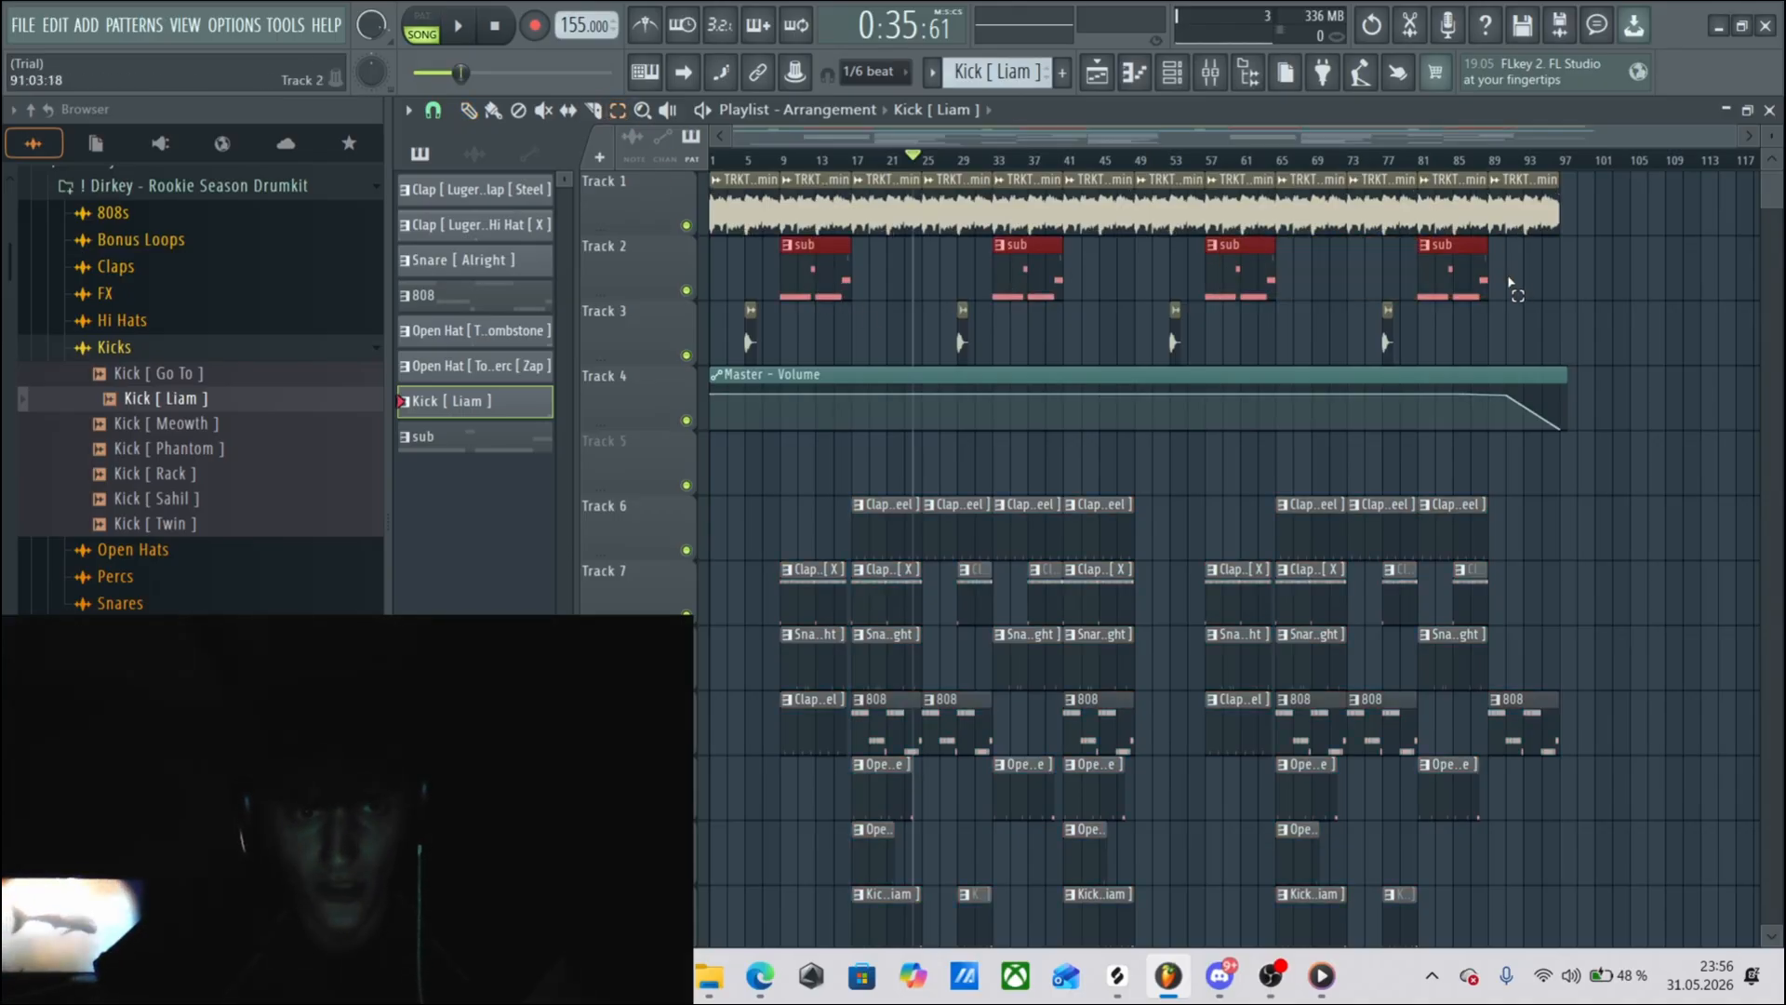
{"action": "scroll", "coordinate": [1774, 193], "scroll_direction": "down", "scroll_amount": 1}
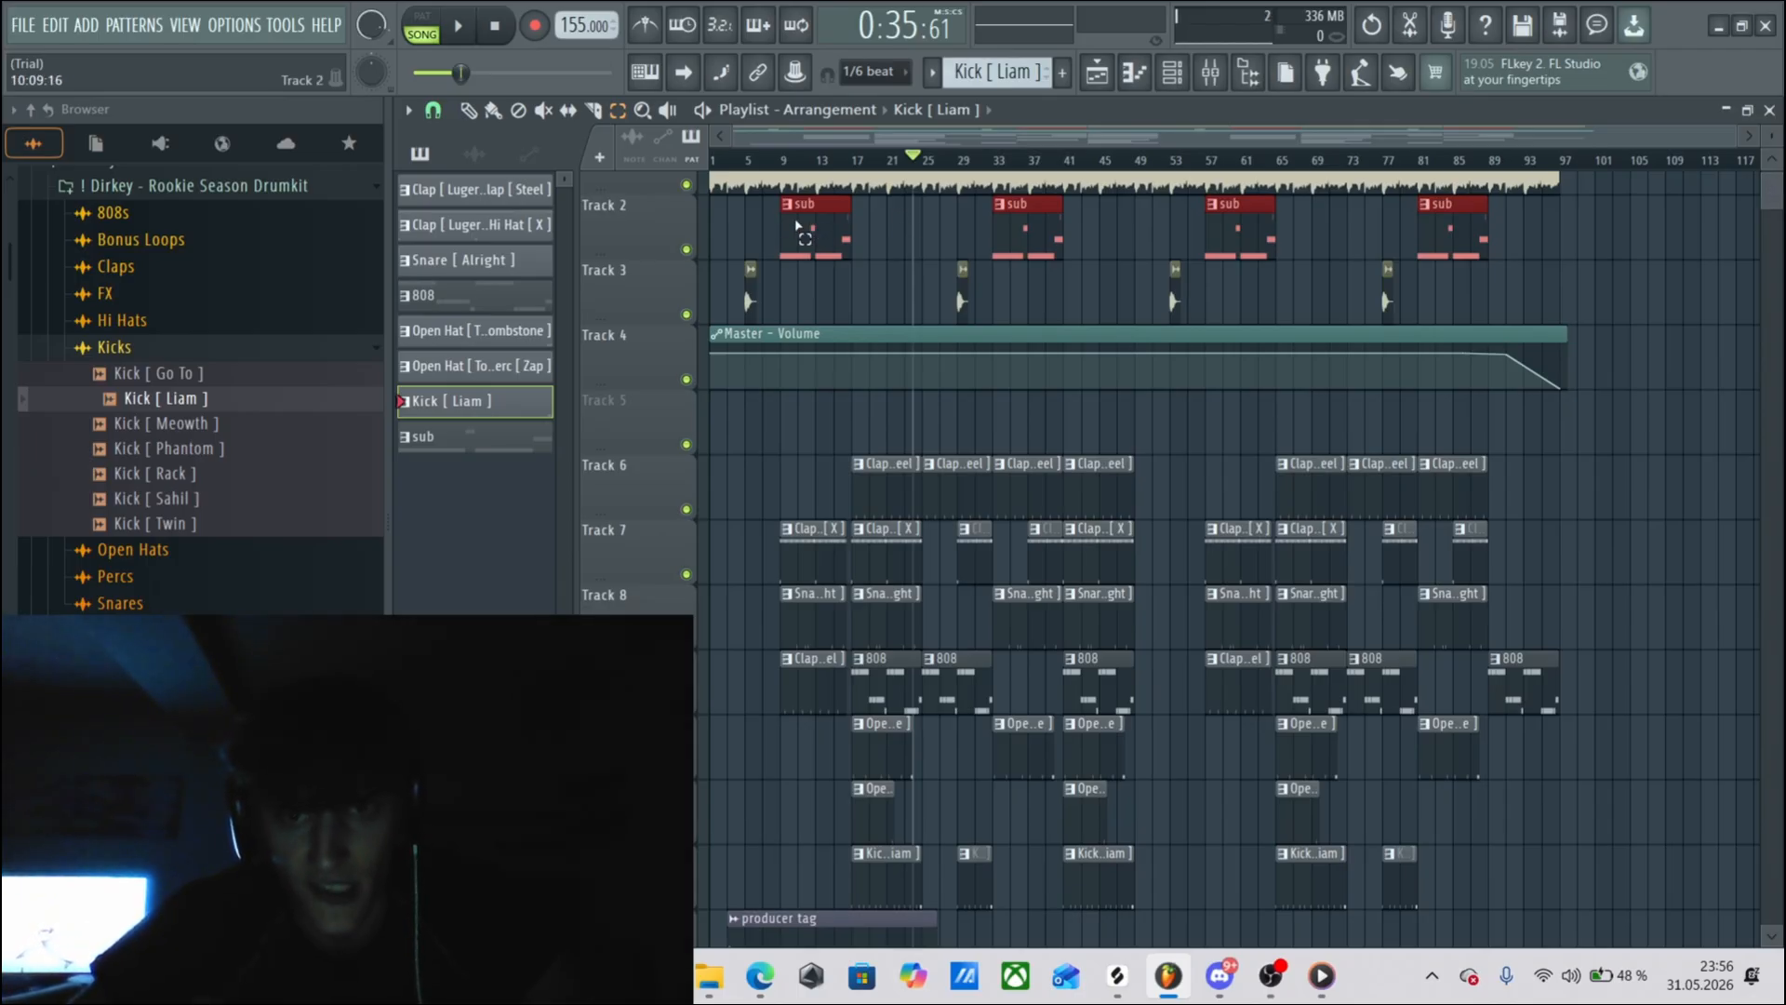
{"action": "left_click", "coordinate": [469, 112]}
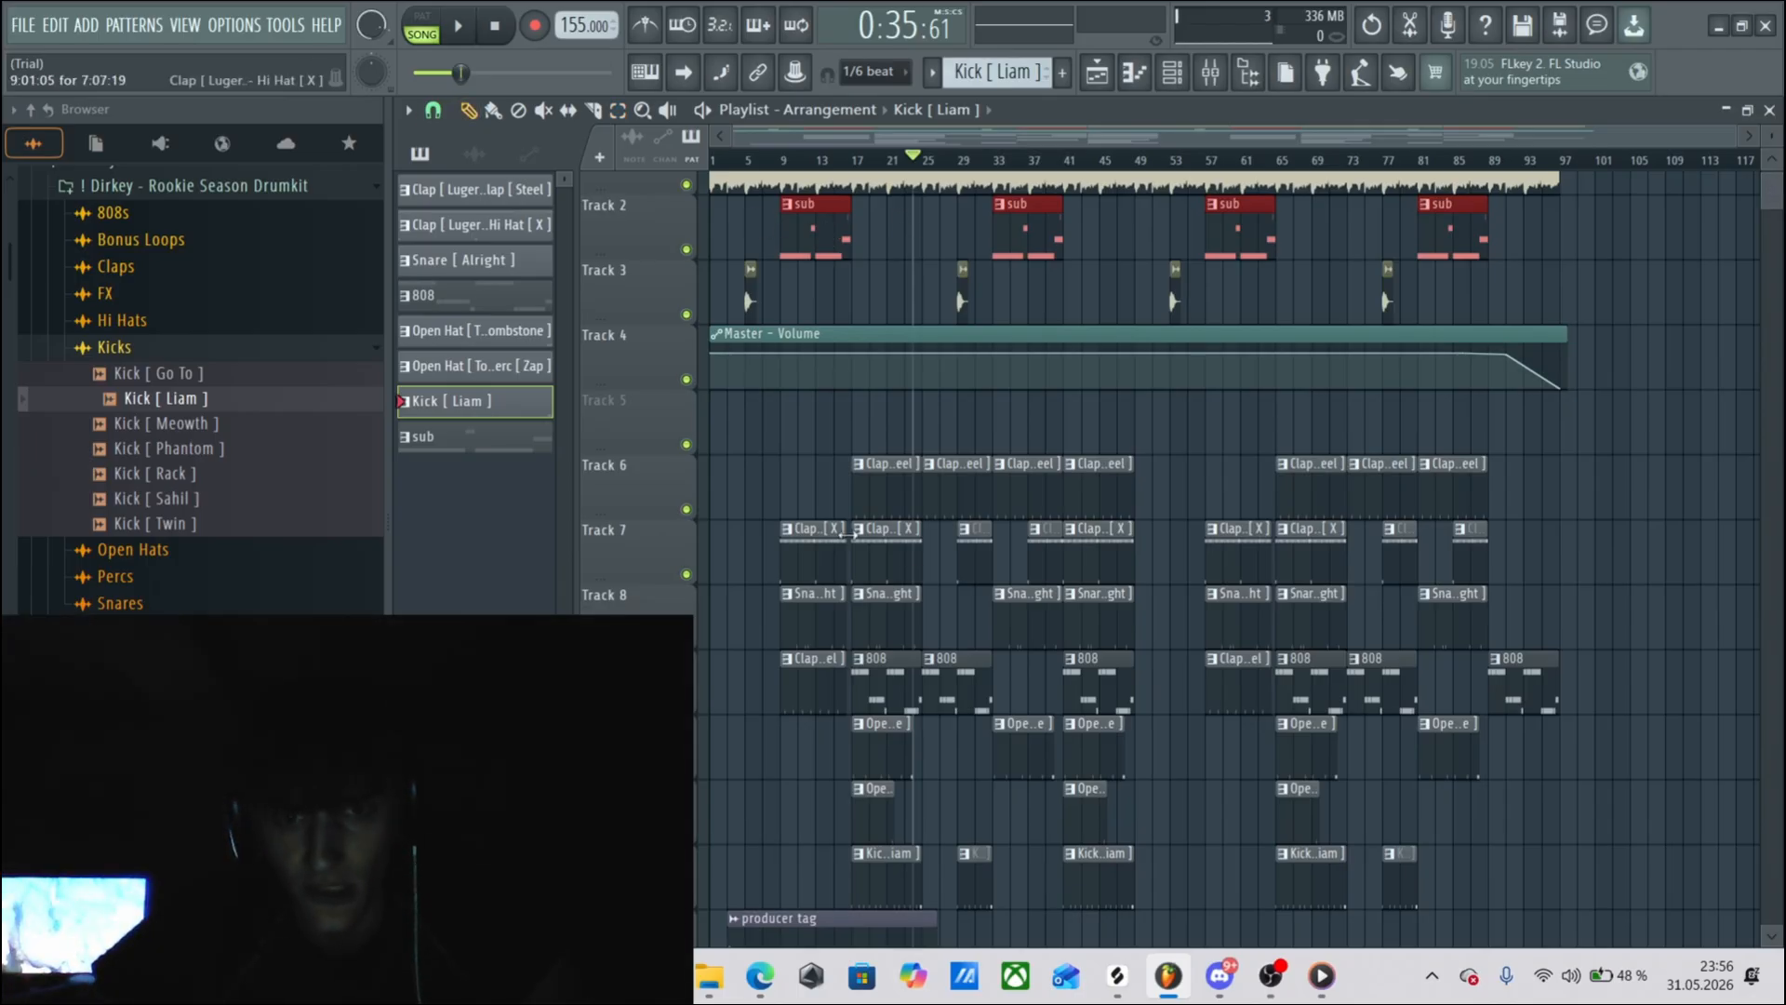
Set the playhead to bar 9, select all the clips on Tracks 1 to 3, and move the playhead to bar 10.
{"action": "left_click", "coordinate": [784, 160]}
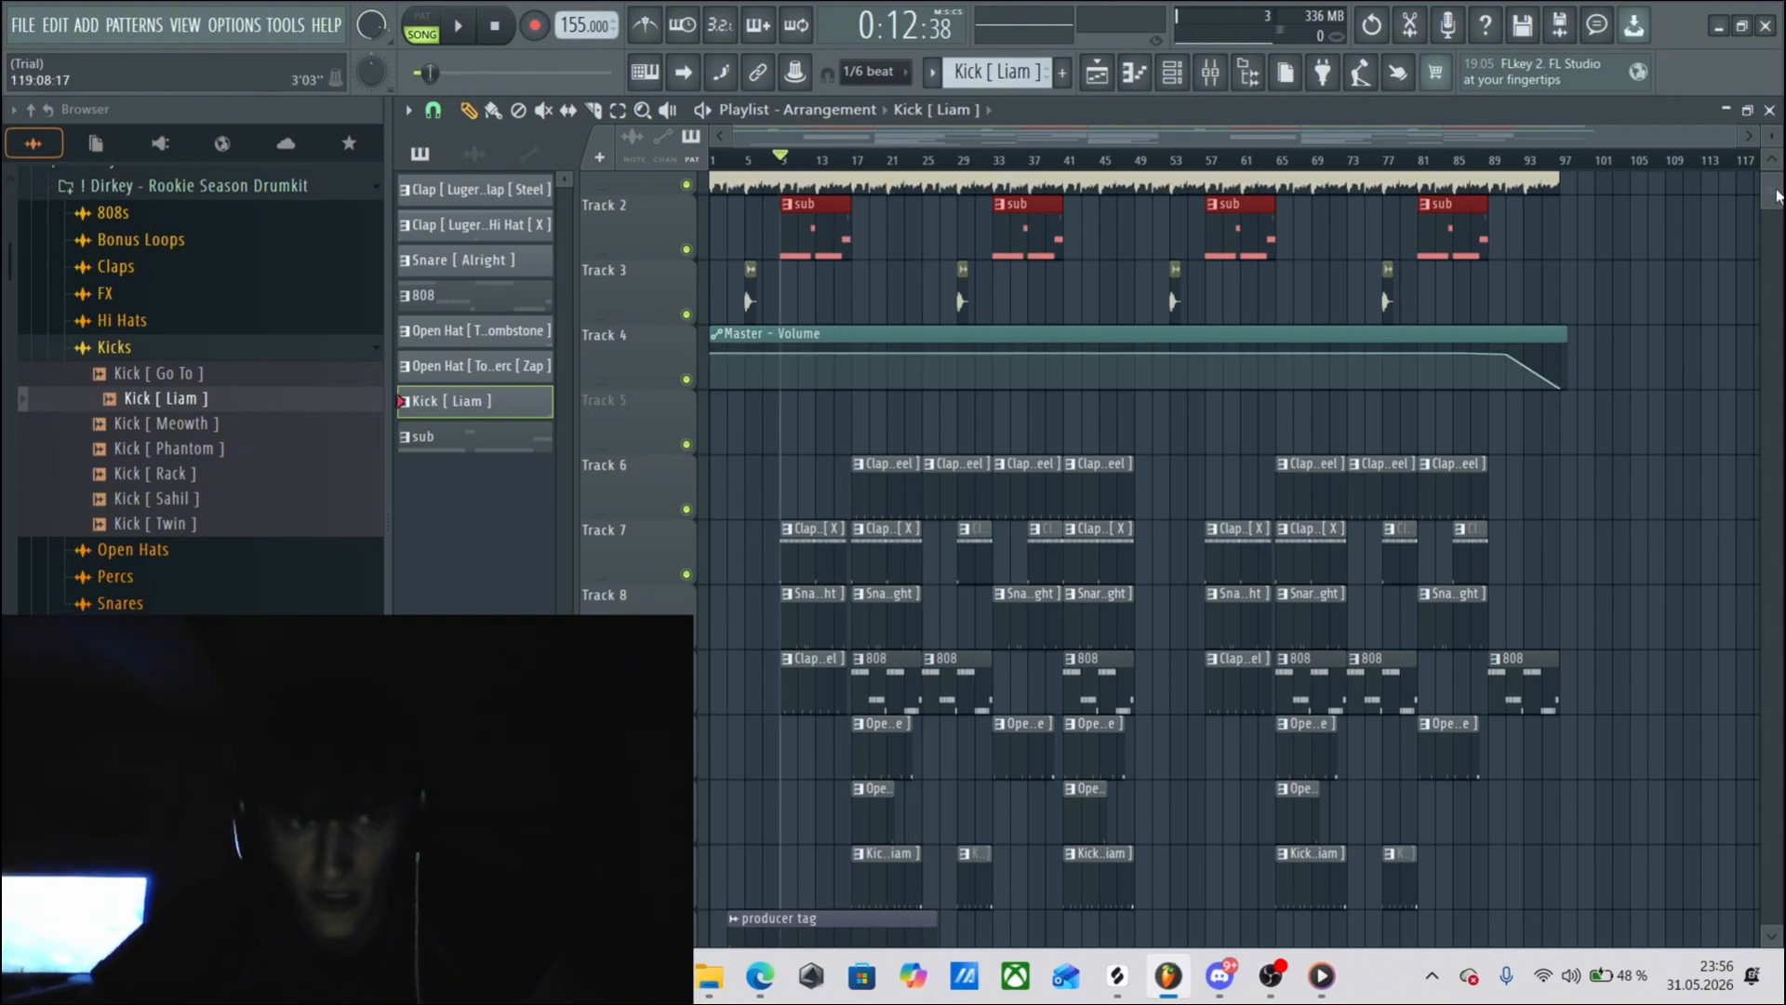
{"action": "scroll", "coordinate": [1779, 195], "scroll_direction": "up", "scroll_amount": 1}
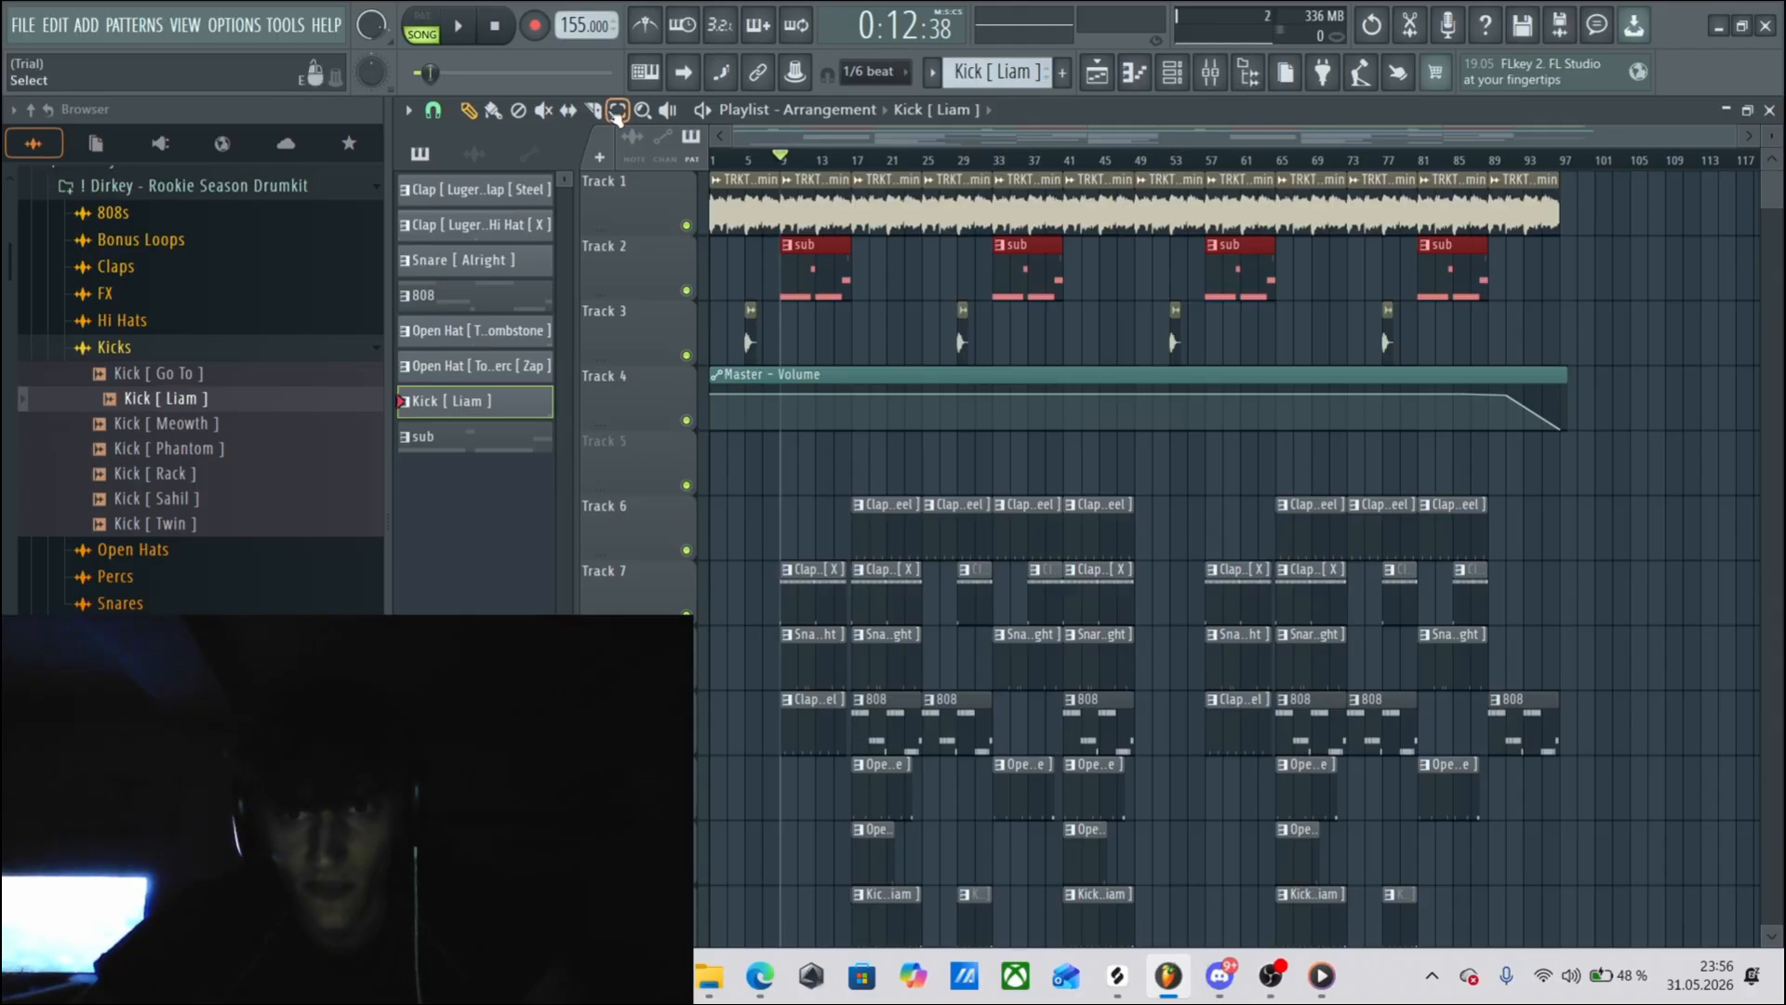
{"action": "left_click_drag", "start_coordinate": [1614, 365], "coordinate": [571, 141]}
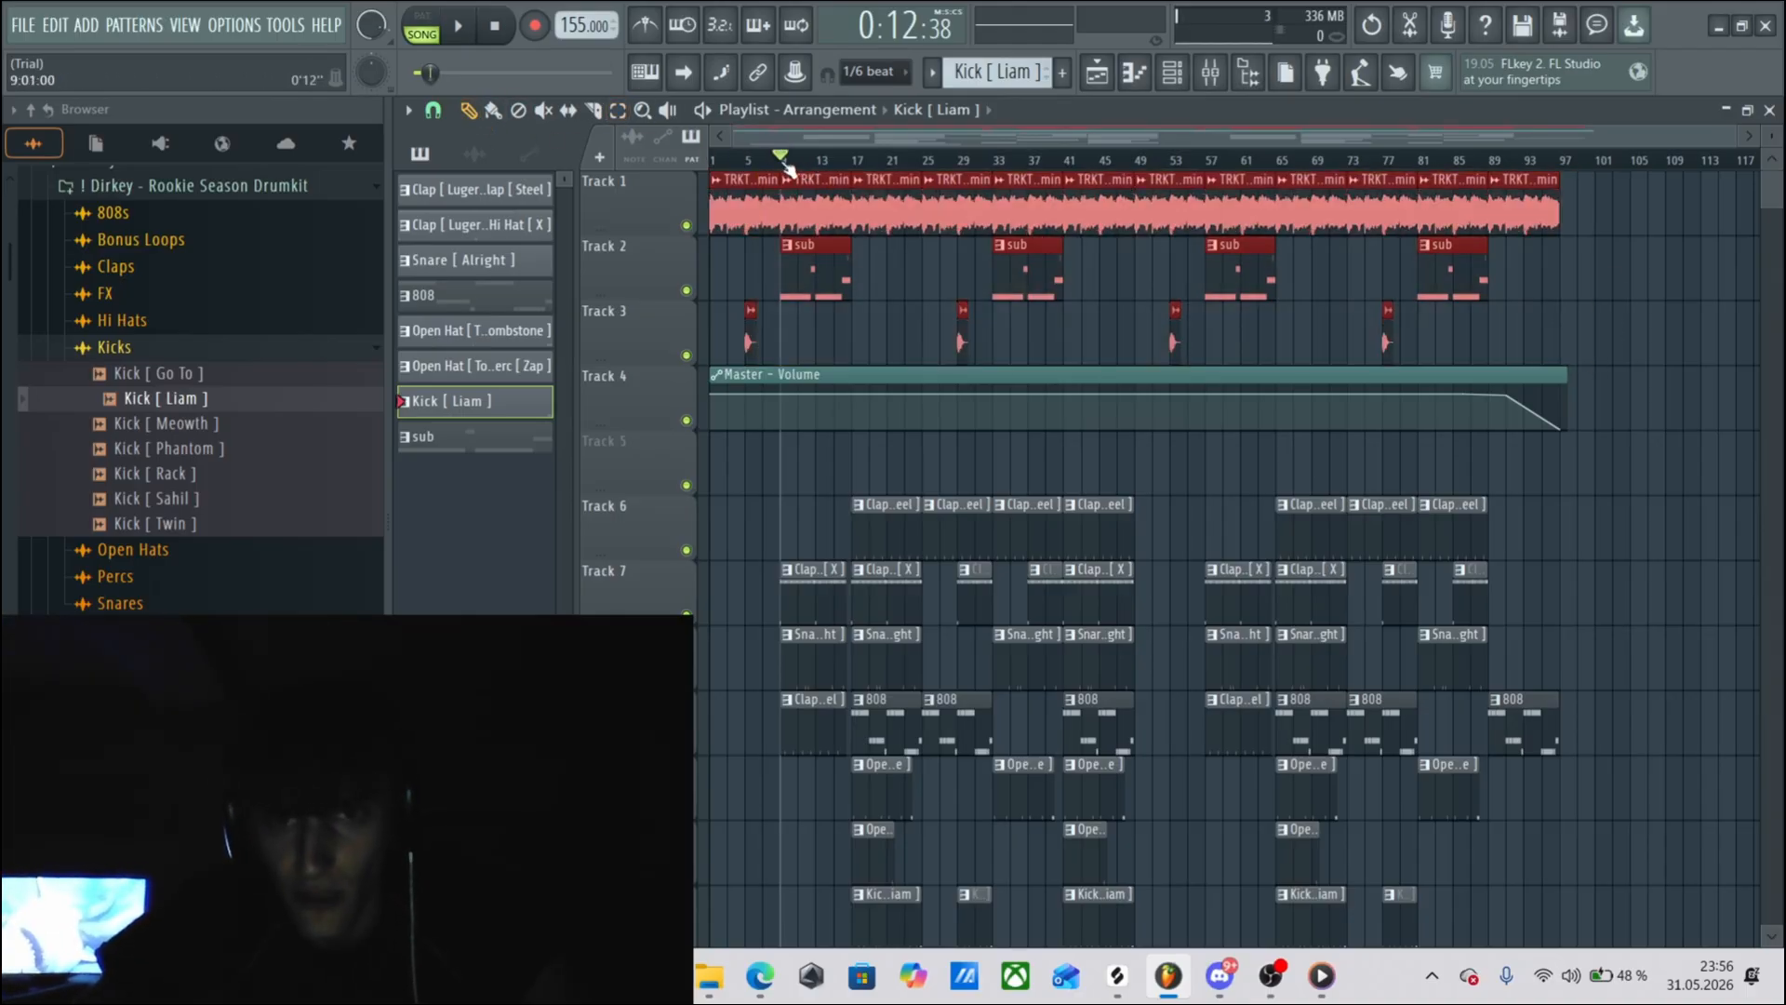
{"action": "mouse_move", "coordinate": [788, 166]}
{"action": "left_mouse_down"}
{"action": "mouse_move", "coordinate": [869, 191]}
{"action": "mouse_move", "coordinate": [853, 167]}
{"action": "mouse_move", "coordinate": [960, 166]}
{"action": "mouse_move", "coordinate": [770, 163]}
{"action": "mouse_move", "coordinate": [798, 160]}
{"action": "left_mouse_up"}
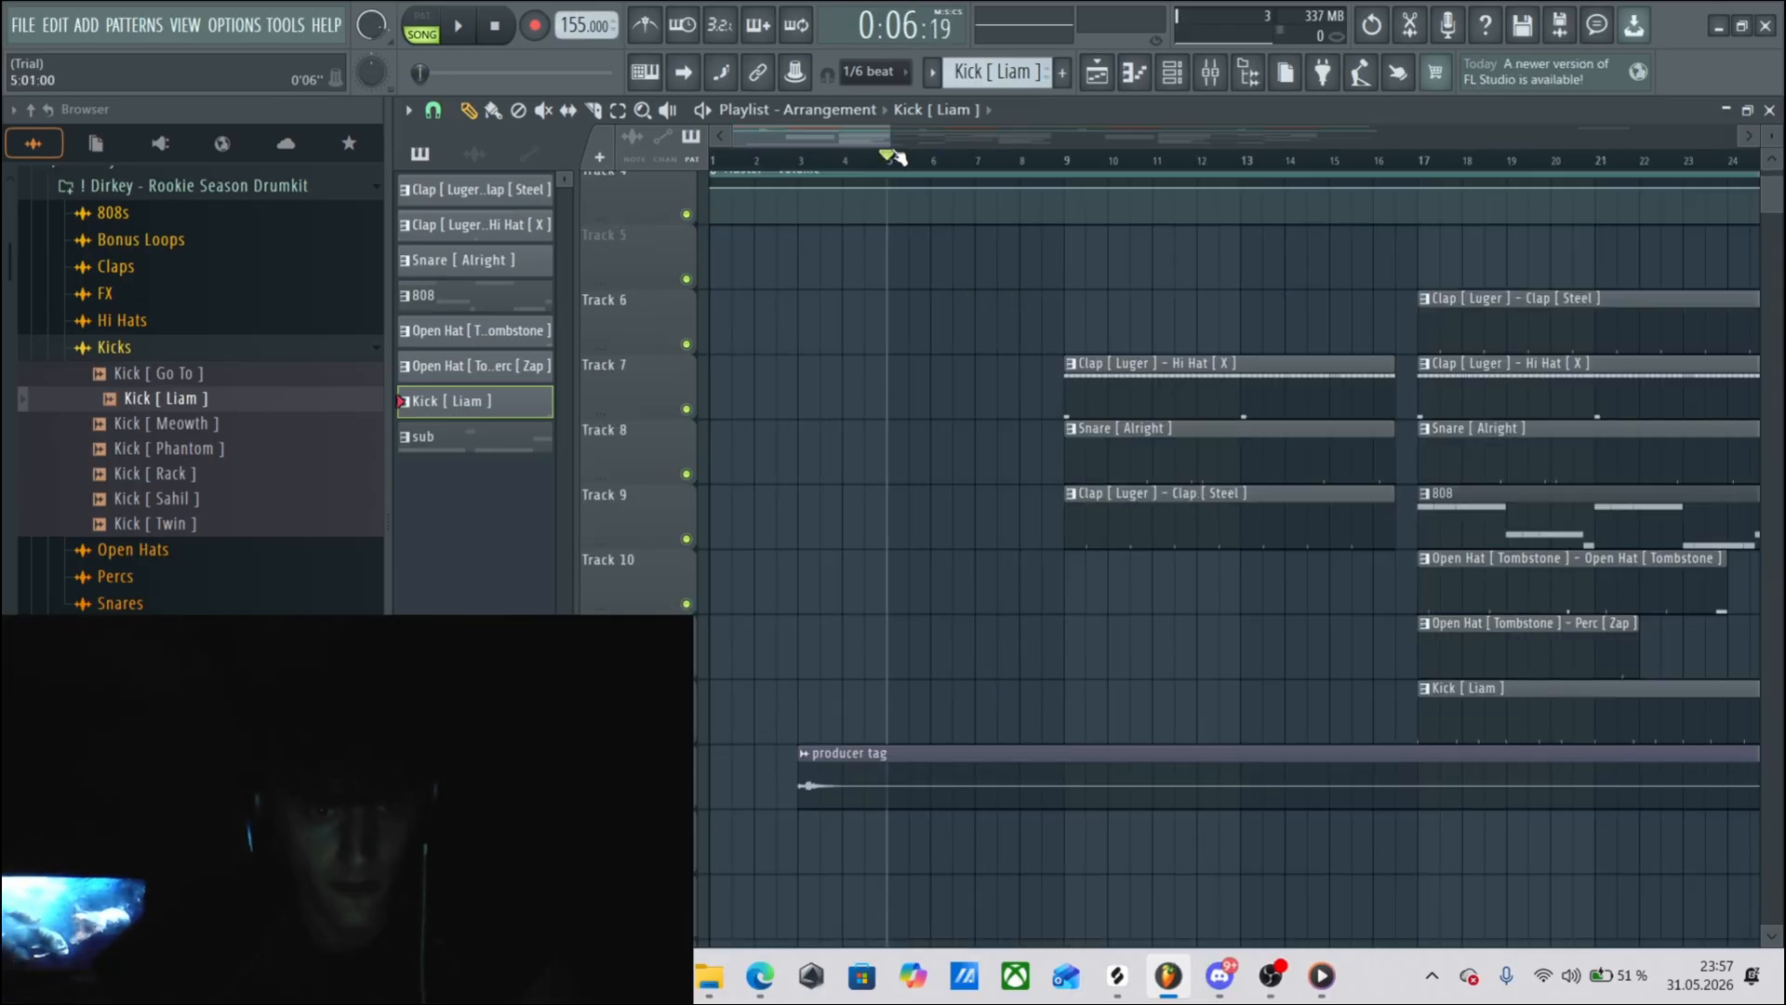
Play the arrangement briefly from bar 15 to hear the end of the first hi-hat, snare and clap section.
{"action": "scroll", "coordinate": [937, 162], "scroll_direction": "down", "scroll_amount": 3}
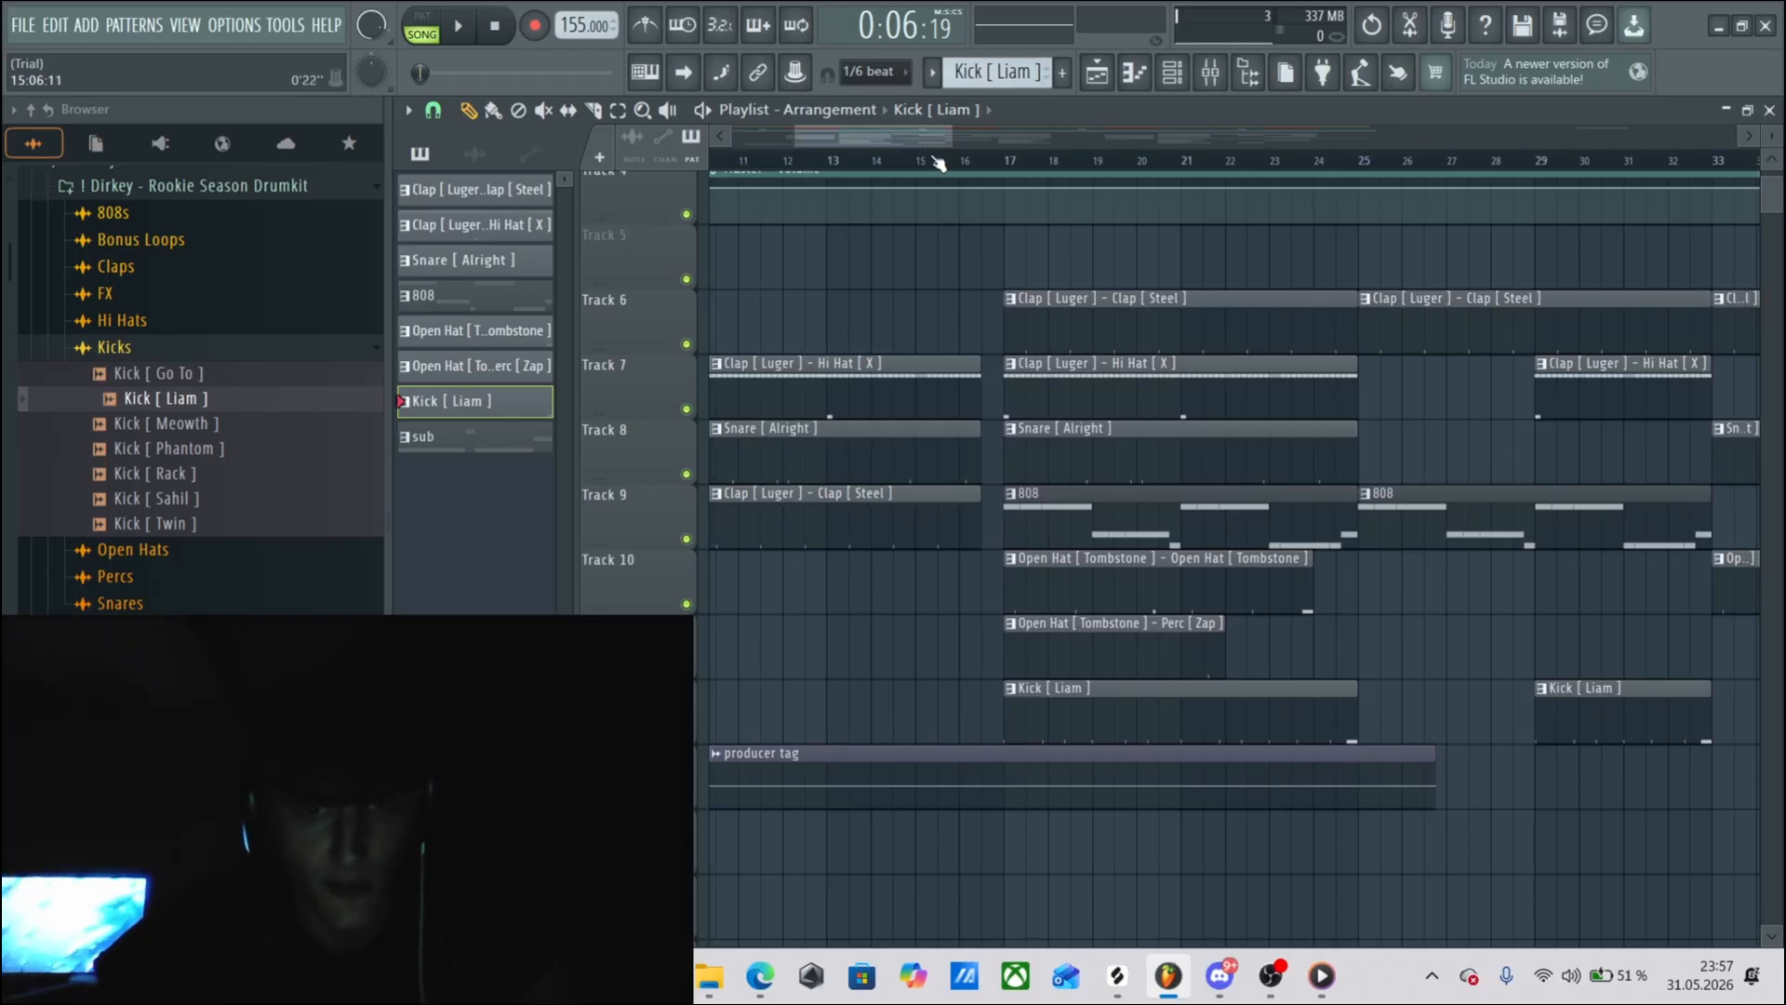
{"action": "left_click_drag", "start_coordinate": [937, 163], "coordinate": [922, 164]}
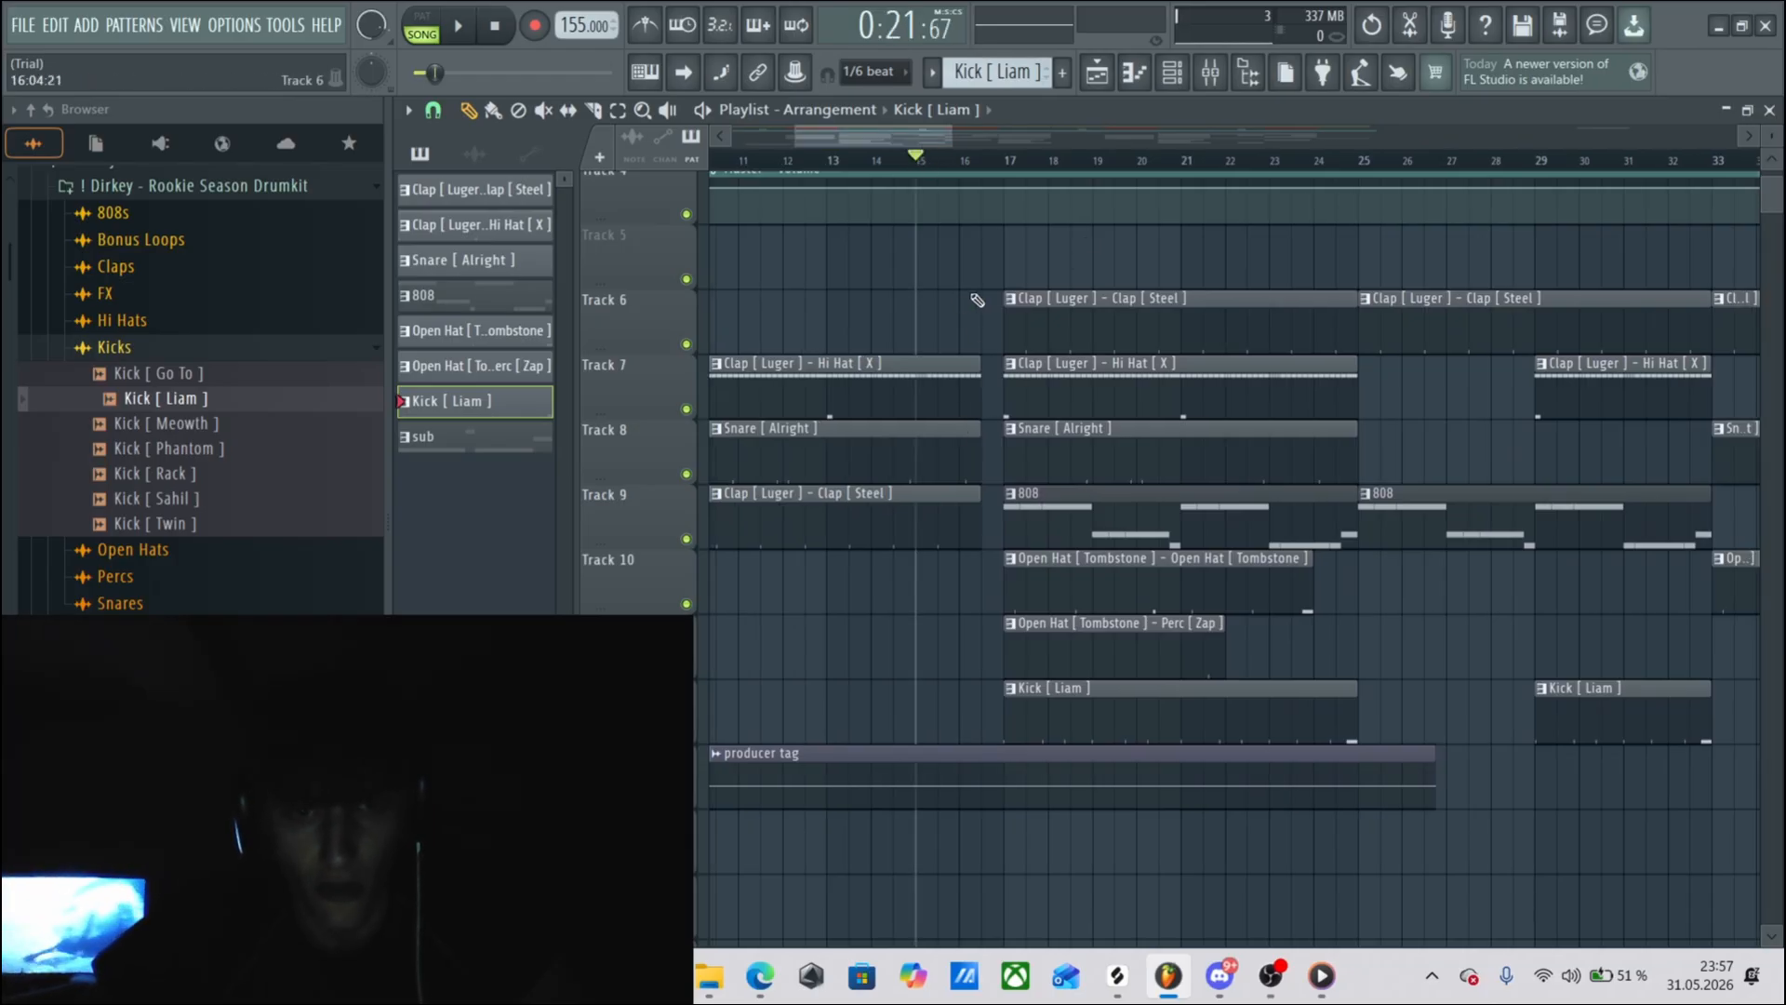
{"action": "scroll", "coordinate": [1120, 258], "scroll_direction": "up", "scroll_amount": 3}
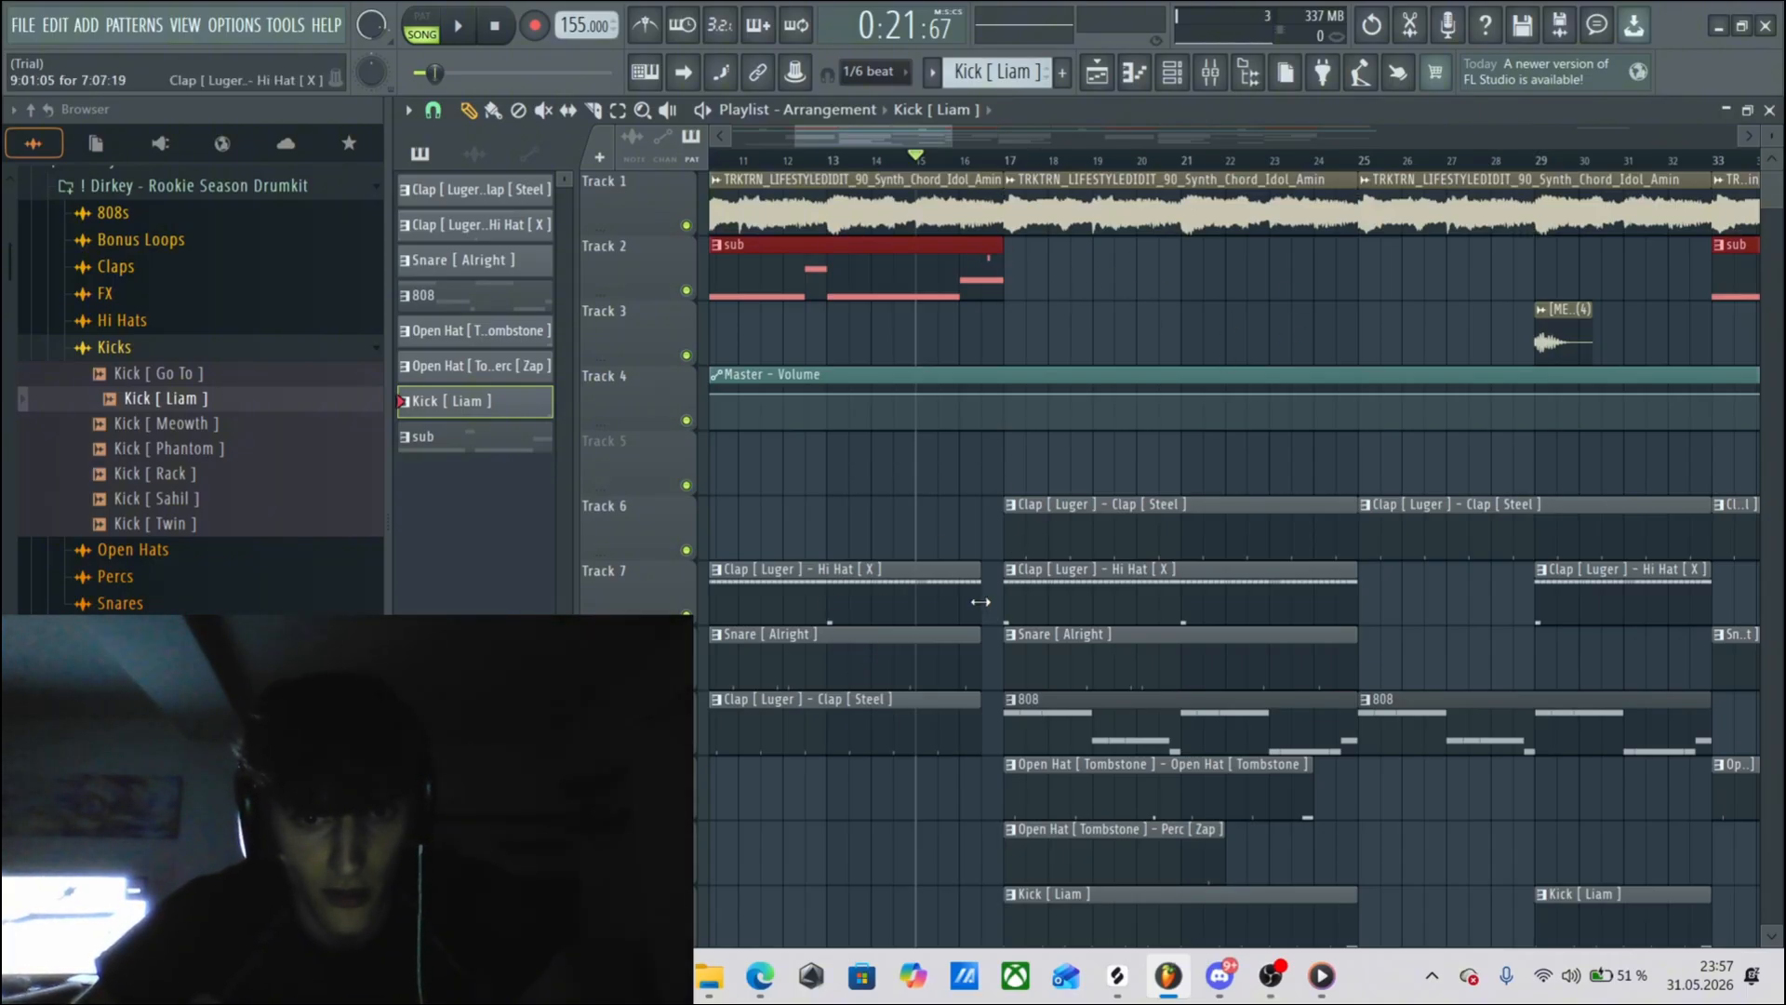
{"action": "key", "text": "space"}
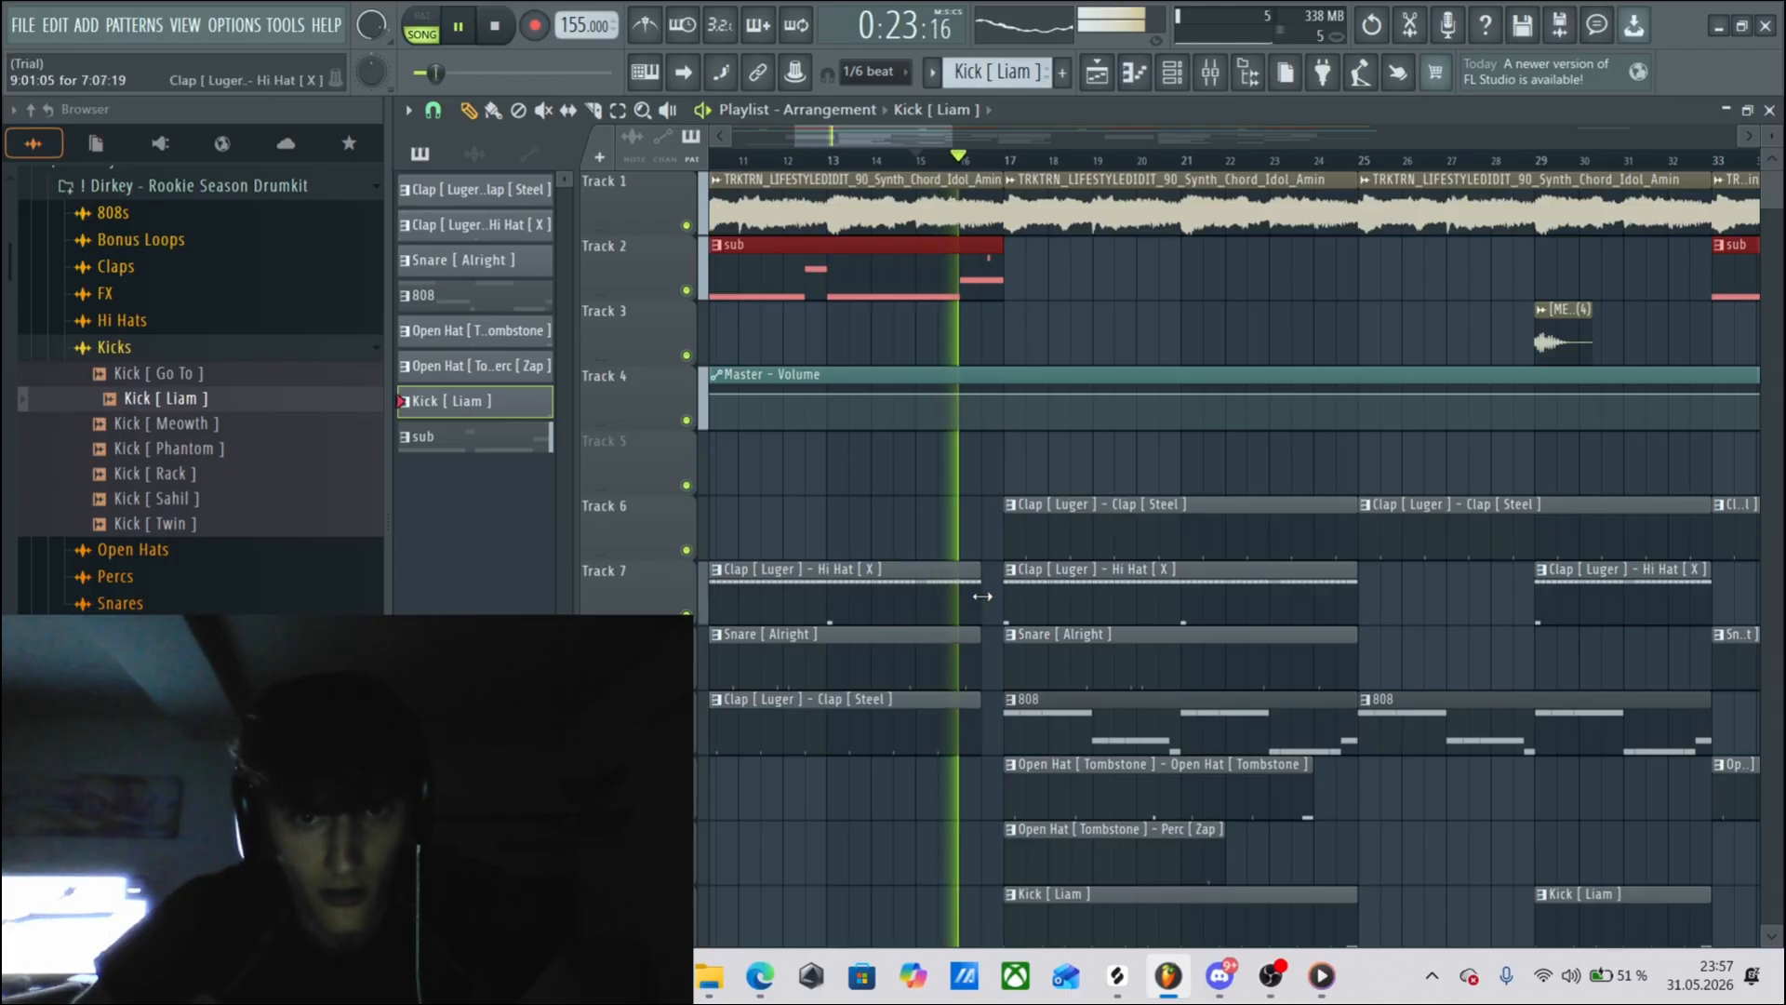
{"action": "key", "text": "space"}
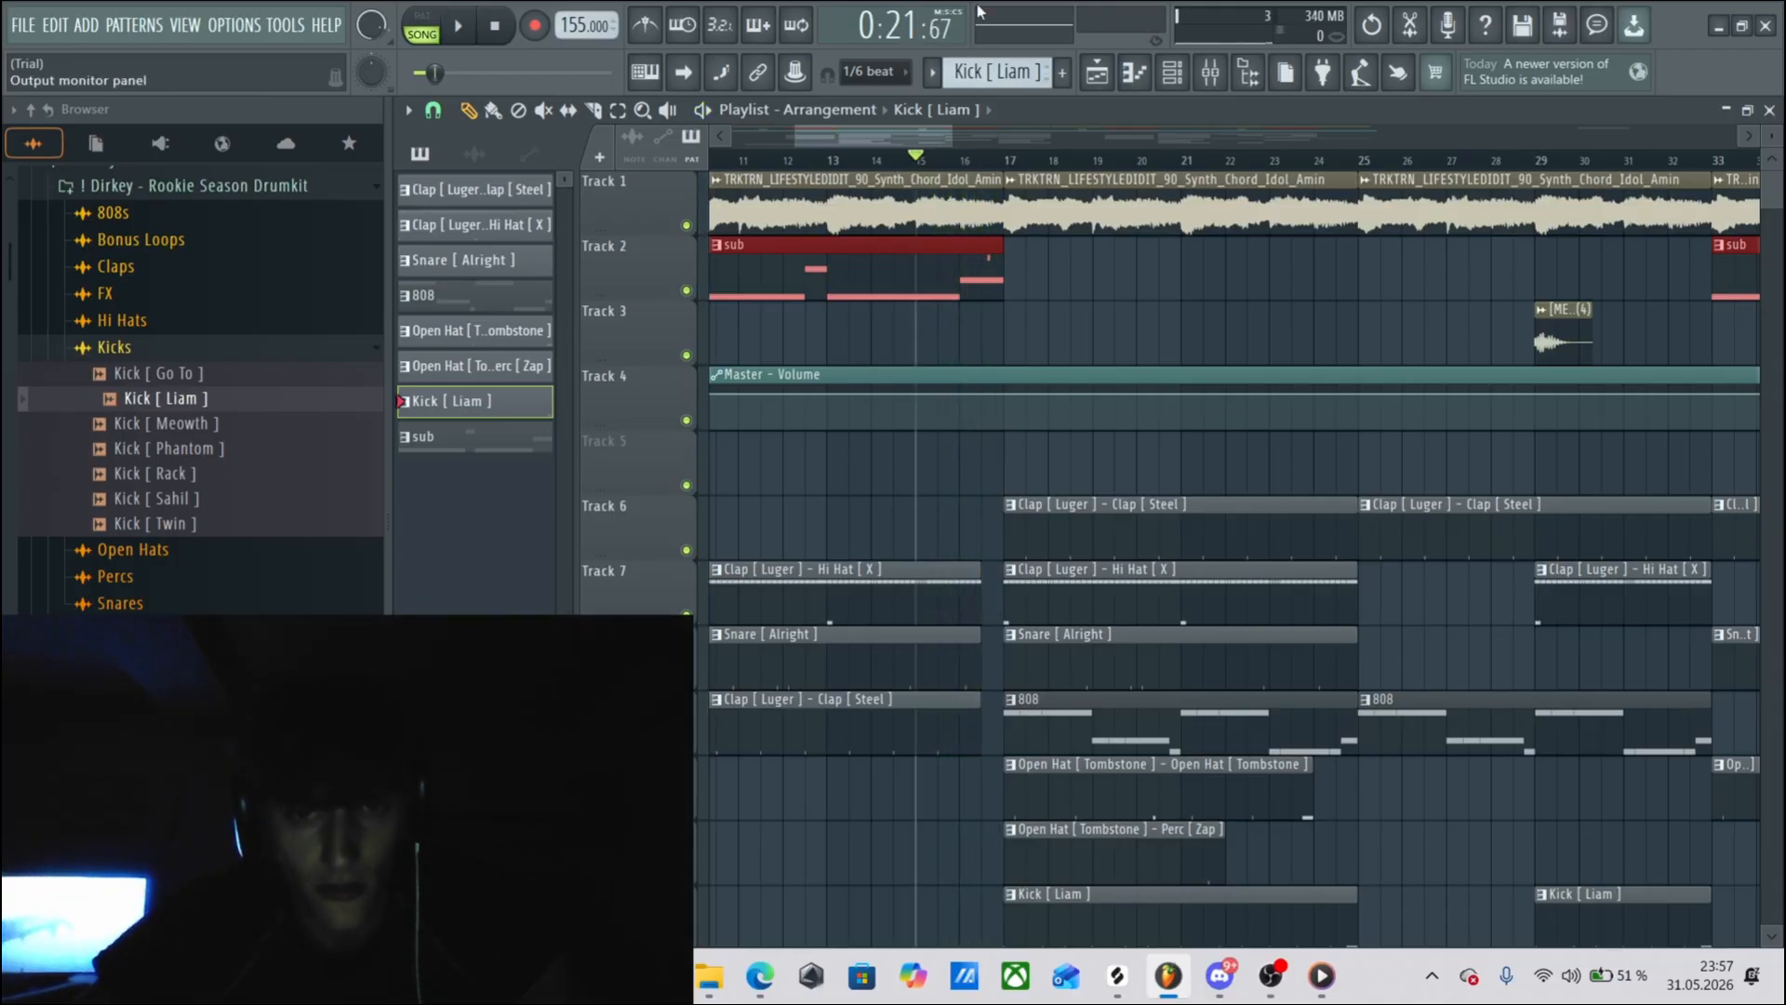
Undo the stray Kick [ Liam ] clip placed on Track 7 and play the arrangement from about bar 16 into bar 17.
{"action": "left_click", "coordinate": [962, 162]}
{"action": "left_click", "coordinate": [989, 605]}
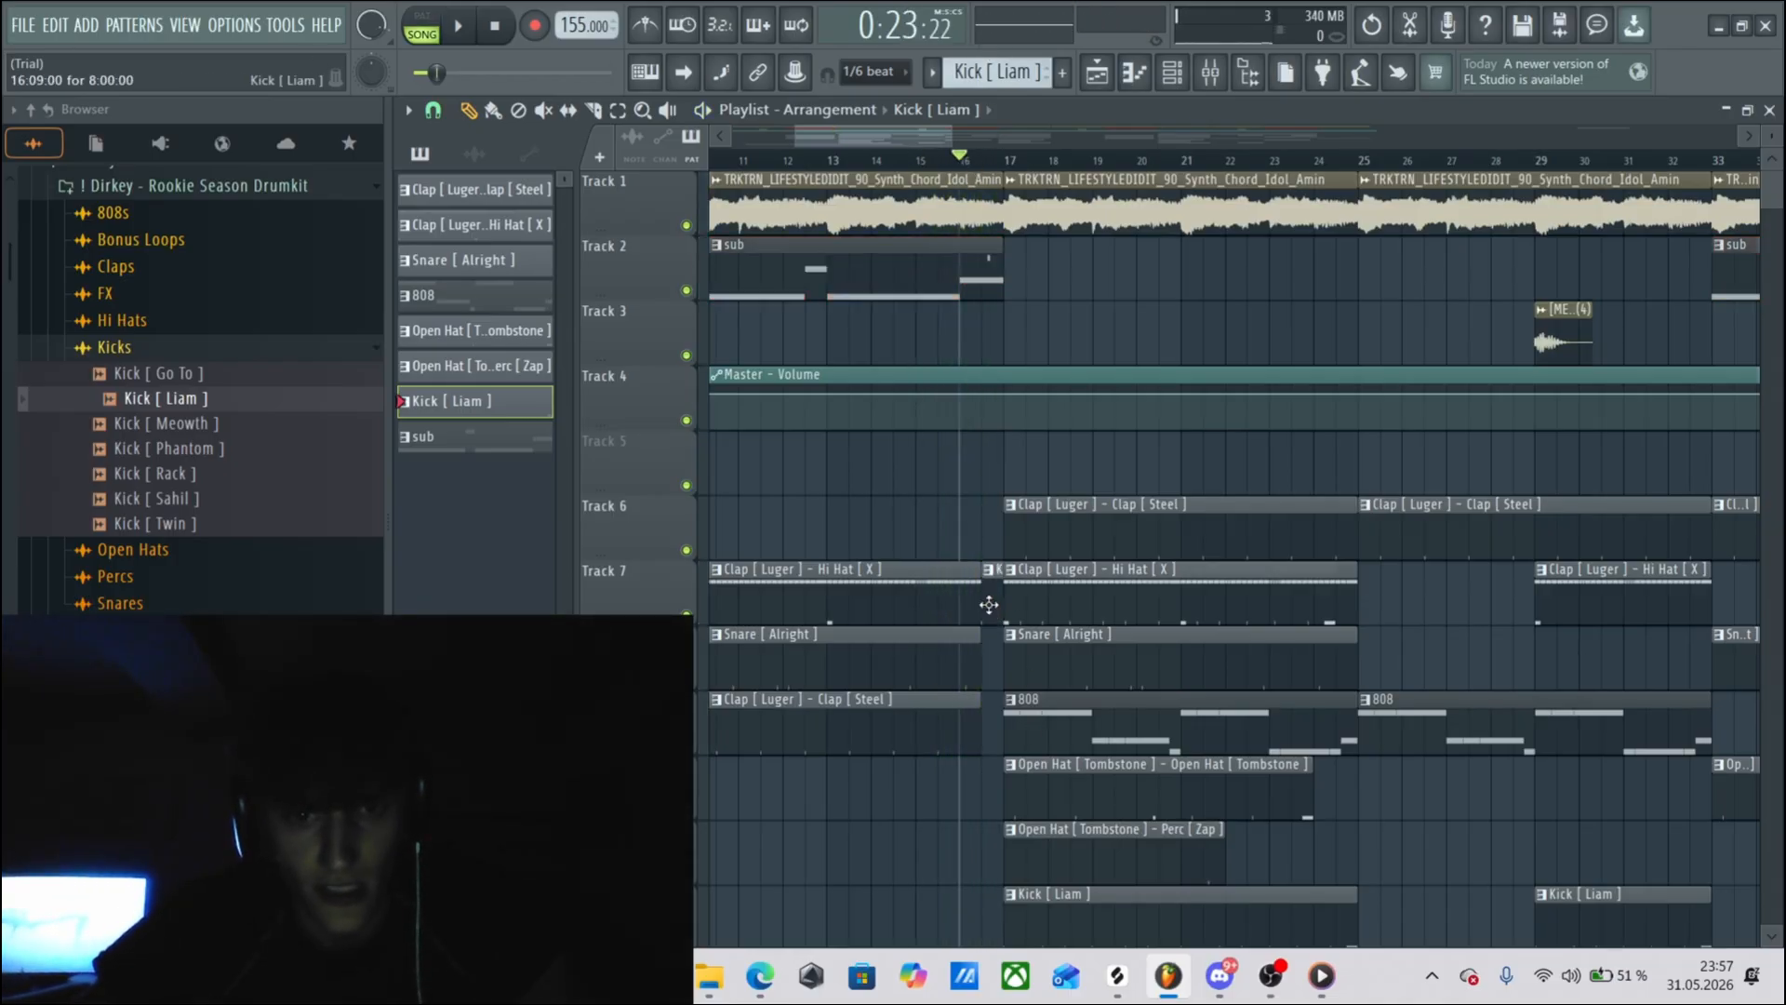
{"action": "key", "text": "ctrl+z"}
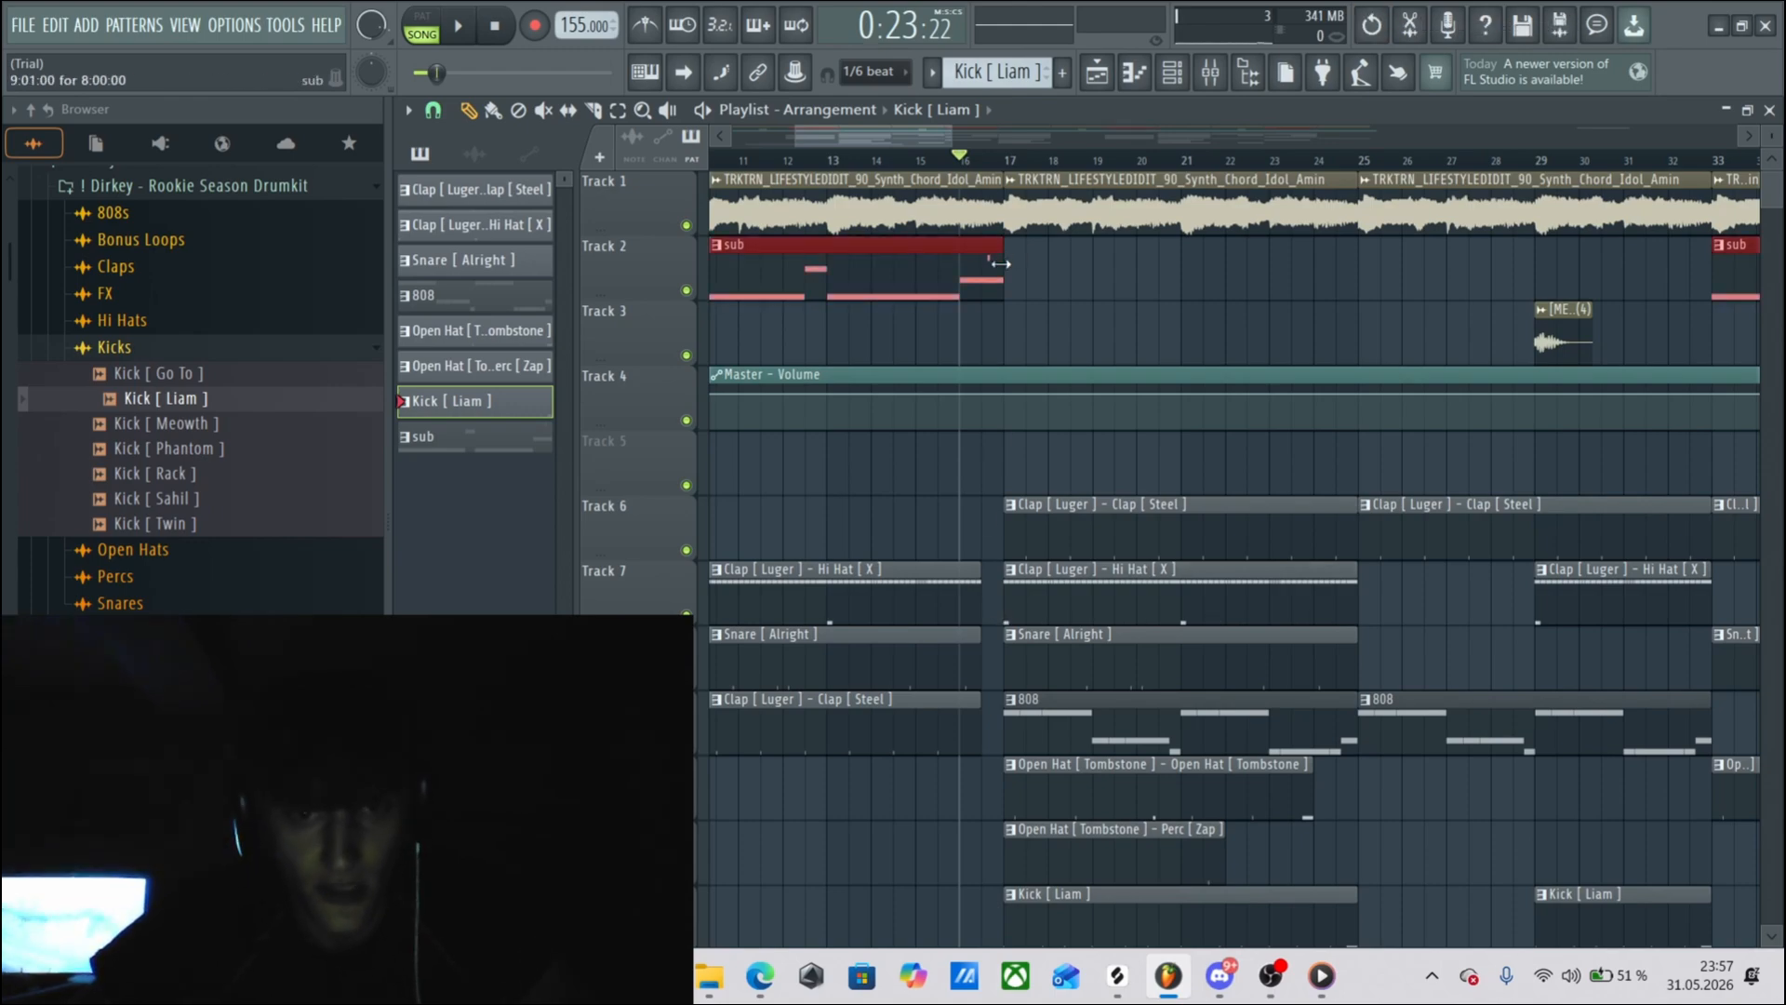
{"action": "left_click", "coordinate": [971, 160]}
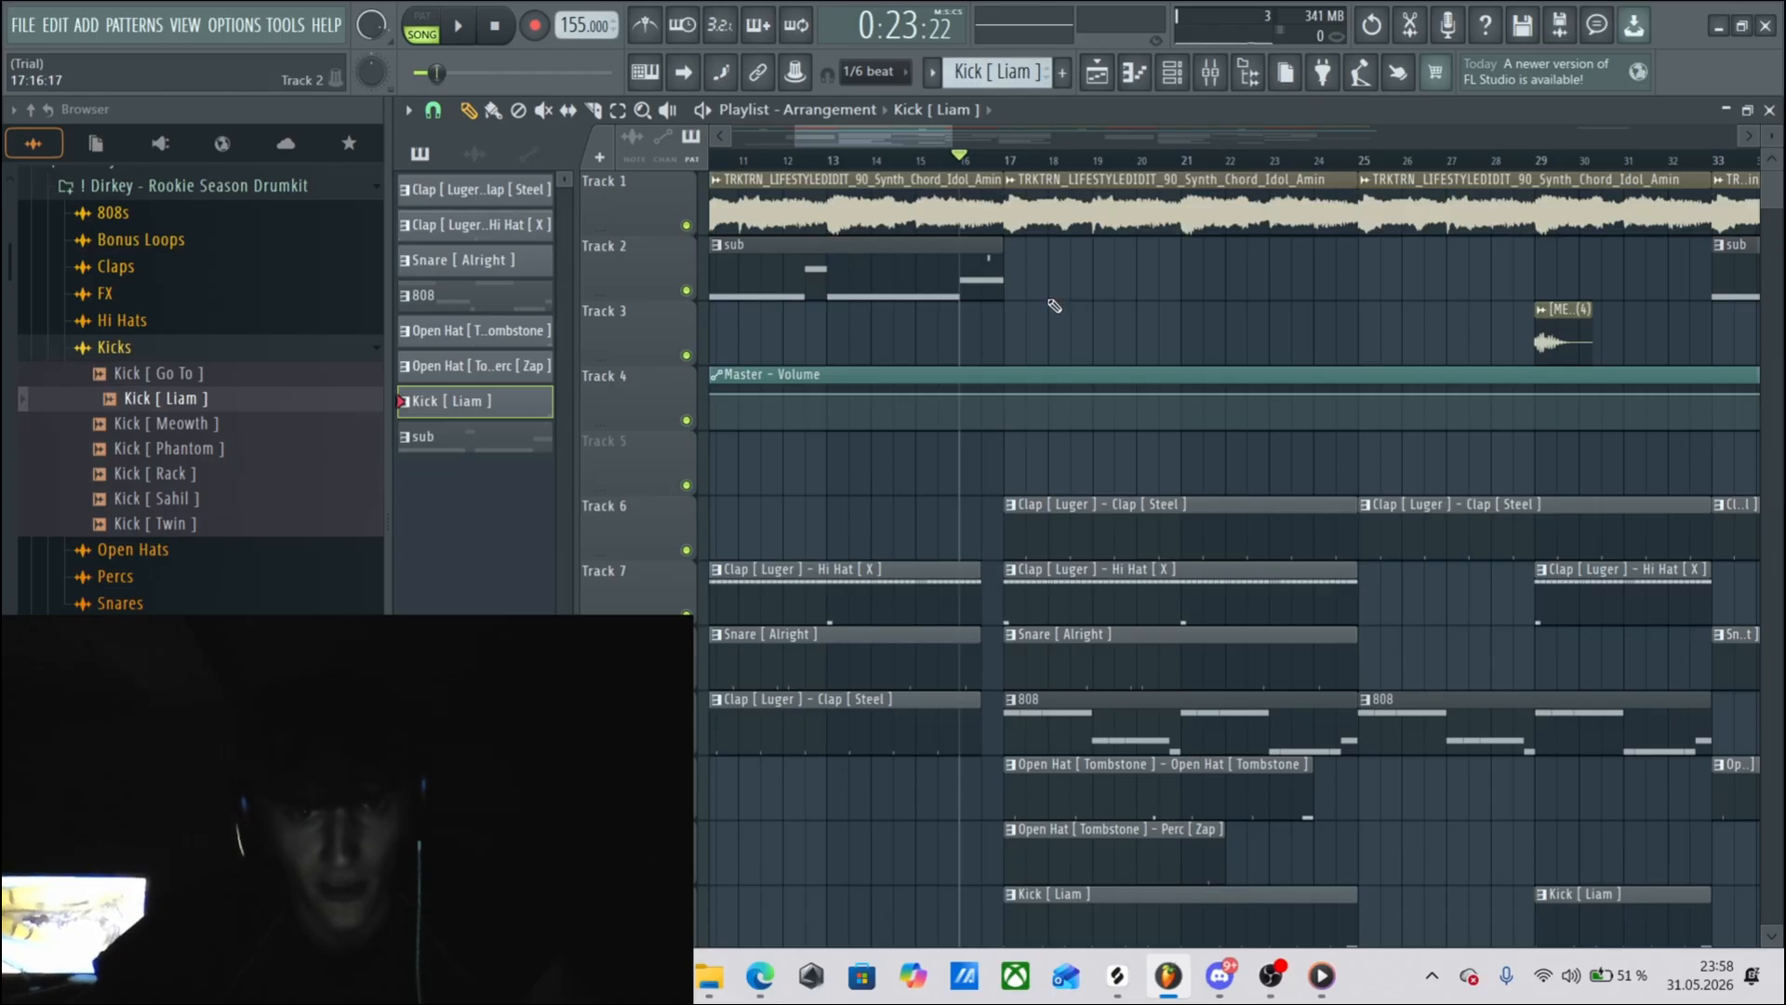
{"action": "key", "text": "space"}
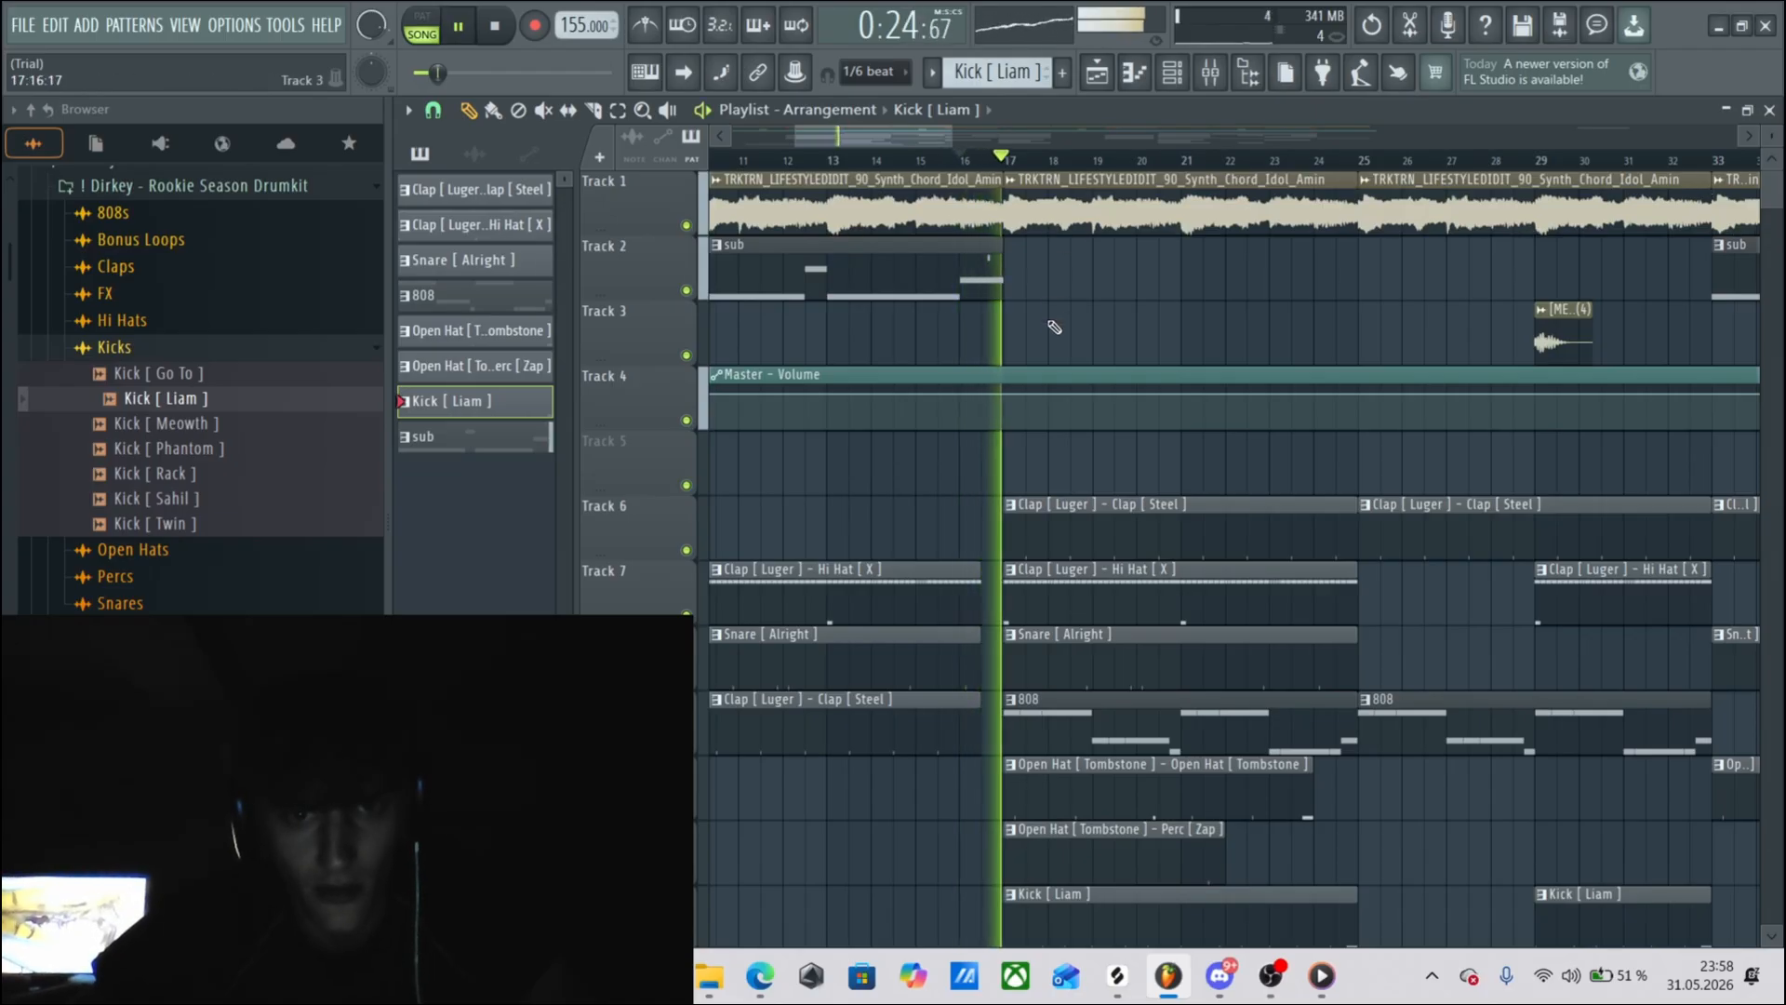
{"action": "key", "text": "space"}
Look over the whole arrangement down to the producer tag and return the playhead to bar 1.
{"action": "left_click_drag", "start_coordinate": [951, 138], "coordinate": [1051, 141]}
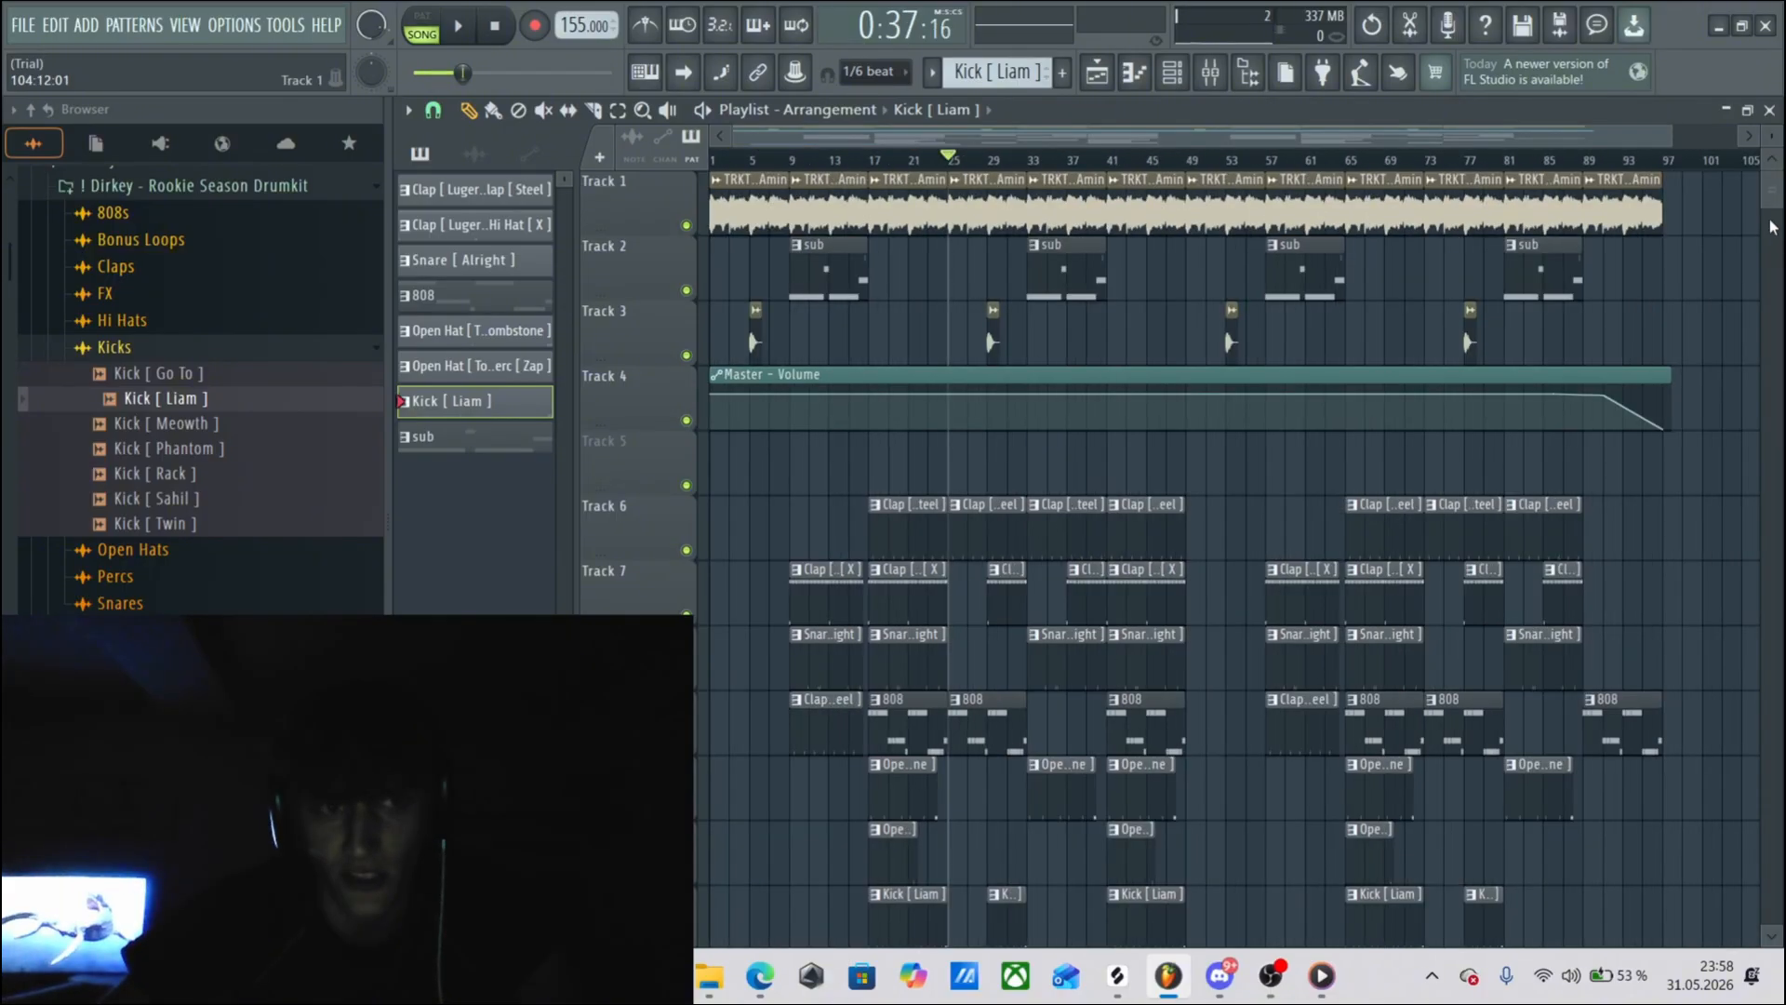
{"action": "left_click_drag", "start_coordinate": [1770, 199], "coordinate": [1777, 212]}
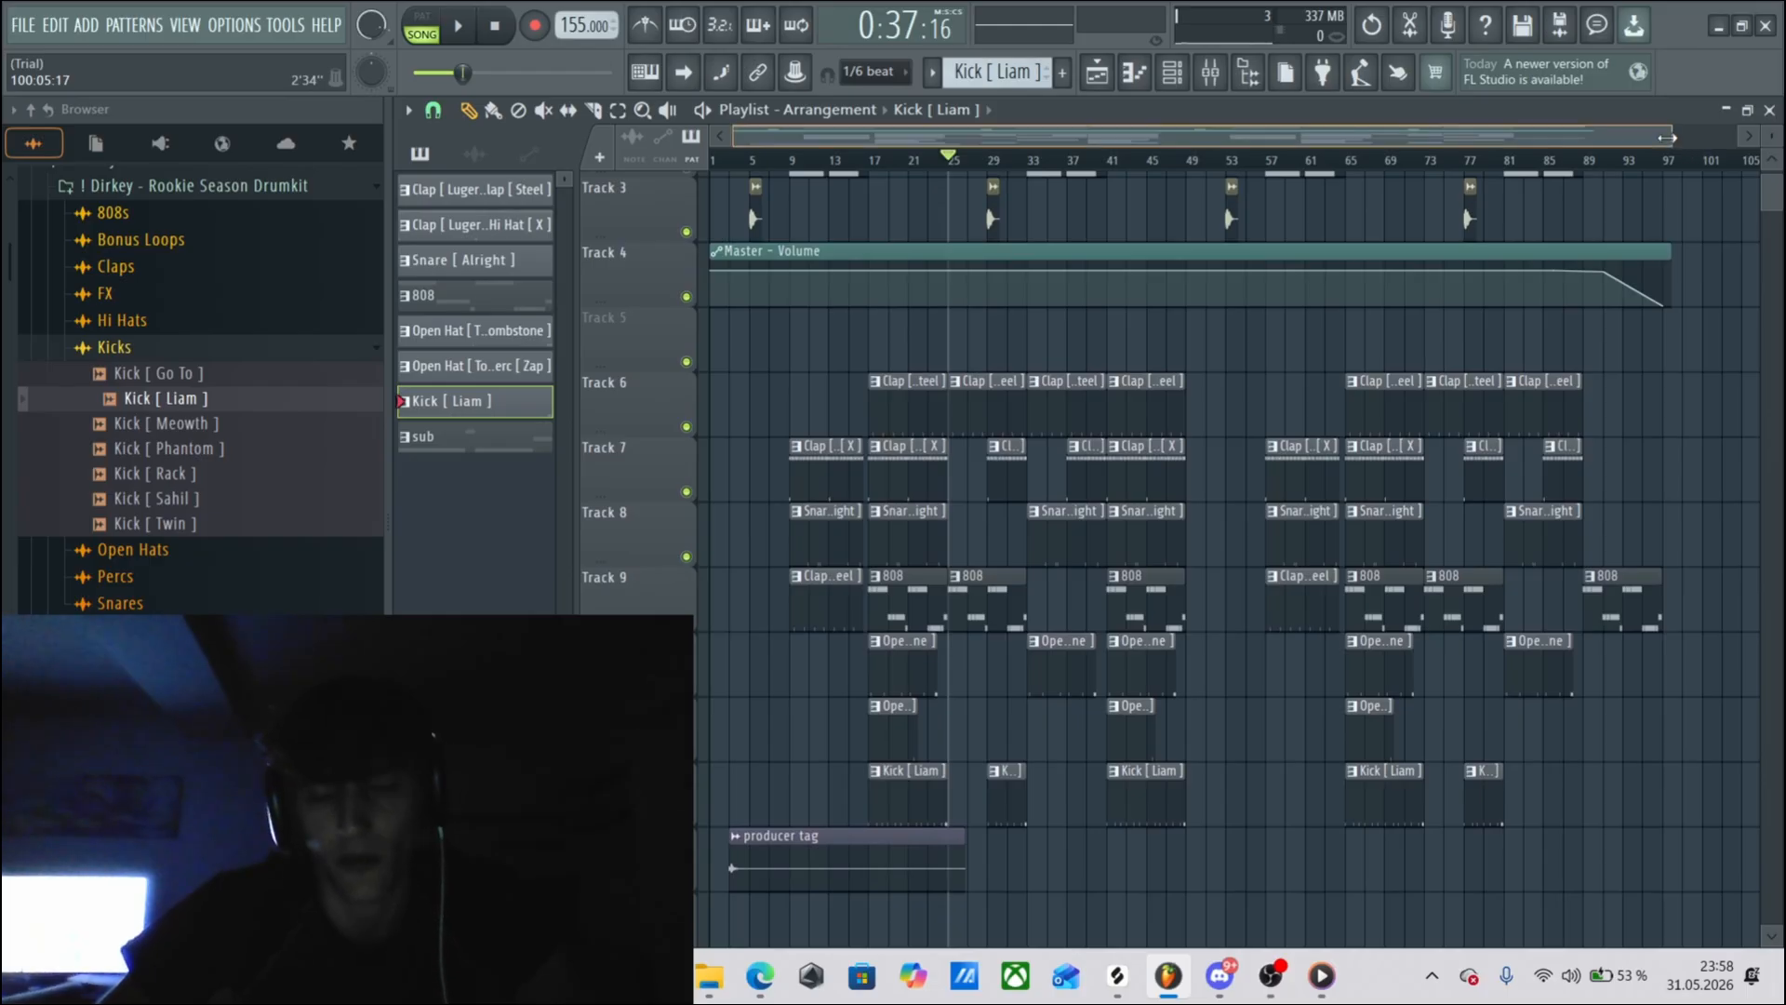
{"action": "left_click_drag", "start_coordinate": [1673, 138], "coordinate": [1770, 172]}
{"action": "left_click_drag", "start_coordinate": [919, 158], "coordinate": [589, 176]}
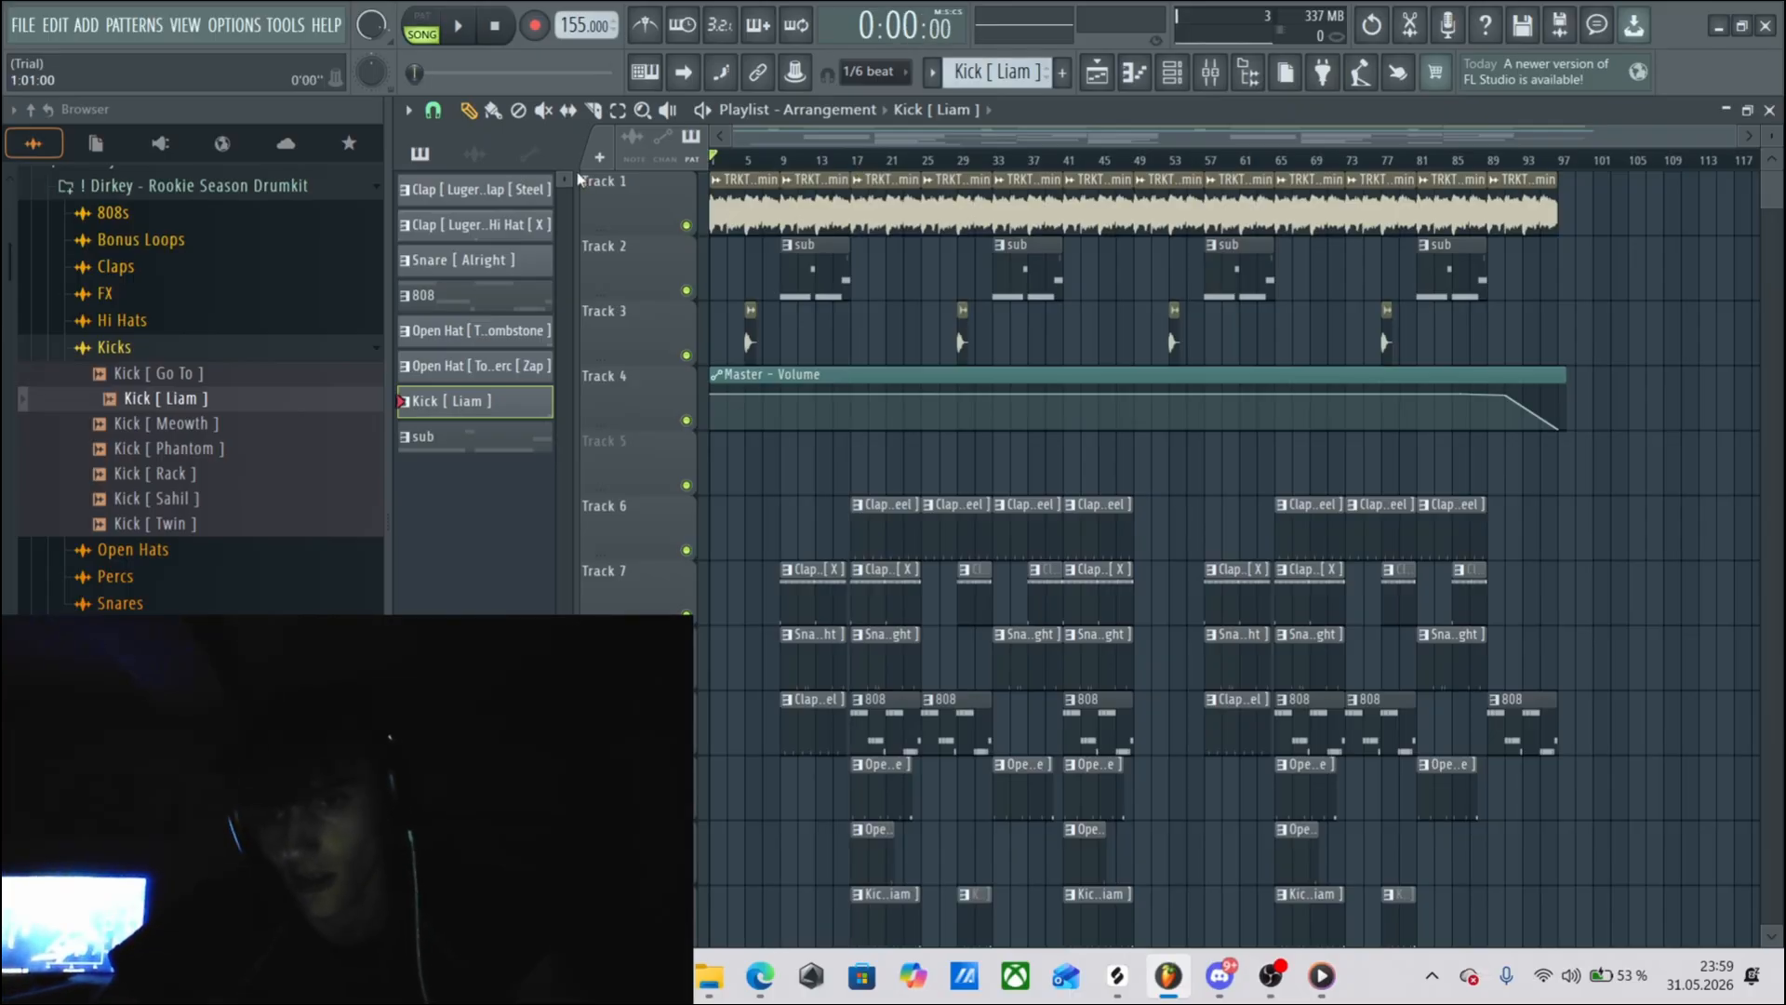